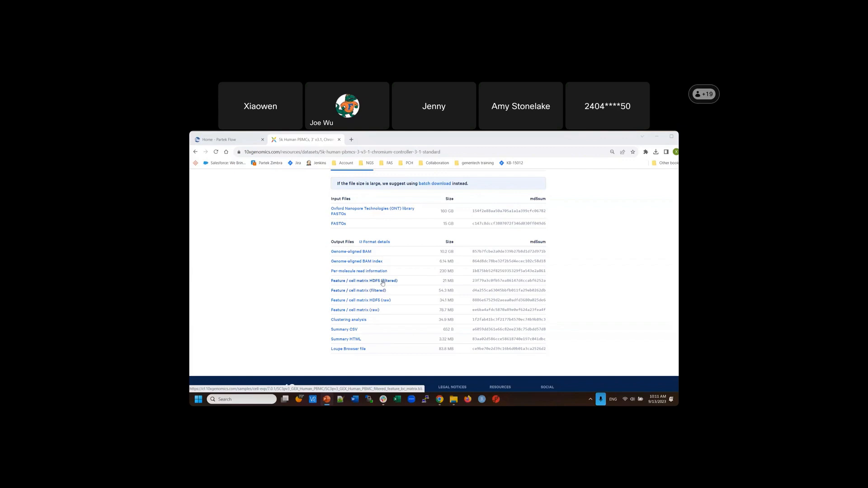
- Examine the name of the 5K human PBMC filtered feature matrix h5 file in the 10X Genomics folder
mouse_move(453, 402)
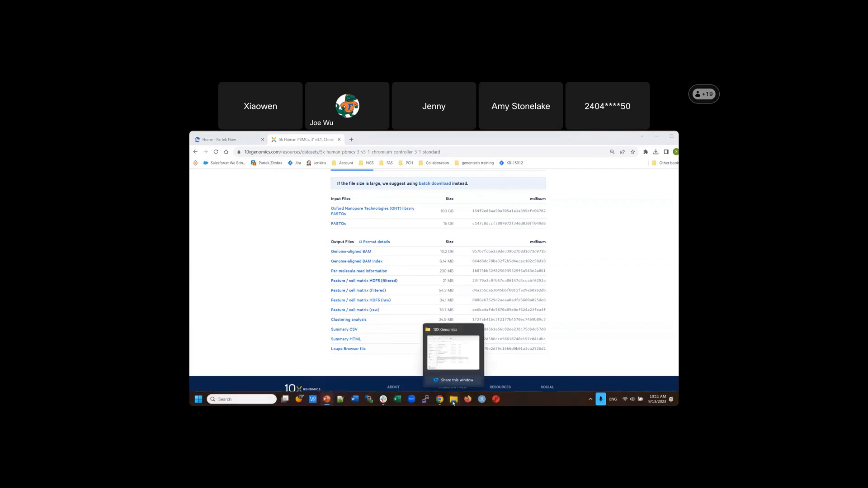
left_click(458, 334)
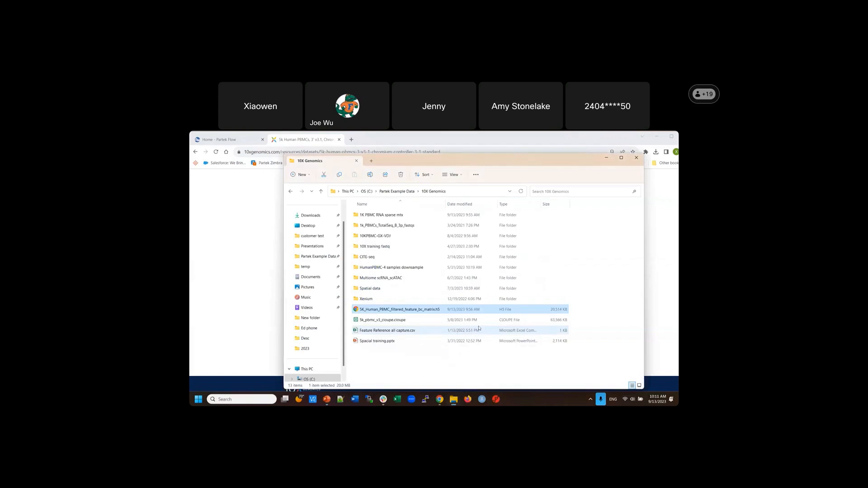
left_click(392, 310)
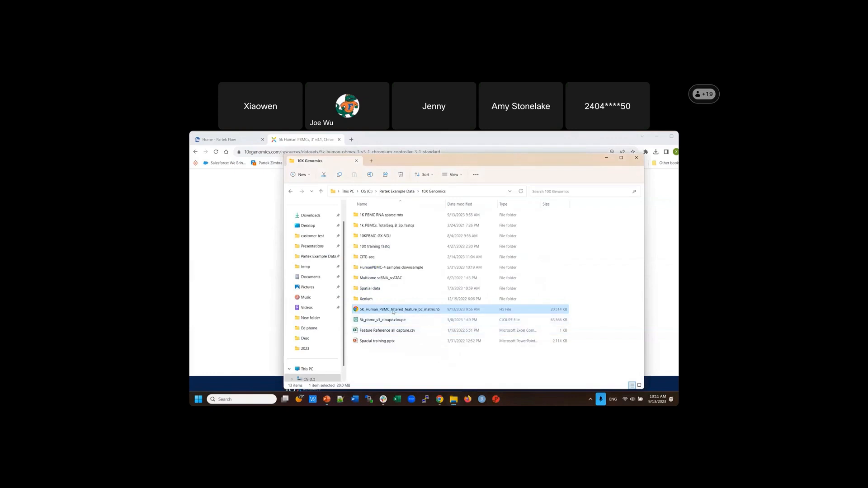
left_click(392, 310)
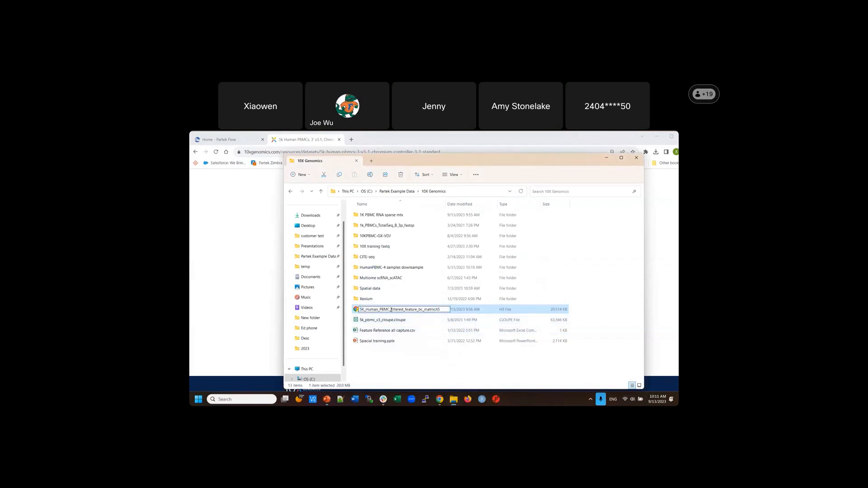
left_click_drag(392, 310, 441, 310)
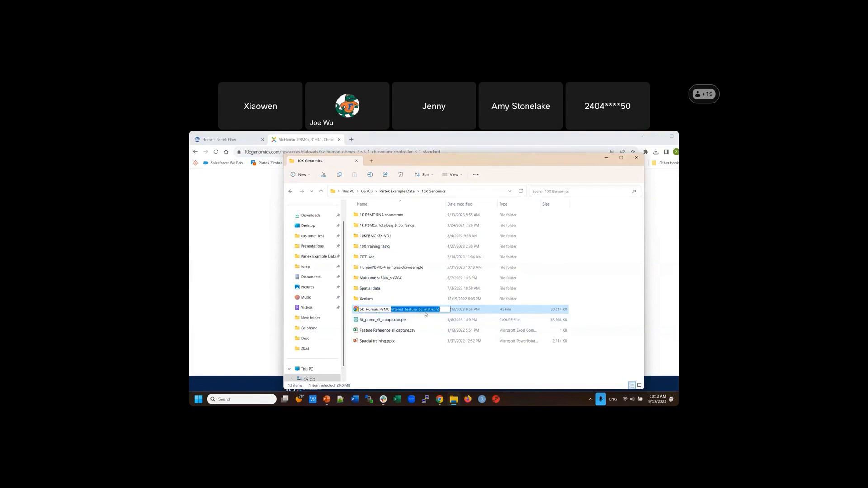
- Inspect the sparse matrix files and the 1K PBMC human scRNA-seq.h5 file in the 1K PBMC RNA sparse mtx folder
double_click(390, 216)
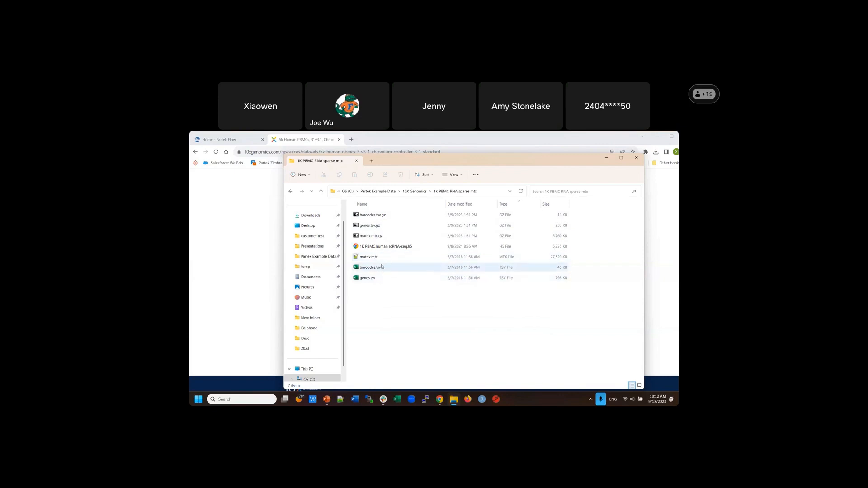
left_click(410, 248)
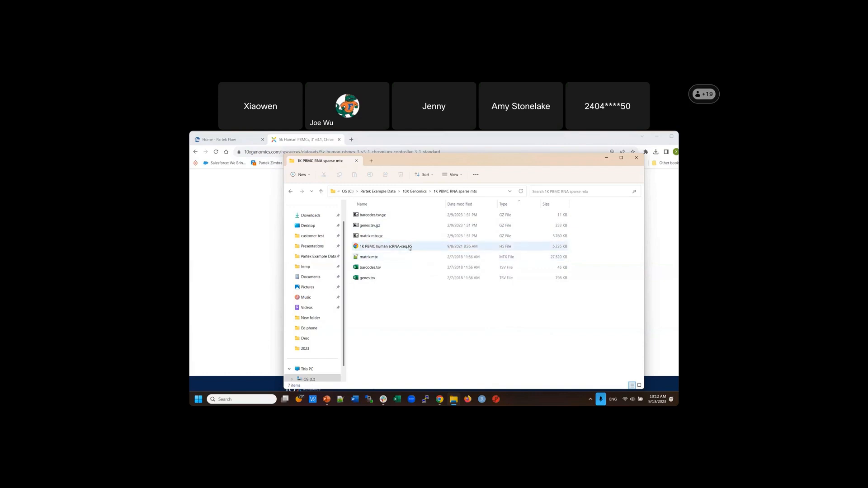
left_click(409, 247)
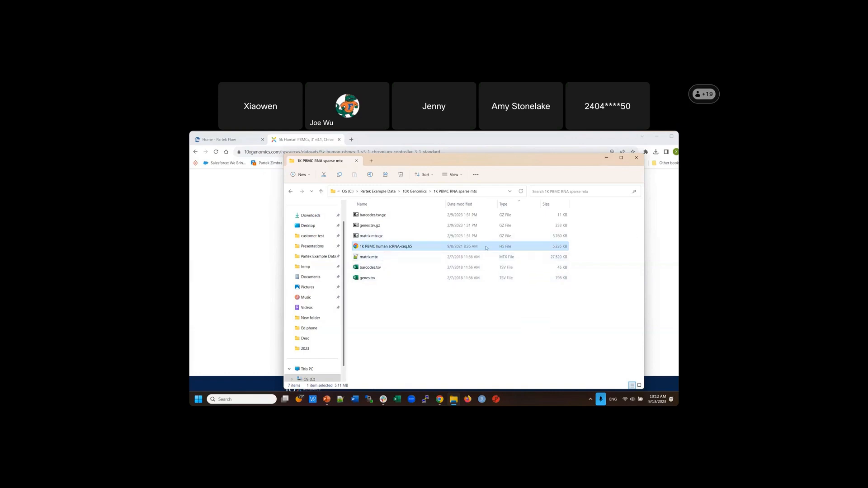
left_click(607, 159)
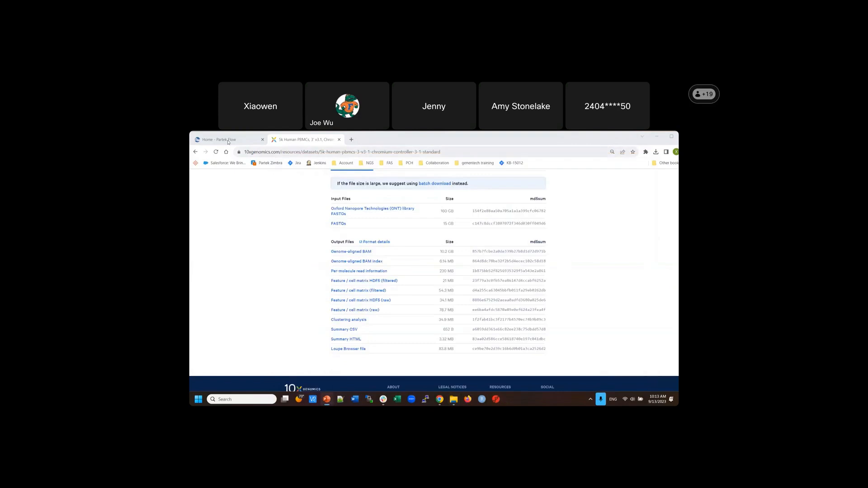
- Switch to Partek Flow, view the Live Training Event Recordings topics in its documentation, and return to the home page
left_click(229, 142)
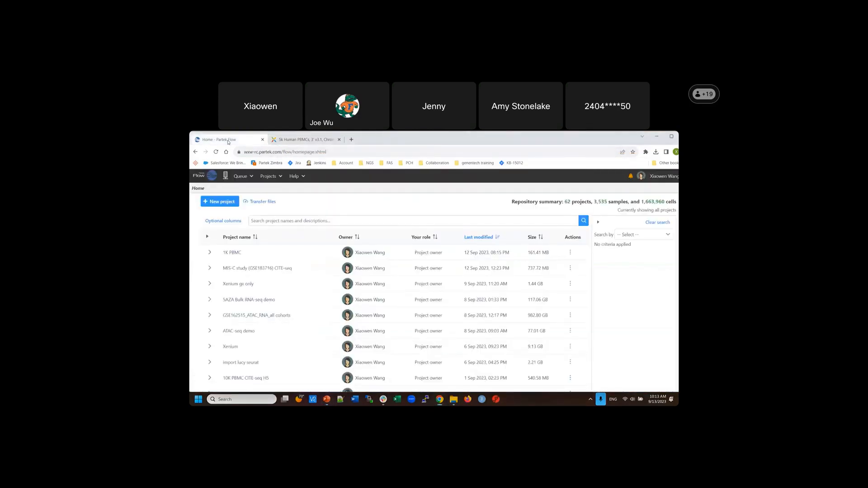
left_click(364, 219)
left_click(302, 178)
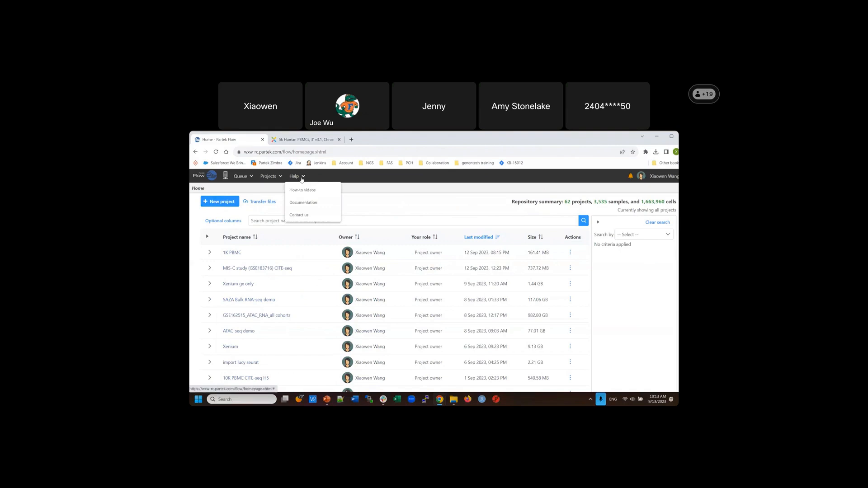
left_click(304, 206)
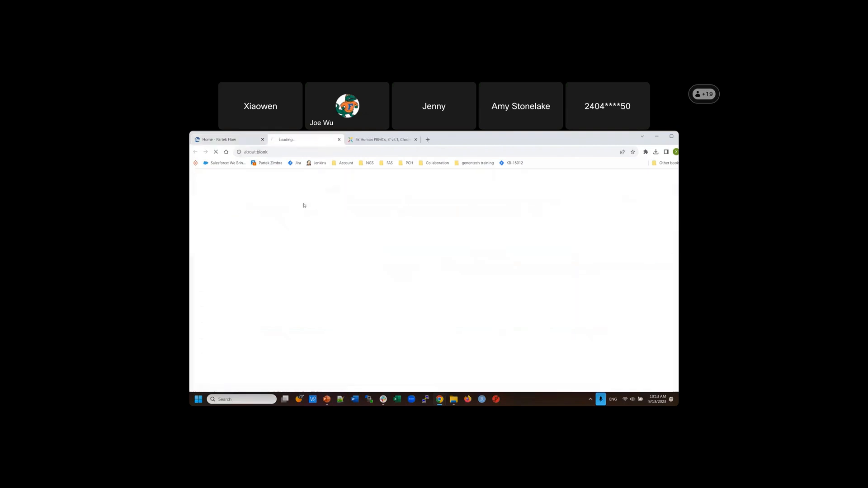
left_click(196, 247)
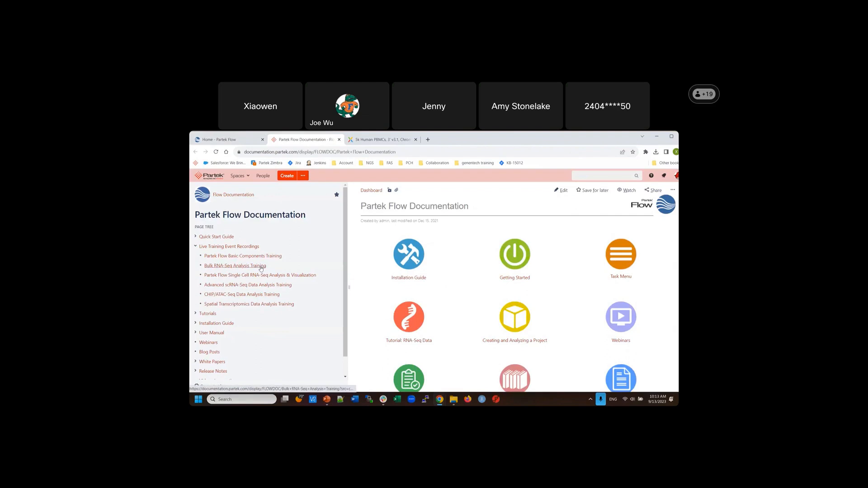
left_click(238, 141)
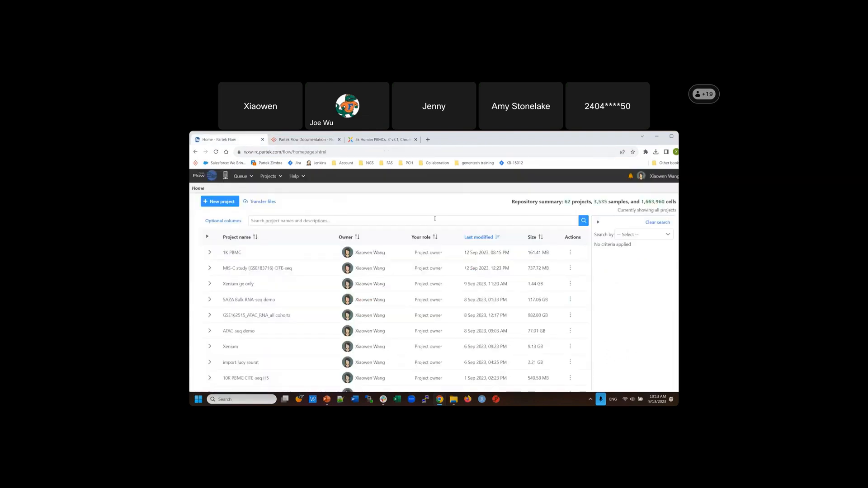
- Create a project named "scRNA-seq demo" and start adding data to it
left_click(222, 203)
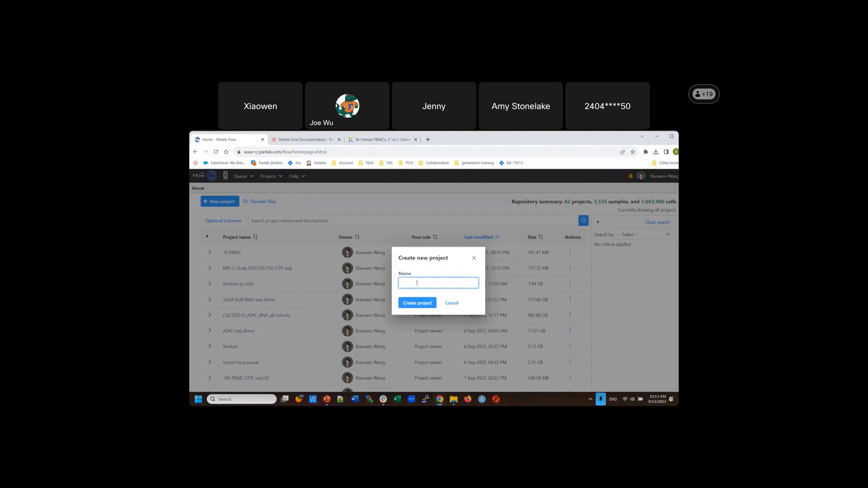
type("scRNA-seq demo")
left_click(417, 303)
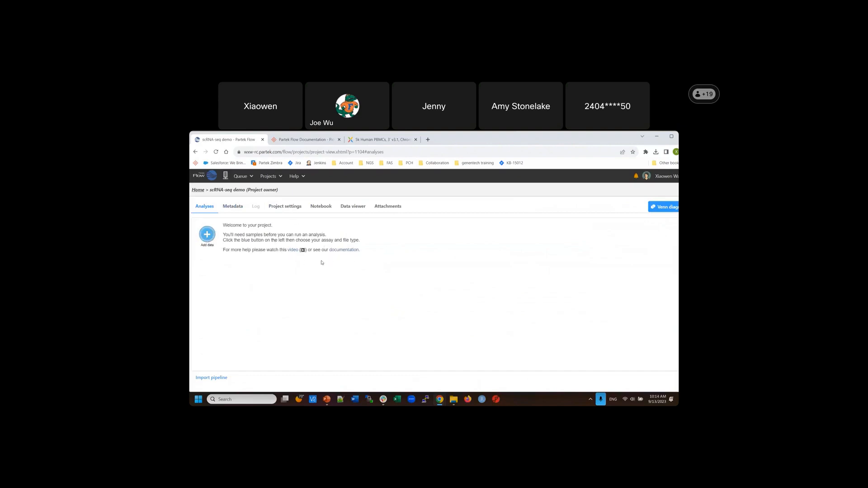
left_click(208, 235)
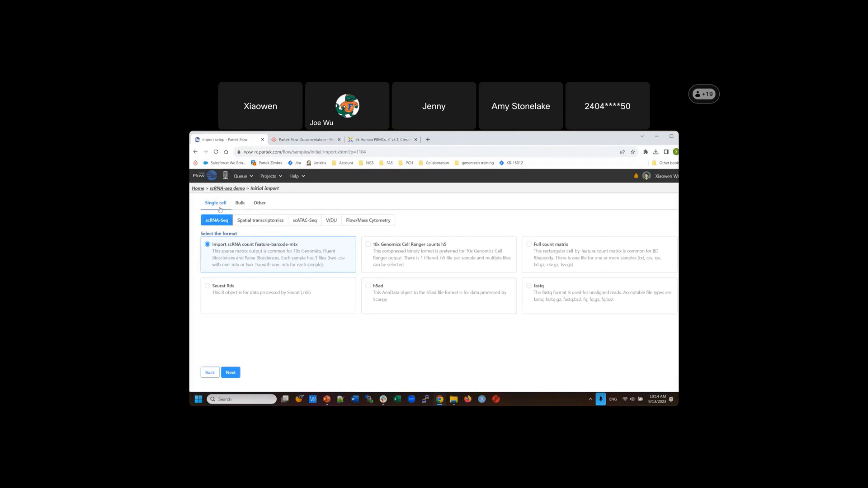
- Review the import formats offered for Bulk, Other and the single-cell assay types, ending on single-cell scRNA-Seq
left_click(238, 207)
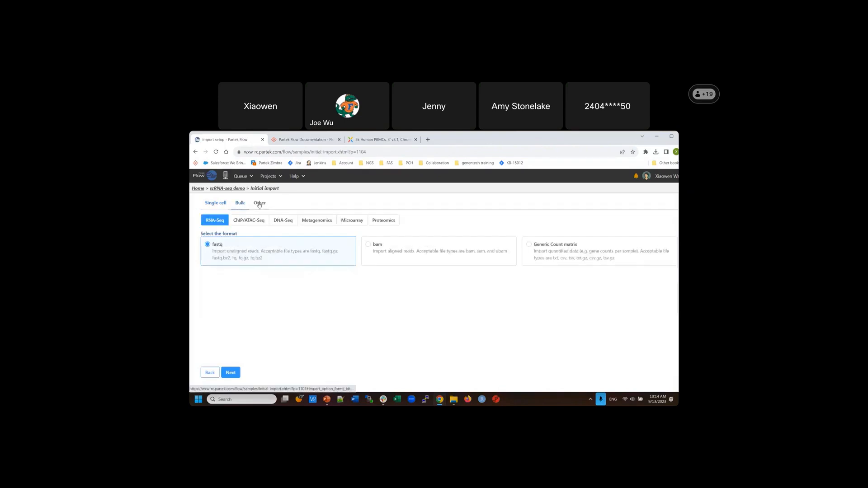
left_click(259, 204)
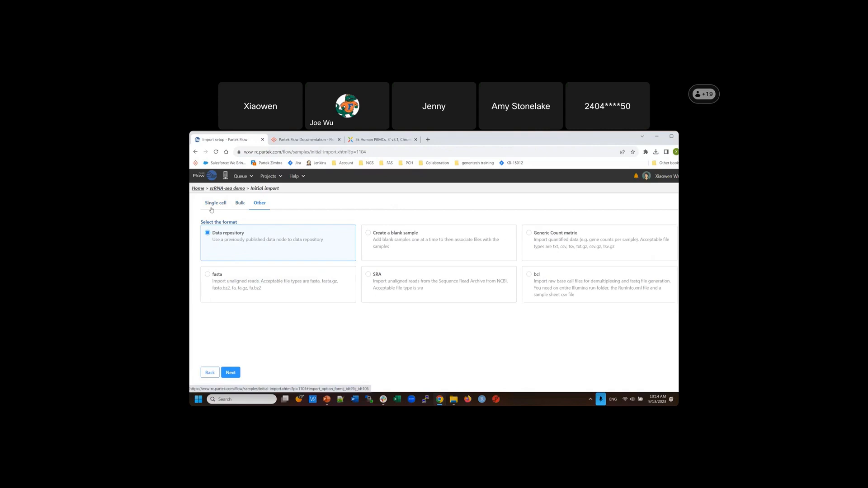
left_click(210, 208)
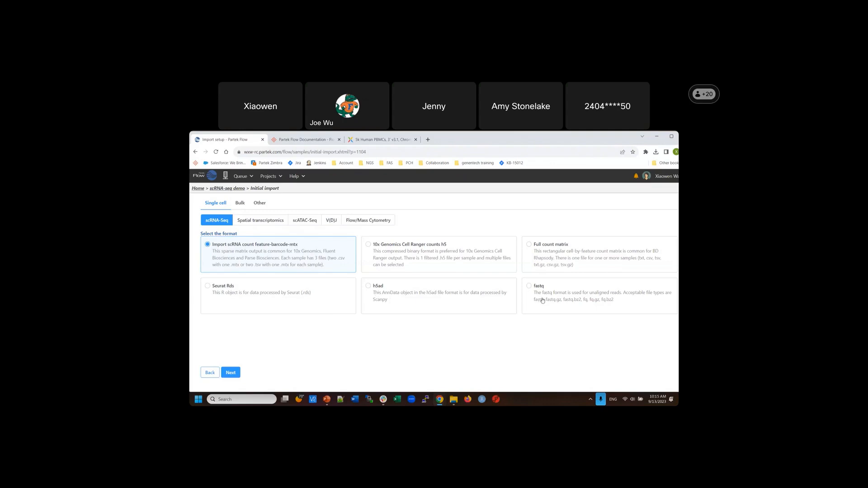
left_click(259, 220)
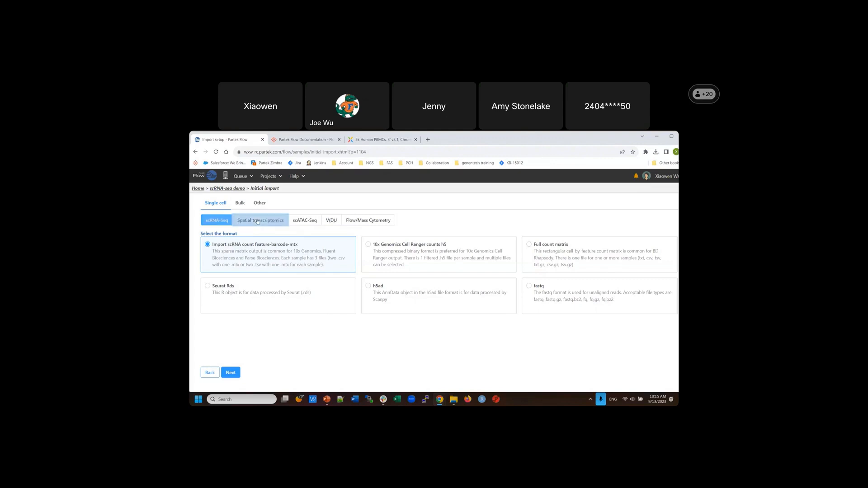
left_click(305, 223)
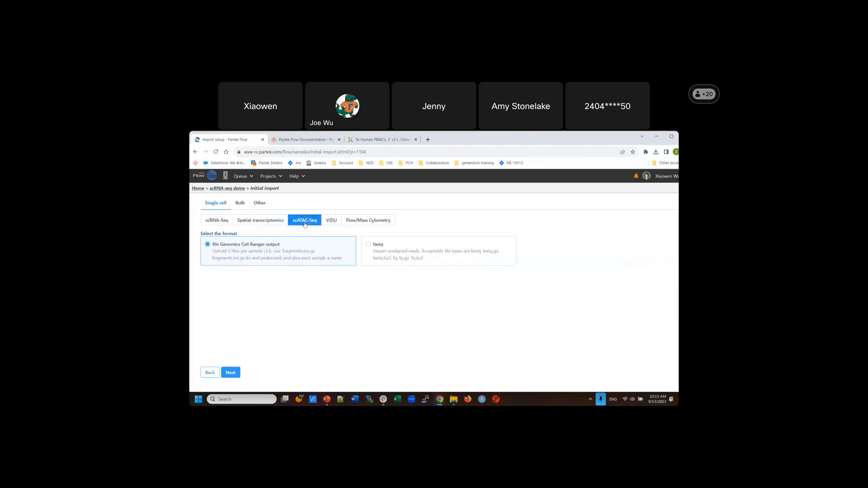
left_click(332, 223)
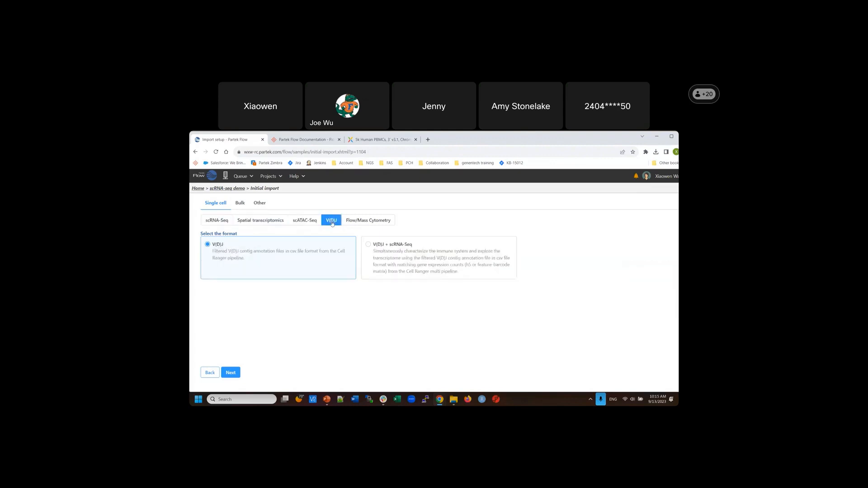
left_click(369, 224)
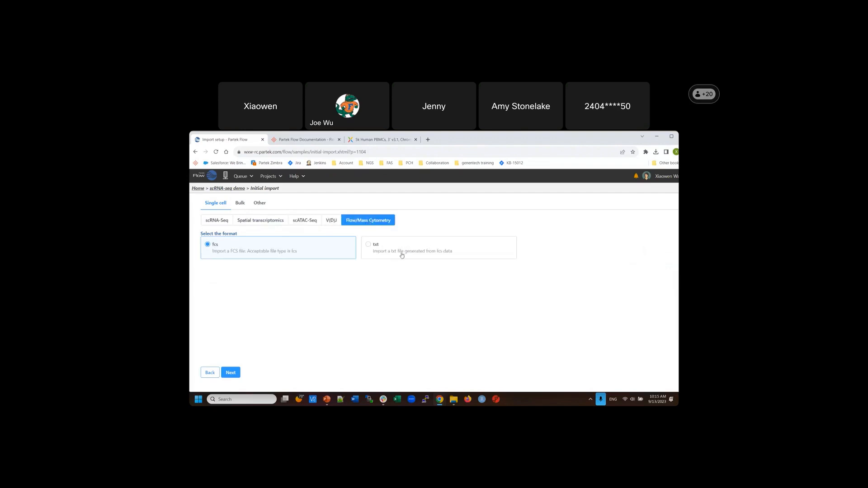
left_click(208, 223)
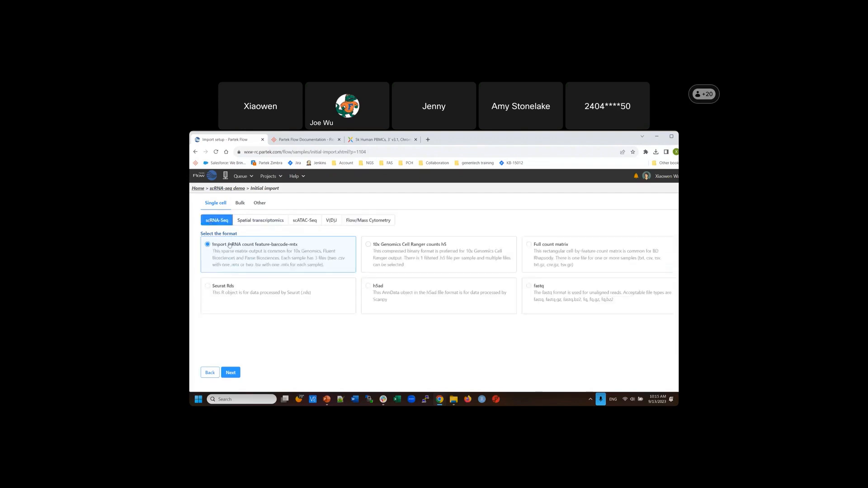
- Choose the 10x Genomics Cell Ranger counts h5 format and select 1K PBMC human scRNA-seq.h5 from /home/flow/Training for import
left_click(368, 246)
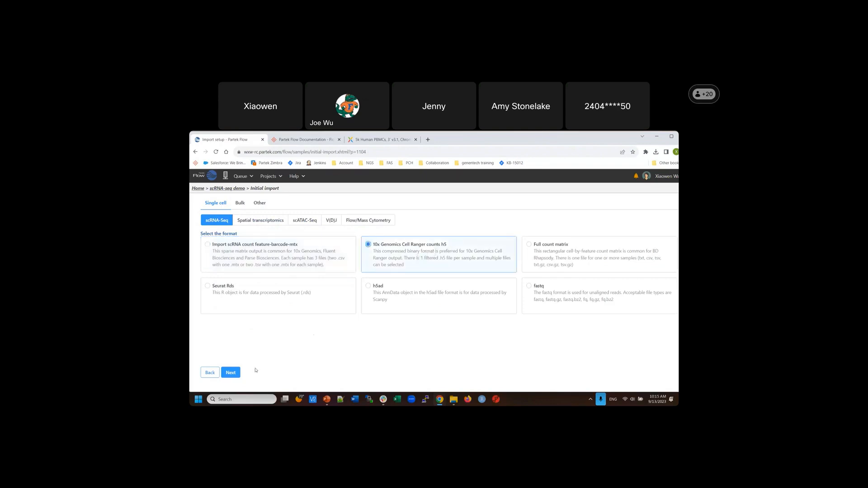
left_click(231, 373)
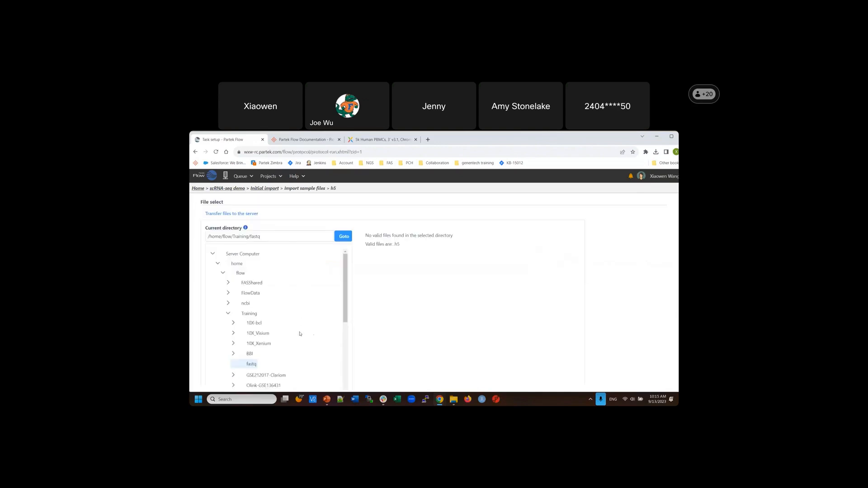
scroll(300, 334, "down", 3)
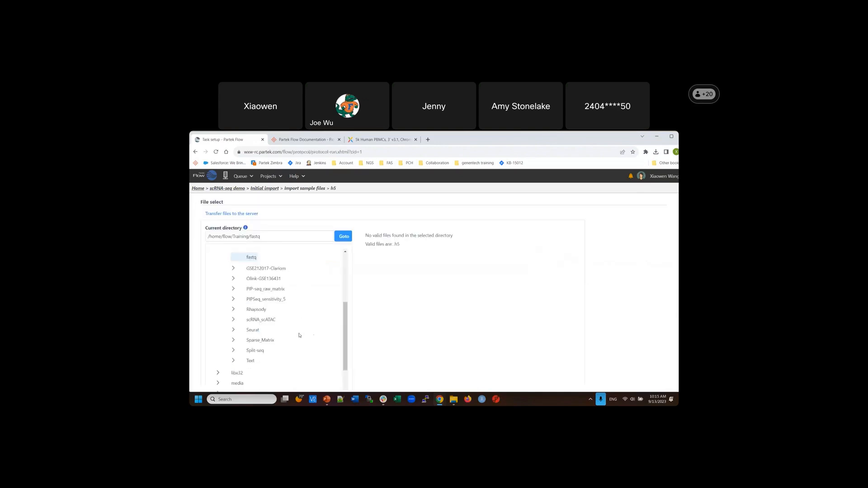
left_click(266, 341)
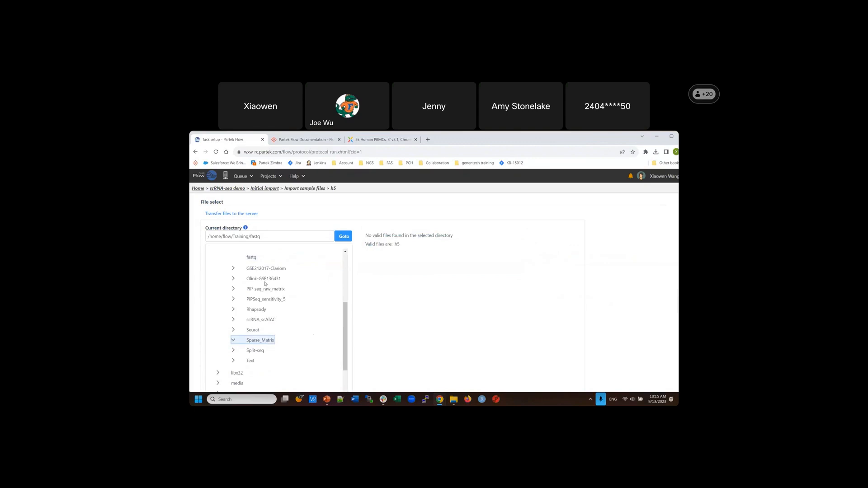
scroll(315, 312, "up", 2)
left_click(249, 260)
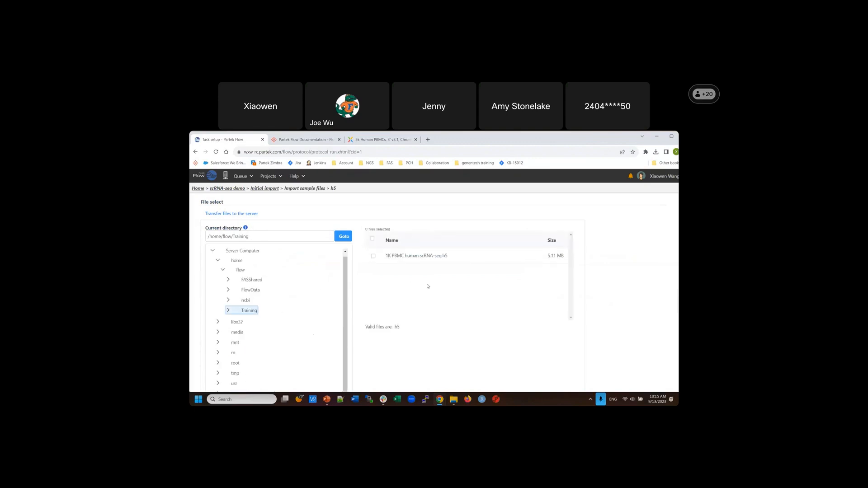
left_click(373, 256)
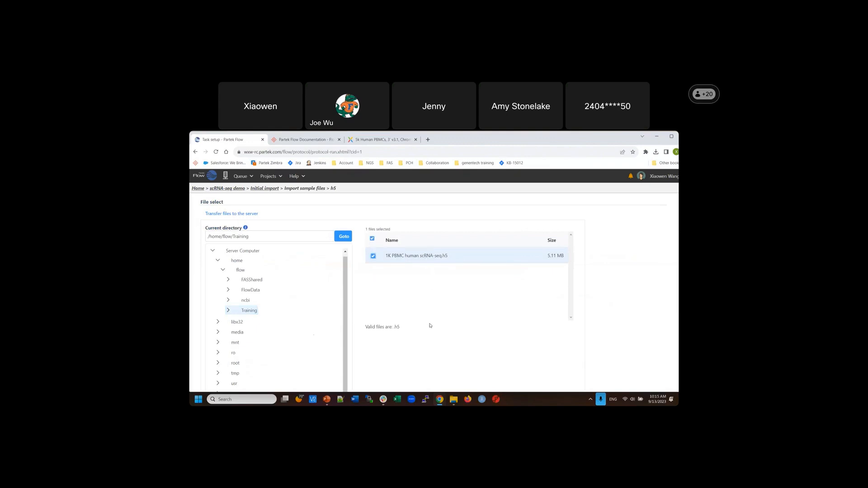
scroll(430, 328, "down", 2)
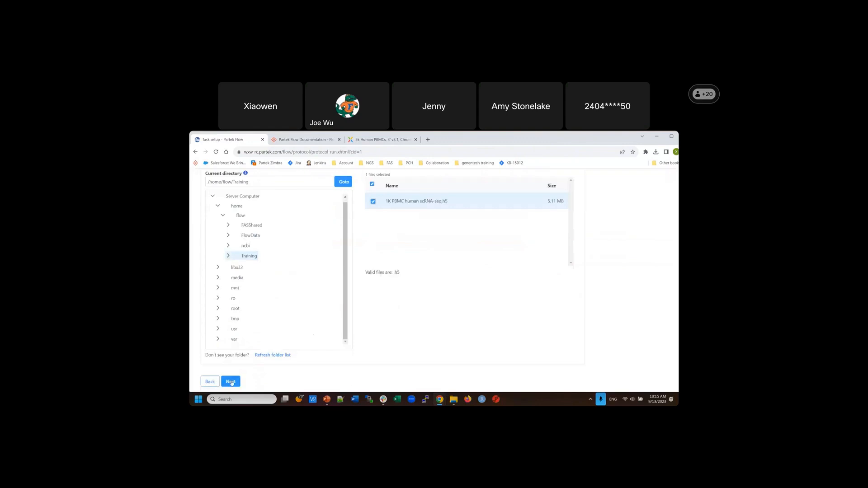
left_click(231, 382)
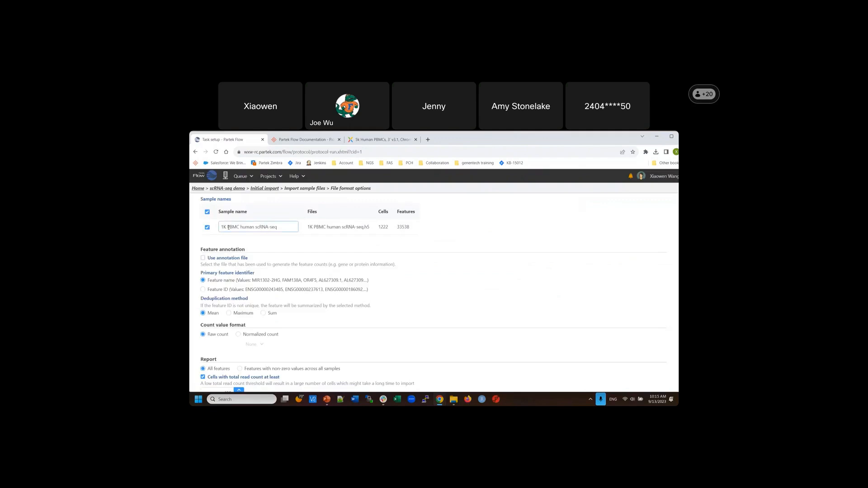
- Rename the sample of the 1K PBMC h5 file as "1K PBMC"
triple_click(287, 229)
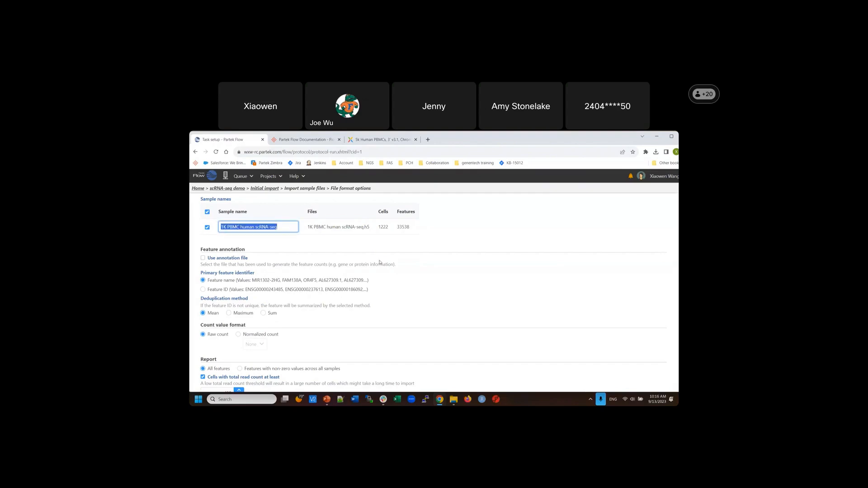
type("1K")
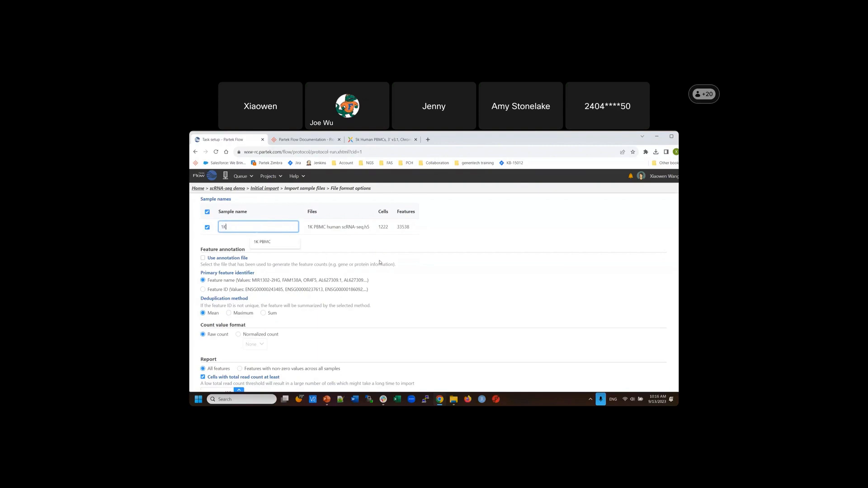
type(" PBMC")
- Enable an annotation file for the features, using the Homo sapiens (human) - hg38 assembly and the Ensembl Transcripts release 108 annotation model
left_click(202, 260)
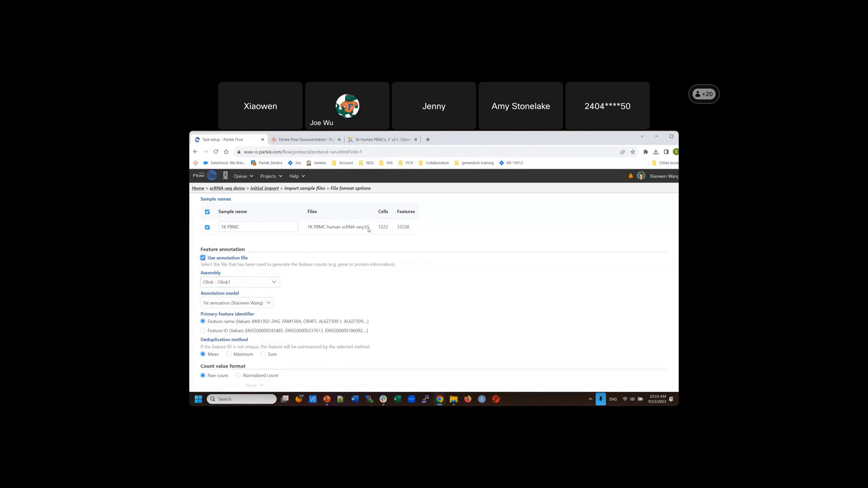
left_click(274, 283)
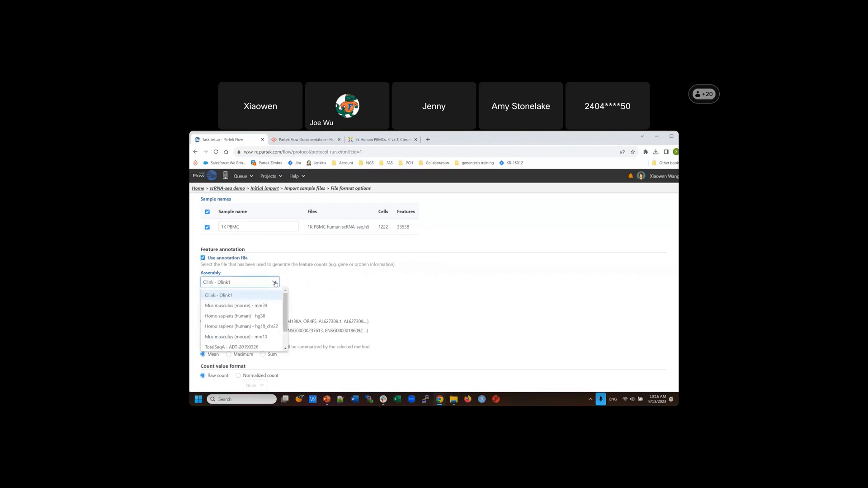
left_click(261, 316)
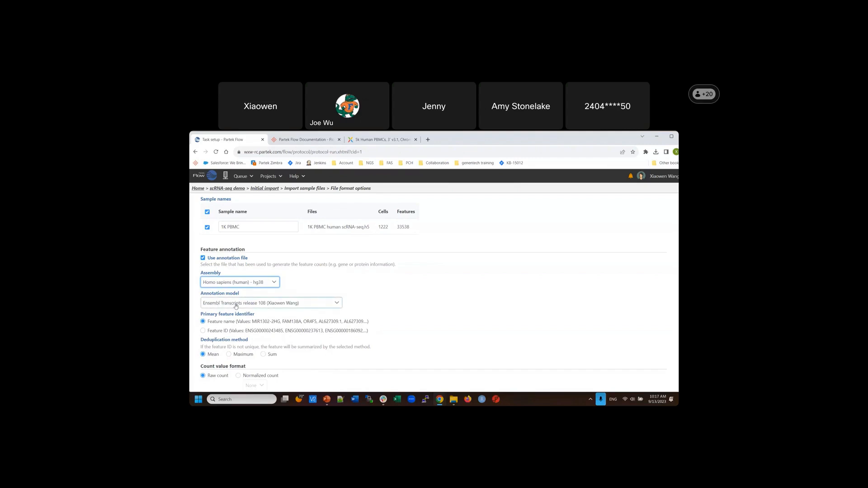
left_click(336, 304)
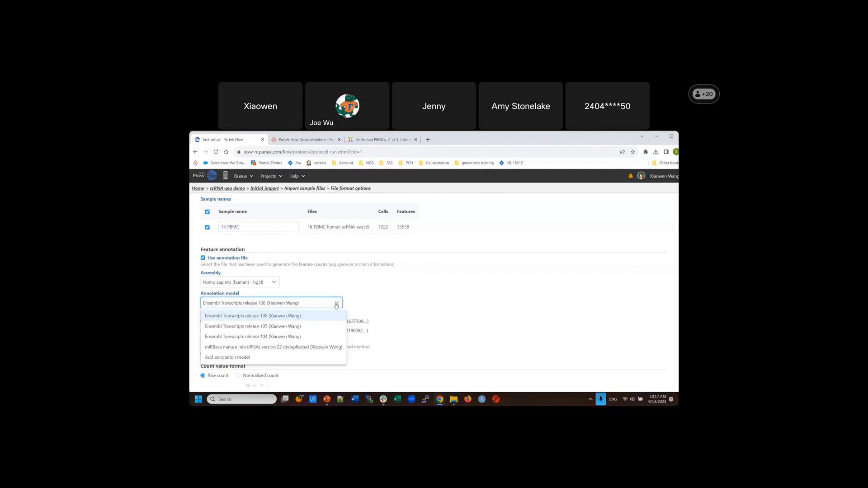
left_click(336, 306)
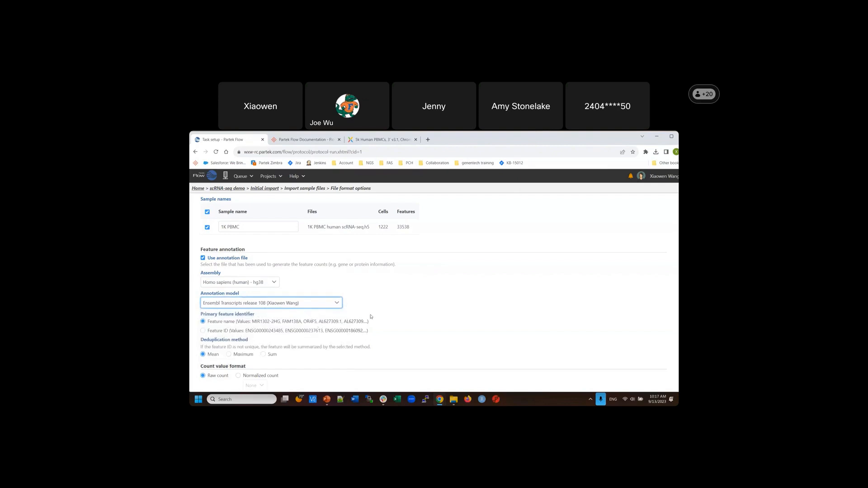
- Inspect the options offered for a normalized count format, and set the count value format back to Raw count
scroll(371, 317, "down", 1)
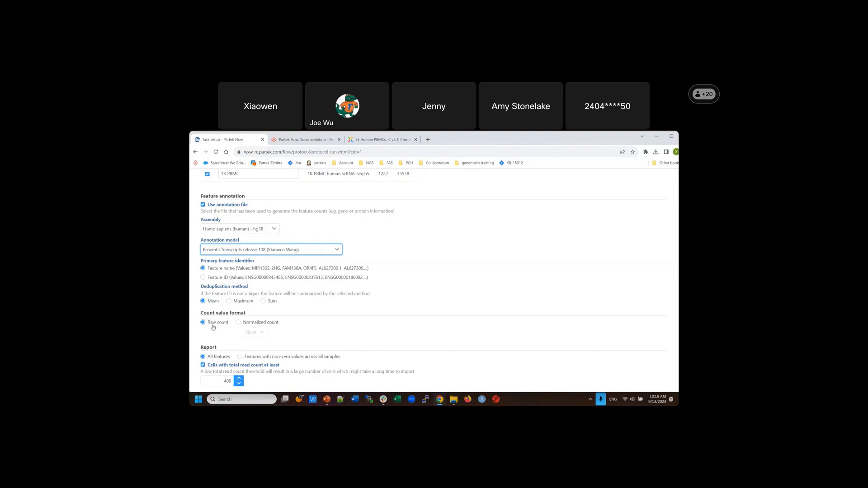
left_click(239, 323)
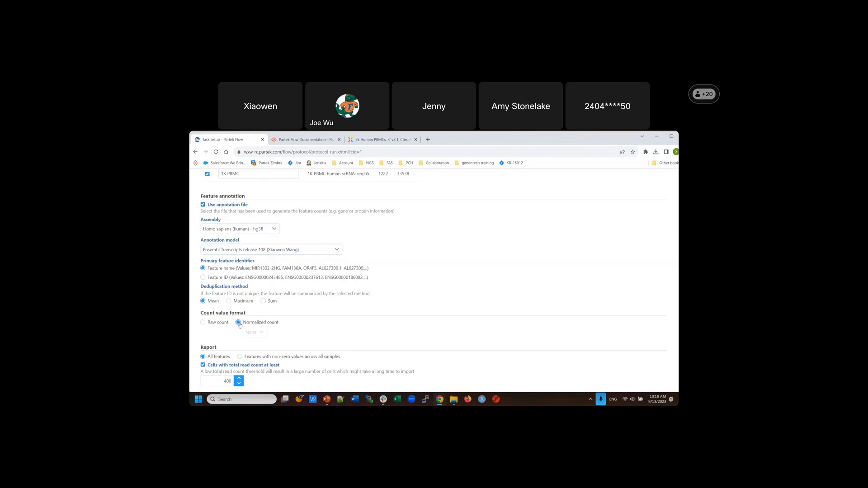
left_click(262, 334)
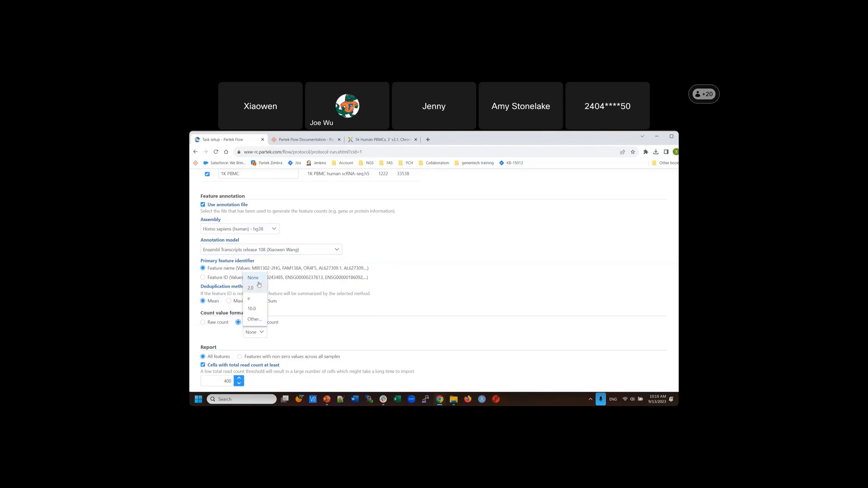
left_click(202, 323)
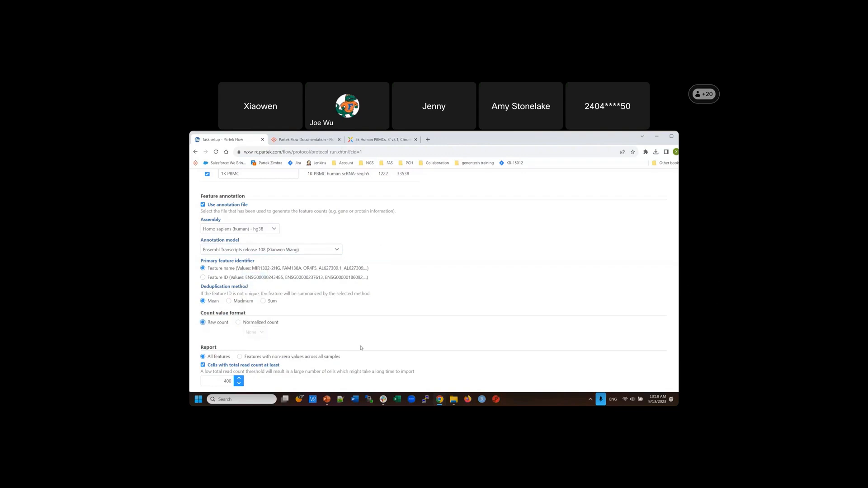
- Review the report settings, keep all features and the minimum total read count of 400 per cell, and finish the import
scroll(361, 348, "down", 1)
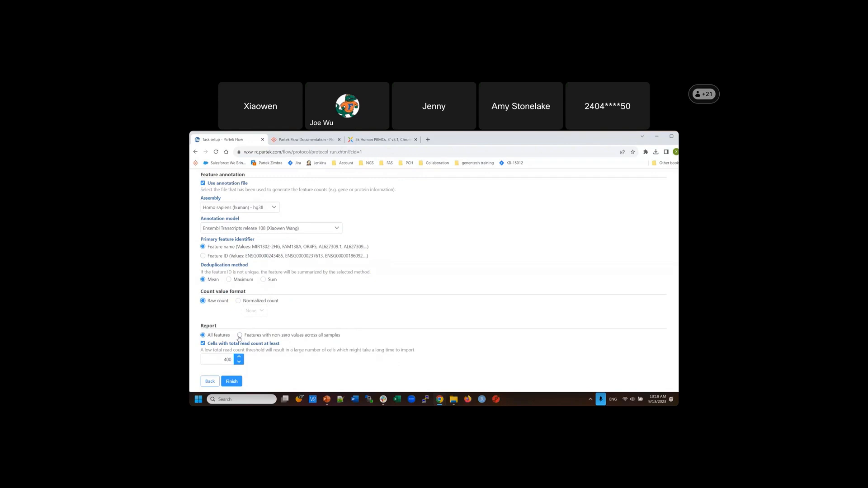
scroll(401, 271, "up", 1)
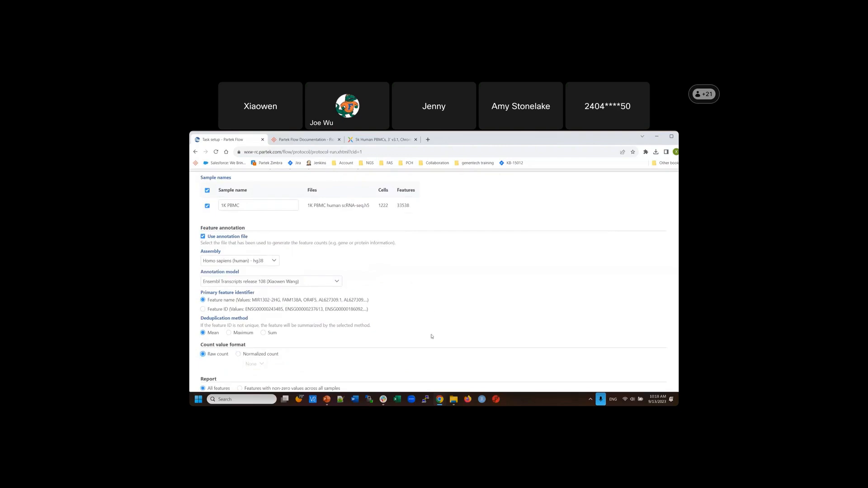
scroll(431, 337, "down", 1)
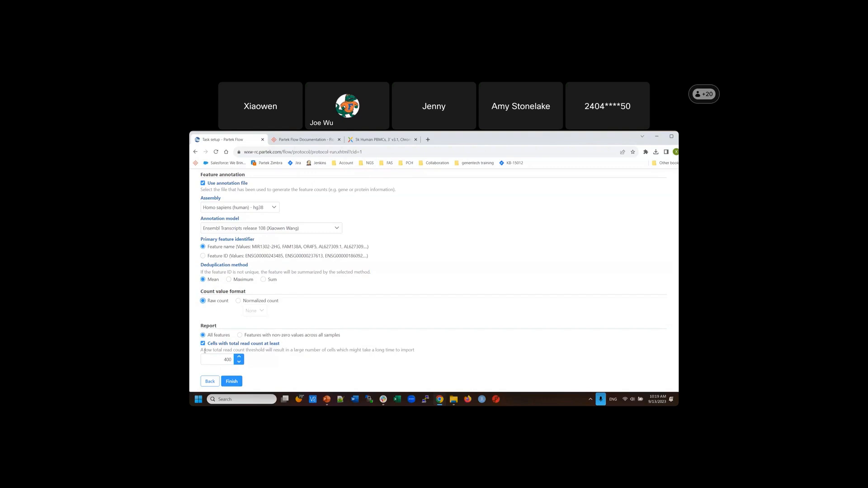
left_click(224, 360)
left_click_drag(222, 360, 231, 360)
left_click(294, 363)
left_click(232, 381)
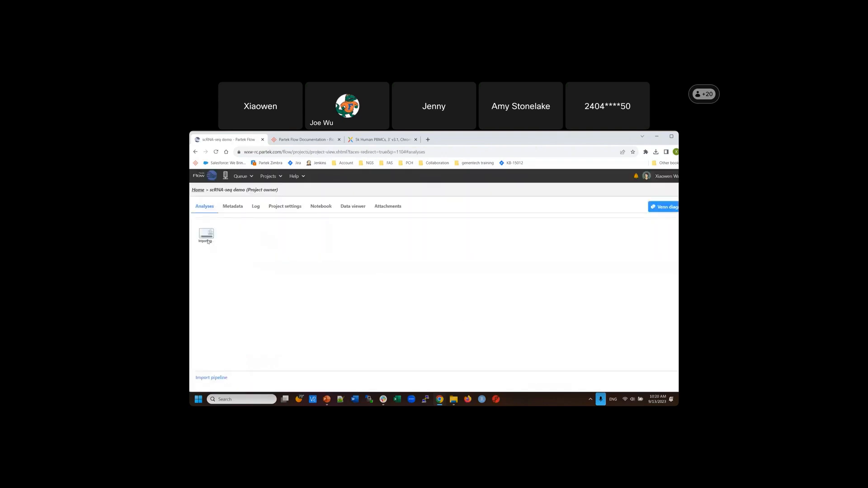
- Check the size summary of the imported single cell counts and the project's metadata, and return to the analysis pipeline
mouse_move(206, 239)
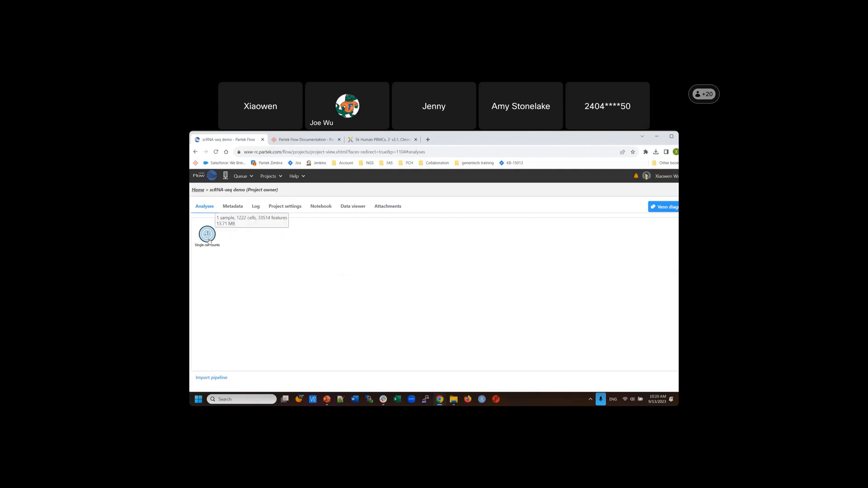
left_click(230, 207)
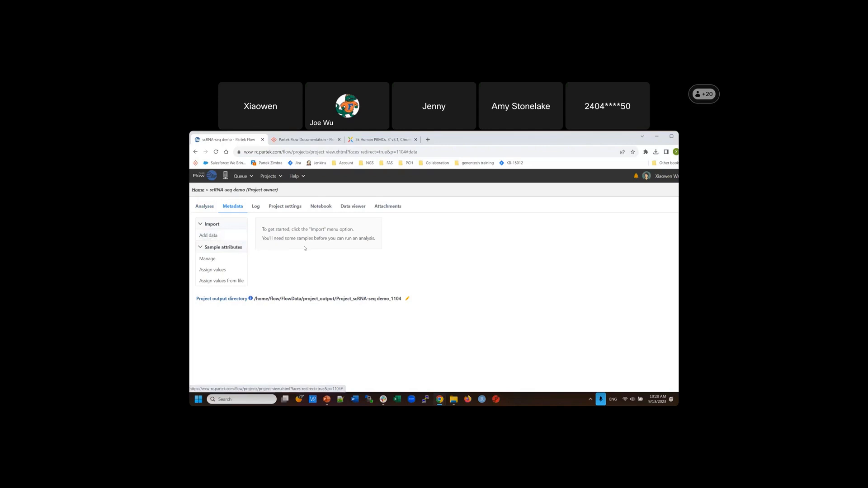
left_click(206, 207)
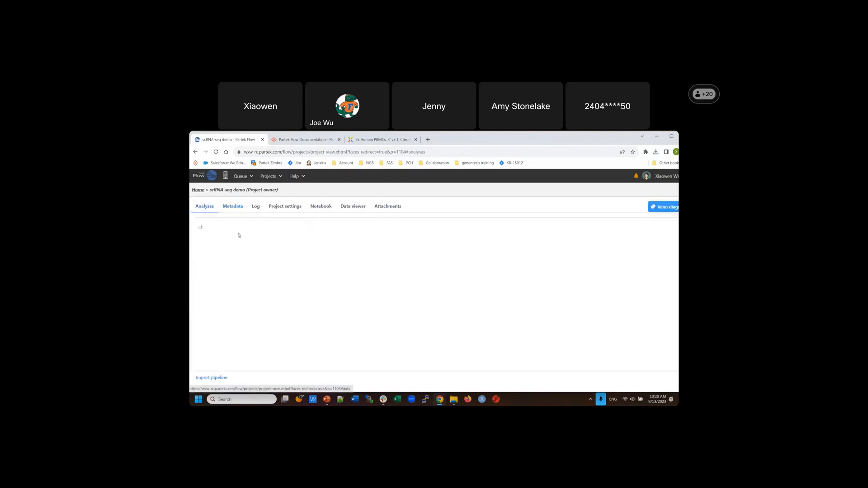
left_click(233, 207)
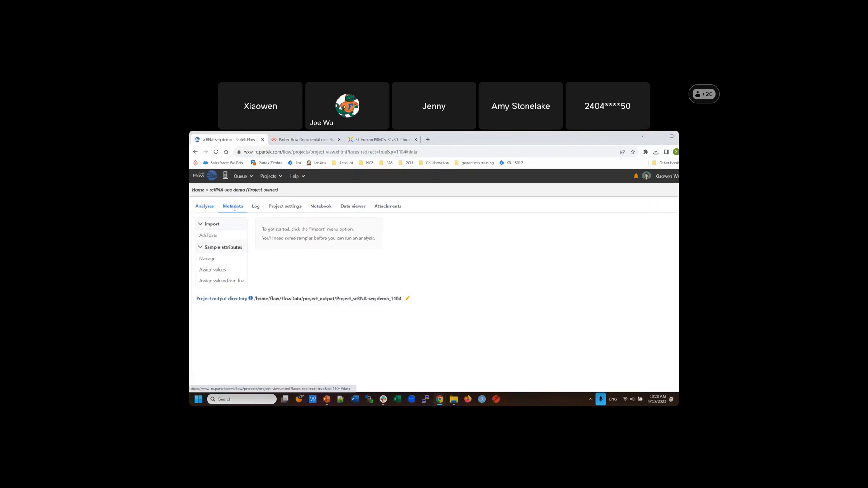
left_click(205, 207)
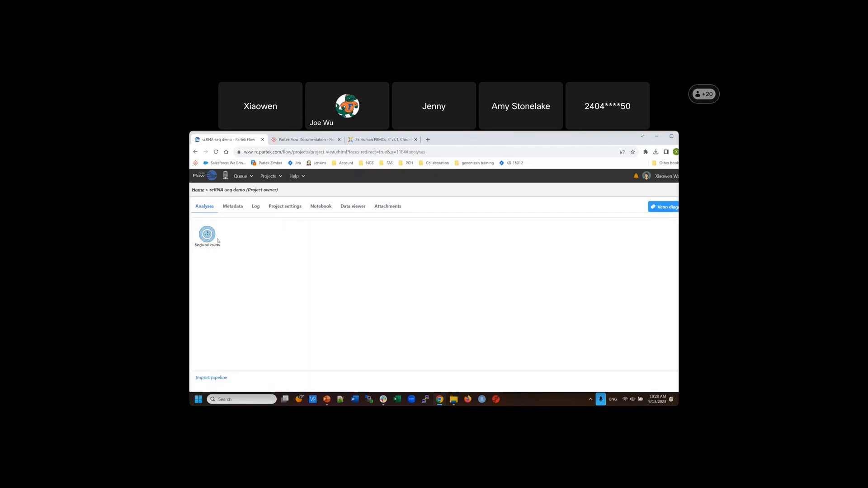
- Look through the annotation tasks available for the Single cell counts node and run the Single cell QA/QC task on it
left_click(210, 239)
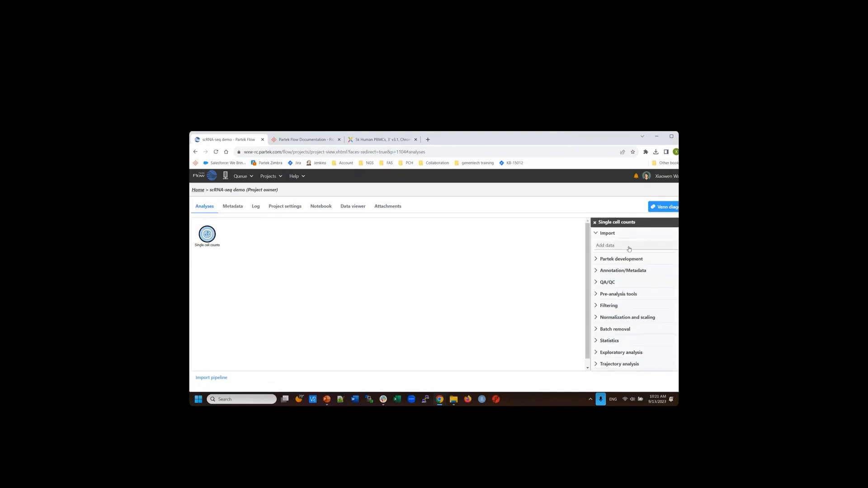
left_click(596, 272)
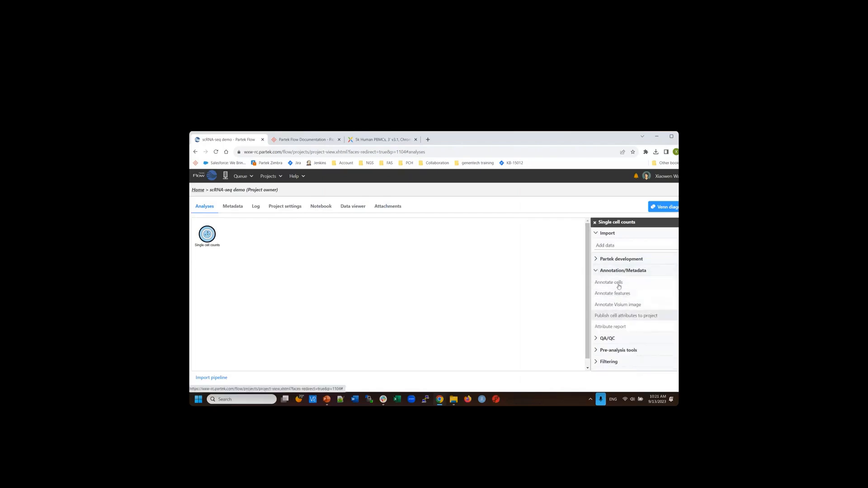
left_click(596, 272)
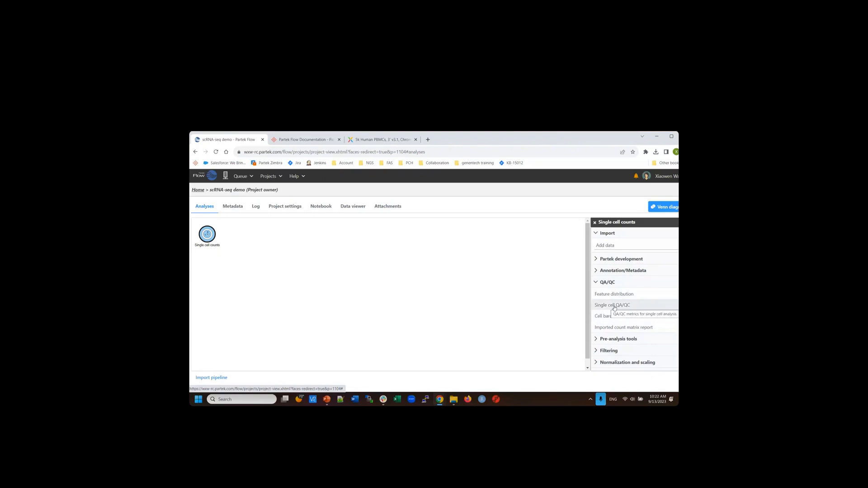
left_click(614, 307)
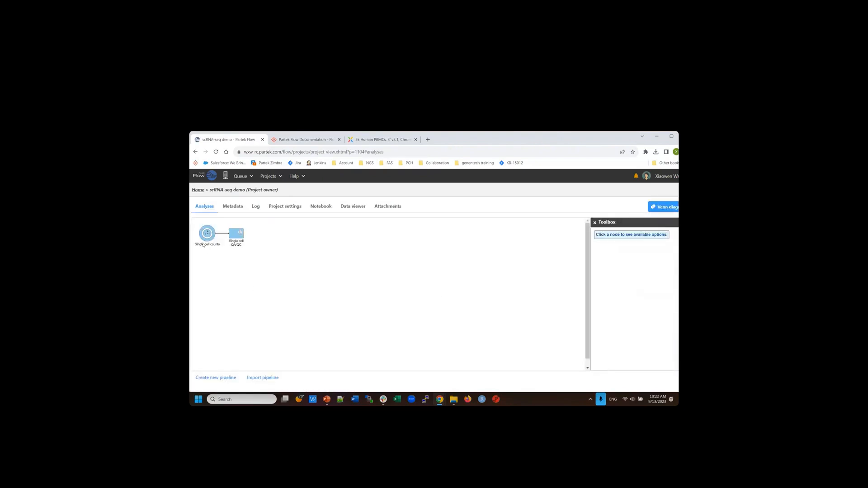
- Open the Single cell QA/QC task report in a separate browser tab, close the documentation tab, and view the report
left_click(237, 234)
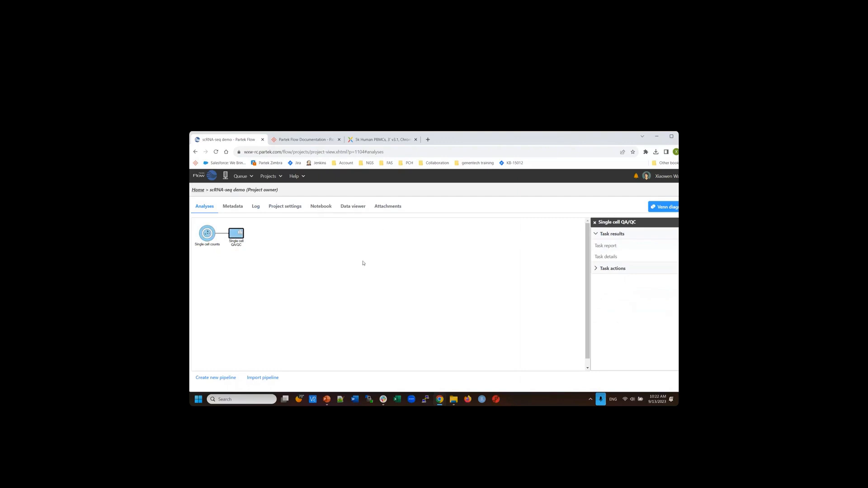
middle_click(603, 246)
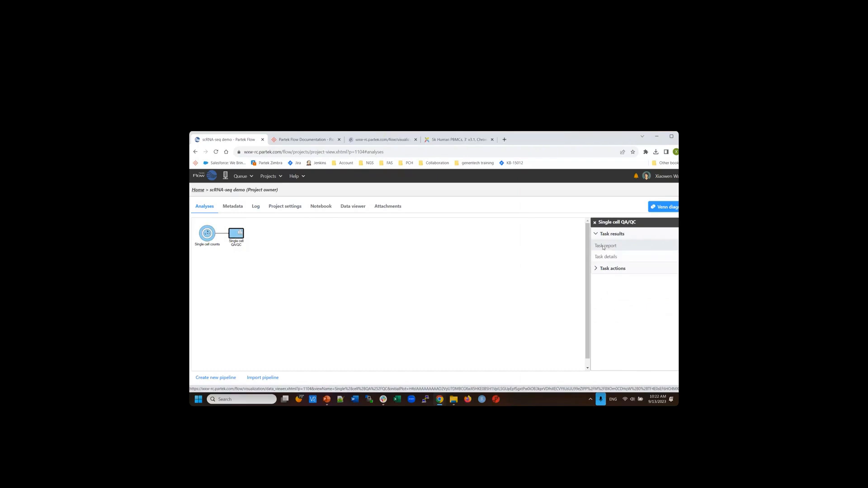
left_click(338, 140)
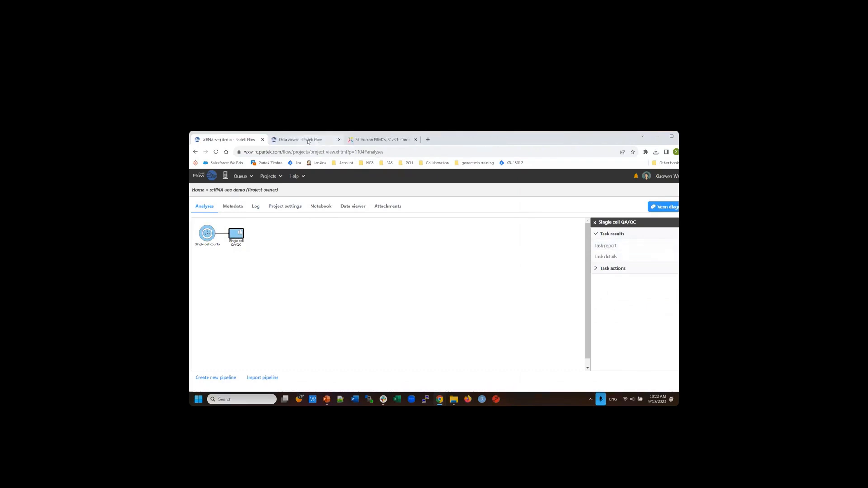
left_click(308, 140)
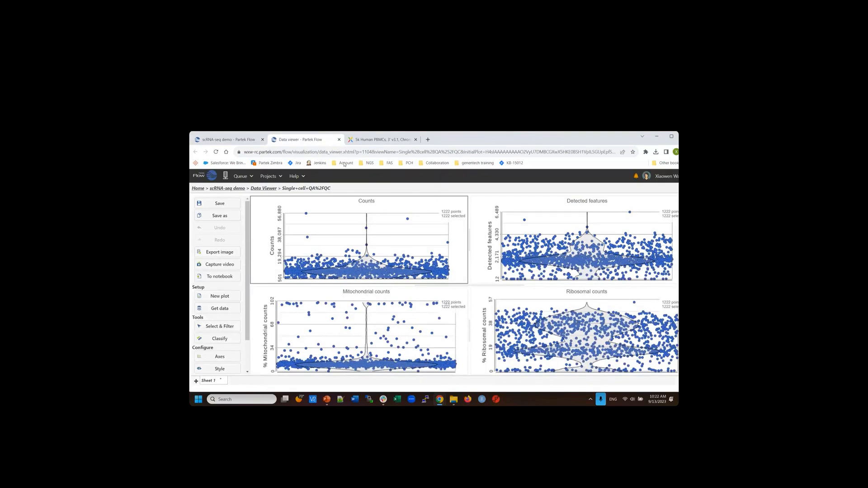
key("alt+Tab")
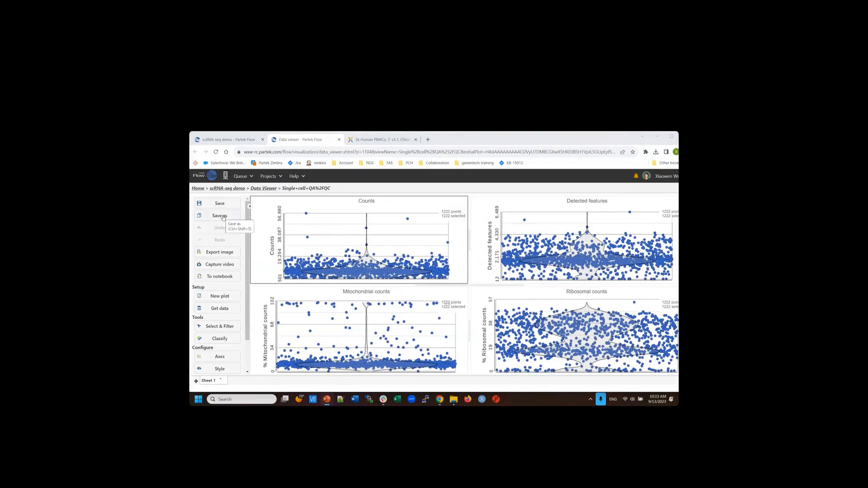
- Check the image export formats without exporting anything, and view the data viewer's remaining setup and configuration tools
left_click(232, 253)
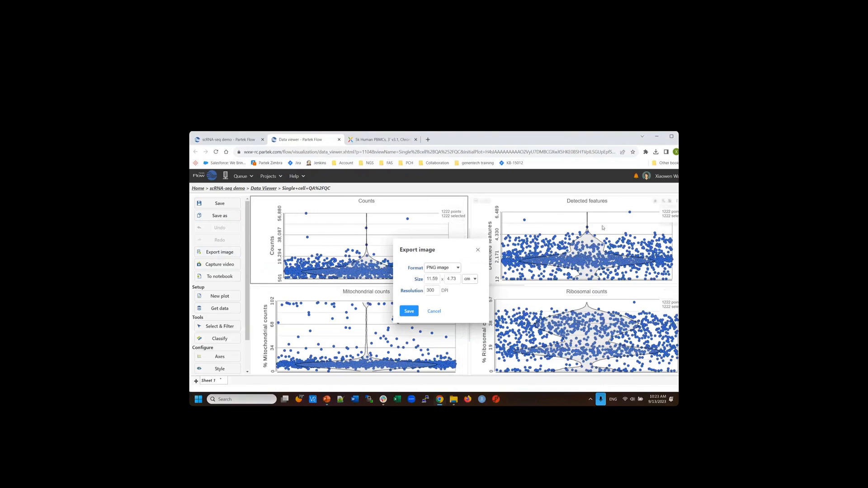
left_click(457, 268)
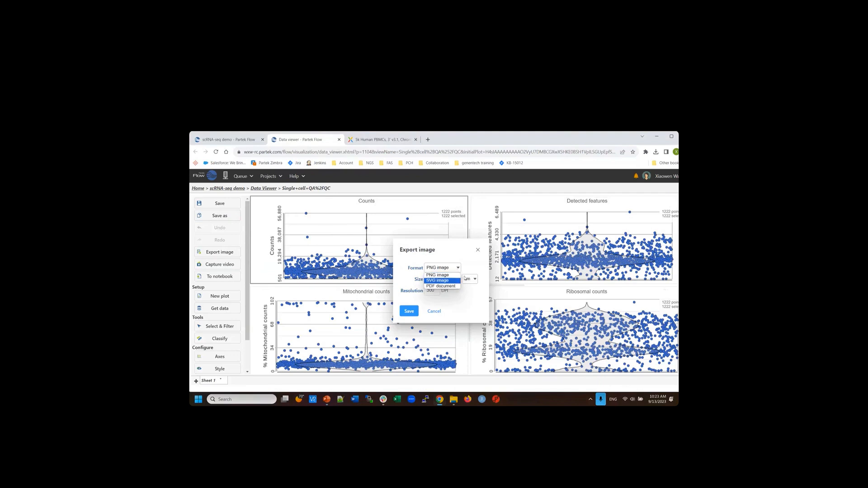
left_click(470, 258)
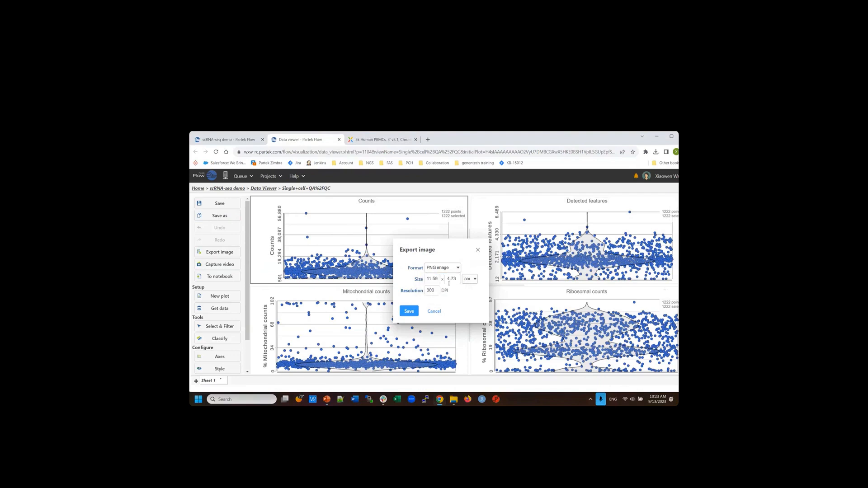
left_click(477, 252)
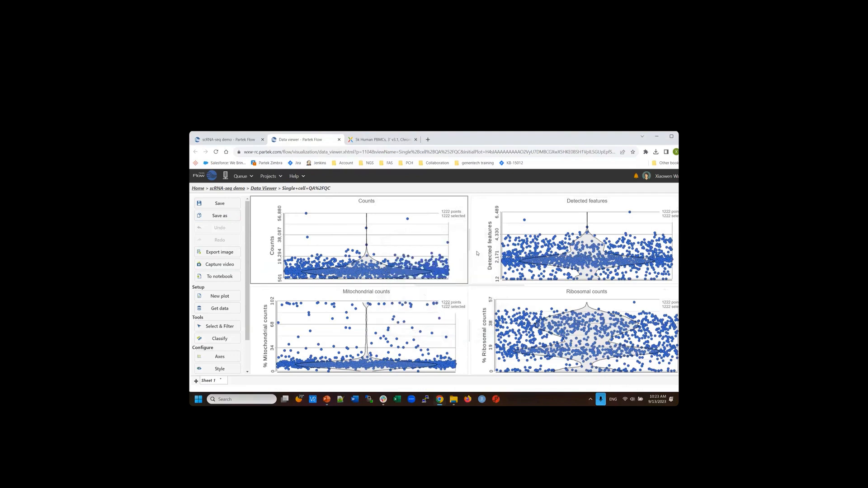
mouse_move(290, 271)
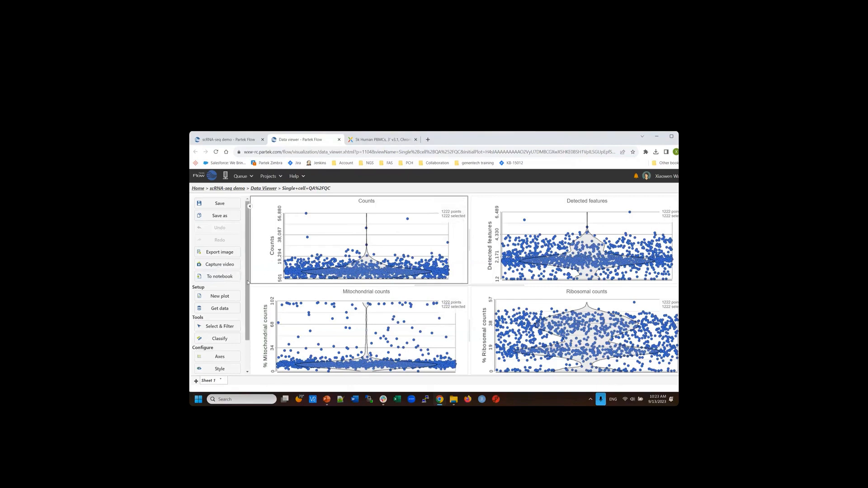
scroll(247, 282, "down", 2)
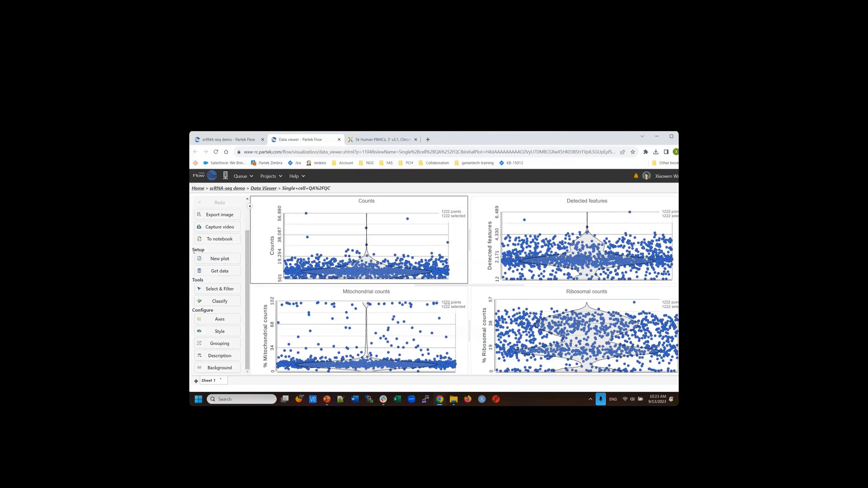
- View the available new plot types and the data sources that can be used in the data viewer, without adding anything
left_click(220, 260)
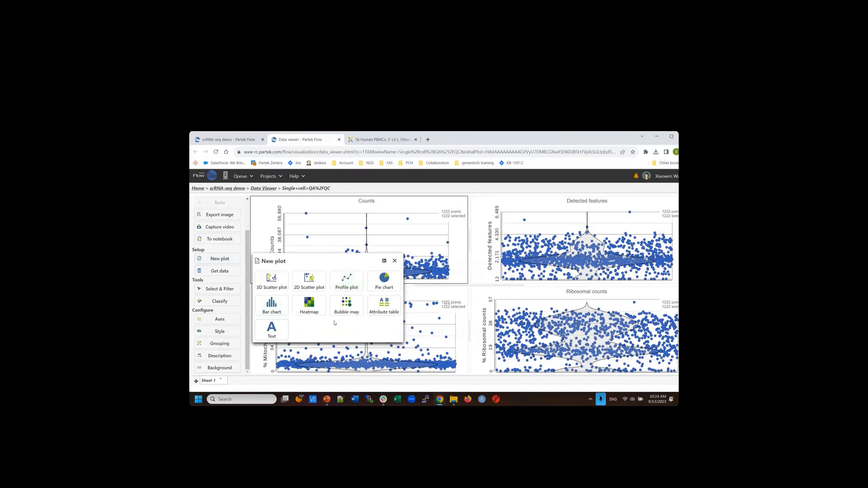
left_click(394, 261)
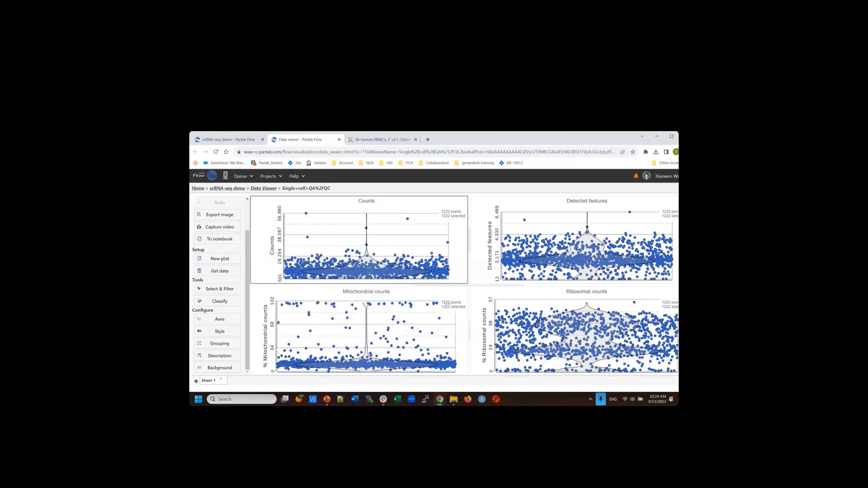
left_click(225, 273)
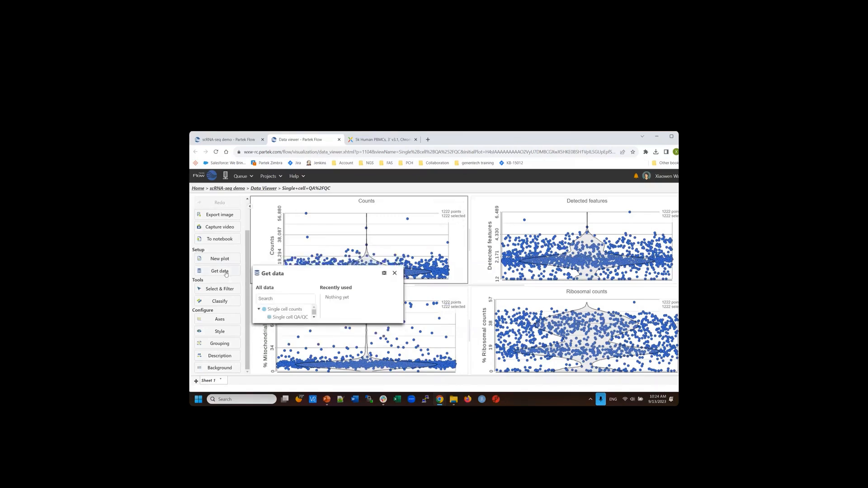
left_click(395, 274)
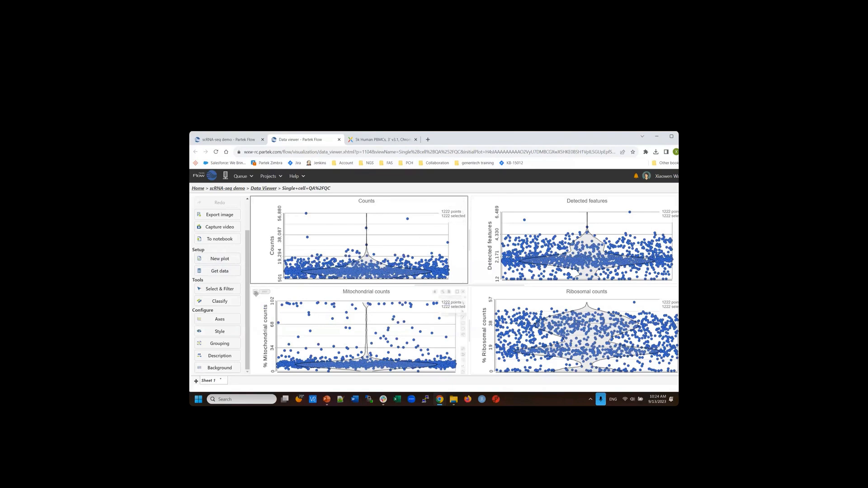
- View the Select & Filter criteria for the four QC metrics and the Classify options, leaving them as they are
left_click(211, 293)
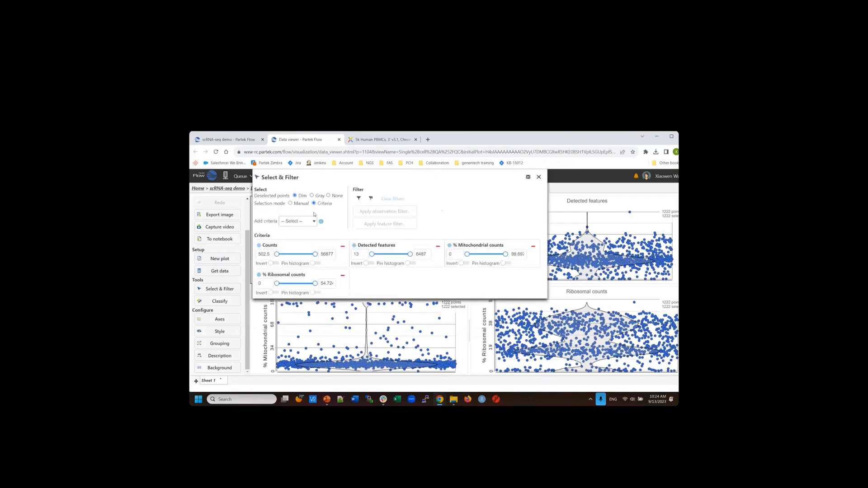
left_click(538, 178)
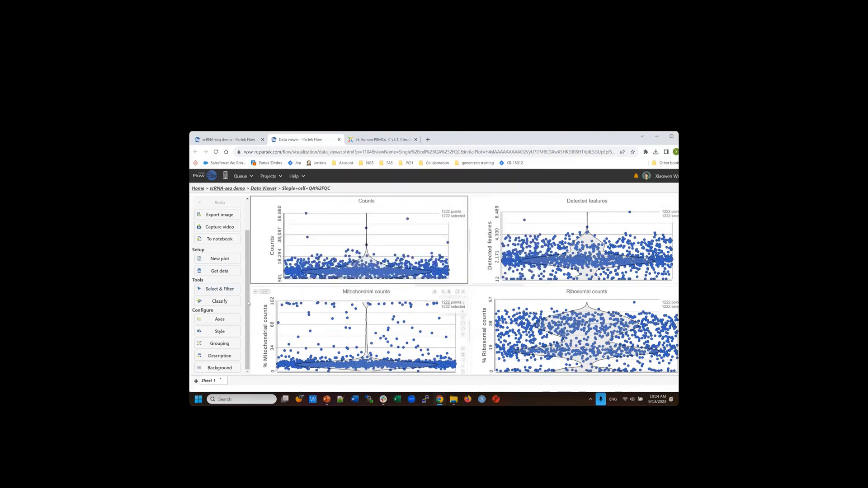
left_click(219, 301)
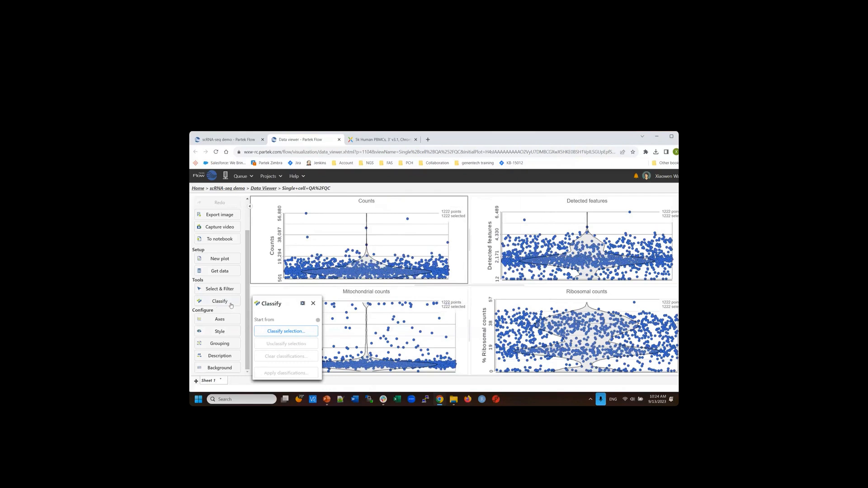
left_click(314, 304)
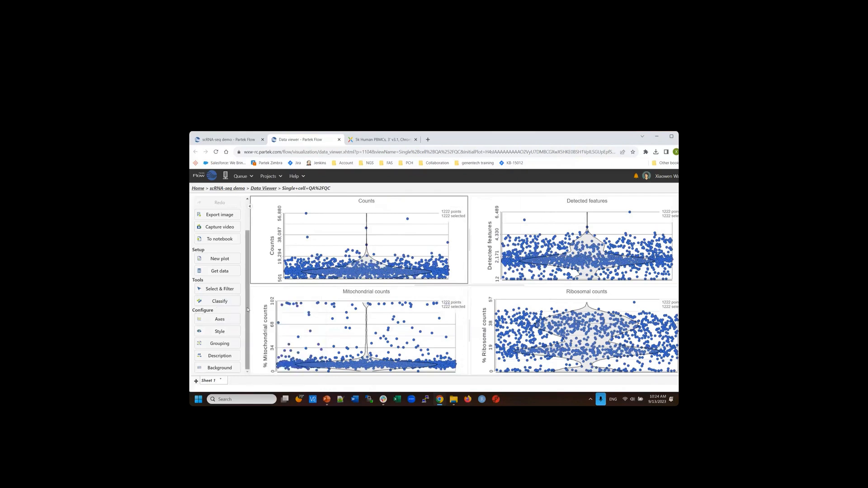
- View the Axes and Style settings of the Counts plot without changing any of them
left_click(221, 319)
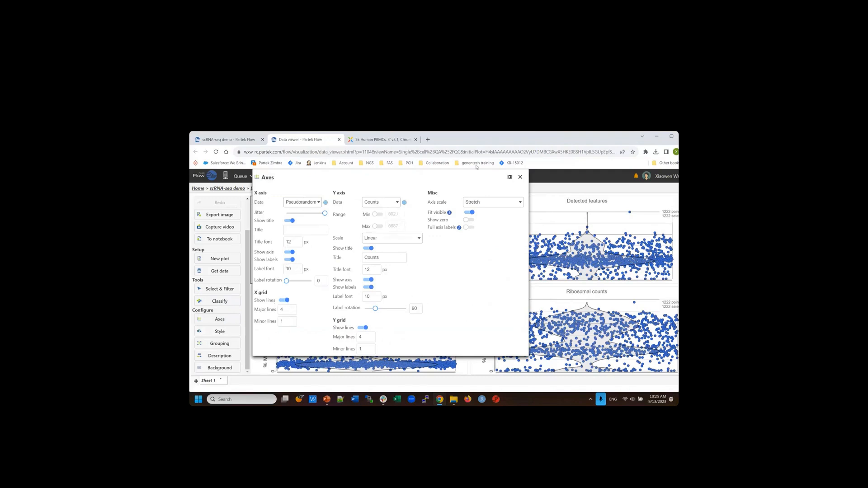
left_click(520, 177)
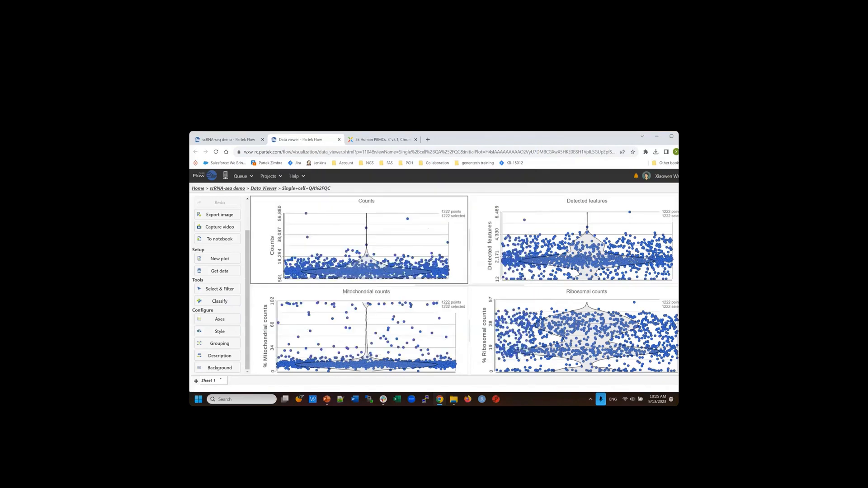
left_click(219, 331)
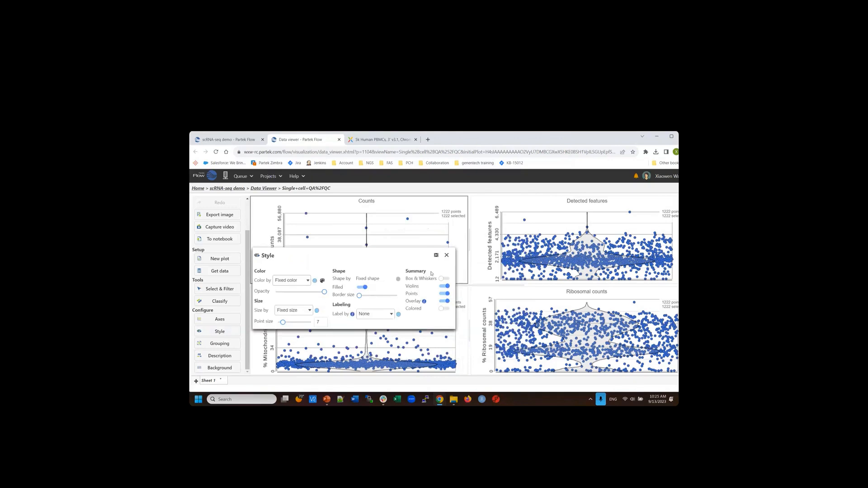
left_click(447, 255)
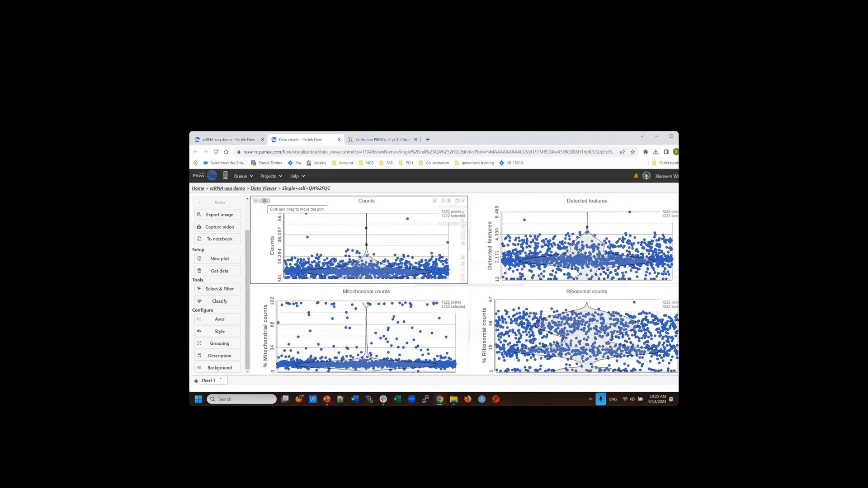
- Rearrange the four QC plots into a single row by moving Counts and Detected features, and undo the layout changes
left_click_drag(264, 201, 395, 330)
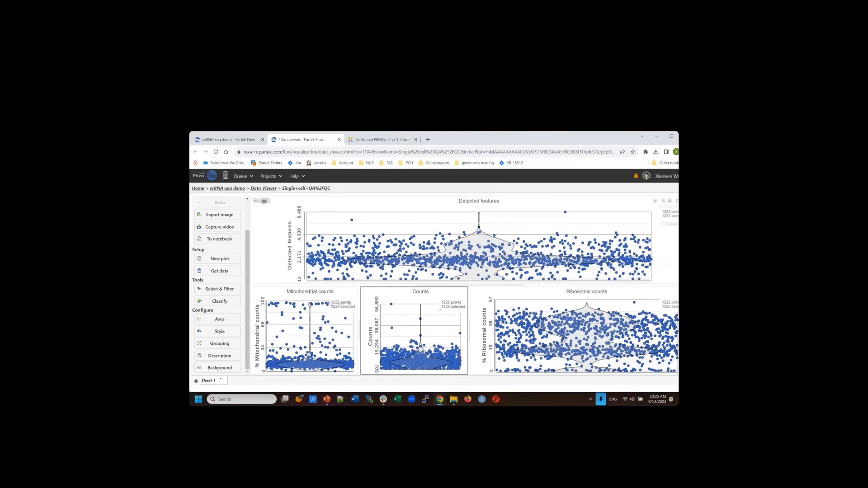
left_click_drag(264, 201, 601, 332)
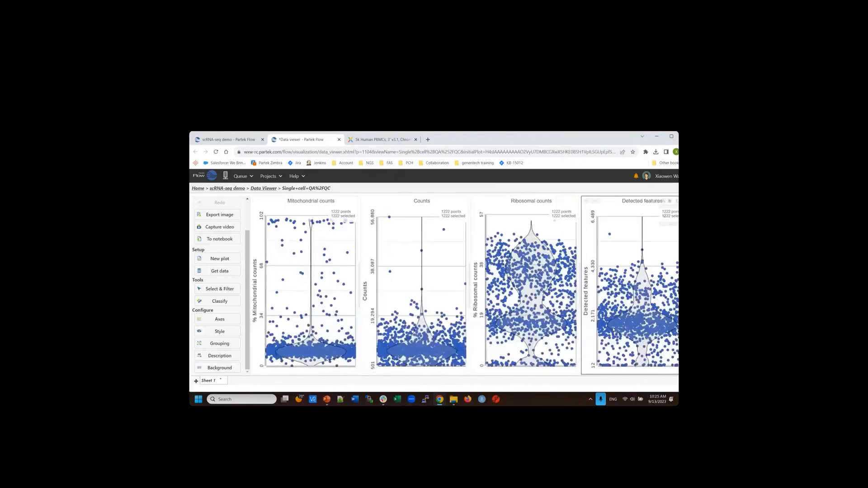
mouse_move(347, 245)
mouse_move(444, 243)
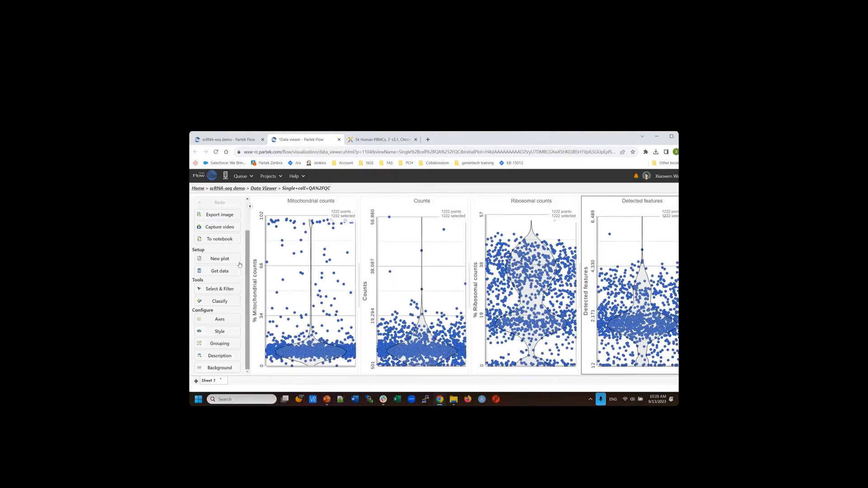
scroll(220, 272, "up", 3)
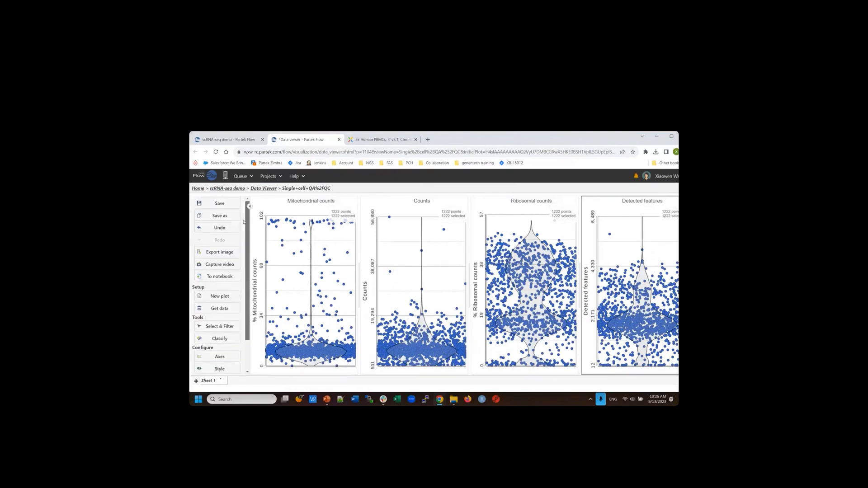
left_click(226, 229)
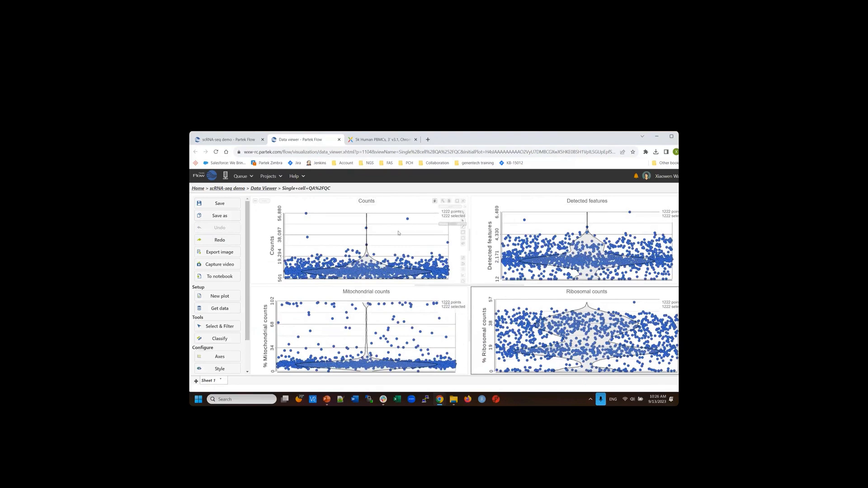
- Examine the enlarged Counts plot at several zoom levels, and return to the four-plot layout in a maximized browser window
left_click(458, 201)
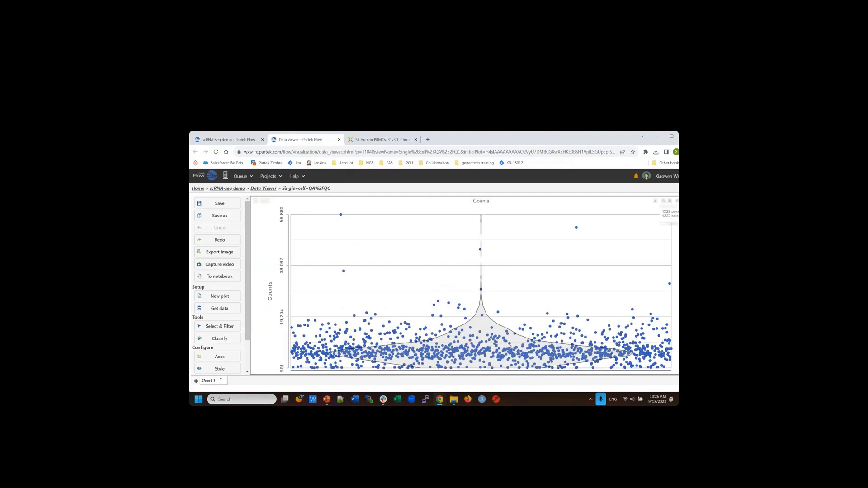
scroll(511, 347, "up", 5)
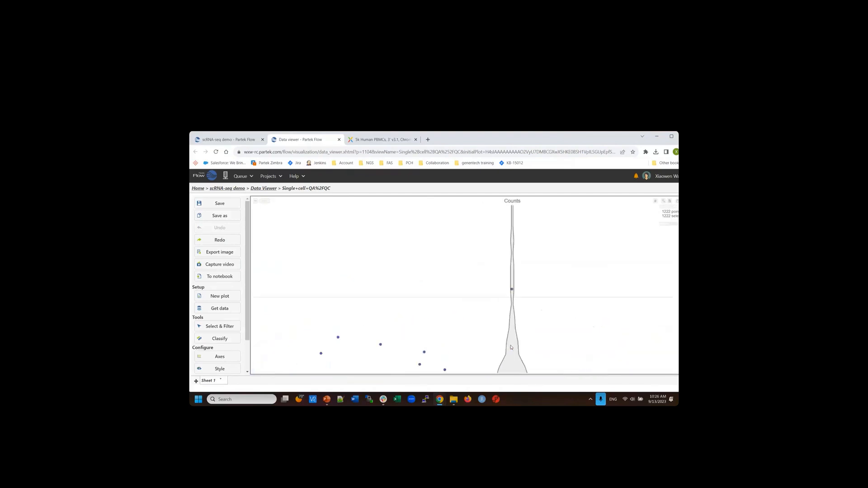
scroll(511, 347, "up", 1)
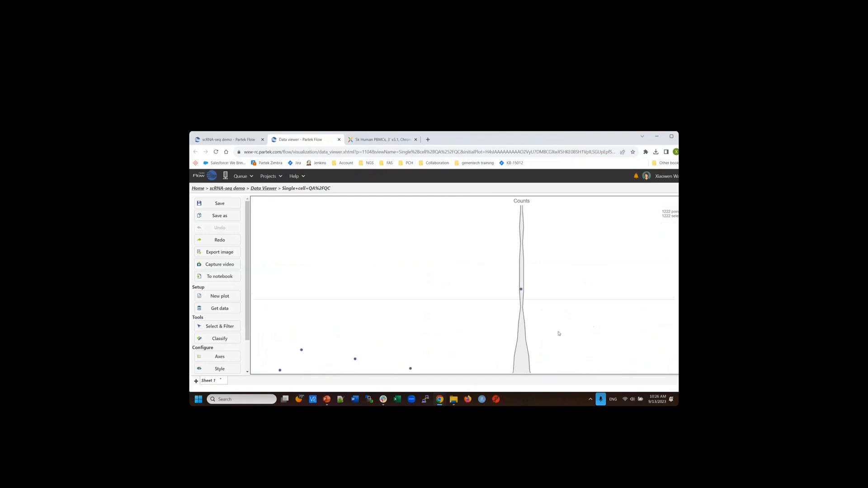
scroll(560, 333, "up", 3)
scroll(459, 281, "down", 4)
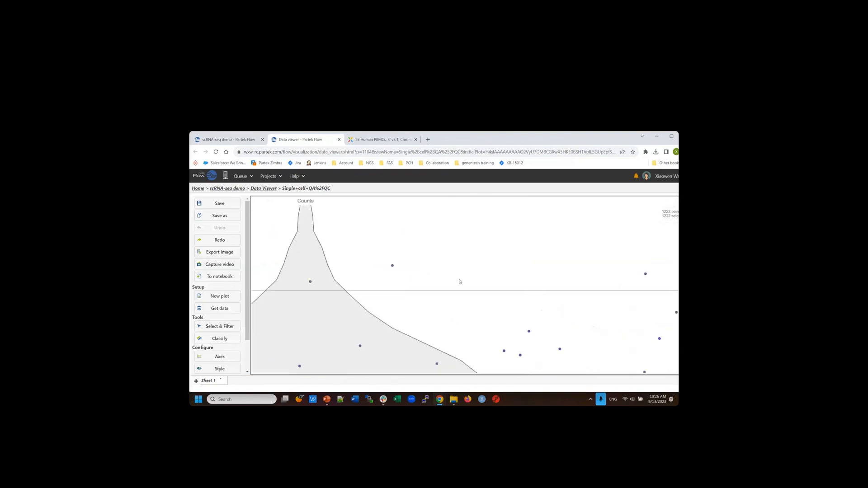
scroll(488, 344, "up", 3)
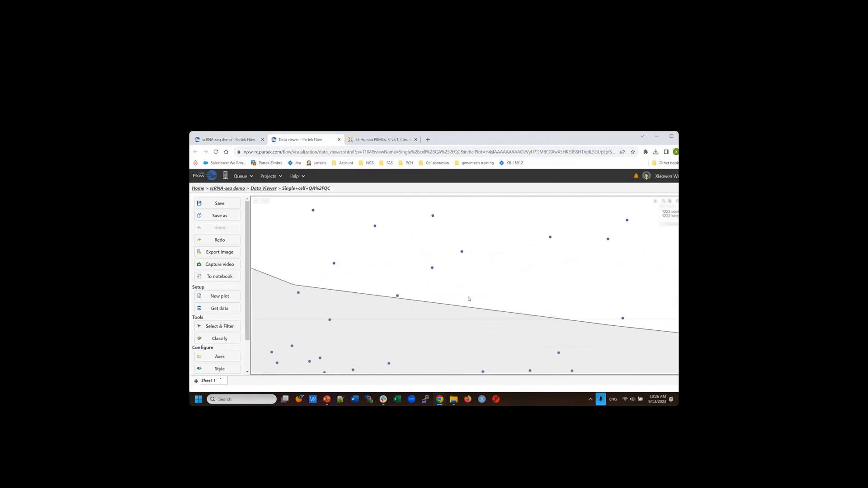
scroll(466, 294, "down", 1)
scroll(466, 294, "down", 3)
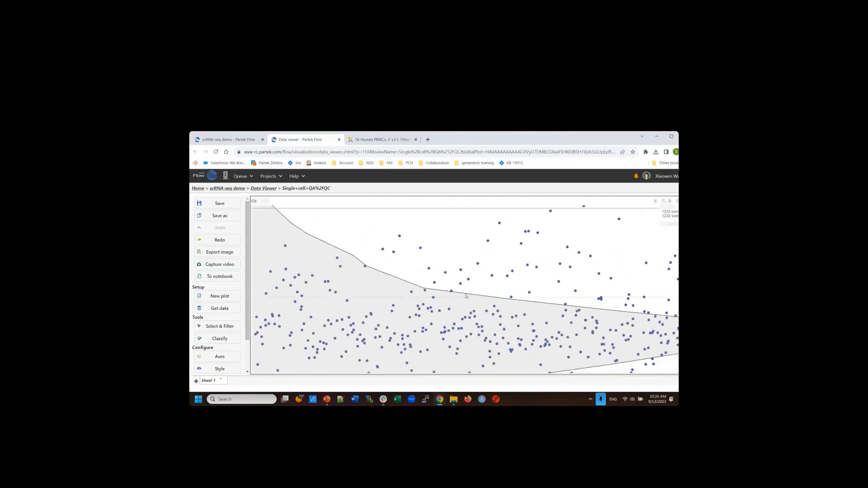
scroll(466, 295, "down", 2)
scroll(495, 312, "down", 4)
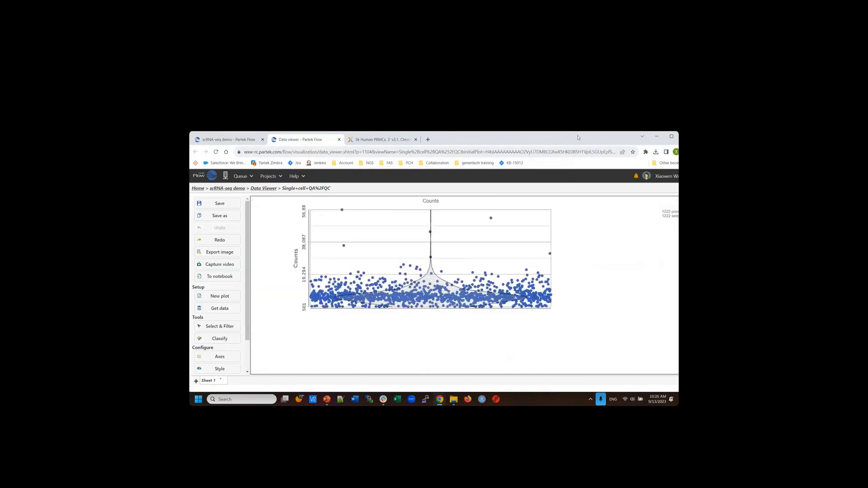
left_click(671, 136)
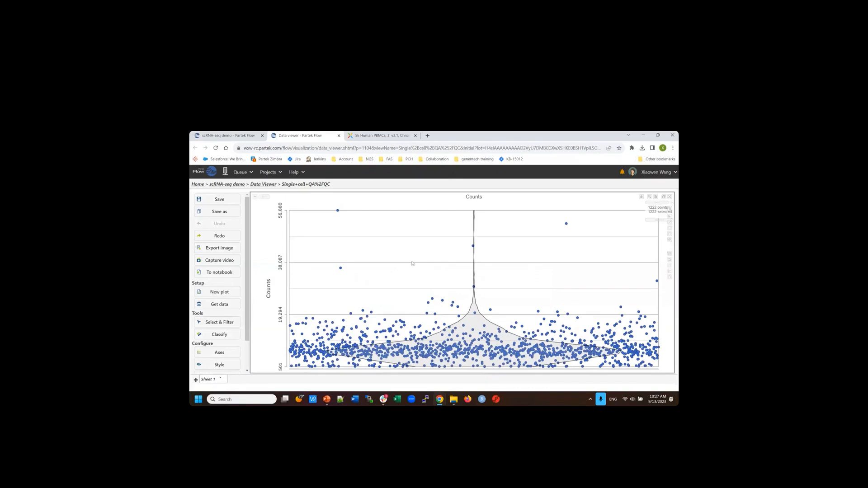
left_click(663, 197)
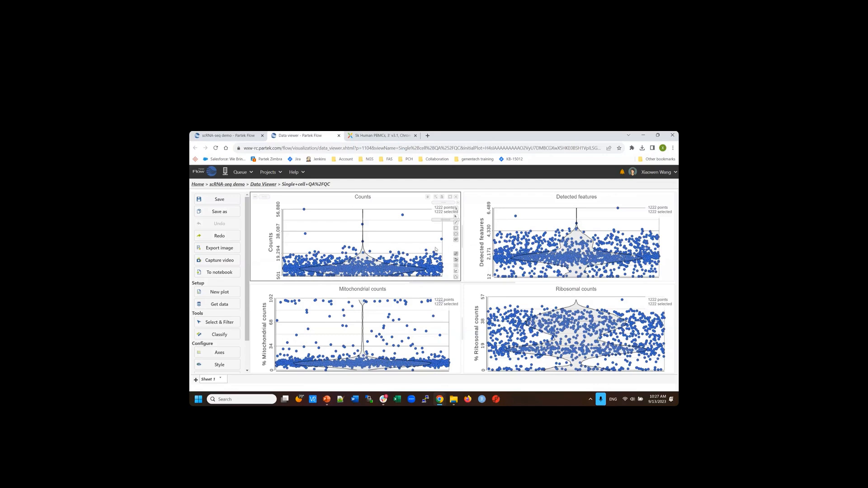
- Select the central group of cells in the Counts plot, invert the selection, and clear it in pointer mode
left_click(457, 241)
mouse_move(318, 248)
left_mouse_down()
mouse_move(402, 249)
mouse_move(323, 263)
mouse_move(317, 248)
left_mouse_up()
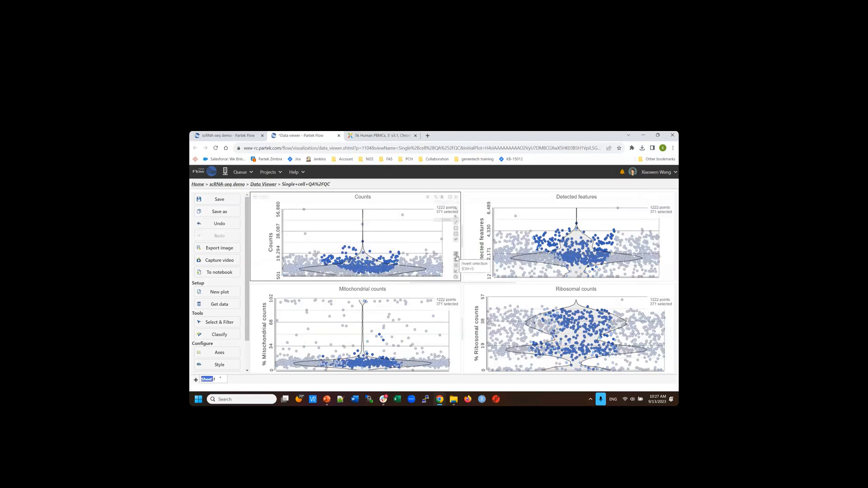
left_click(456, 258)
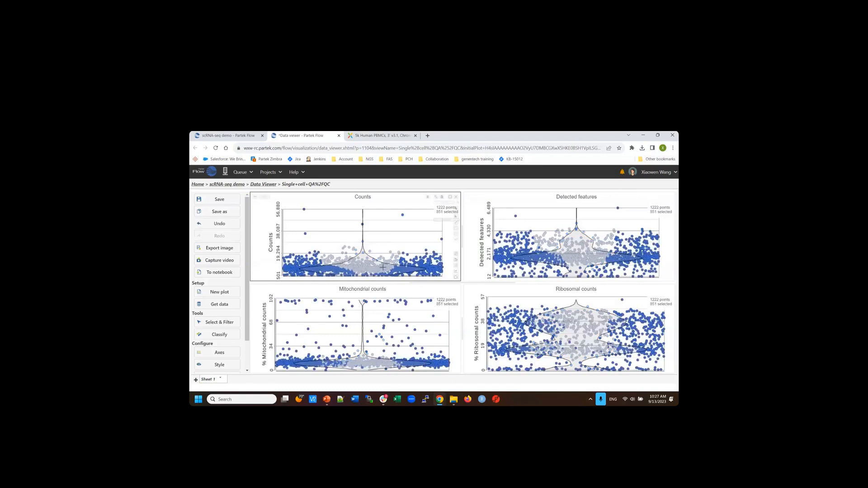
mouse_move(457, 264)
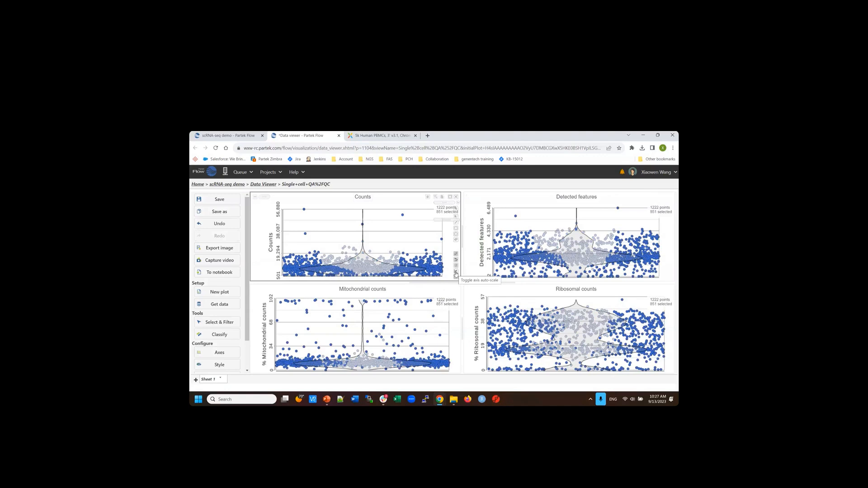
left_click(456, 277)
left_click(456, 277)
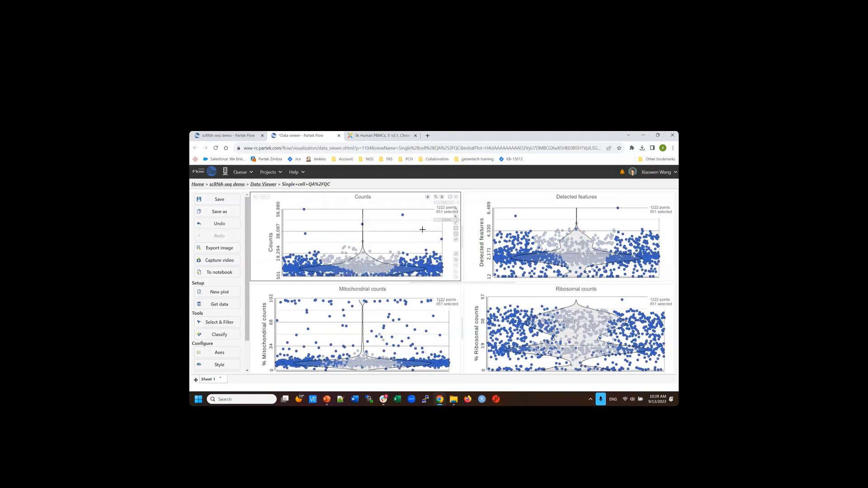
left_click(456, 216)
left_click(422, 246)
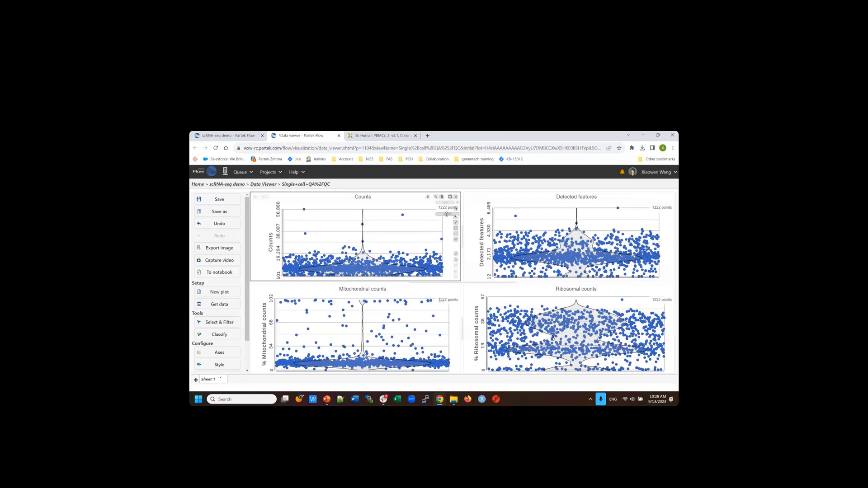
- Enlarge the point count label on the Counts plot, and make the Detected features plot active
left_click_drag(446, 214, 423, 215)
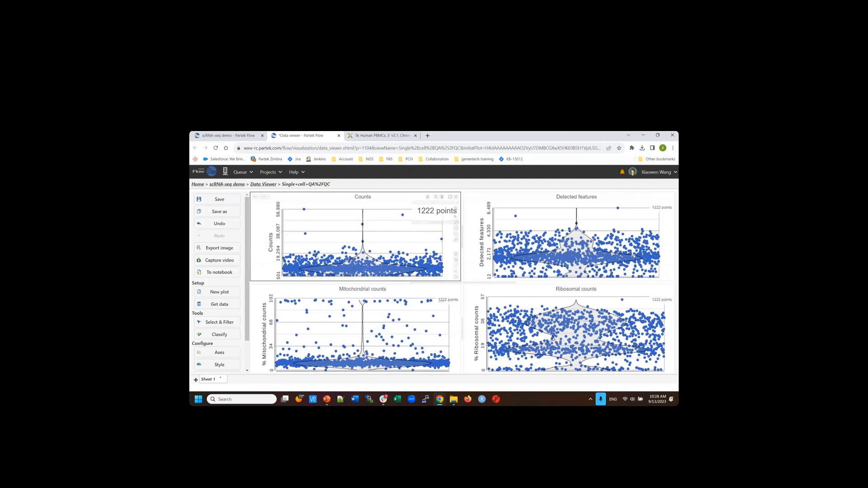
mouse_move(317, 258)
mouse_move(284, 262)
left_click(560, 223)
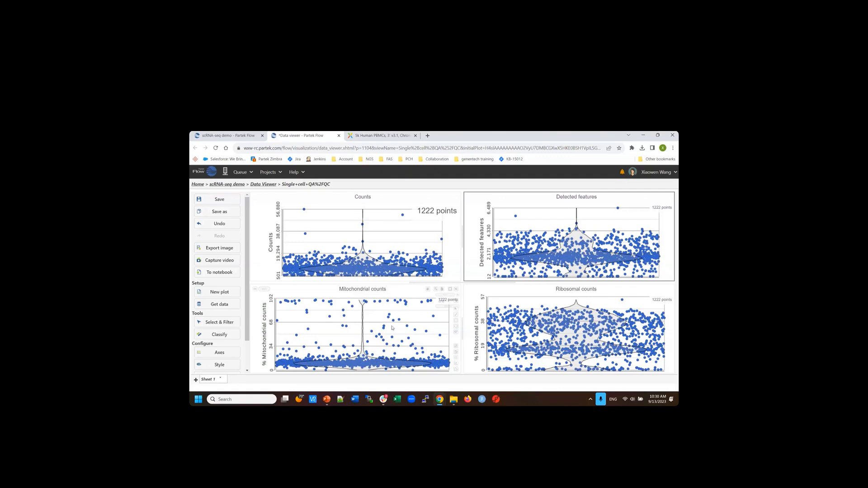
- Enlarge the Mitochondrial counts plot to examine its distribution of cells, and return to the four-plot layout
left_click(450, 290)
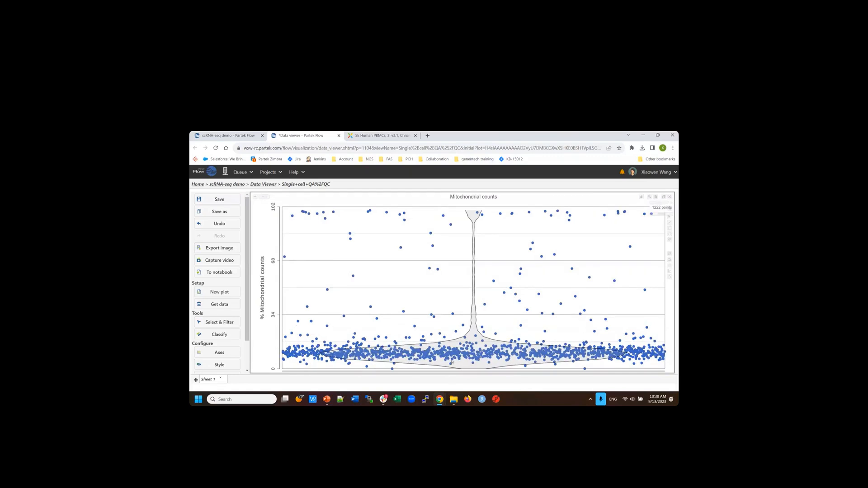
mouse_move(452, 360)
mouse_move(478, 362)
left_click(663, 197)
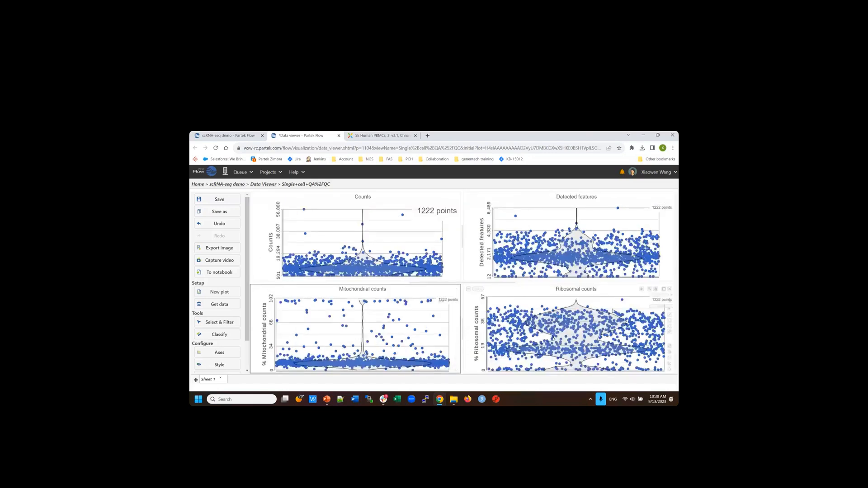
- Enlarge the Ribosomal counts plot to examine its distribution of cells, and return to the four-plot layout
left_click(663, 289)
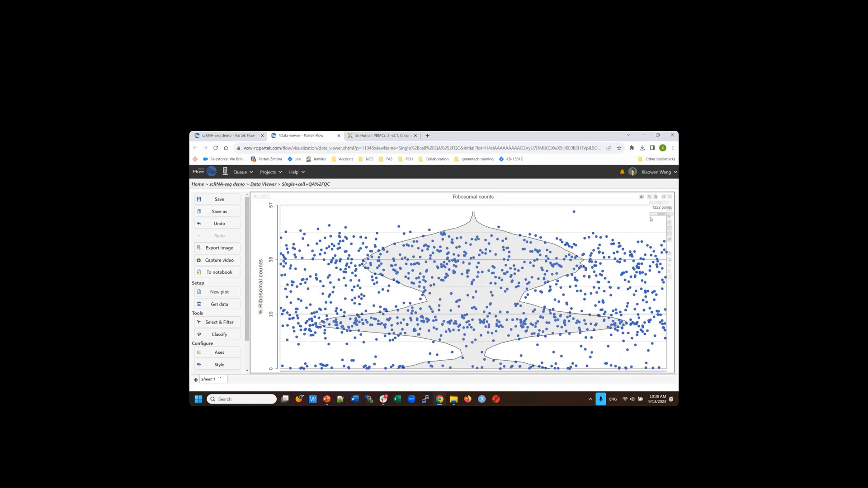
left_click(663, 197)
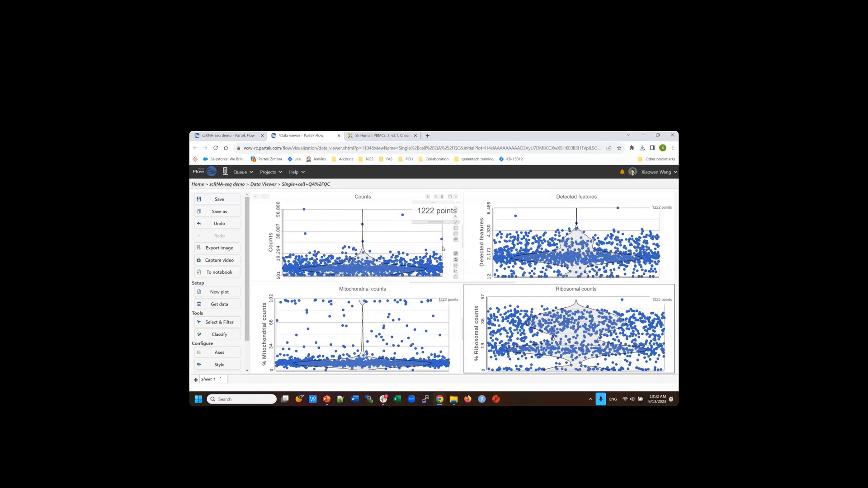
- Select the band of low-count cells in the Counts plot with a rectangular selection, and clear the selection
left_click(456, 229)
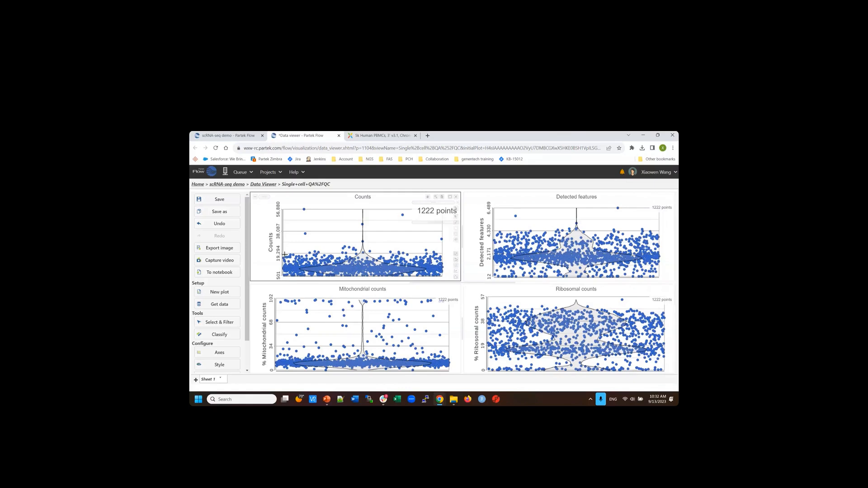
left_click_drag(284, 255, 443, 273)
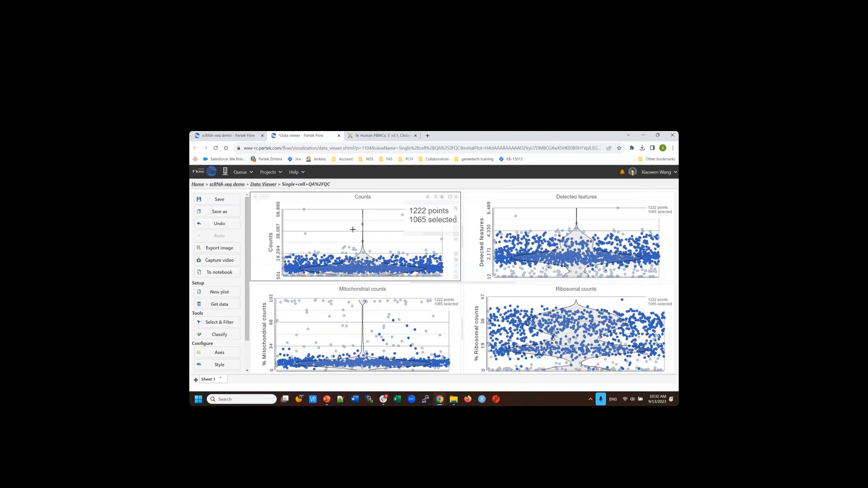
left_click(390, 235)
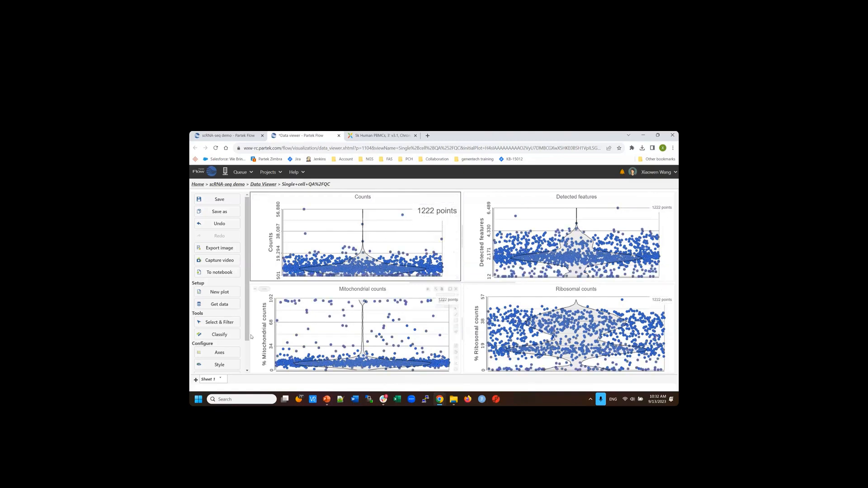
- Switch Select & Filter to Criteria selection mode, and pin the histograms of counts, detected features, mitochondrial and ribosomal percentages
left_click(208, 324)
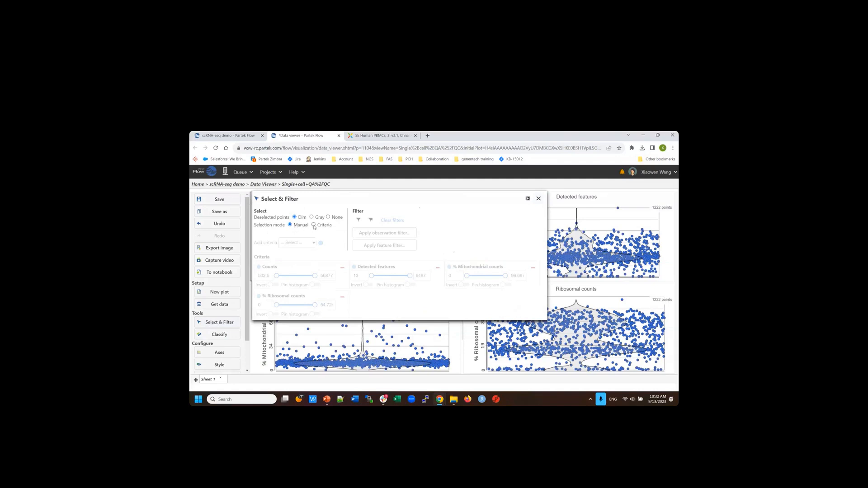
left_click(313, 226)
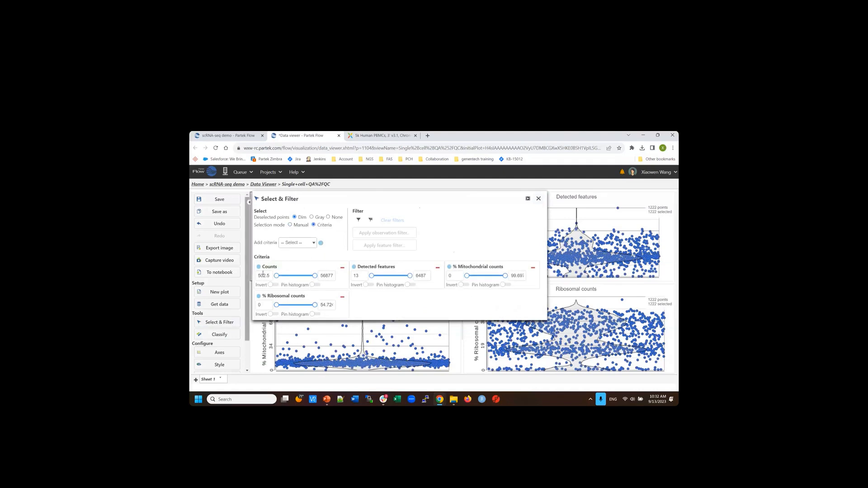
mouse_move(265, 275)
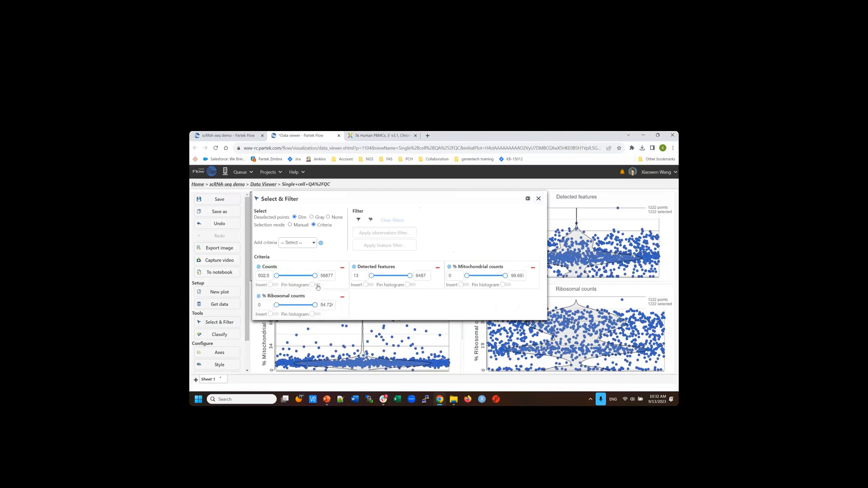
left_click(317, 285)
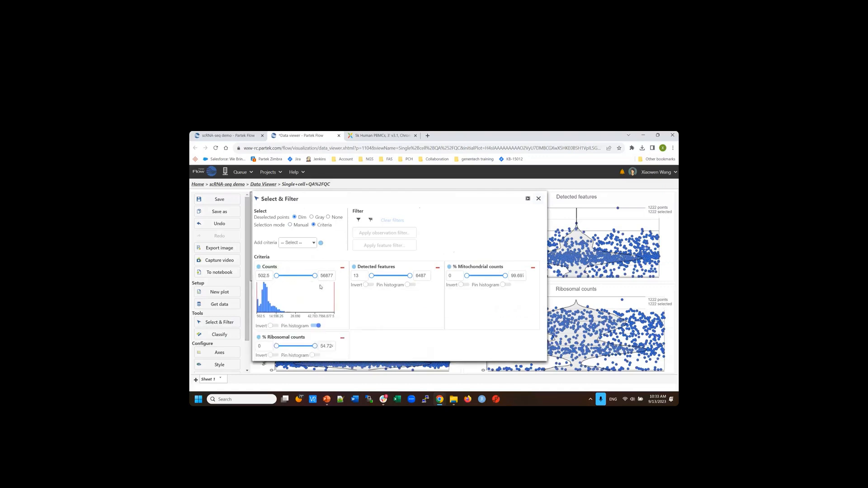
left_click(413, 285)
left_click(504, 285)
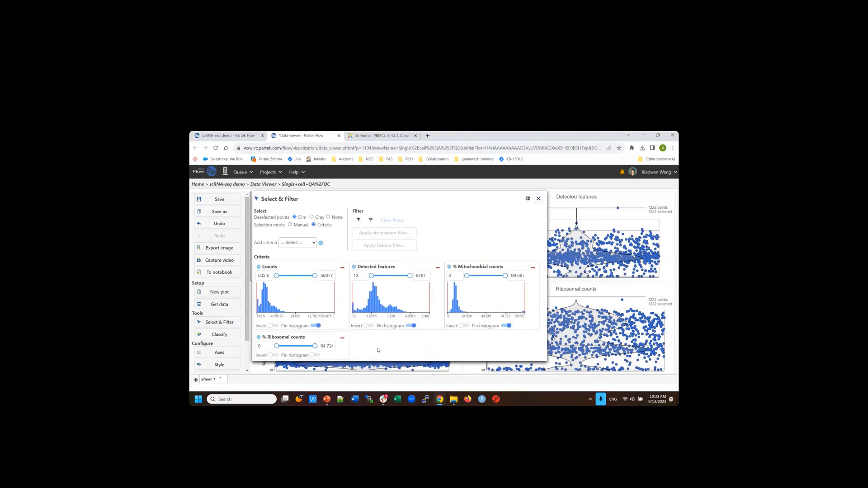
left_click(316, 356)
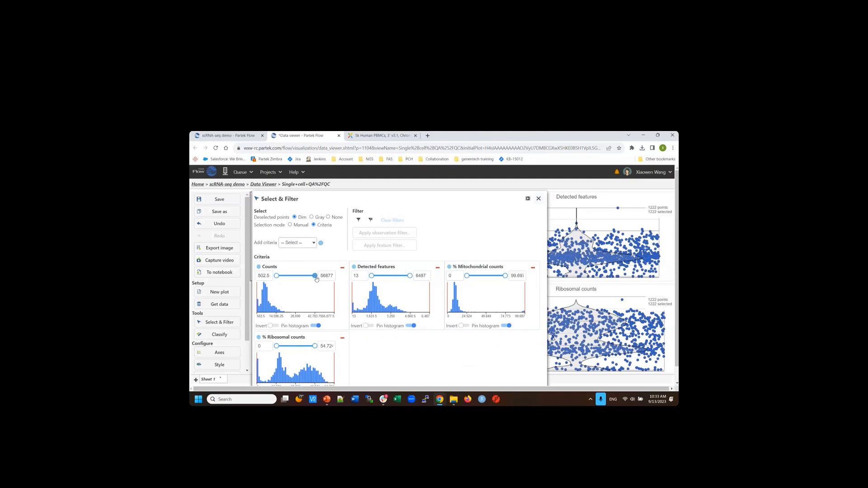
- Try lowering the upper limit of the Counts criterion, and restore its full range
left_click_drag(316, 279, 292, 282)
left_click_drag(290, 276, 322, 281)
- Set the Detected features criterion to a range of 200 to 5000
double_click(356, 276)
type("200")
key("Return")
double_click(418, 275)
type("5")
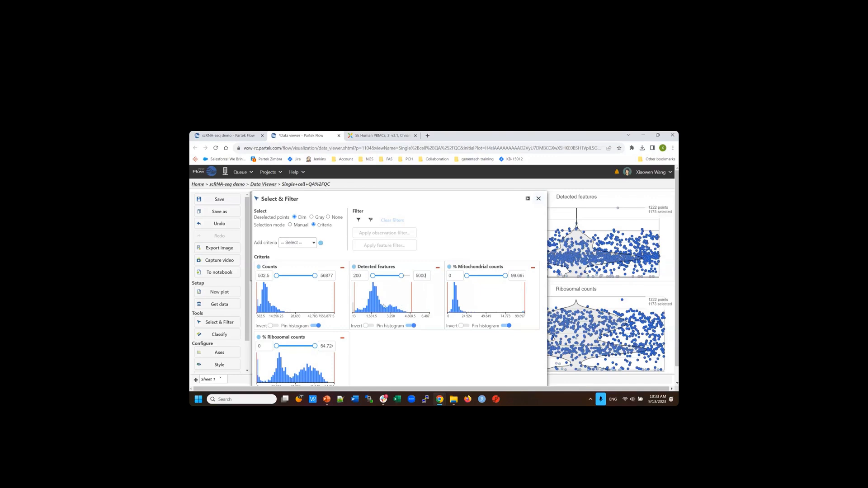
- Uncover the Detected features plot and temporarily enlarge its point count label to read the number of selected cells
left_click_drag(457, 197, 301, 200)
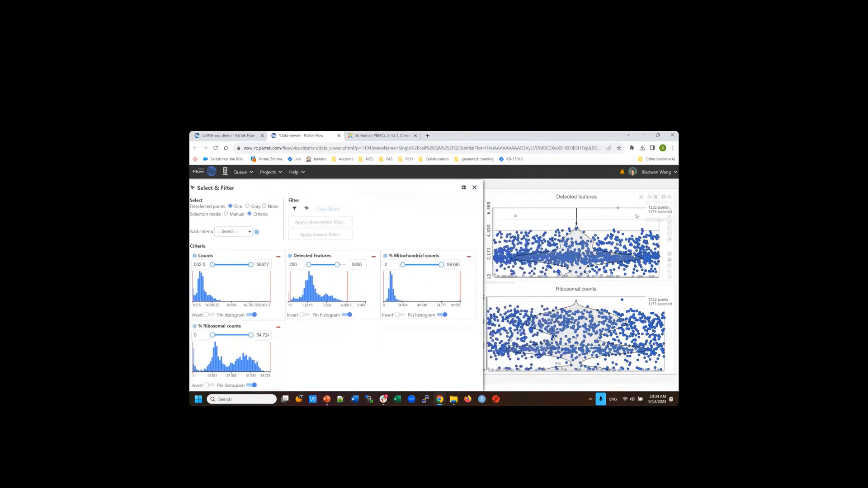
left_click_drag(651, 222, 626, 225)
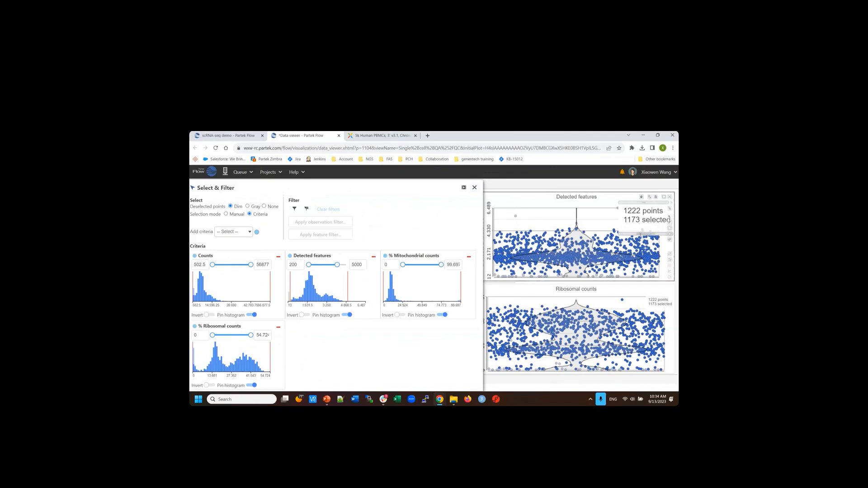
left_click_drag(640, 234, 642, 220)
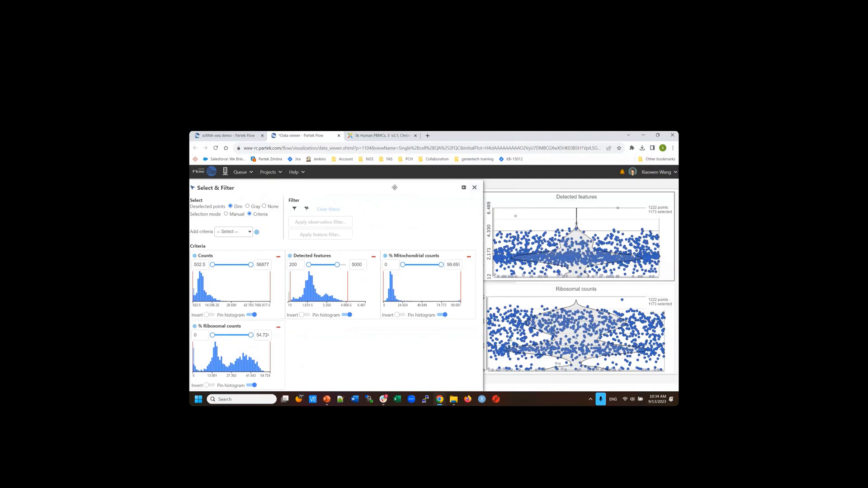
- Try the Gray and None display styles for deselected points, and return to Dim
left_click_drag(414, 185, 508, 183)
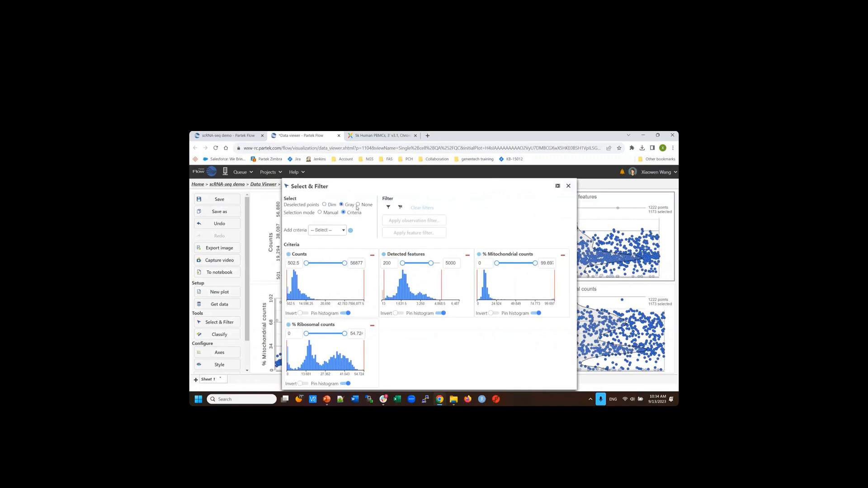
left_click(358, 205)
left_click(332, 207)
- Set the upper limit of the % Mitochondrial counts criterion to 10, and uncover the plots to check the selection
left_click_drag(541, 263, 561, 265)
type("10")
key("Return")
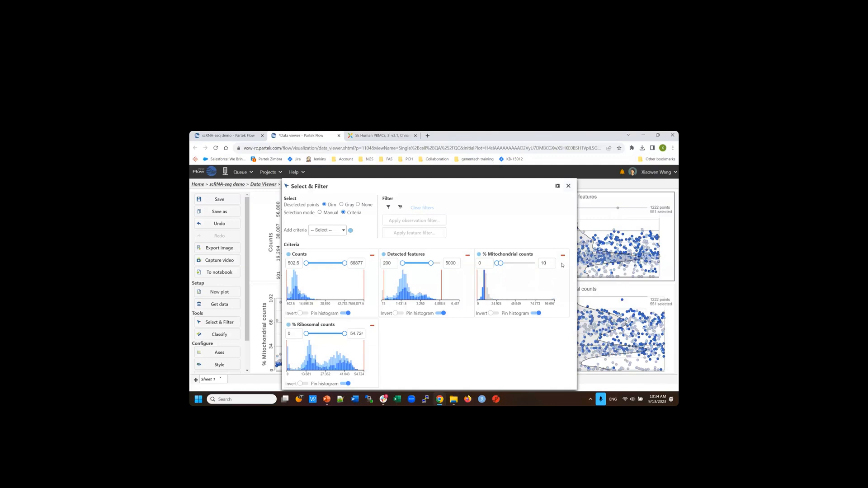
left_click_drag(523, 185, 468, 187)
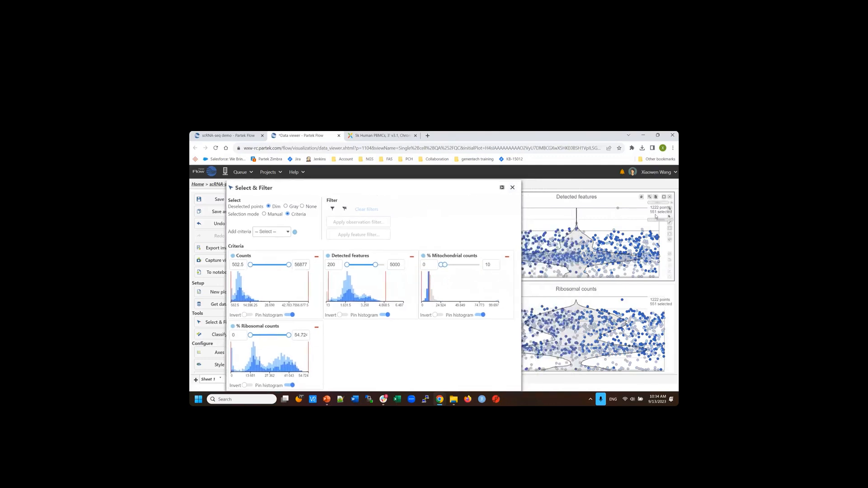
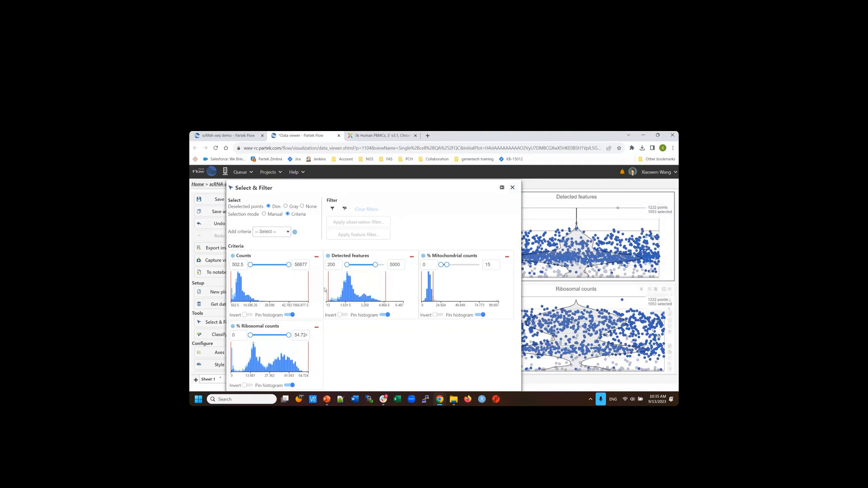
- Save the data viewer session as a copy with "cutoff" appended to its name, and close the Select & Filter dialog
left_click_drag(408, 184, 490, 193)
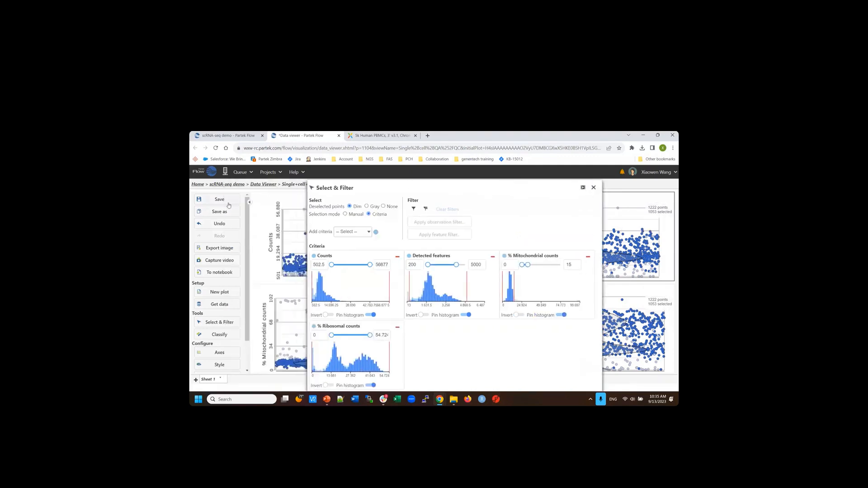
left_click(222, 211)
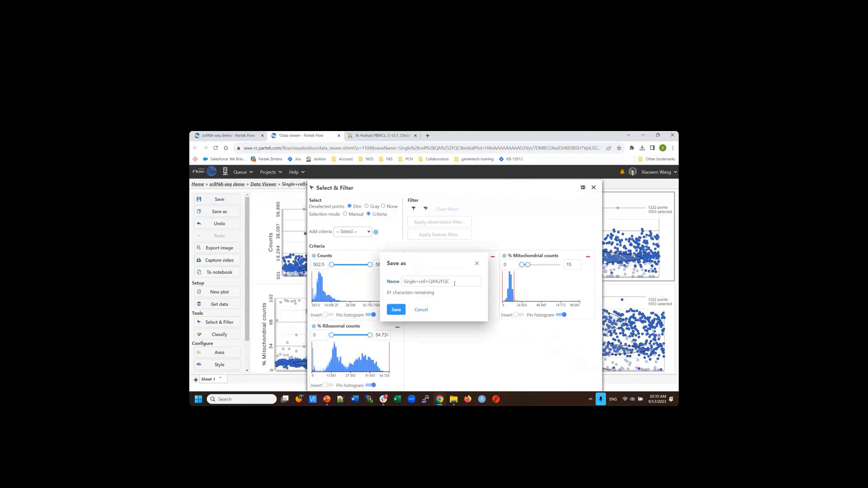
type("cutoff")
left_click(396, 309)
left_click(400, 301)
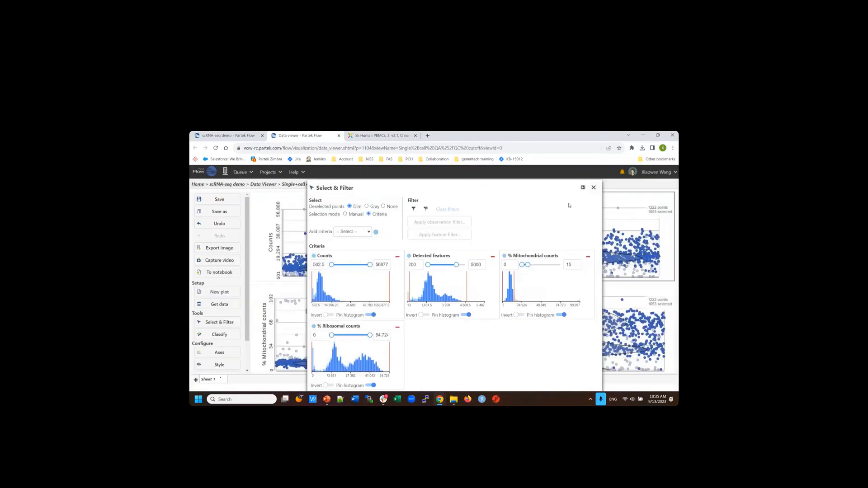
left_click(593, 187)
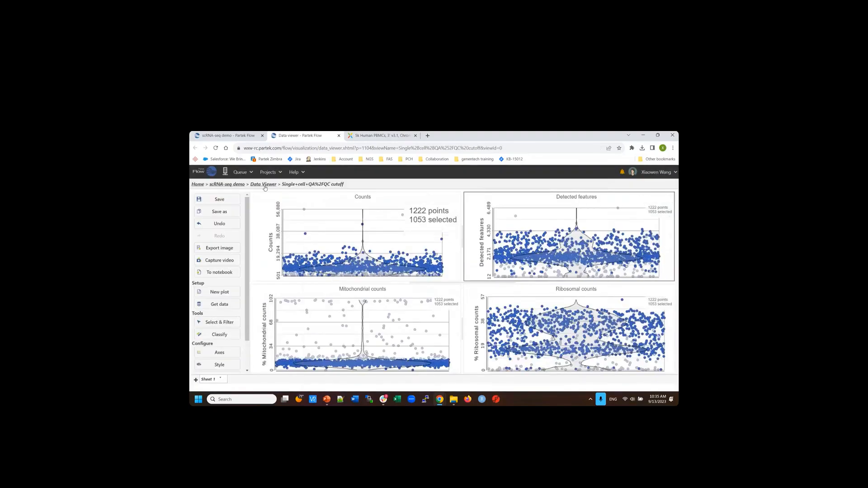
- Return to the scRNA-seq demo project and reopen the saved QA/QC cutoff session from its data viewer sessions
left_click(224, 184)
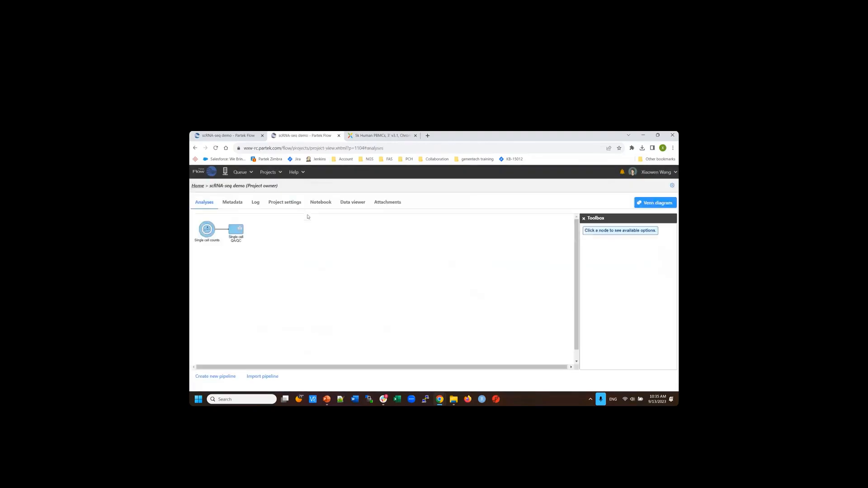
left_click(352, 202)
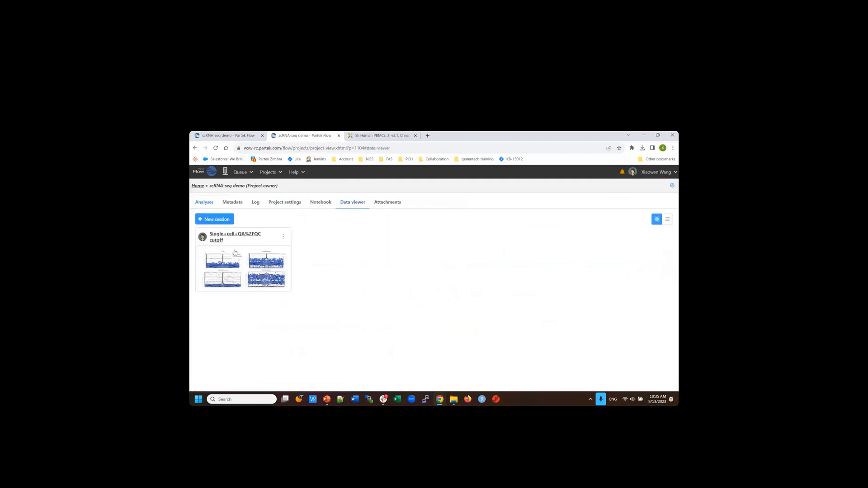
left_click(228, 236)
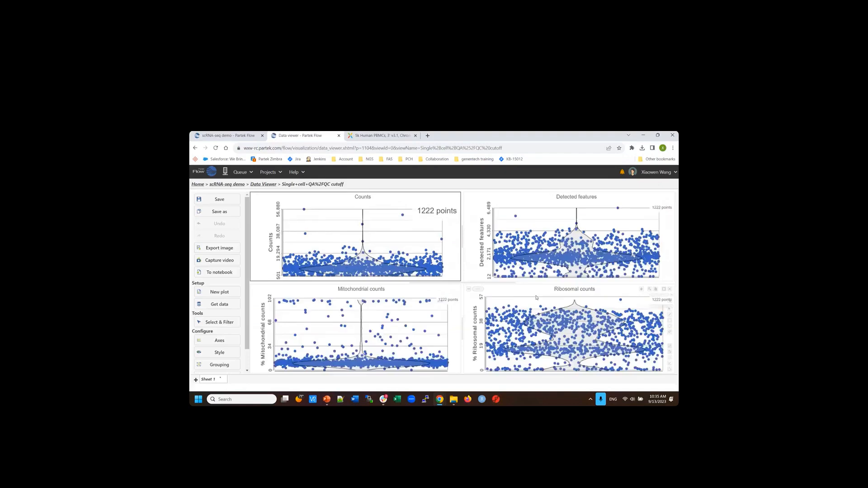
- Filter the plots to include only the cells meeting the saved criteria, and apply the observation filter to the Single cell counts node
left_click(217, 324)
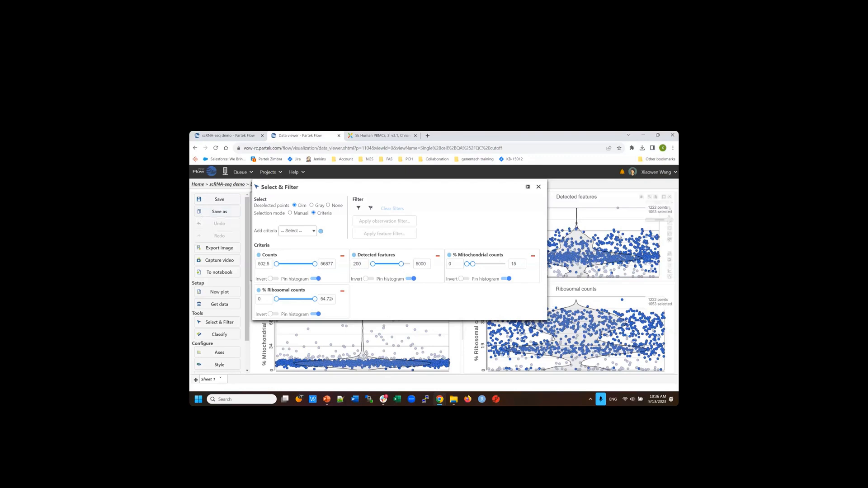
left_click(371, 208)
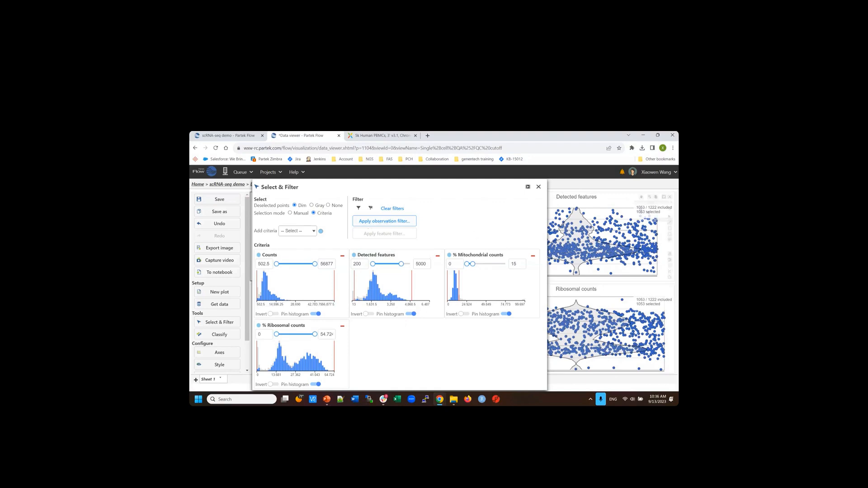
left_click(388, 222)
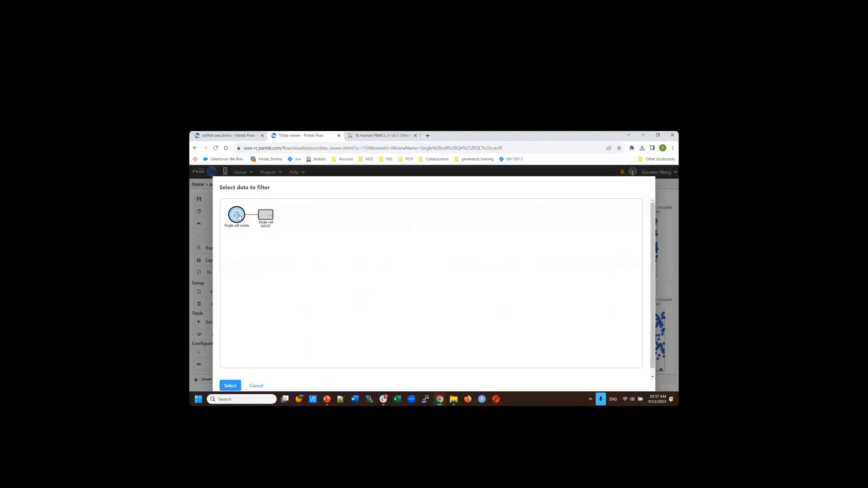
left_click(230, 385)
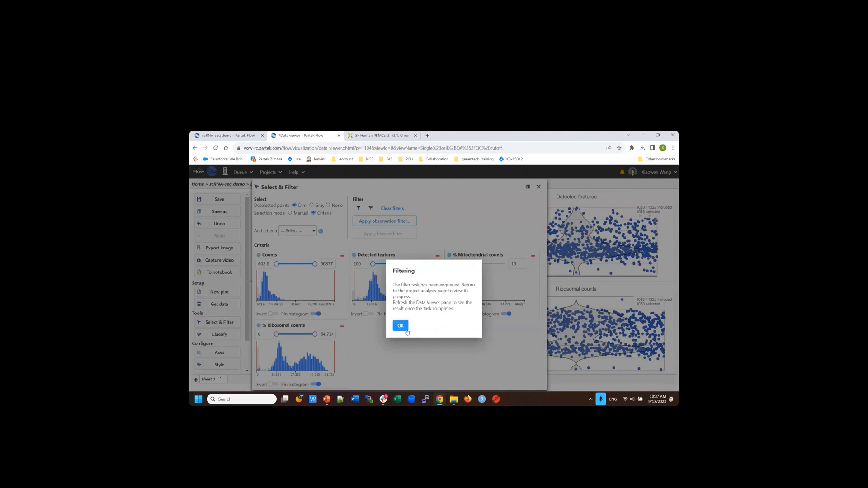
left_click(404, 328)
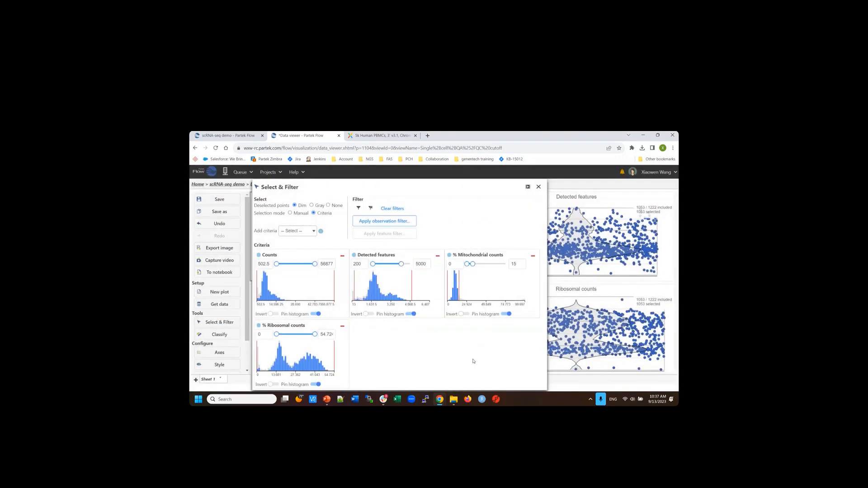
left_click(539, 187)
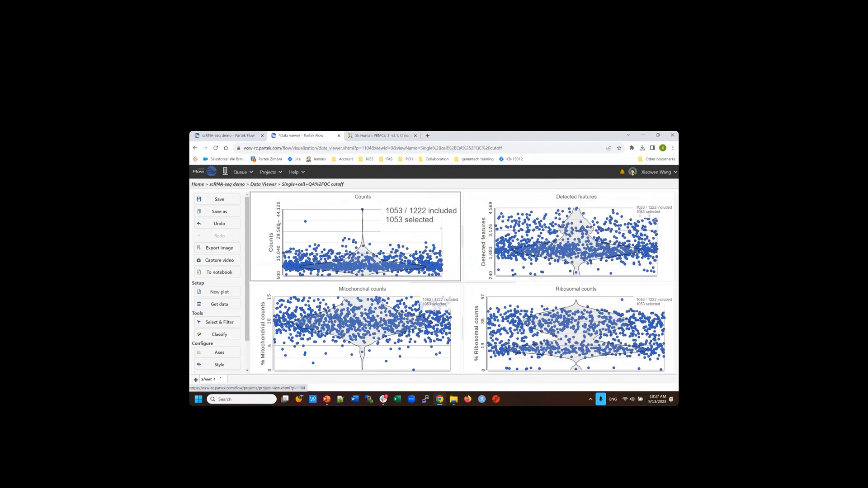
- Return to the scRNA-seq demo analysis pipeline and examine the Filter counts task and its Filtered cells node
left_click(235, 185)
left_click(465, 185)
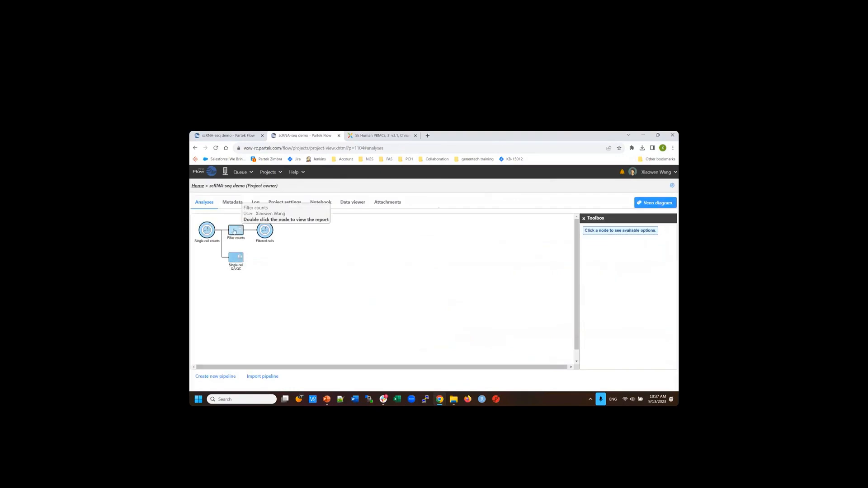
mouse_move(206, 231)
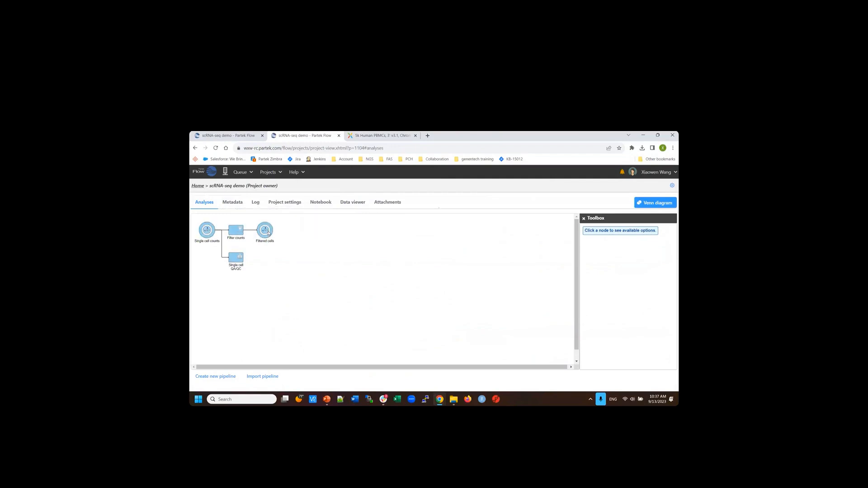
mouse_move(266, 232)
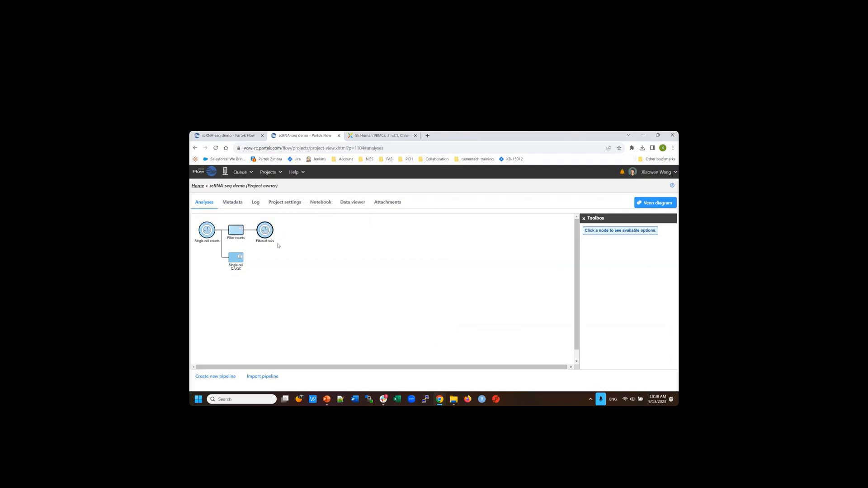
- Open the Filter cells task for the Filtered cells node, choose Expressed genes as the metadata criterion, and return to the project without running it
left_click(268, 232)
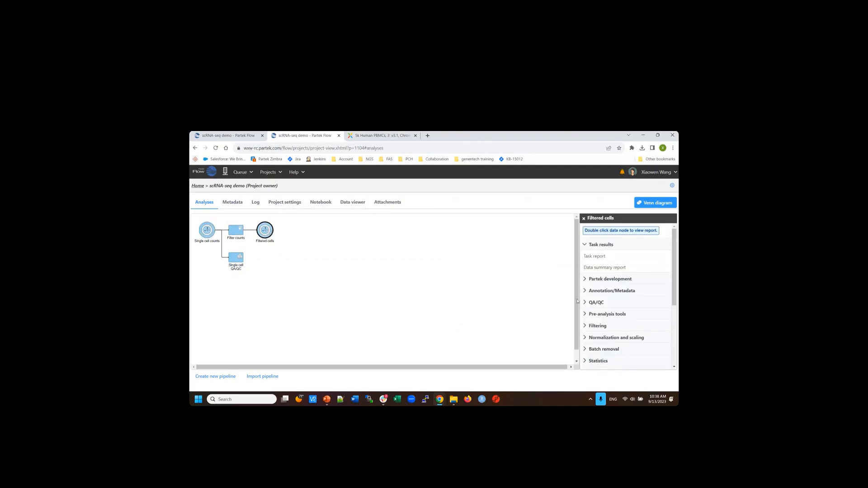
left_click(599, 326)
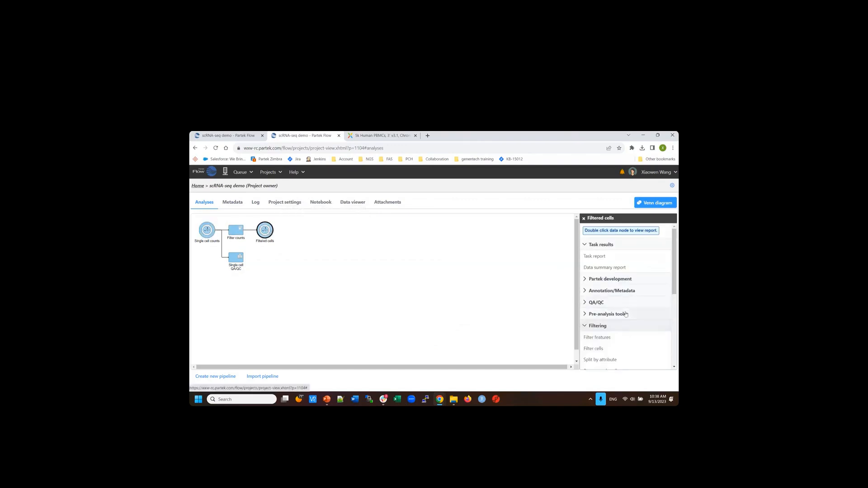
scroll(606, 279, "down", 3)
scroll(606, 279, "up", 2)
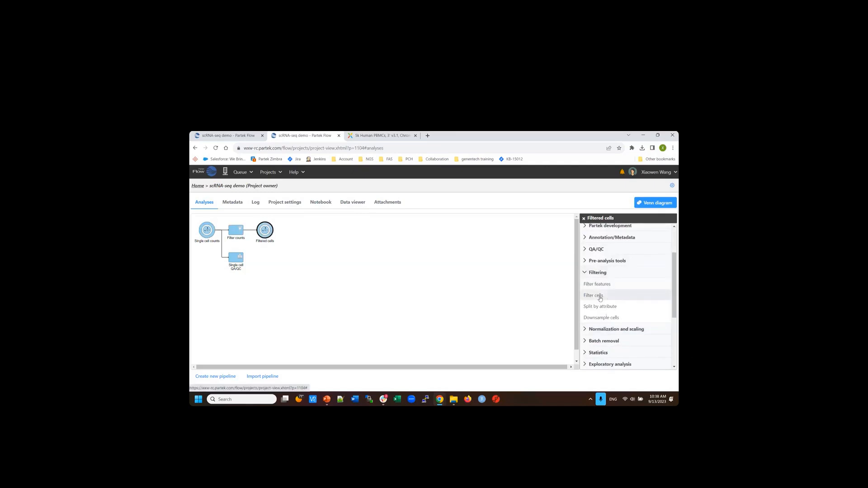
left_click(593, 295)
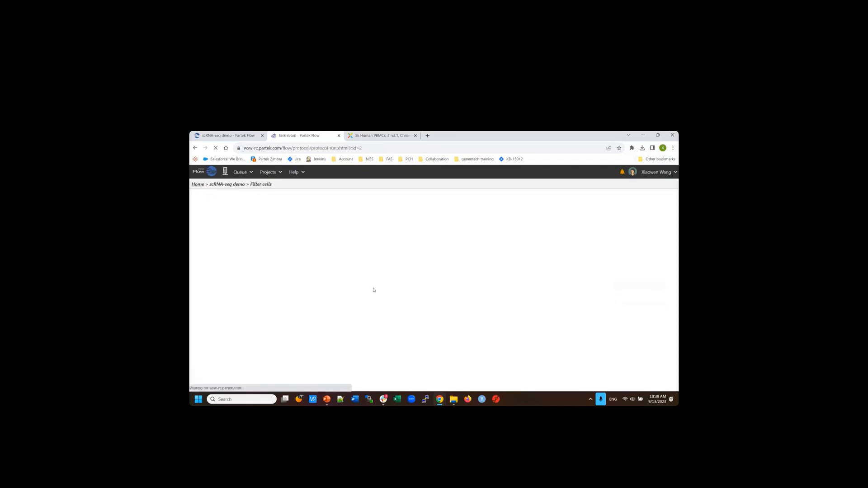
left_click(303, 229)
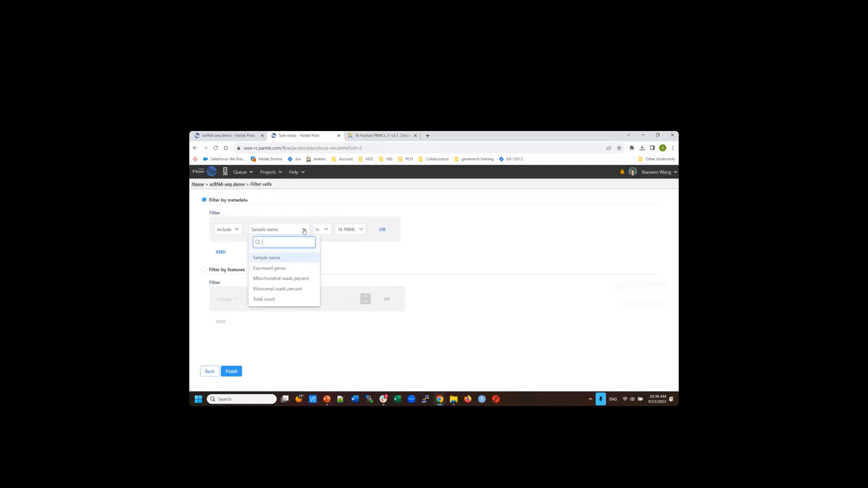
left_click(283, 270)
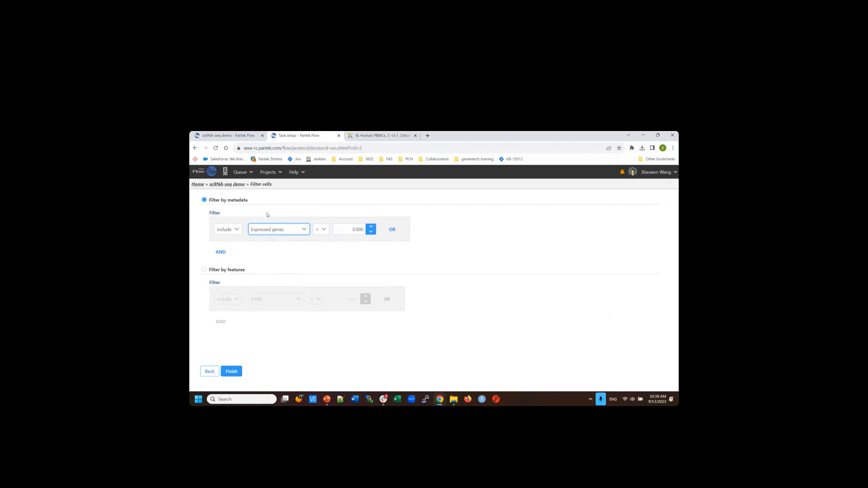
left_click(229, 184)
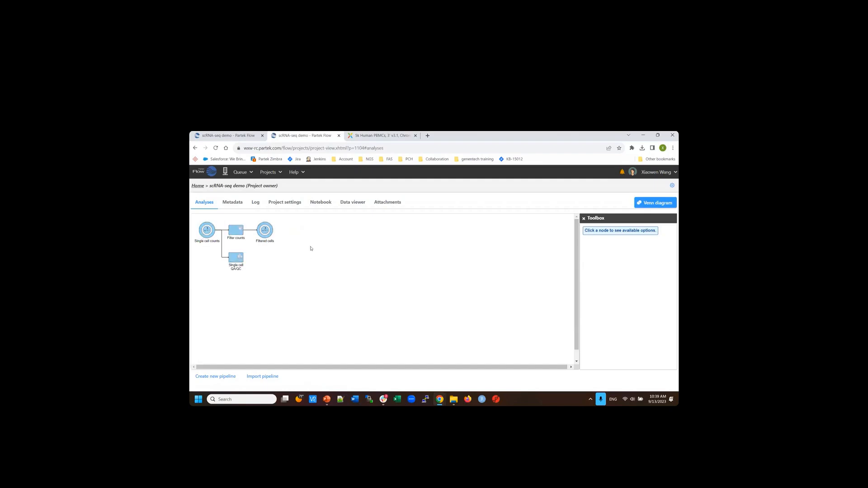
- Open the Filter features task setup for the Filtered cells node
left_click(267, 232)
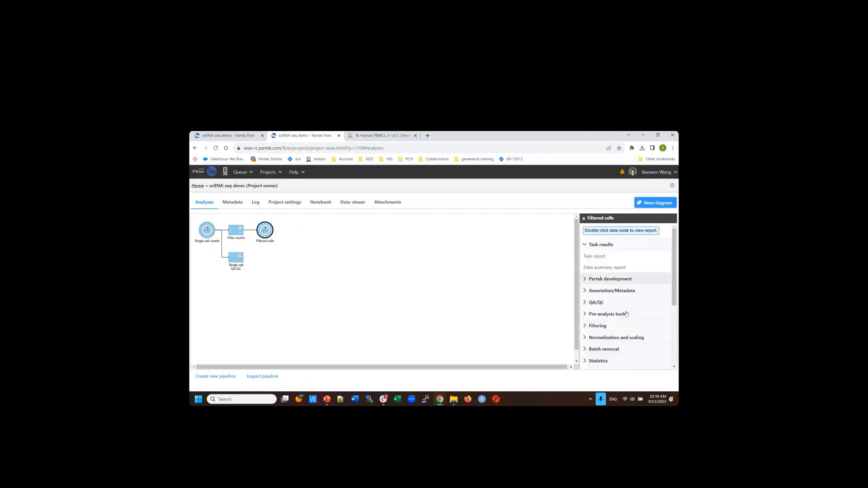
left_click(630, 325)
scroll(632, 321, "down", 2)
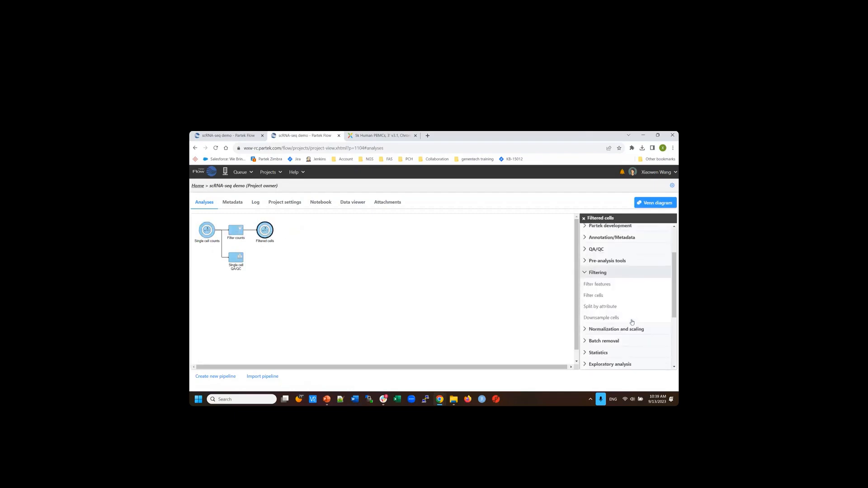
left_click(604, 286)
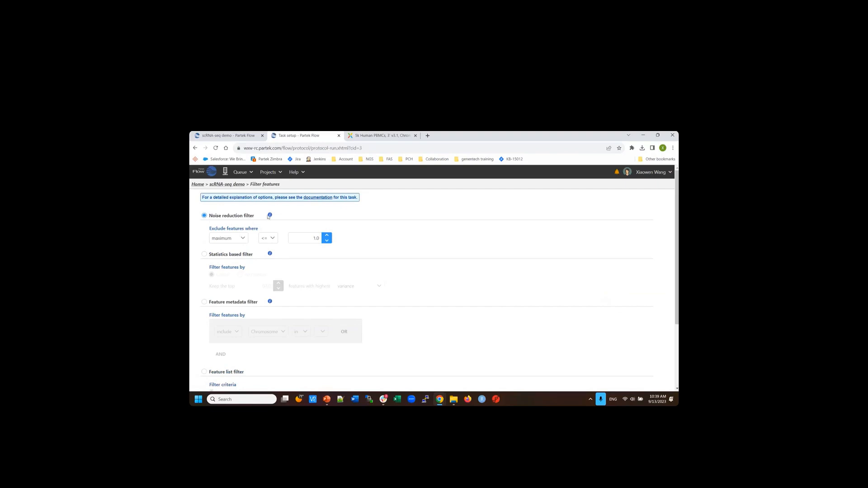
mouse_move(270, 216)
- Set the noise reduction filter to exclude features based on their sum
left_click(244, 239)
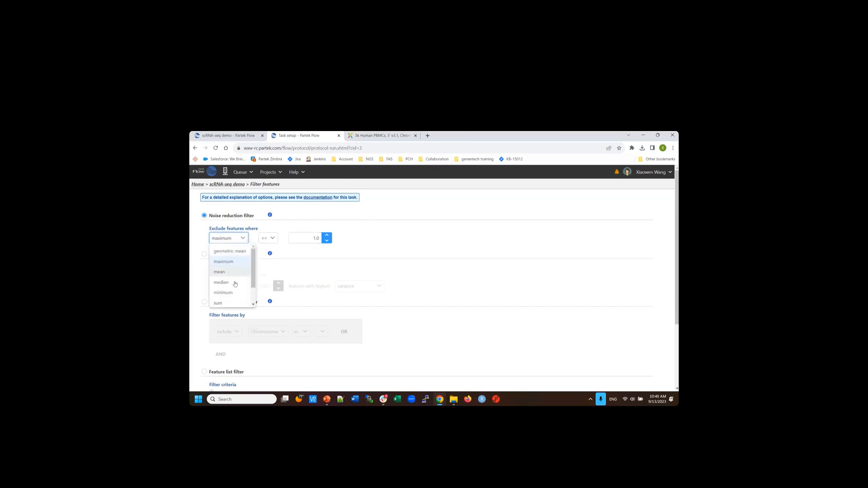
scroll(220, 283, "down", 1)
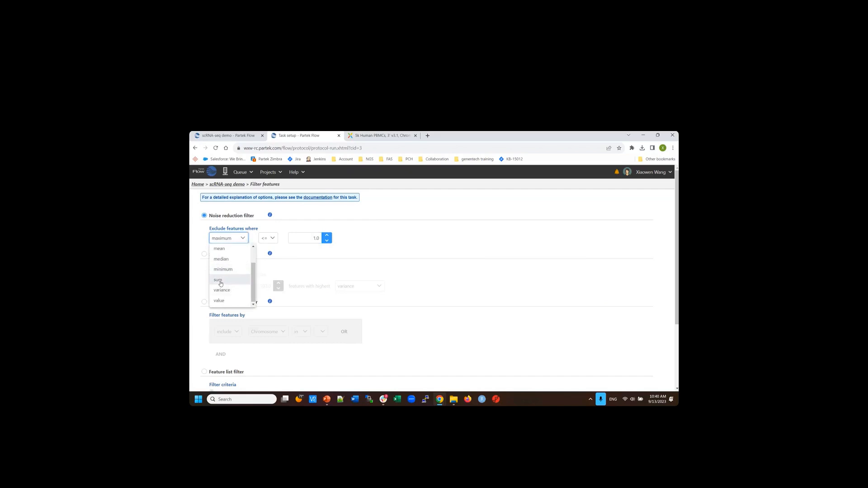
left_click(219, 280)
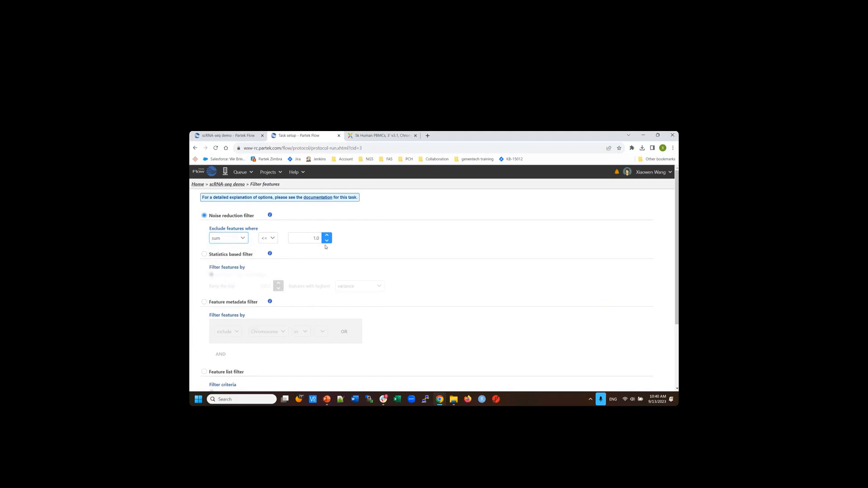
- Set the noise reduction filter to exclude features whose value is <= 0 in at least 99% of the cells
left_click(243, 240)
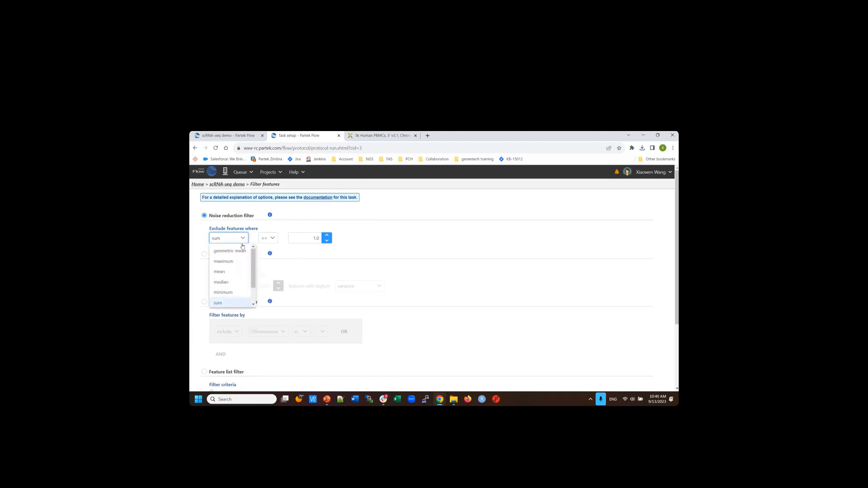
scroll(245, 284, "down", 1)
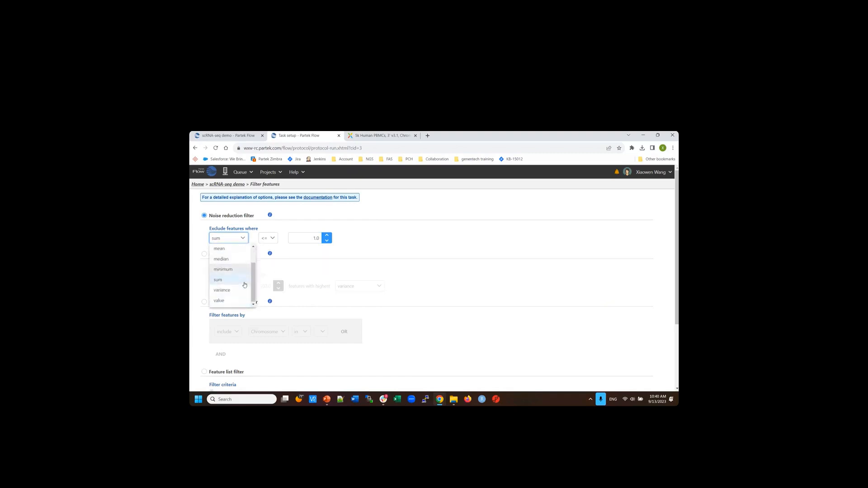
left_click(219, 301)
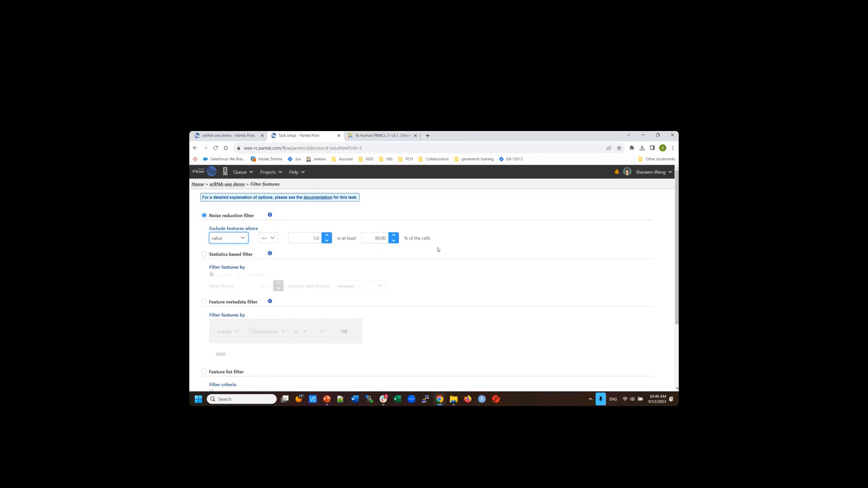
double_click(322, 239)
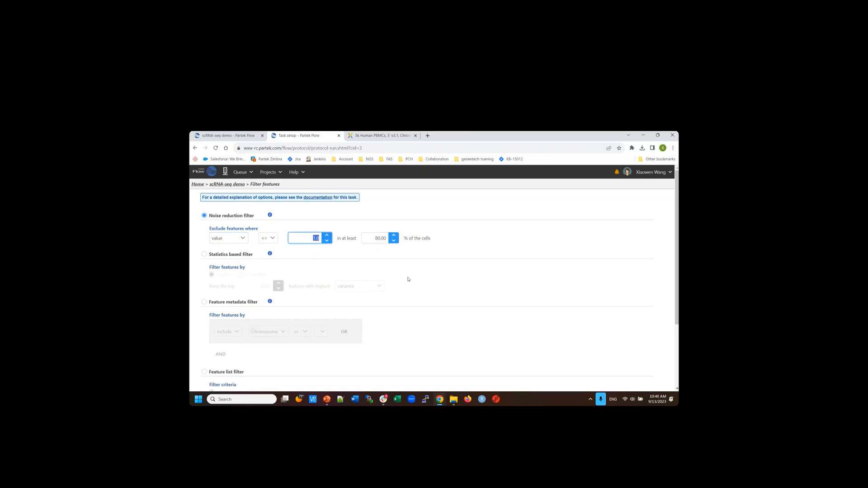
type("0")
left_click(271, 242)
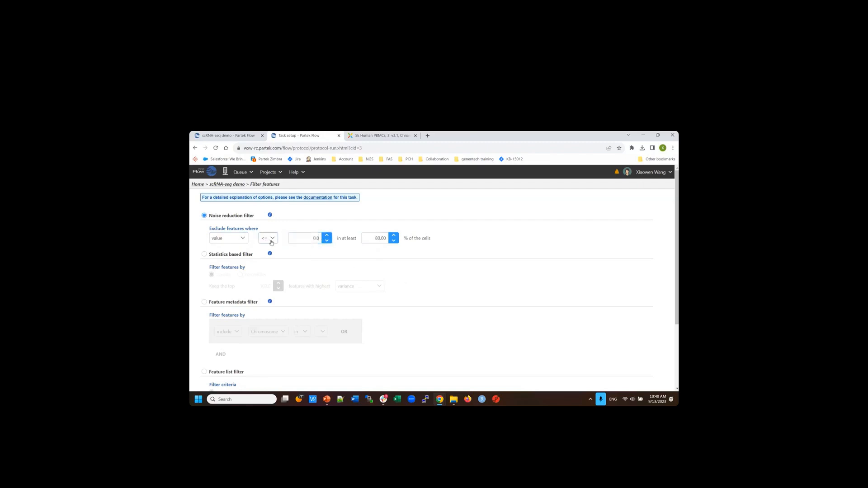
left_click(271, 242)
double_click(371, 238)
type("99")
- Switch to the statistics based filter, keep the top 3000 features with highest variance, and browse the other available statistics
left_click(204, 254)
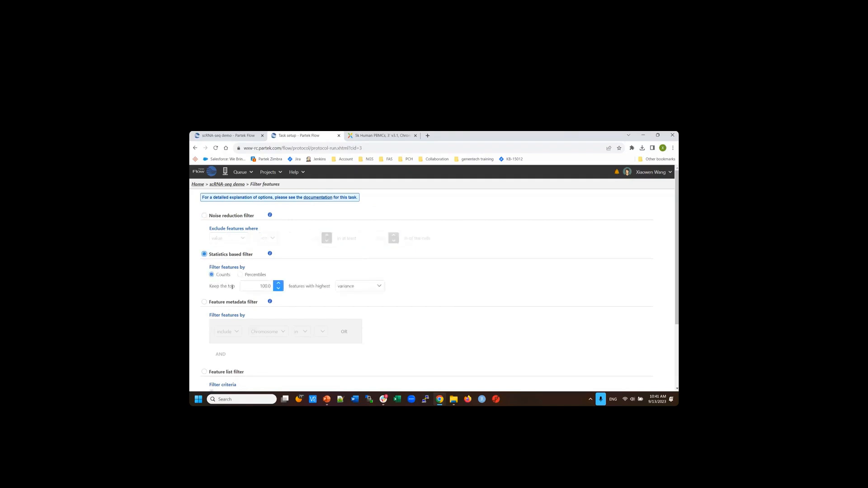
double_click(265, 286)
type("3000")
left_click(369, 292)
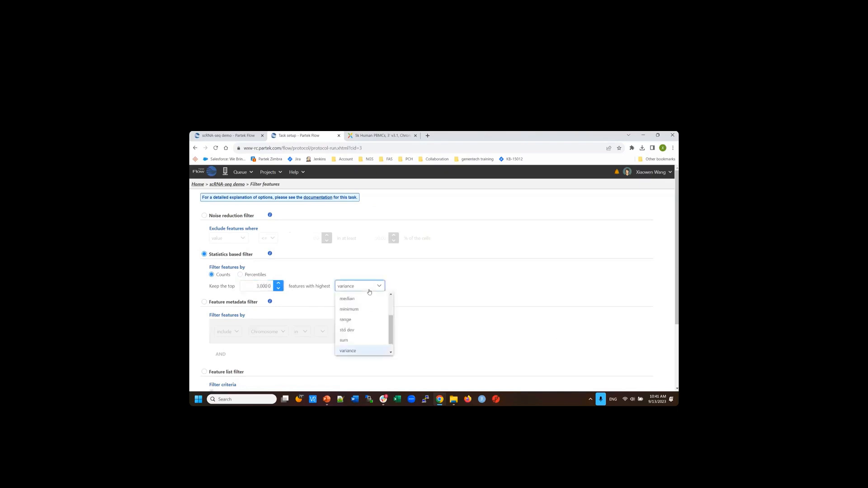
scroll(392, 333, "up", 4)
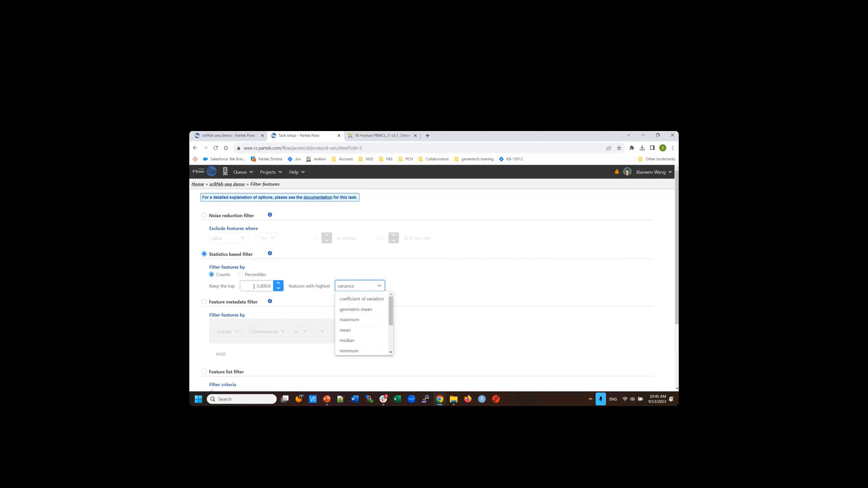
left_click(453, 287)
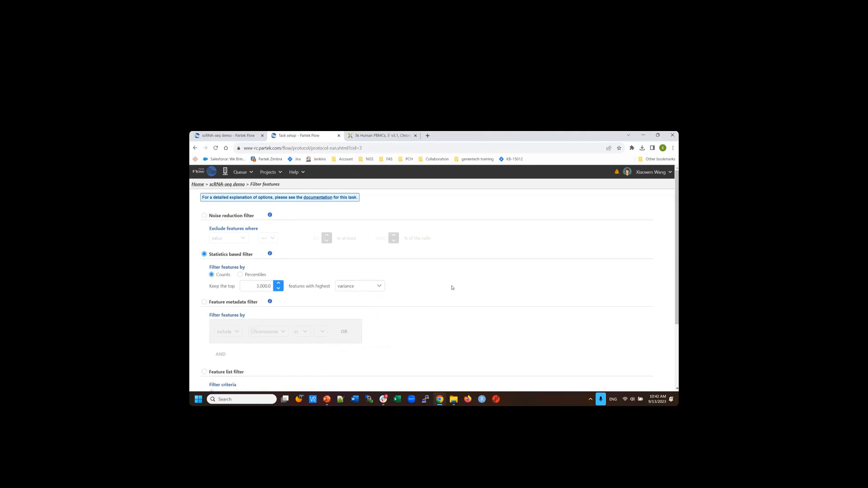
- Switch to the feature metadata filter and include features whose Feature type is in Gene Expression
left_click(204, 302)
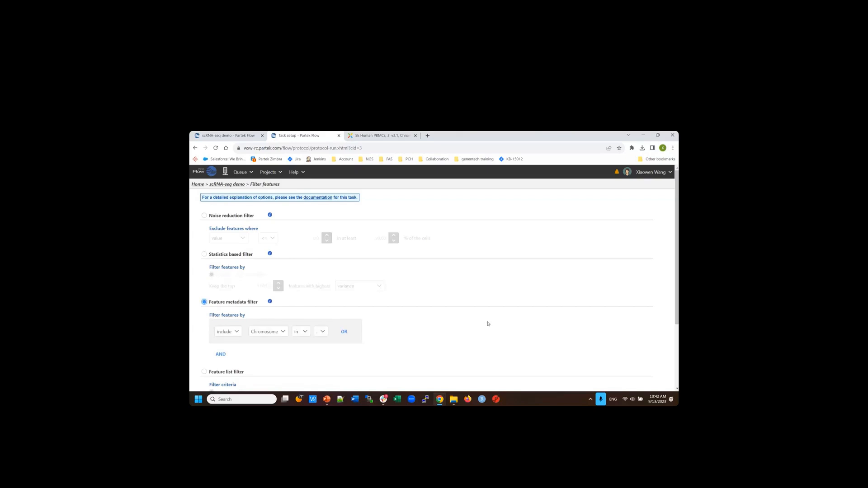
scroll(489, 323, "down", 2)
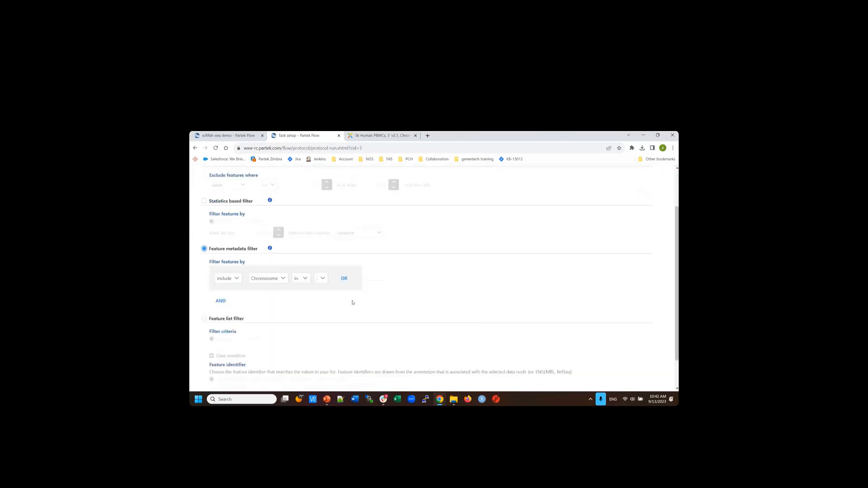
left_click(284, 282)
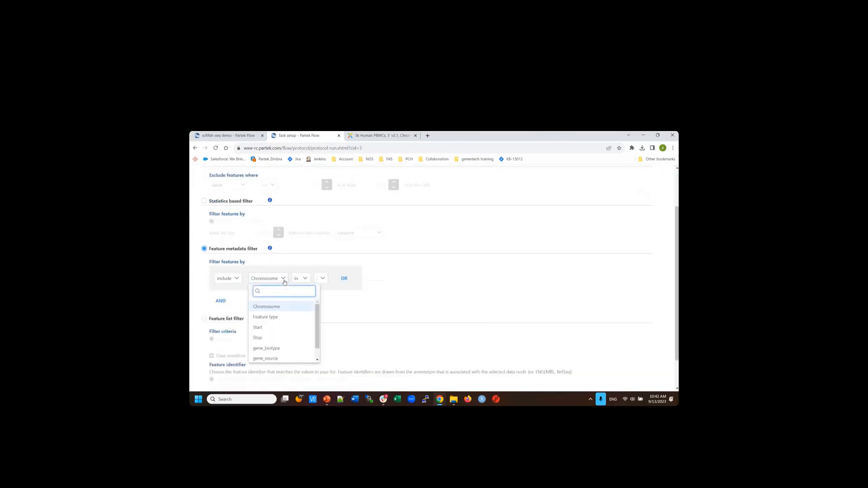
left_click(281, 318)
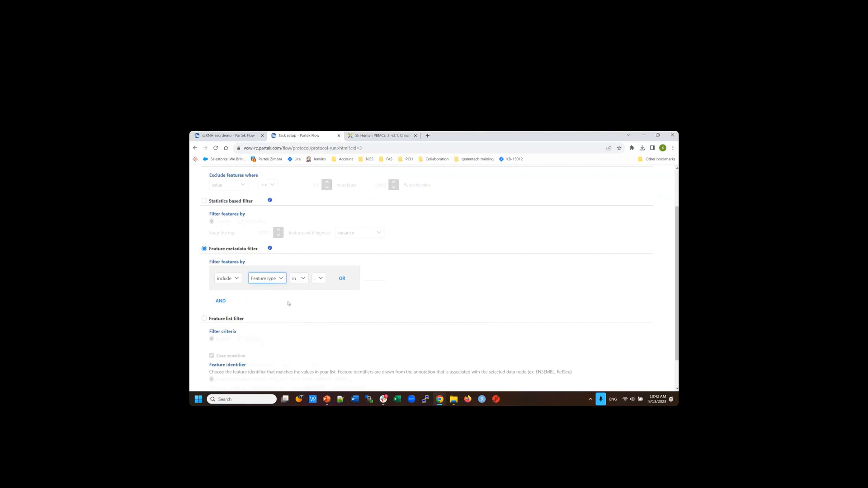
left_click(353, 278)
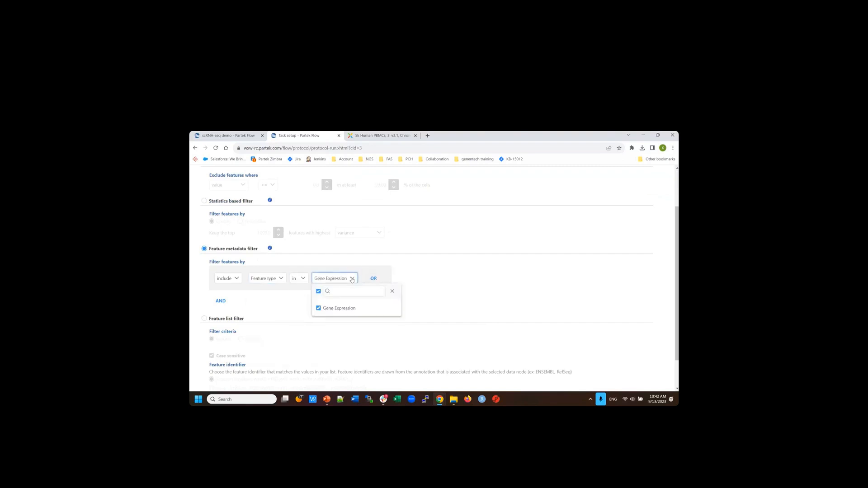
- Change the metadata filter's attribute to gene_biotype and browse its available values without selecting any
left_click(280, 279)
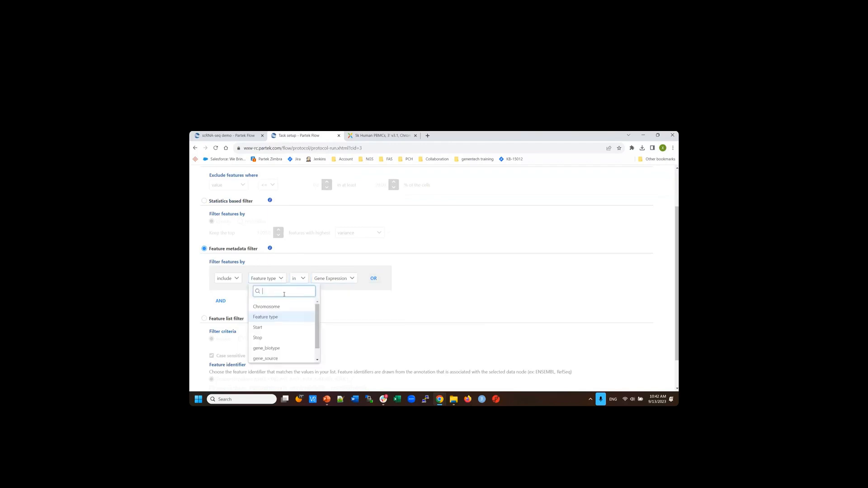
left_click(281, 348)
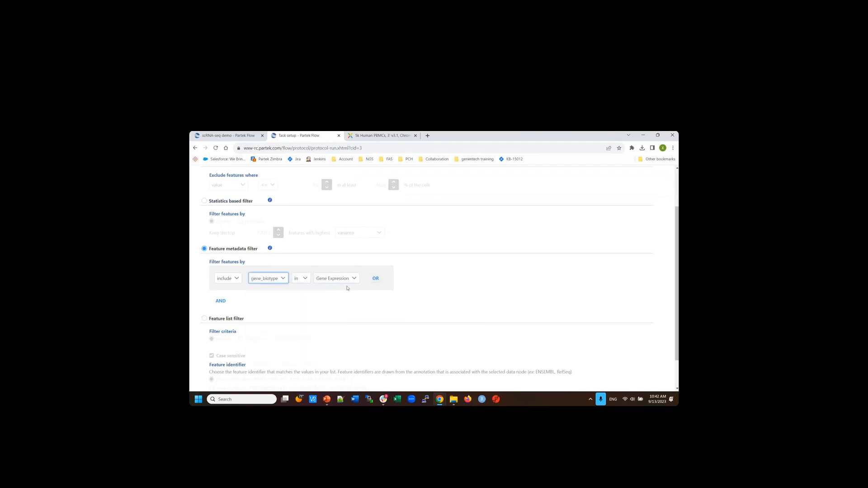
left_click(322, 279)
scroll(355, 329, "down", 5)
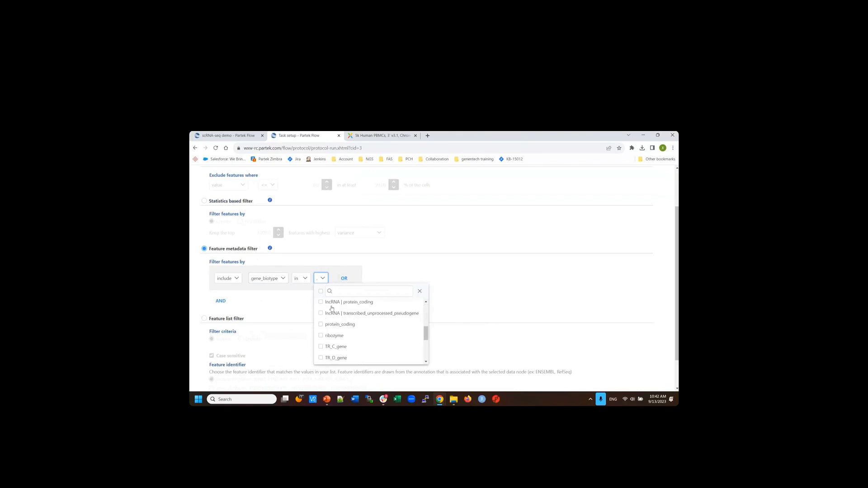
left_click(444, 261)
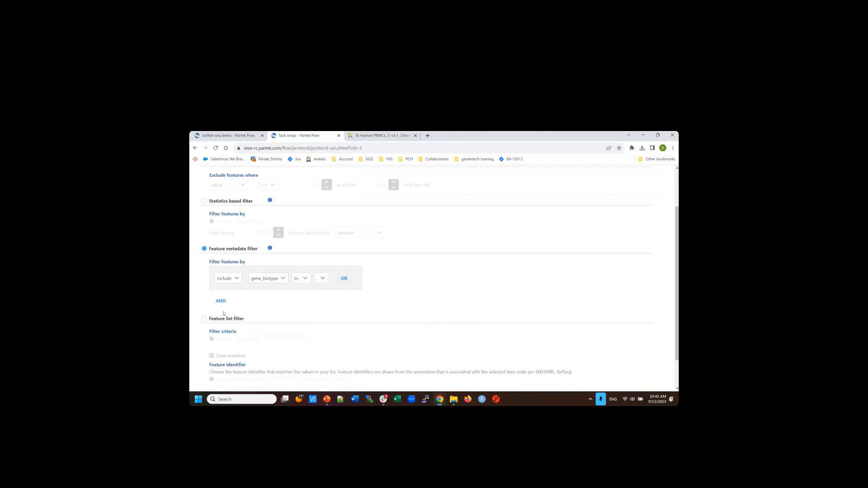
- Switch to the feature list filter with a manual include list, enter CD3 and CD4, and clear the entries
left_click(204, 319)
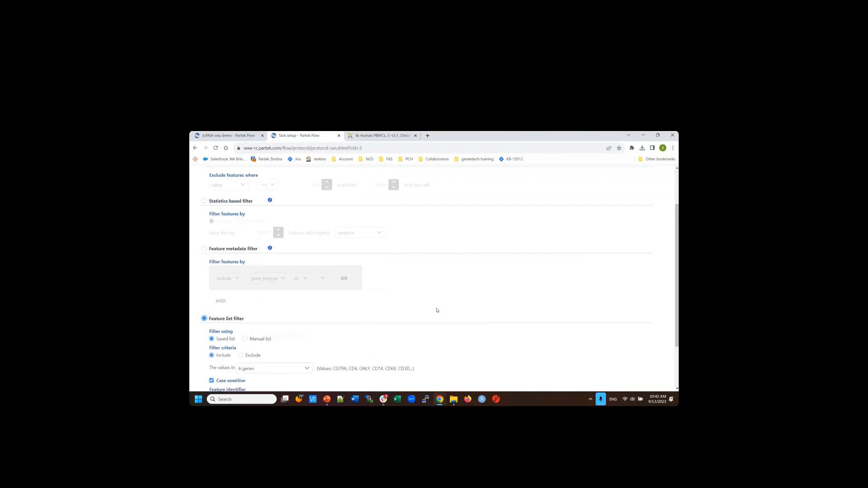
scroll(440, 311, "down", 2)
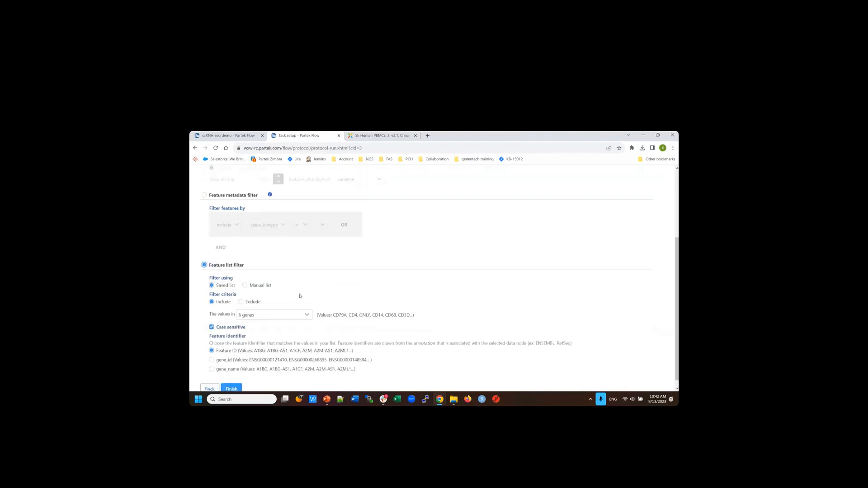
left_click(245, 287)
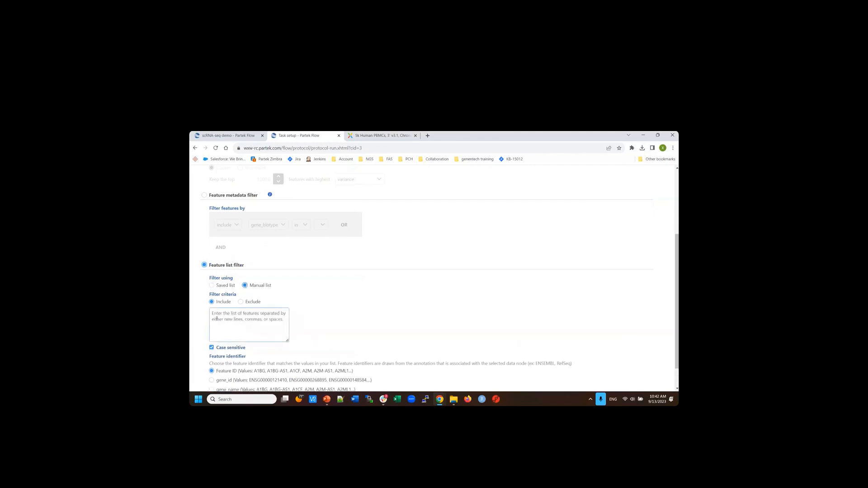
left_click(224, 317)
type("CD")
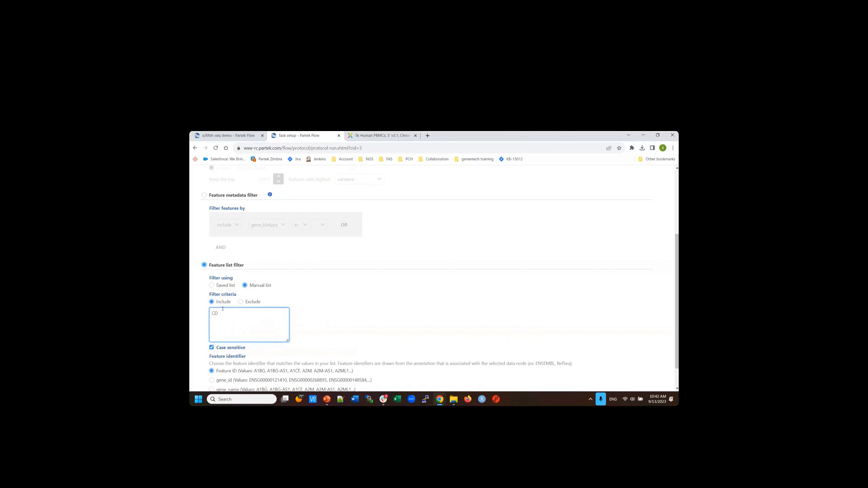
type("3 CD4")
left_click_drag(227, 322, 211, 312)
key("BackSpace")
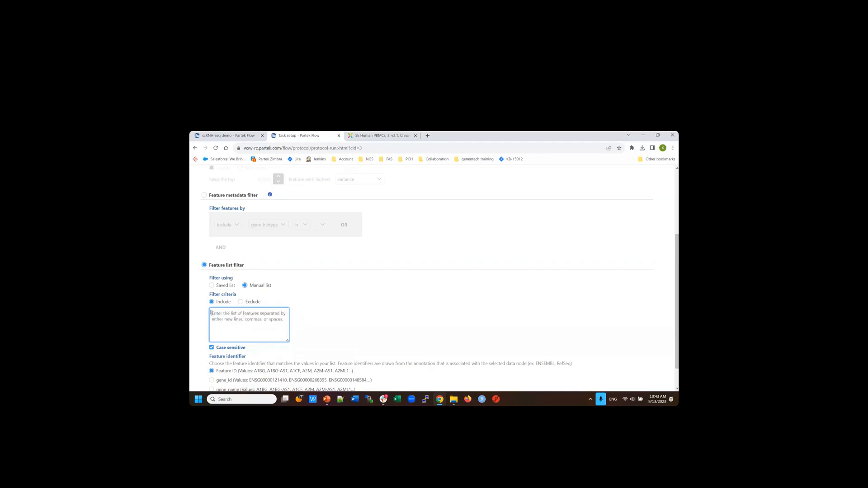
- Switch back to the noise reduction filter, excluding features with value <= 0 in at least 99% of the cells, and run the filter task
scroll(304, 301, "up", 5)
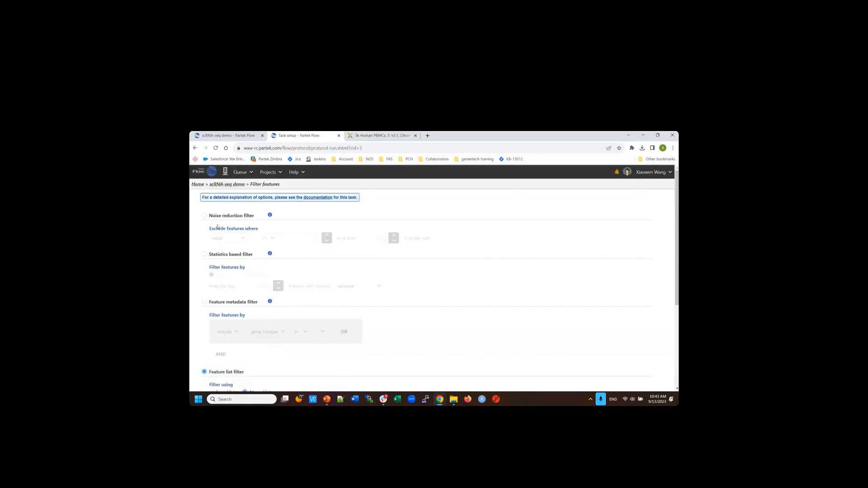
left_click(204, 215)
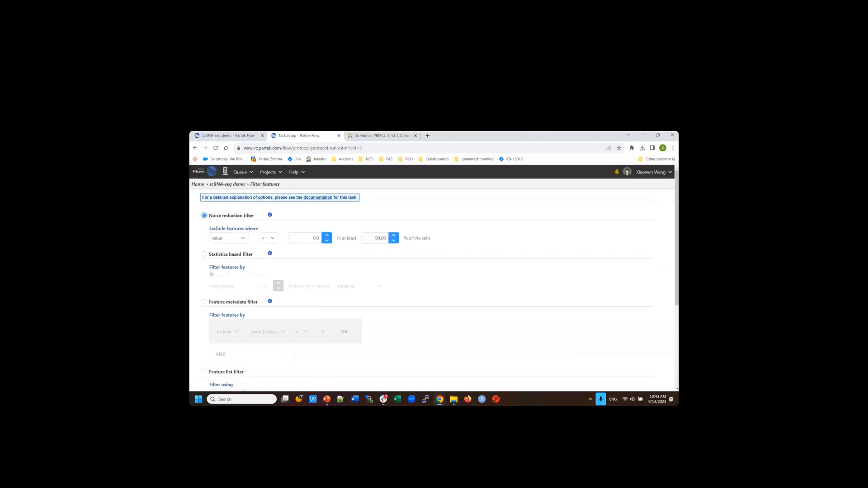
scroll(445, 323, "down", 3)
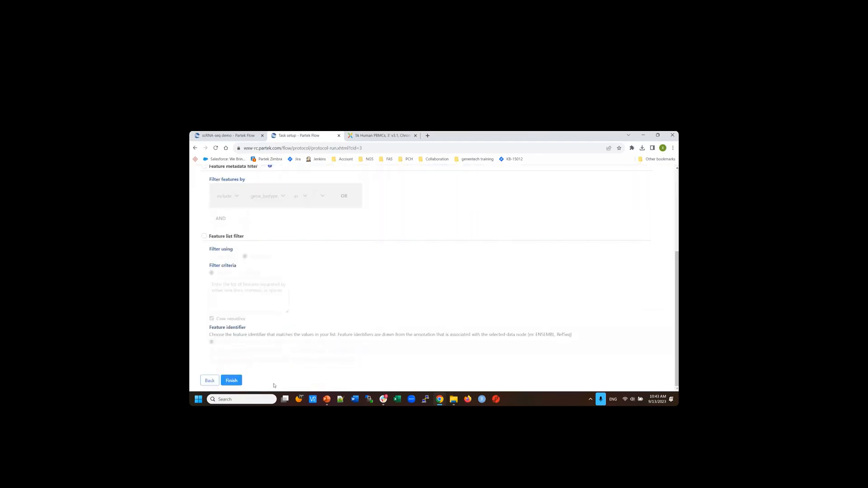
left_click(233, 381)
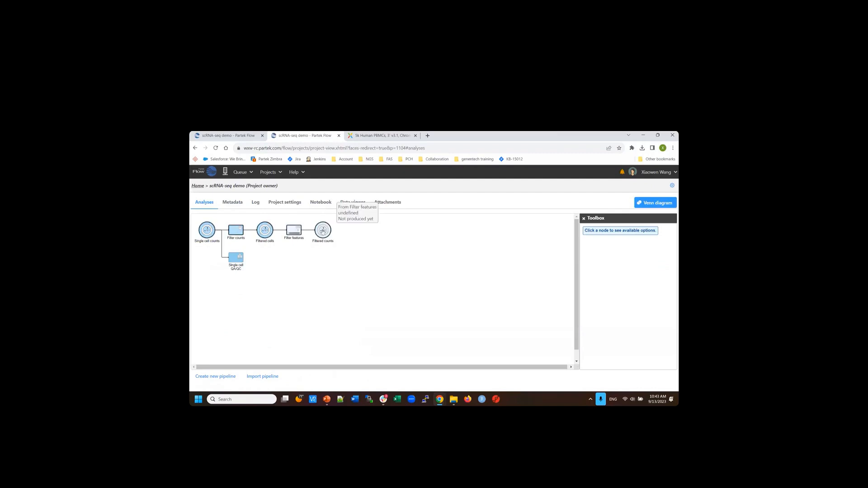
- Normalize the filtered counts on cells with the recommended methods: CPM (counts per million), Add 1 and Log 2.0
left_click(323, 231)
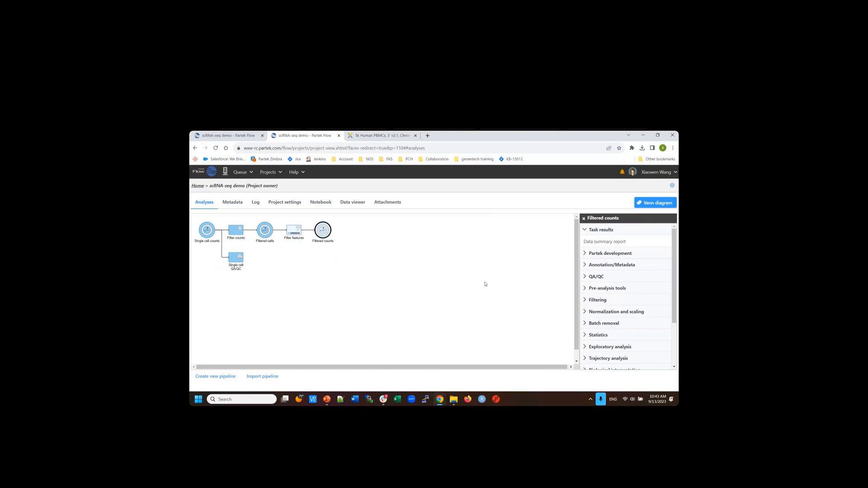
left_click(628, 314)
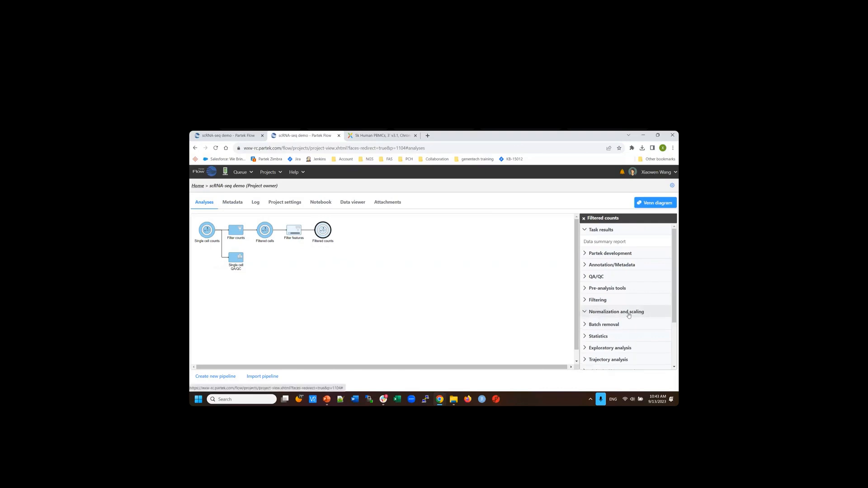
scroll(648, 325, "down", 2)
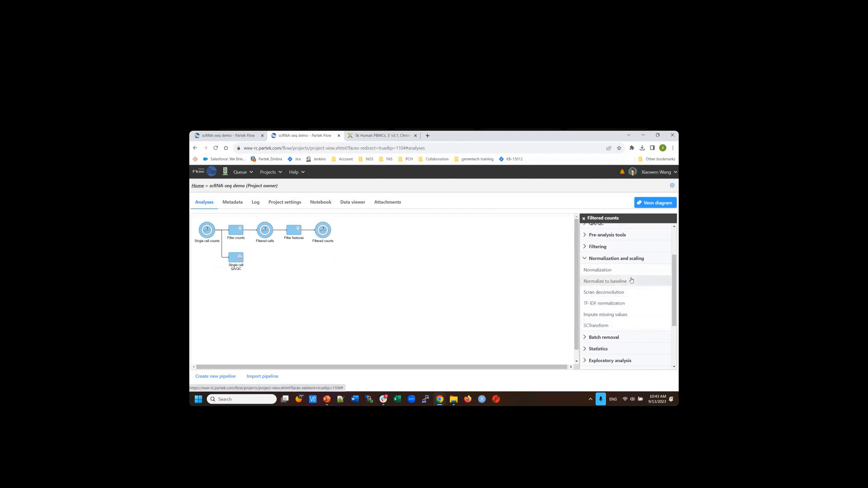
left_click(322, 230)
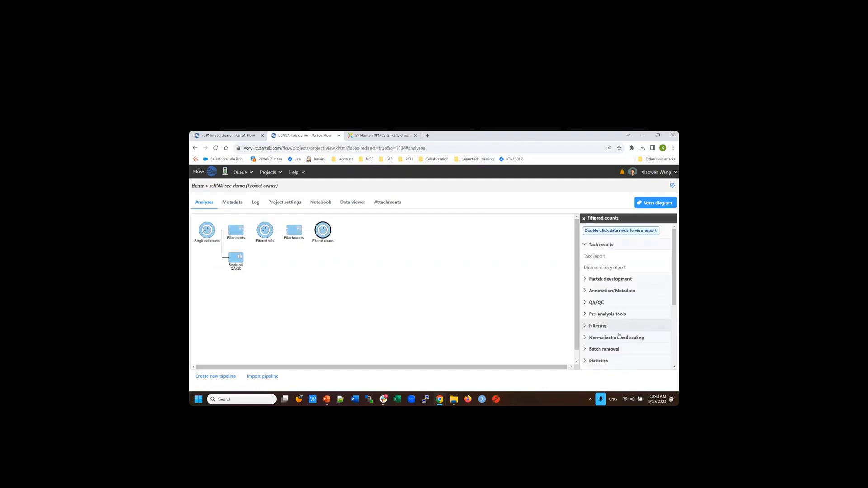
left_click(624, 337)
scroll(623, 336, "down", 2)
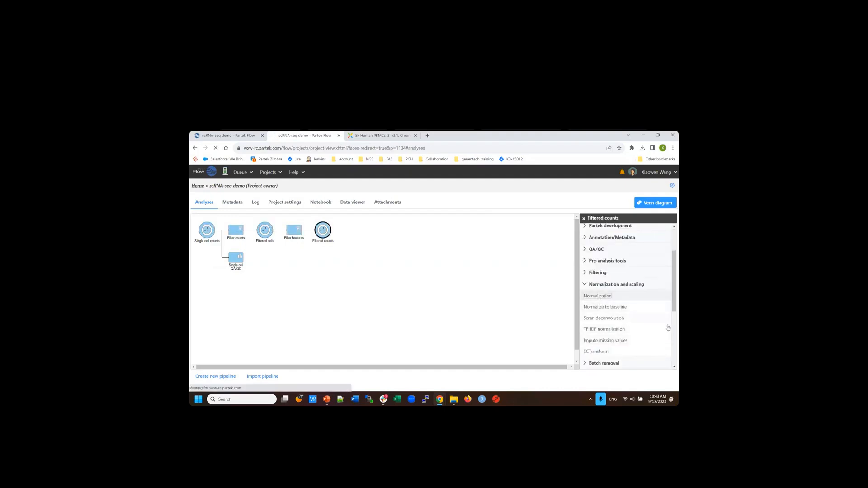
left_click(598, 294)
left_click(564, 228)
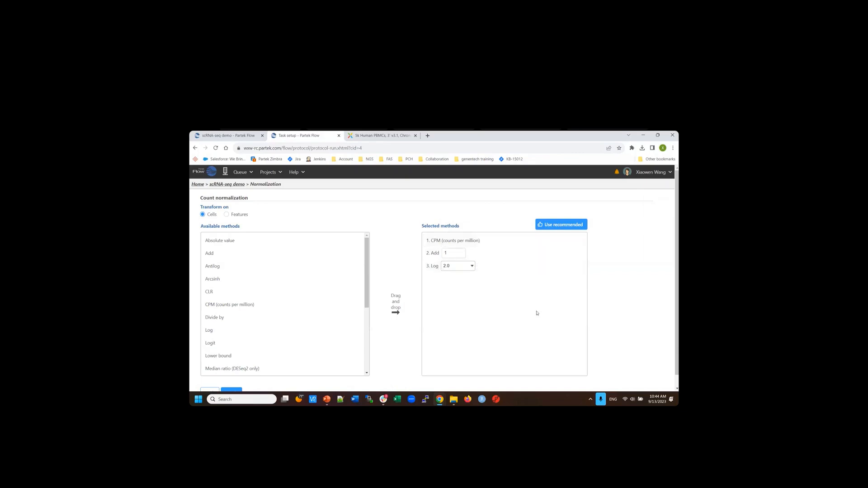
scroll(595, 311, "down", 1)
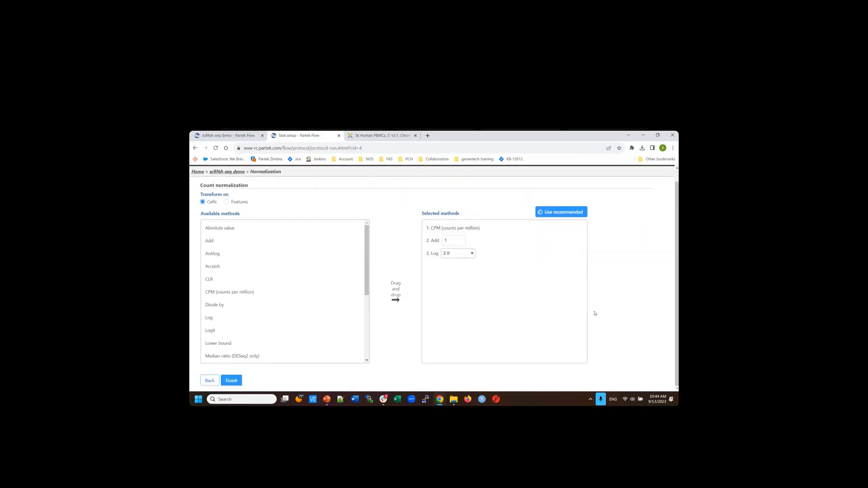
left_click(231, 381)
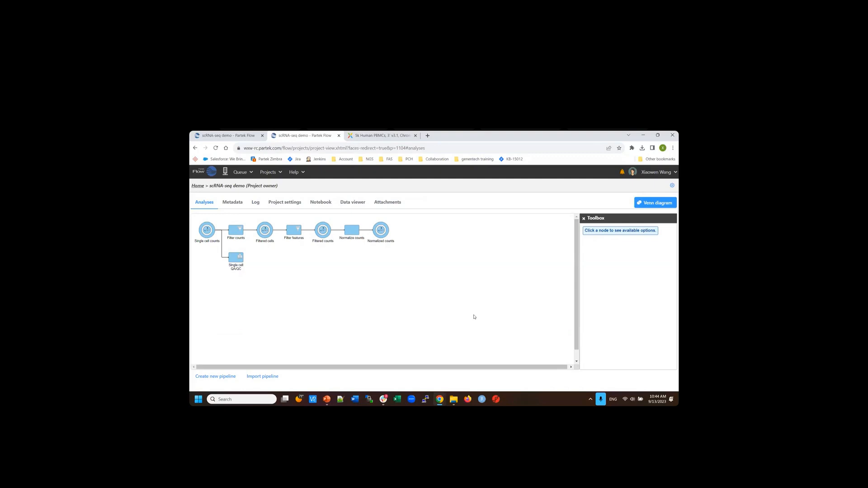
- Review the QA/QC tasks available for the normalized counts and inspect the summaries of the normalized and filtered counts nodes
left_click(381, 230)
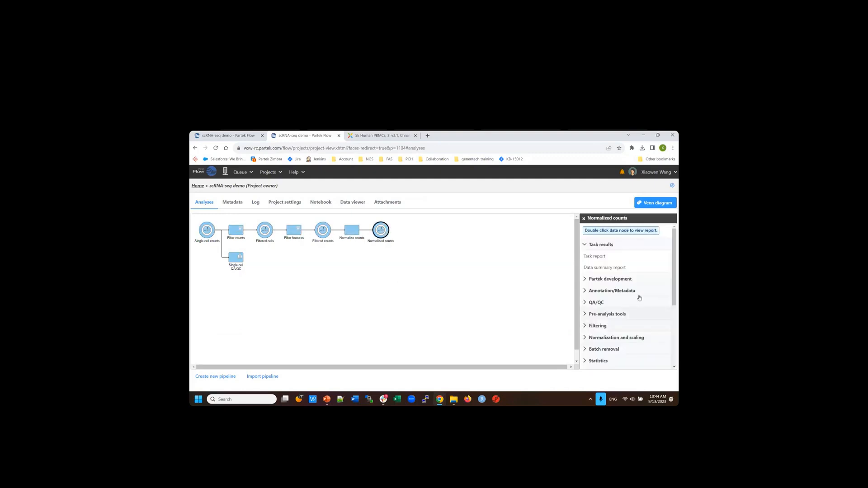
left_click(606, 303)
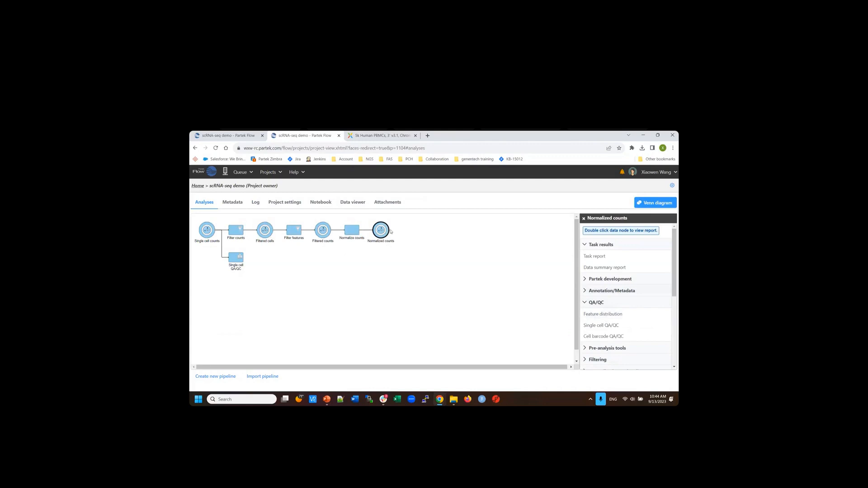
mouse_move(387, 237)
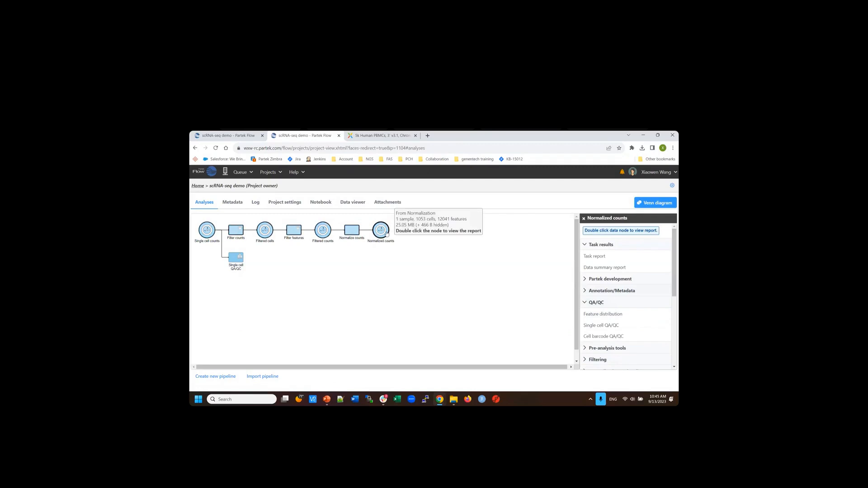
mouse_move(321, 230)
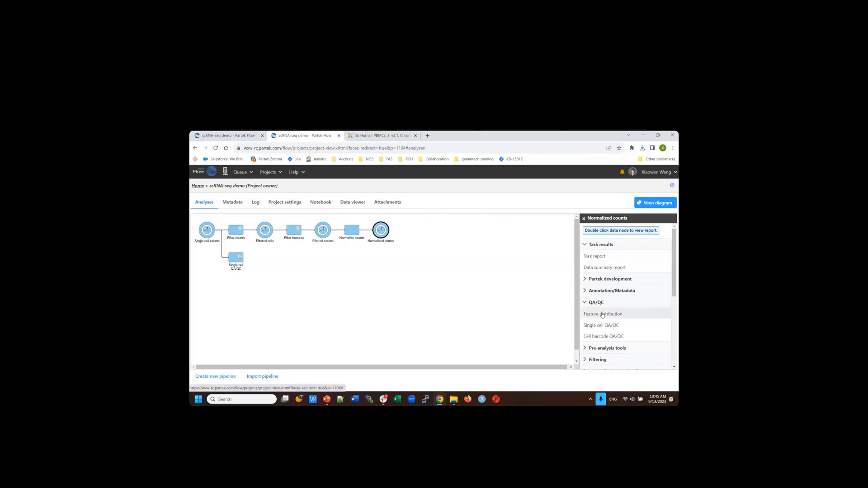
left_click(584, 307)
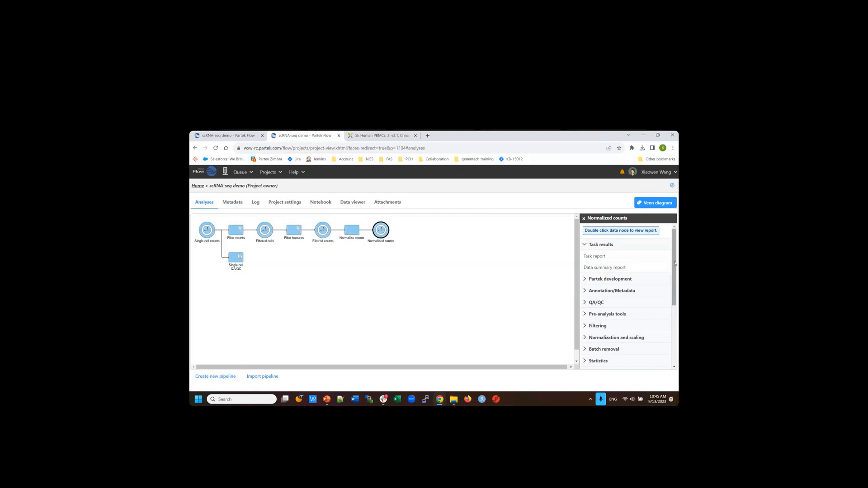
- Run PCA on the normalized counts with 100 principal components and features contributing by variance
left_click_drag(674, 266, 666, 314)
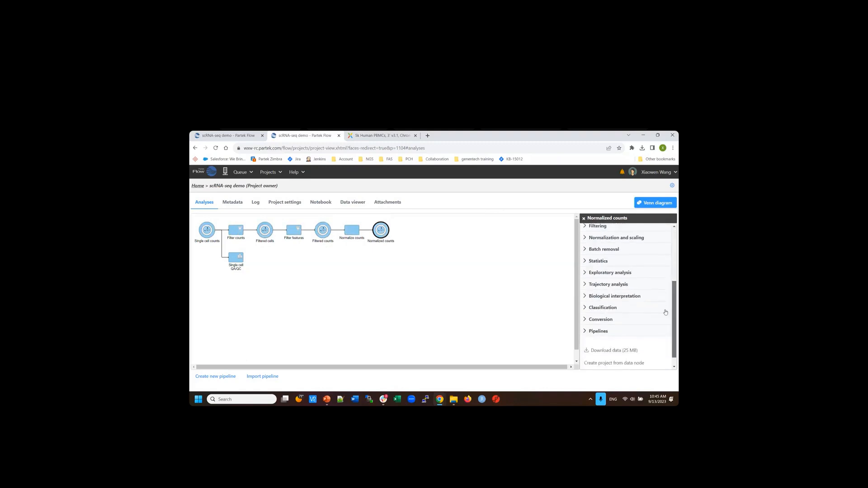
left_click(622, 274)
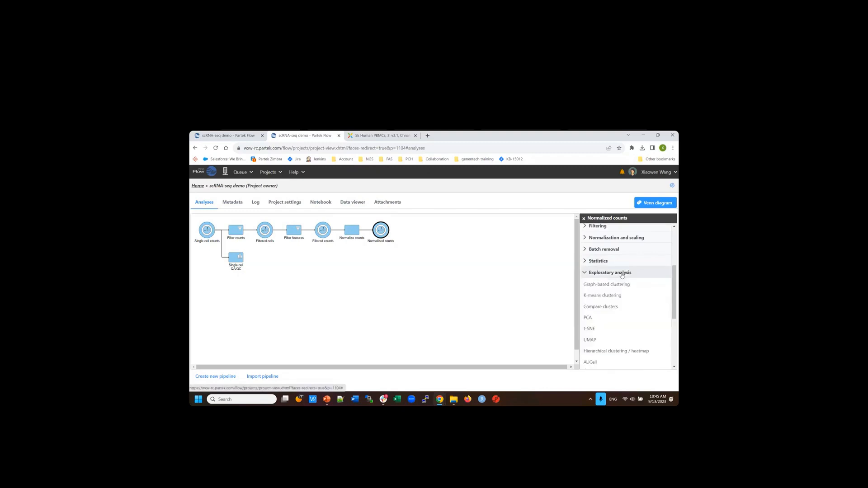
left_click(588, 318)
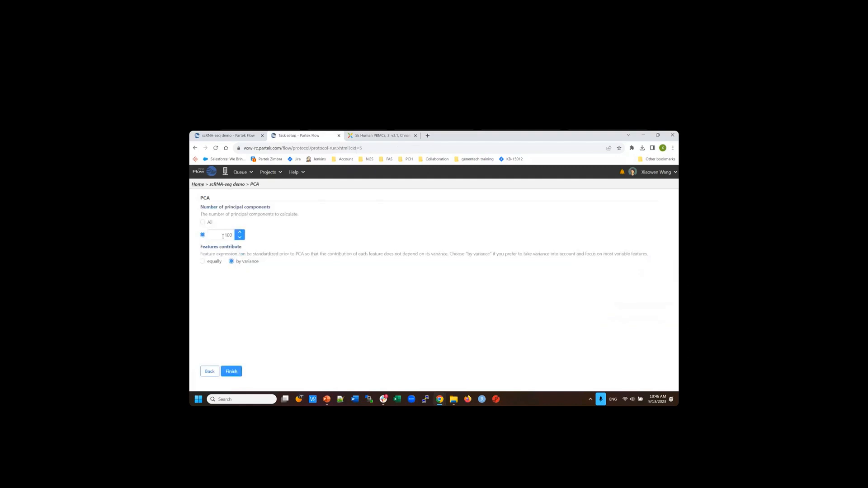
left_click(232, 373)
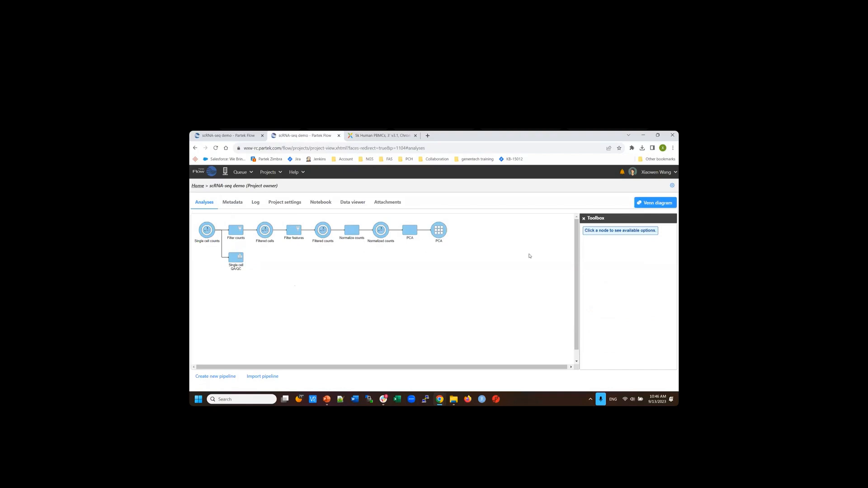
- Run UMAP on the PCA result with random initialization, 20 principal components and the default advanced option set
left_click(438, 230)
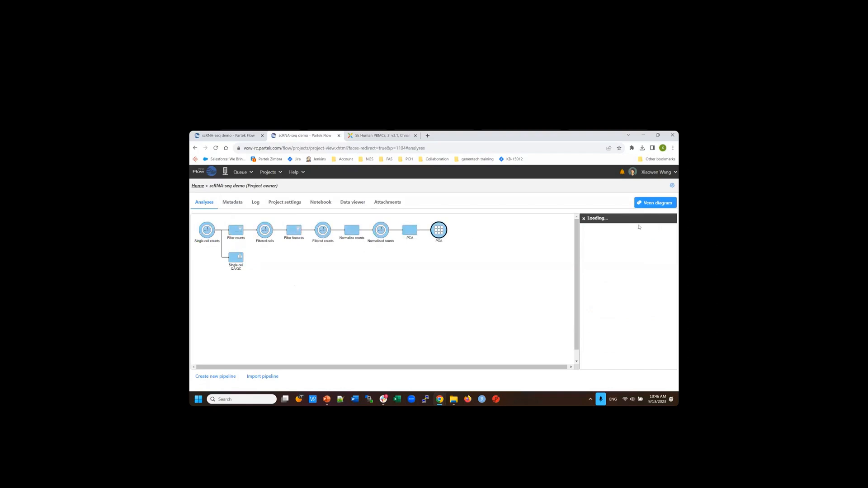
left_click(604, 315)
left_click(606, 315)
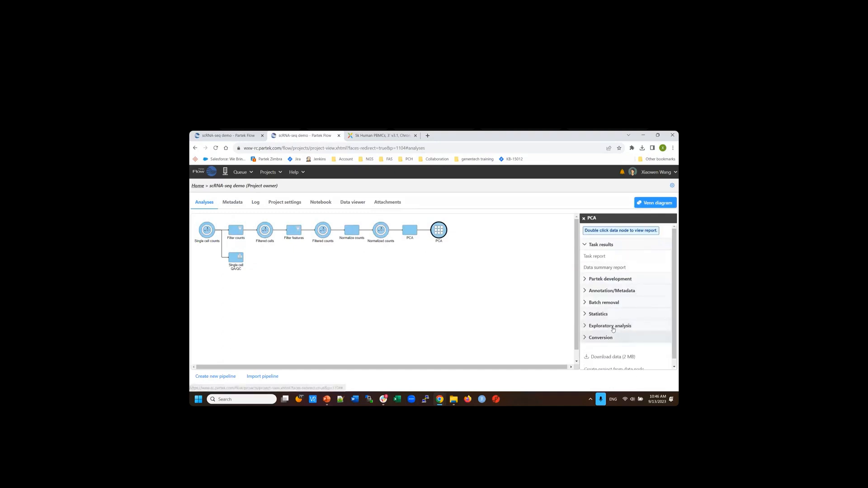
left_click(633, 325)
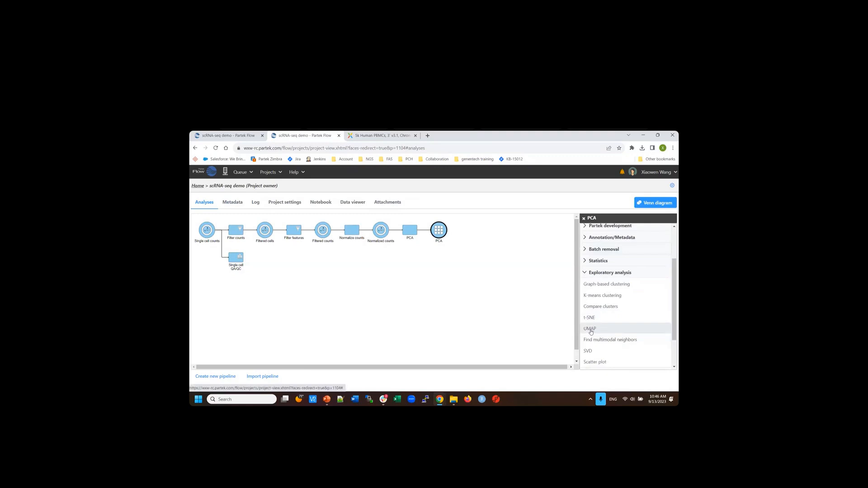
left_click(591, 329)
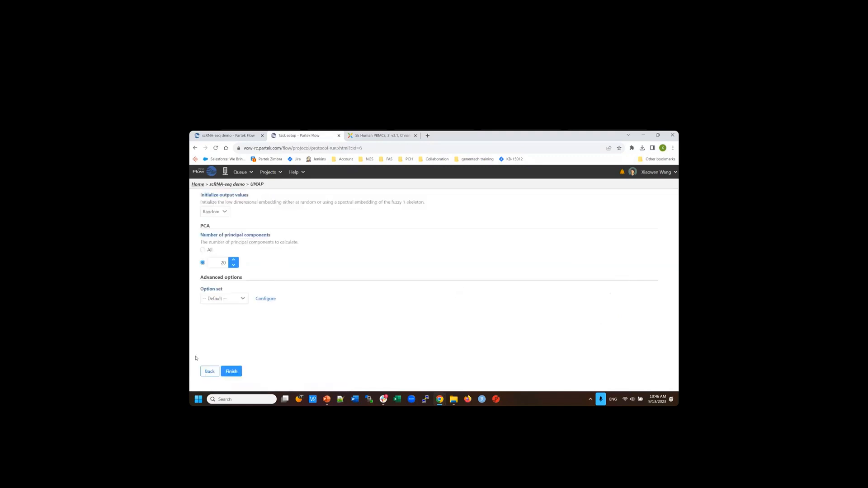
left_click(232, 371)
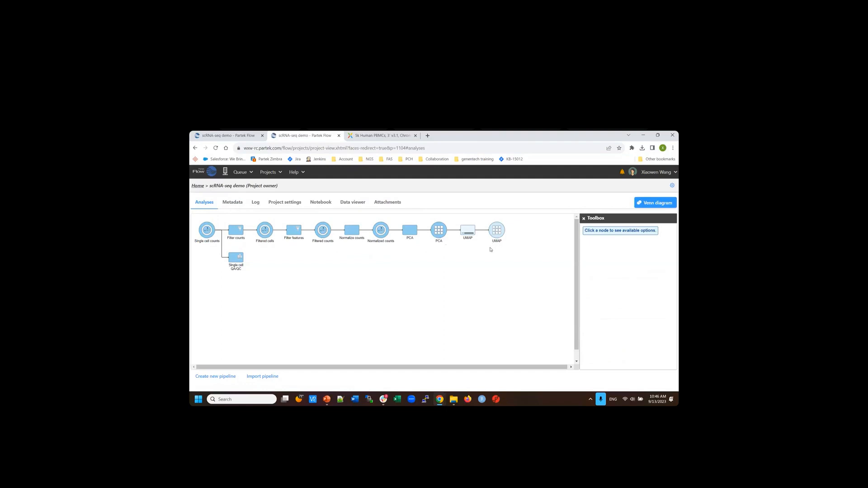
- Select the PCA result, browse its Statistics tasks and inspect the node's summary
left_click(440, 233)
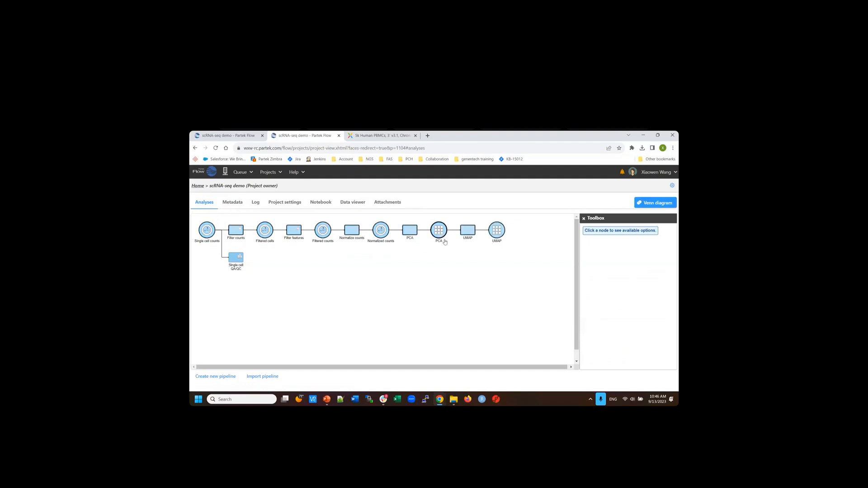
left_click(606, 316)
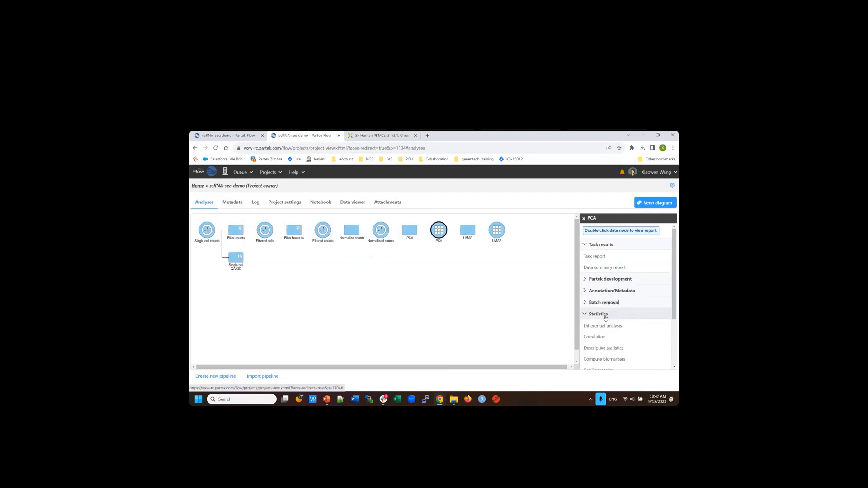
left_click(601, 314)
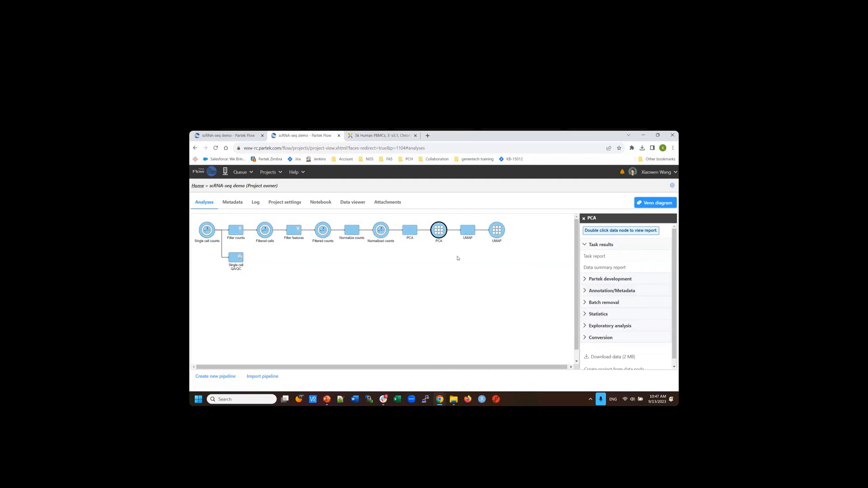
mouse_move(439, 231)
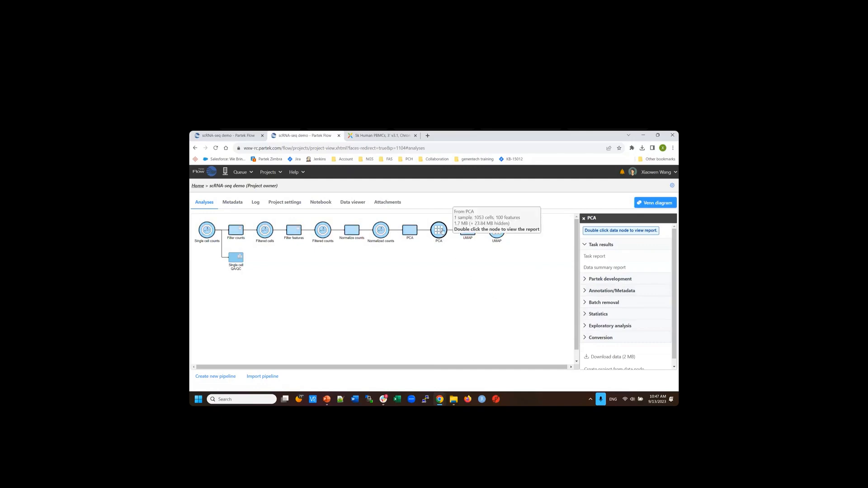
- Open the UMAP result's 3D plot, rotate it to examine the cell groupings, and return to the scRNA-seq demo pipeline
mouse_move(496, 233)
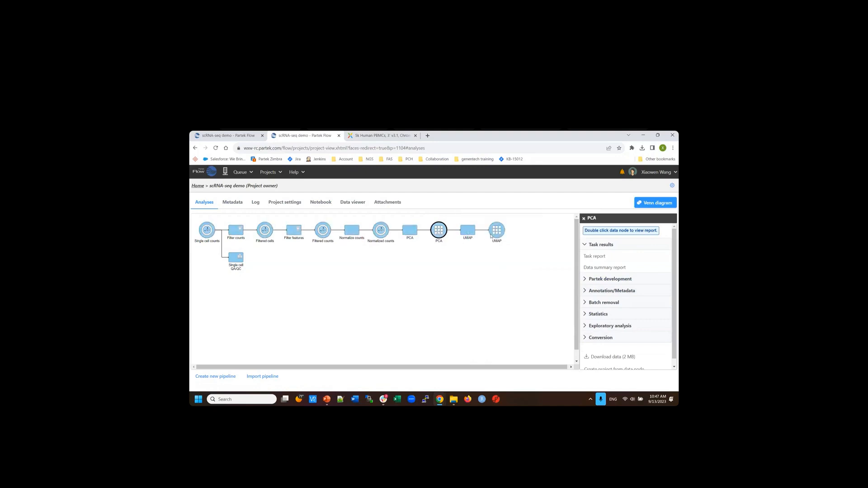
left_click(499, 232)
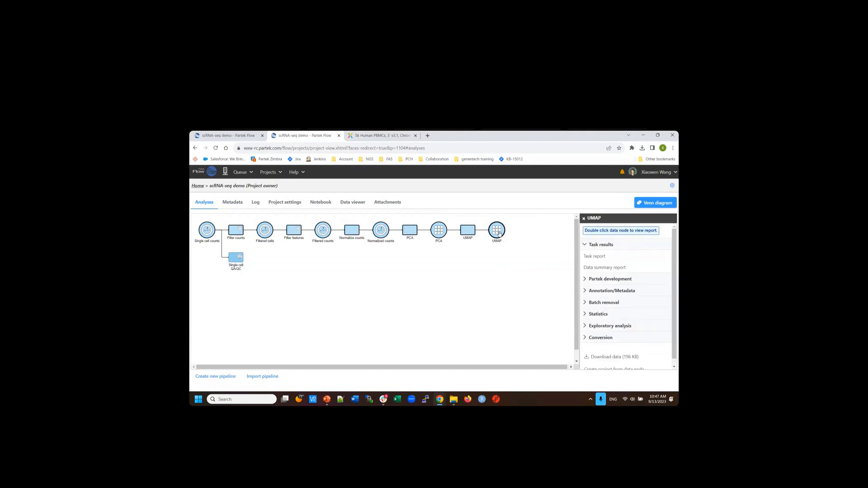
mouse_move(496, 234)
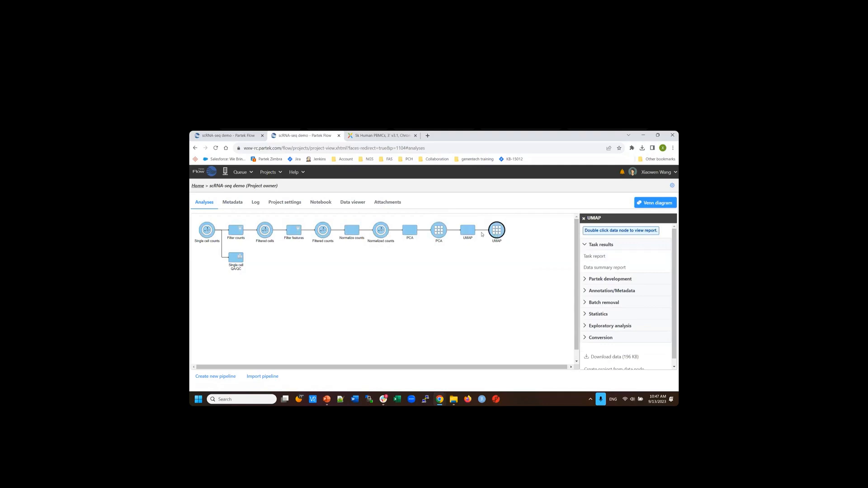
double_click(497, 232)
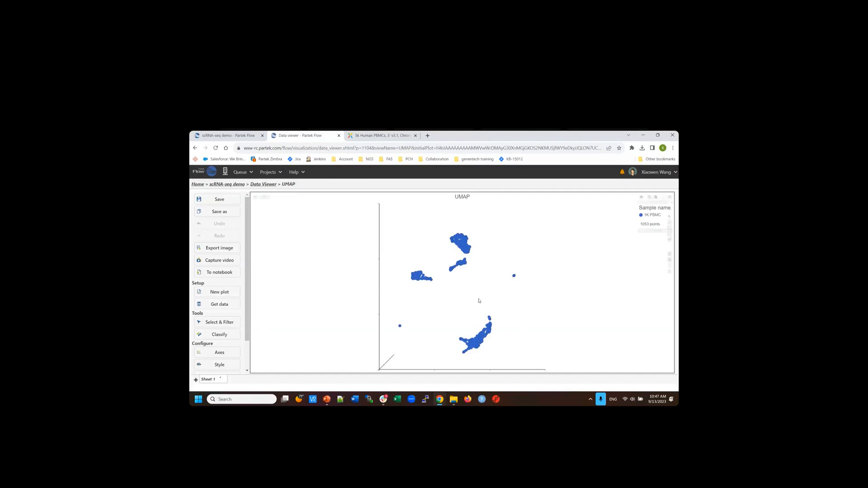
mouse_move(480, 301)
left_mouse_down()
mouse_move(370, 302)
mouse_move(475, 306)
left_mouse_up()
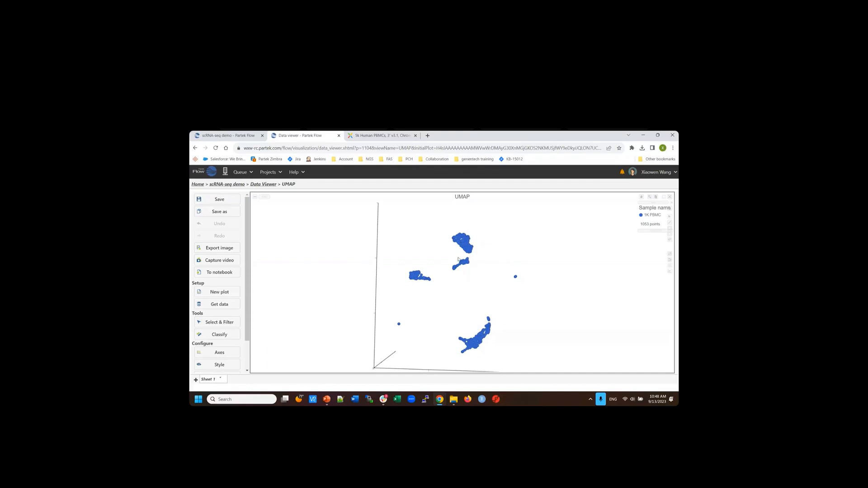
left_click(227, 184)
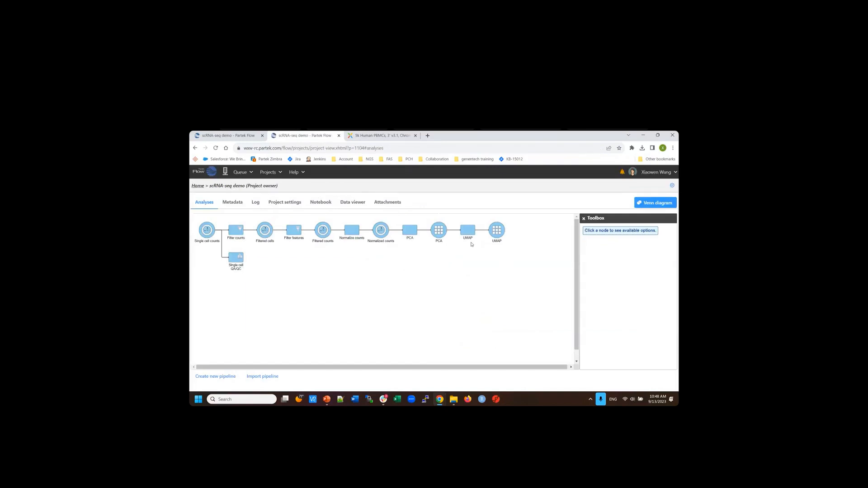
- Run Louvain graph-based clustering on the PCA result with biomarkers computed, 20 principal components and a resolution of 0.3
left_click(432, 231)
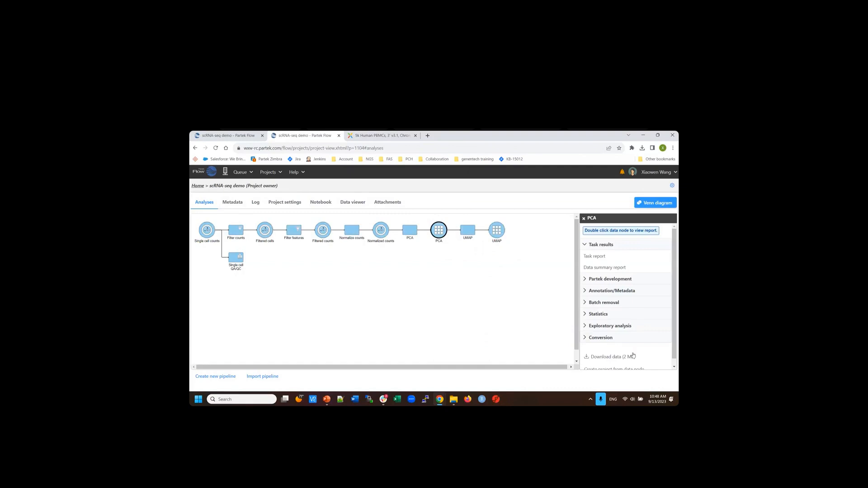
left_click(608, 326)
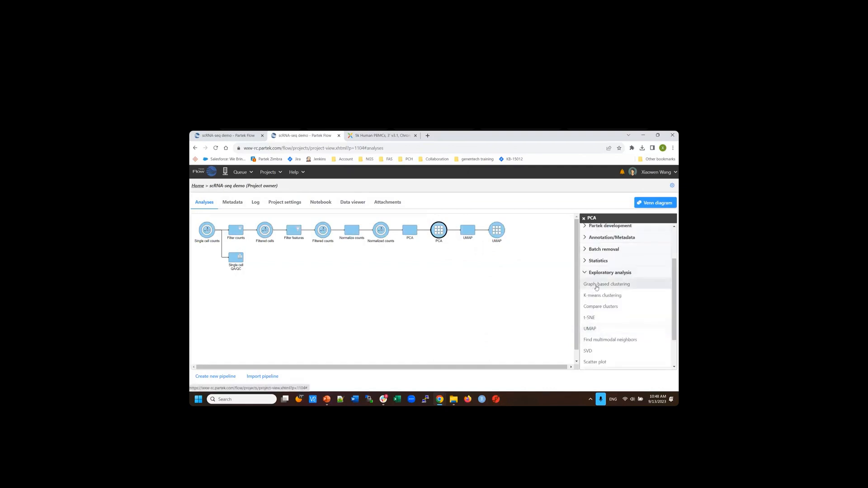
left_click(596, 285)
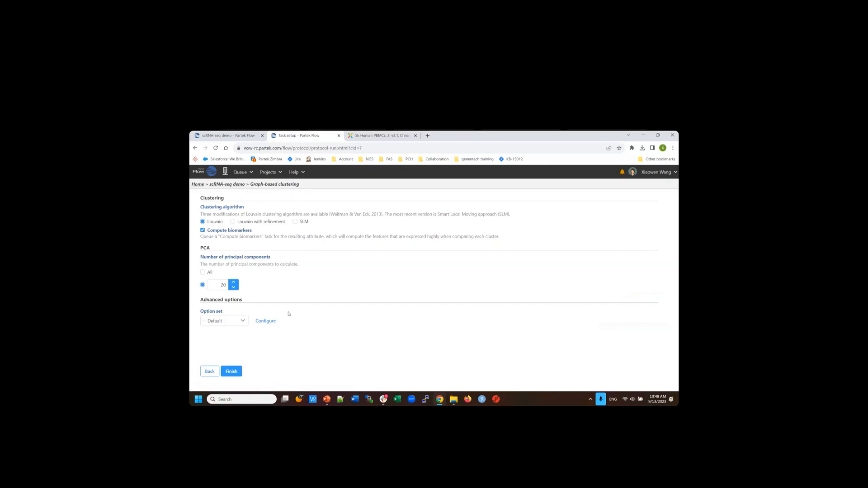
left_click(268, 321)
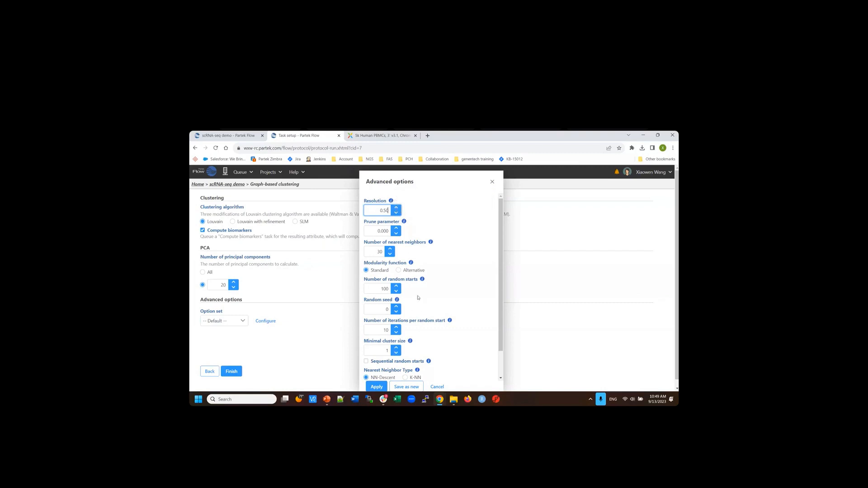
mouse_move(392, 202)
left_click_drag(384, 210, 388, 210)
type("3")
left_click(379, 387)
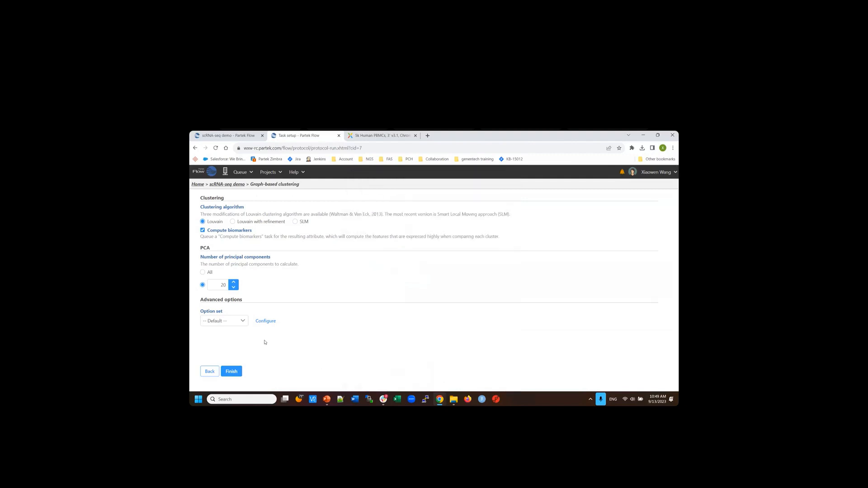
left_click(238, 374)
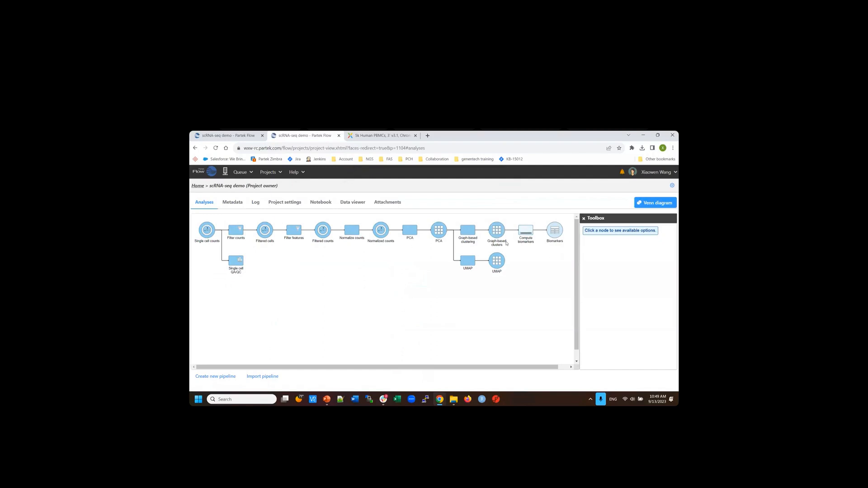
- Review the cluster statistics in the Graph-based clusters report and return to the pipeline
left_click(497, 234)
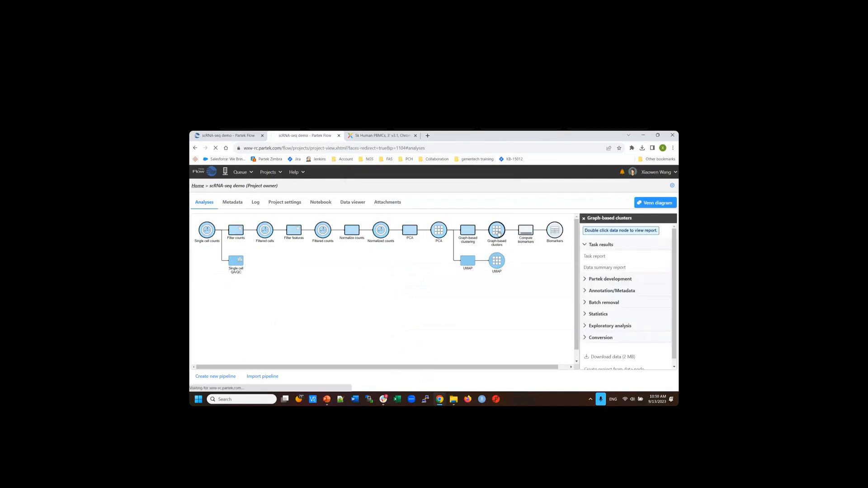
double_click(497, 233)
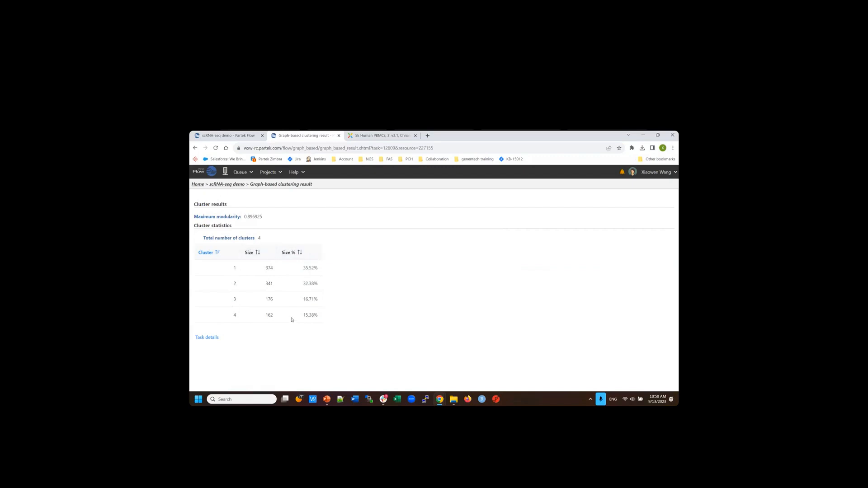
left_click(227, 185)
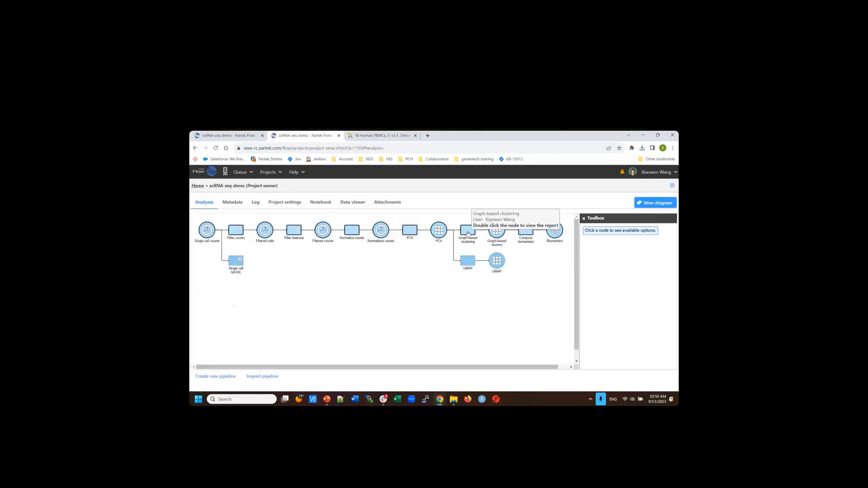
- Inspect the rerun setup of the graph-based clustering task without running it, and view the top features in the Biomarkers report
left_click(468, 234)
left_click(597, 264)
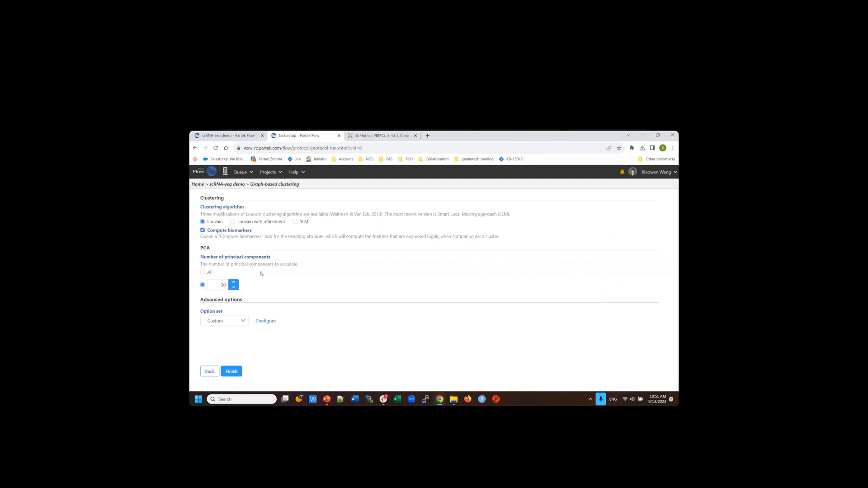
left_click(226, 185)
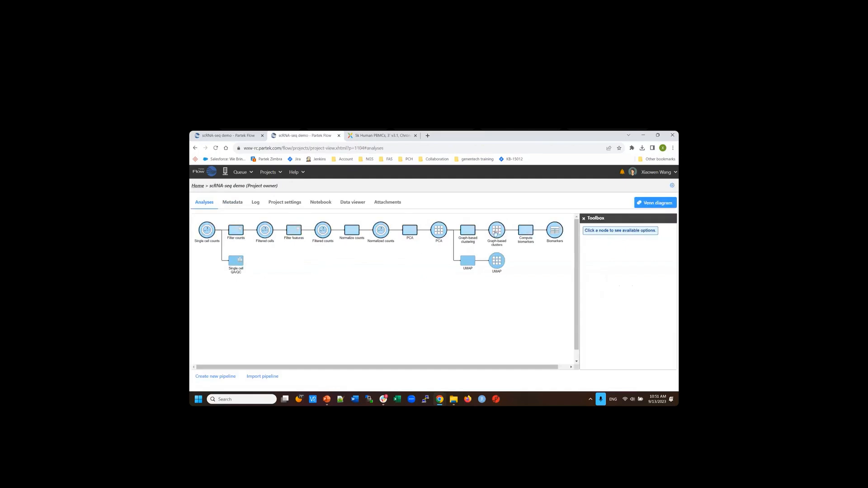
double_click(554, 235)
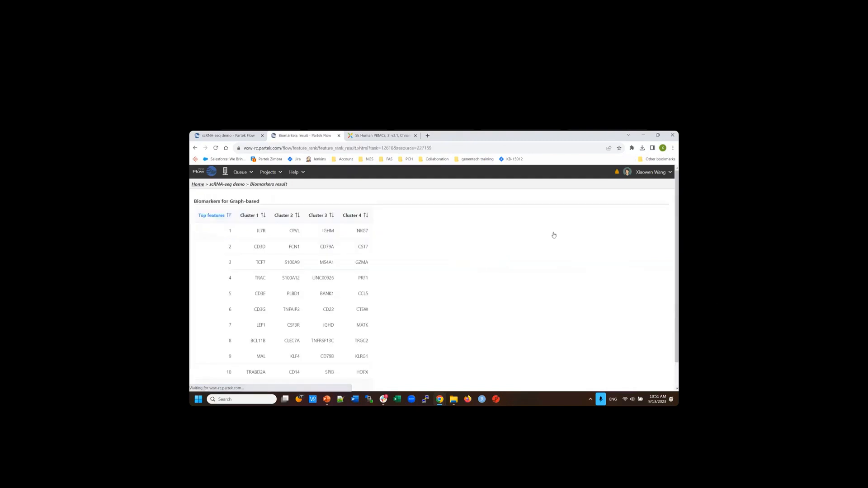
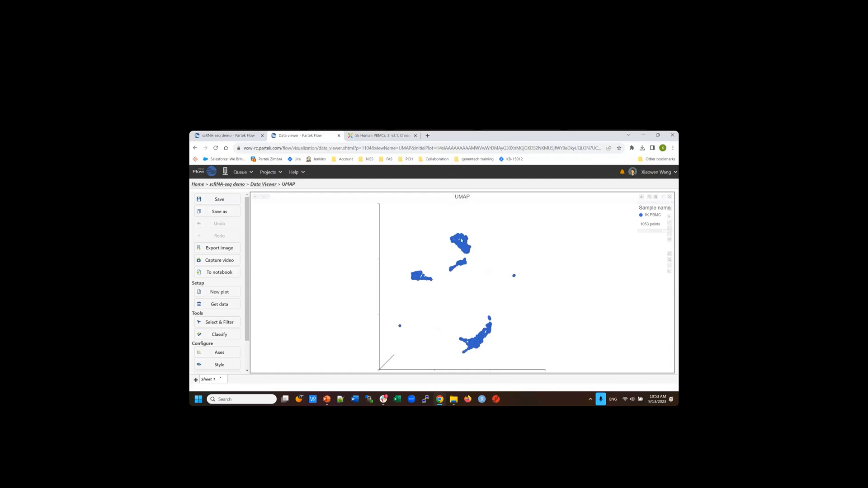
- Open the style settings of the UMAP plot and check the analysis pipeline in the other project tab
mouse_move(461, 239)
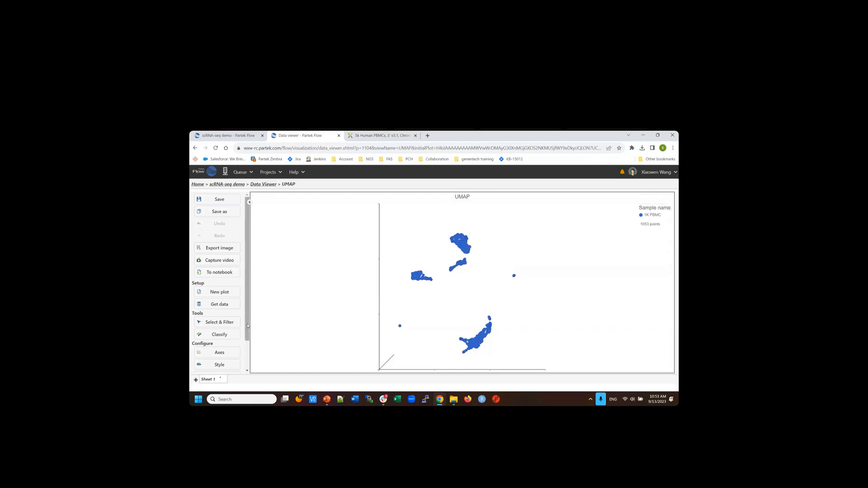
scroll(219, 336, "down", 1)
left_click(215, 342)
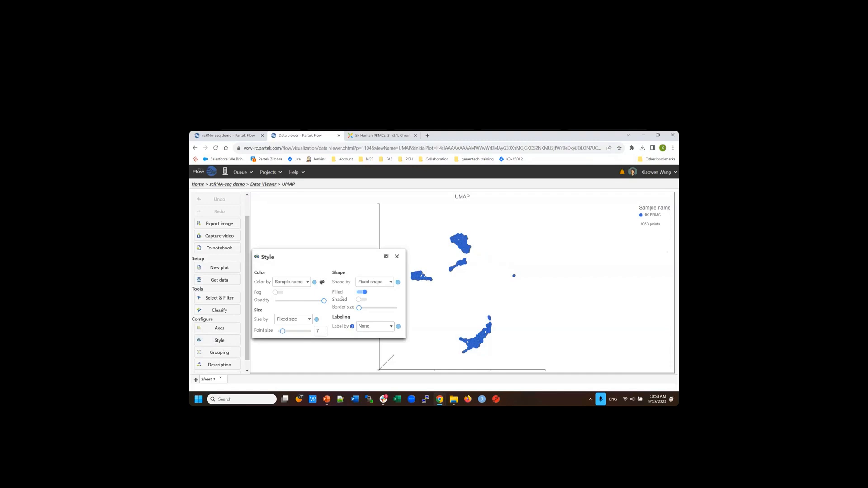
left_click(219, 136)
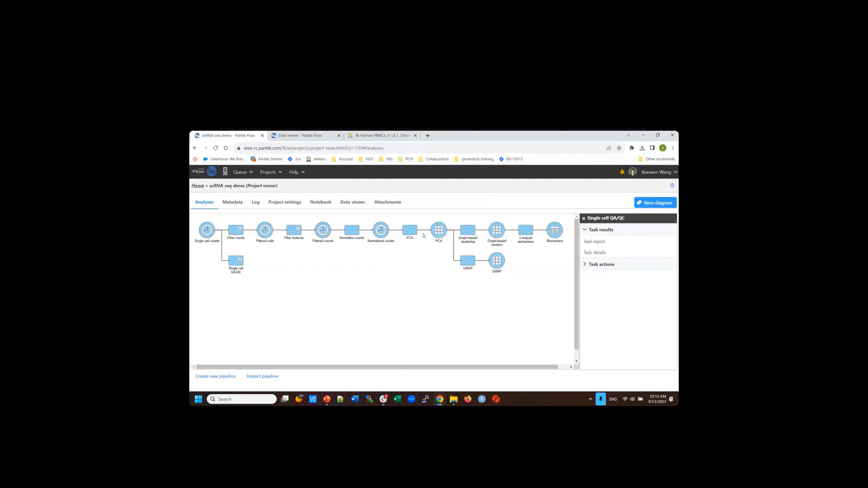
left_click(309, 136)
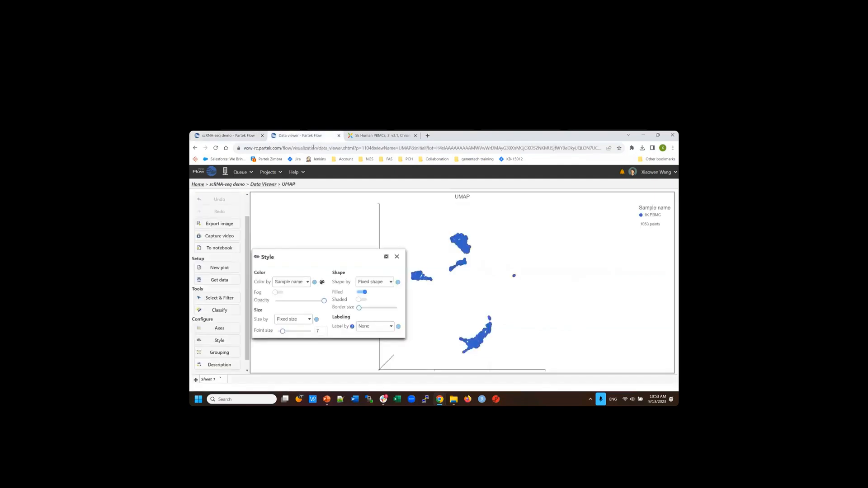
- Search the Color by sources for "gr" and choose the Graph-based clusters data node as the source
left_click(314, 282)
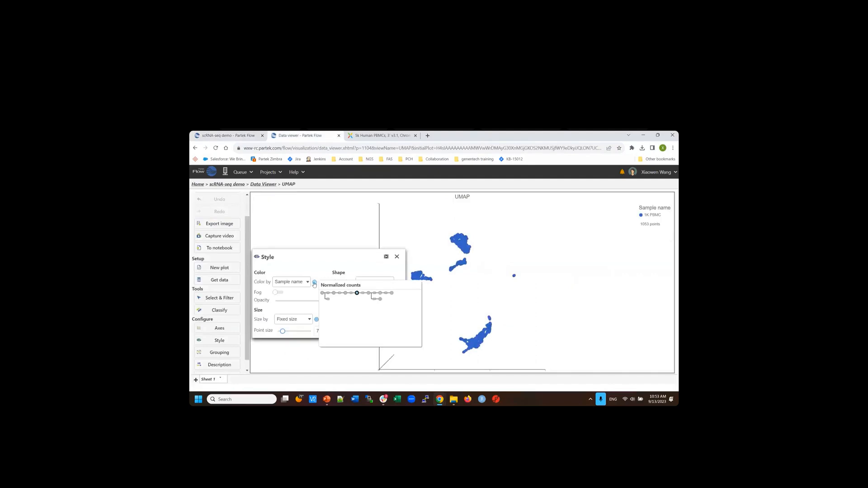
left_click(314, 283)
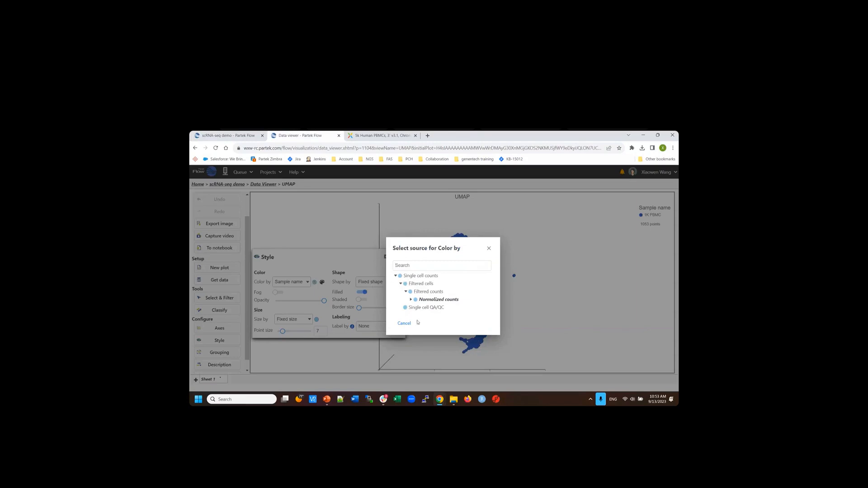
left_click(406, 292)
left_click(406, 292)
left_click(411, 300)
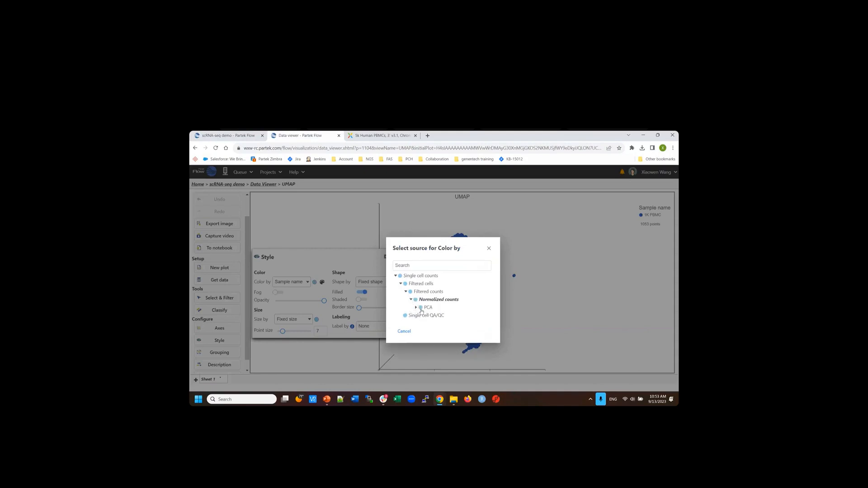
left_click(404, 261)
type("gr")
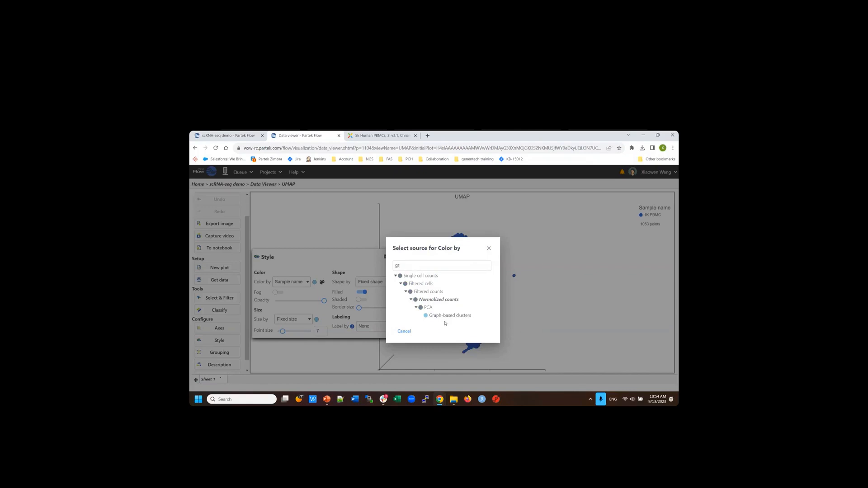
mouse_move(433, 317)
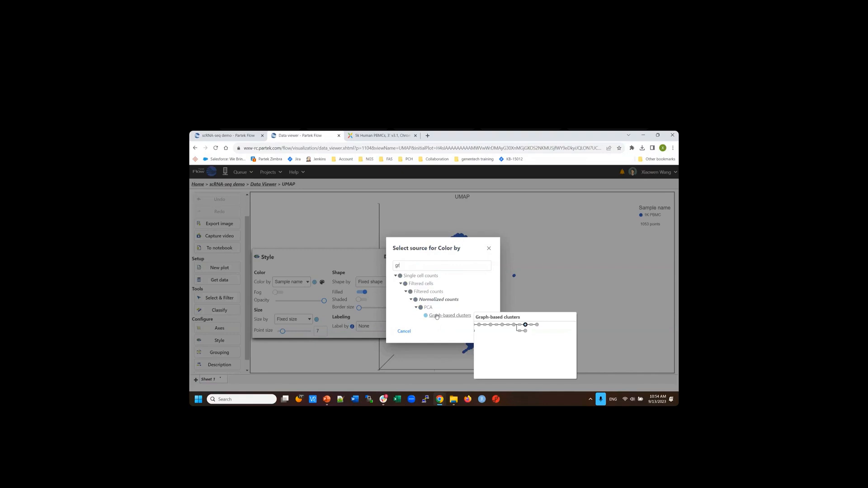
left_click(437, 316)
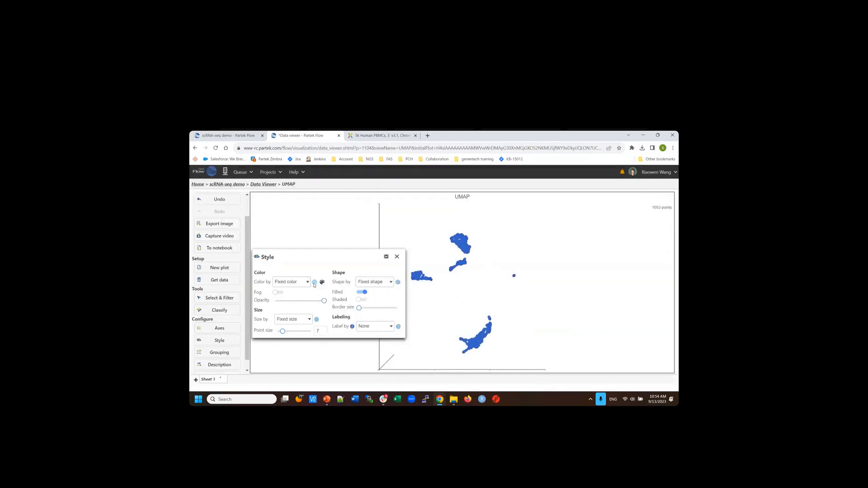
- Check the selected Color by source, color the UMAP points by the Graph-based attribute and close the style settings
left_click(314, 283)
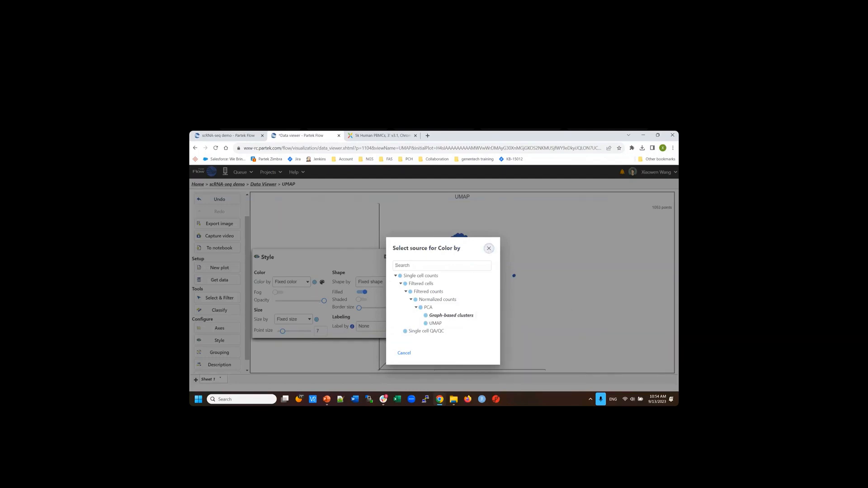
left_click(489, 248)
left_click(305, 282)
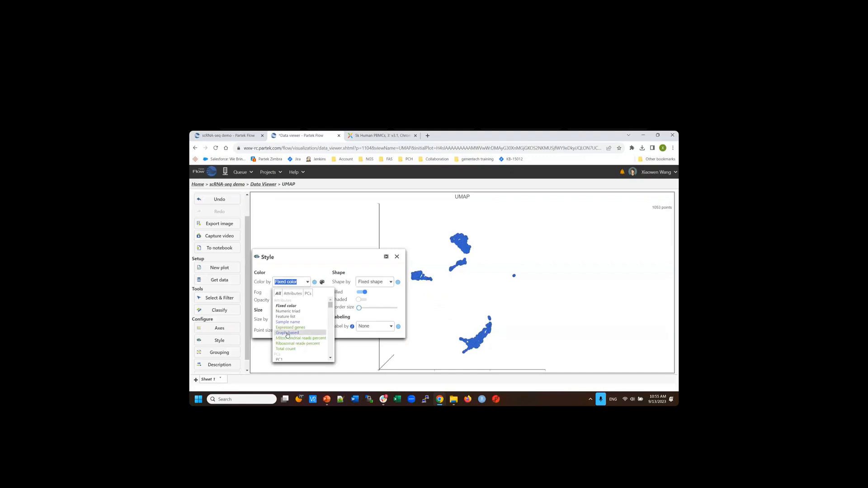
left_click(287, 333)
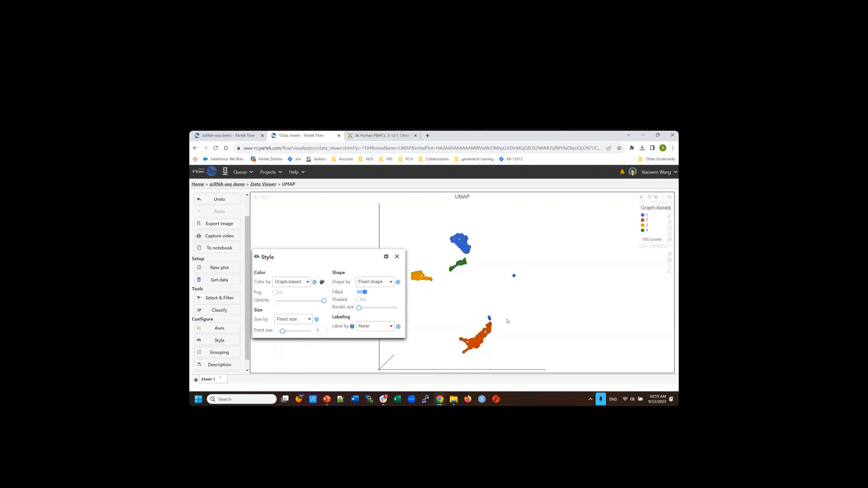
left_click(397, 256)
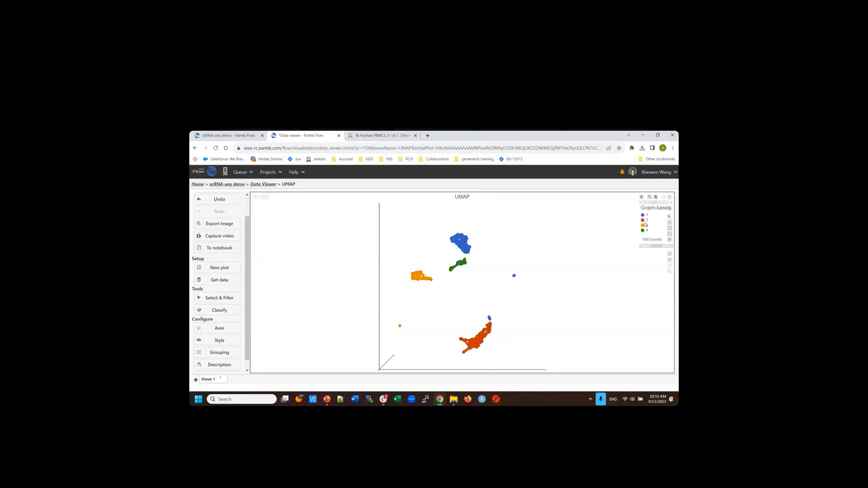
- Rotate the UMAP plot to examine how the colored graph-based clusters separate in 3D
mouse_move(511, 345)
left_mouse_down()
mouse_move(433, 345)
mouse_move(499, 346)
left_mouse_up()
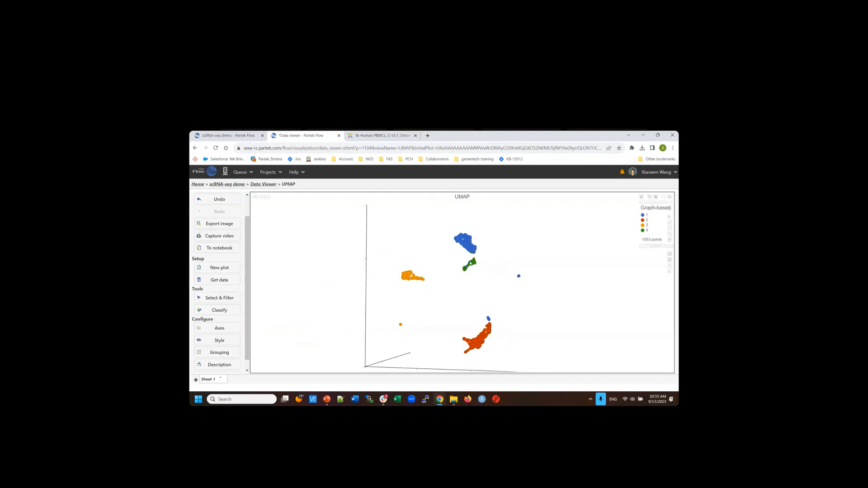
mouse_move(470, 263)
mouse_move(420, 320)
left_mouse_down()
mouse_move(351, 317)
mouse_move(447, 318)
mouse_move(432, 318)
left_mouse_up()
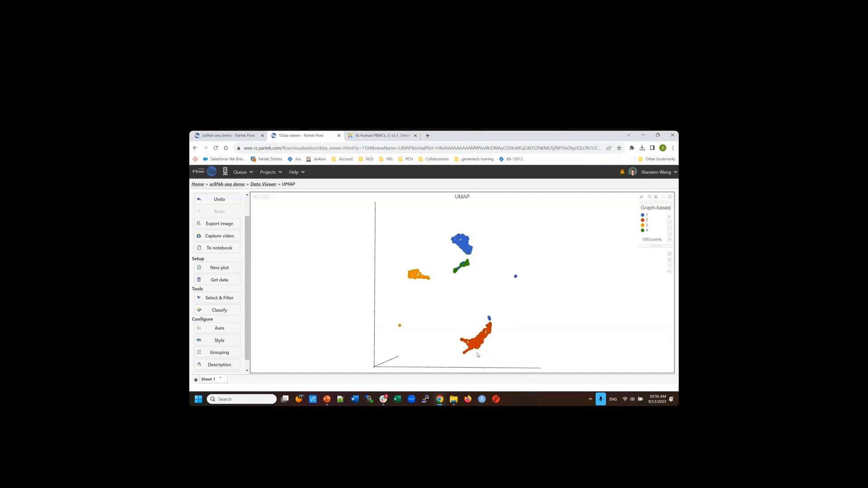
- Search the project data for "bio" and add the Biomarkers node to the sheet as a table below the UMAP plot
mouse_move(515, 351)
left_mouse_down()
mouse_move(466, 360)
mouse_move(449, 349)
mouse_move(522, 351)
left_mouse_up()
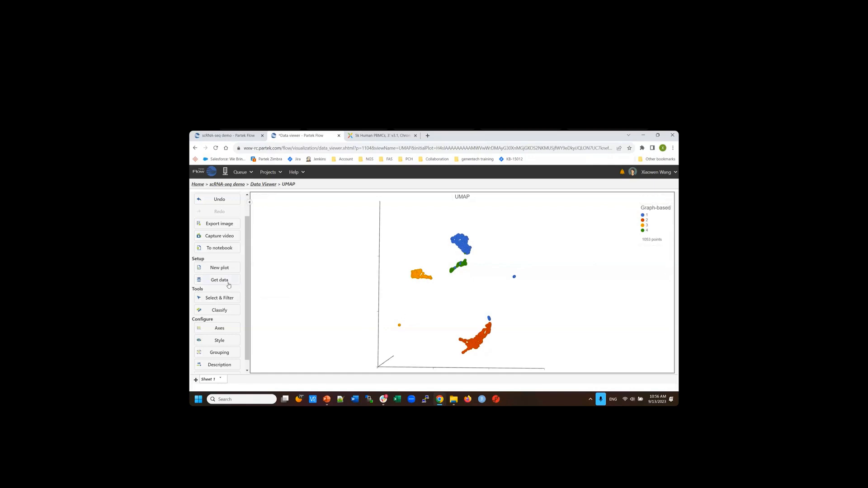
left_click(212, 283)
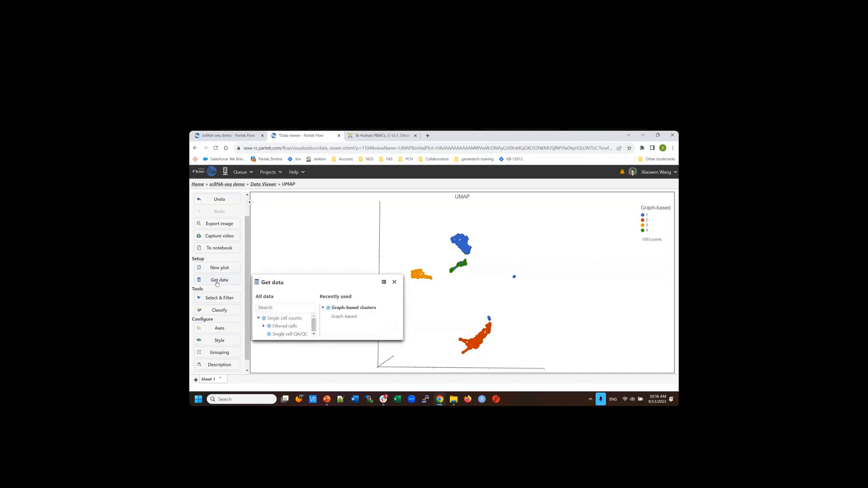
left_click(274, 308)
type("bio")
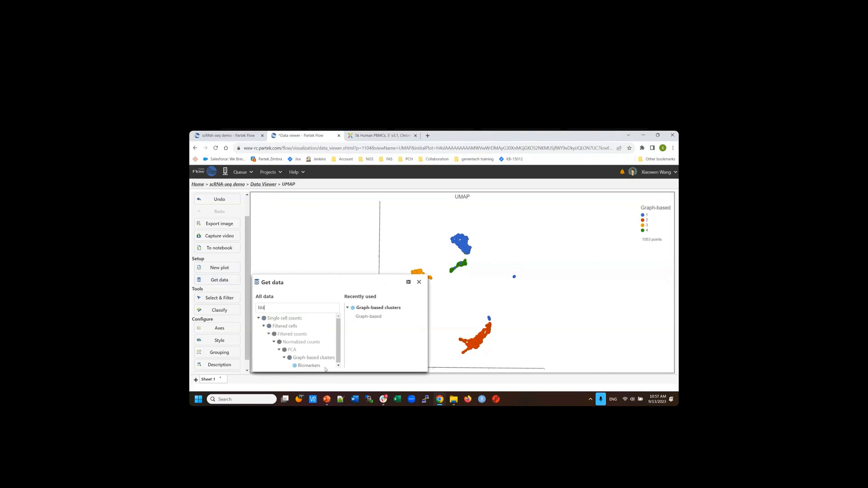
mouse_move(306, 366)
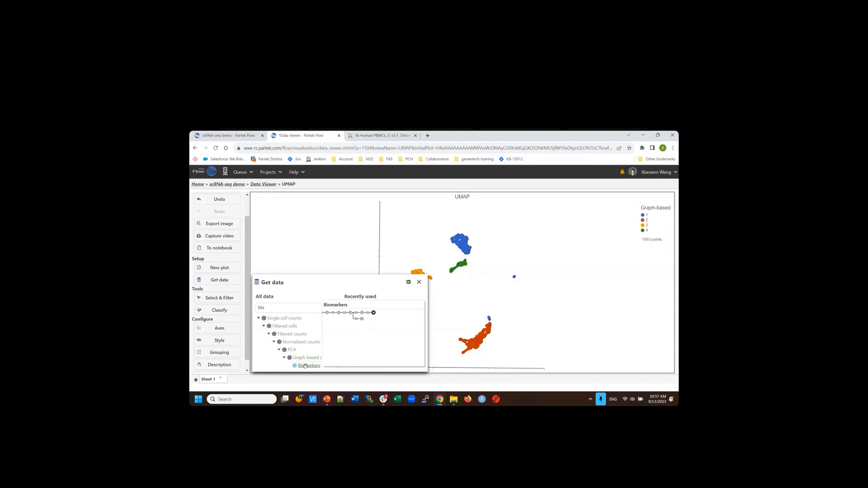
left_click_drag(305, 365, 466, 299)
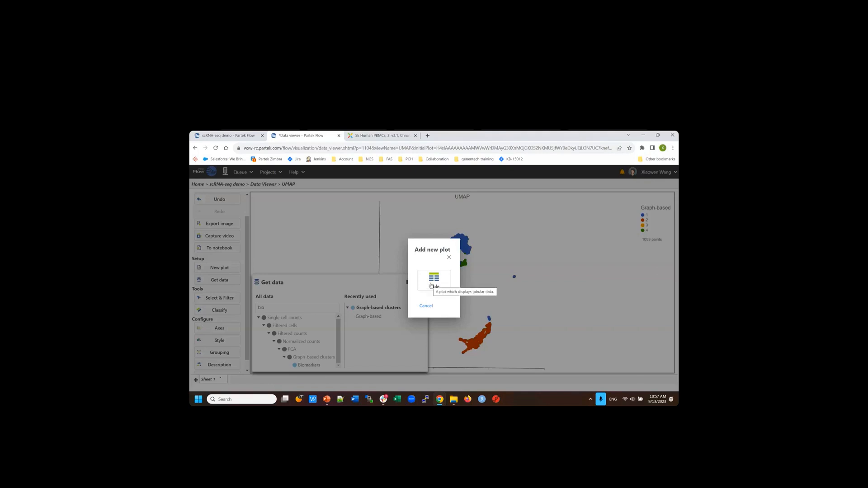
left_click(430, 284)
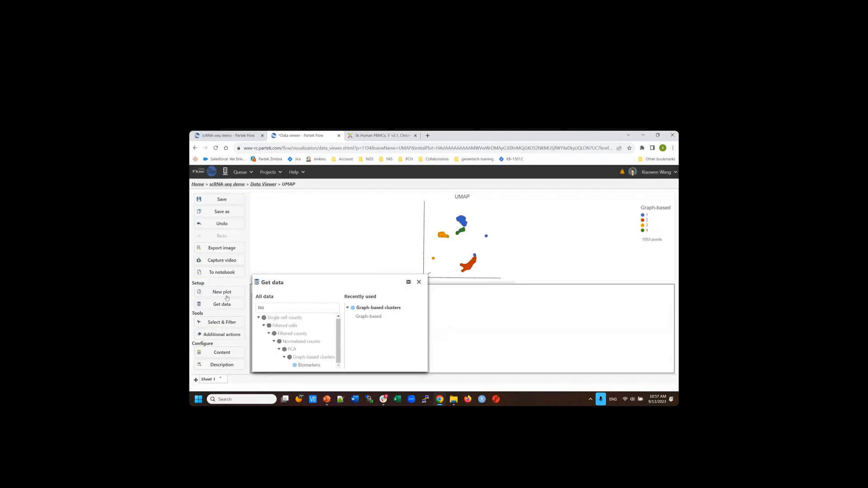
left_click(419, 282)
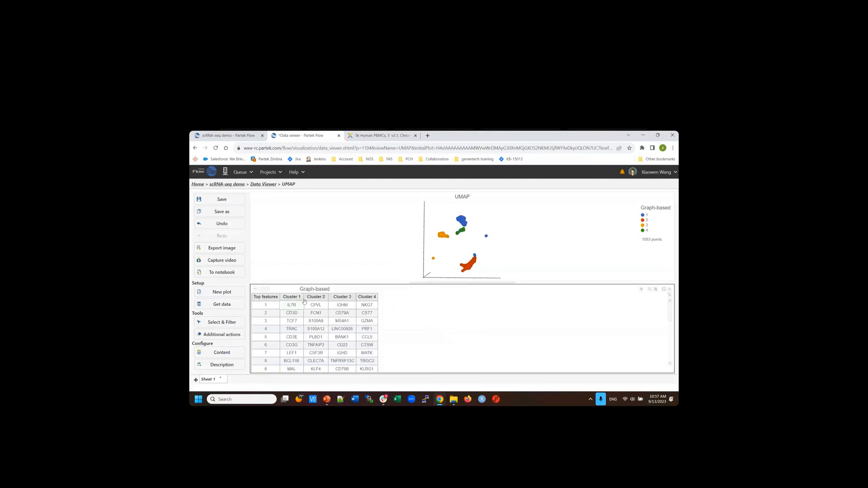
- Enlarge the biomarker table to examine the top features of each graph-based cluster, then restore its size
left_click(663, 289)
scroll(297, 350, "down", 2)
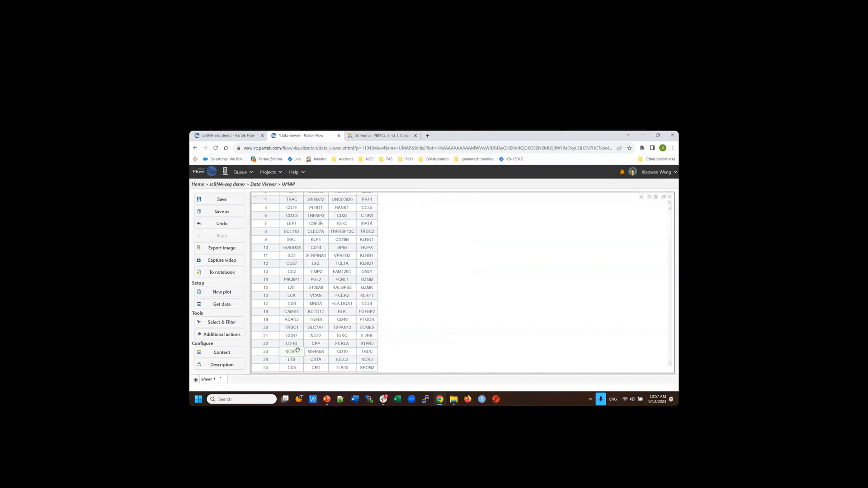
scroll(277, 360, "up", 2)
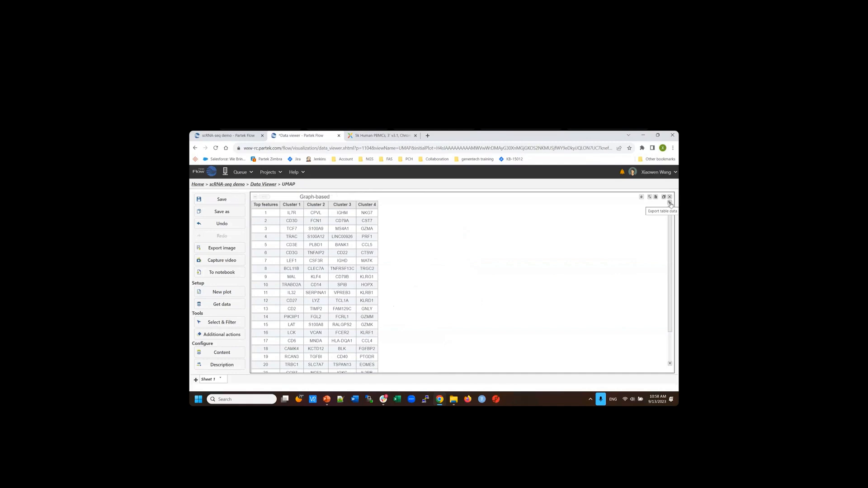
scroll(317, 328, "down", 1)
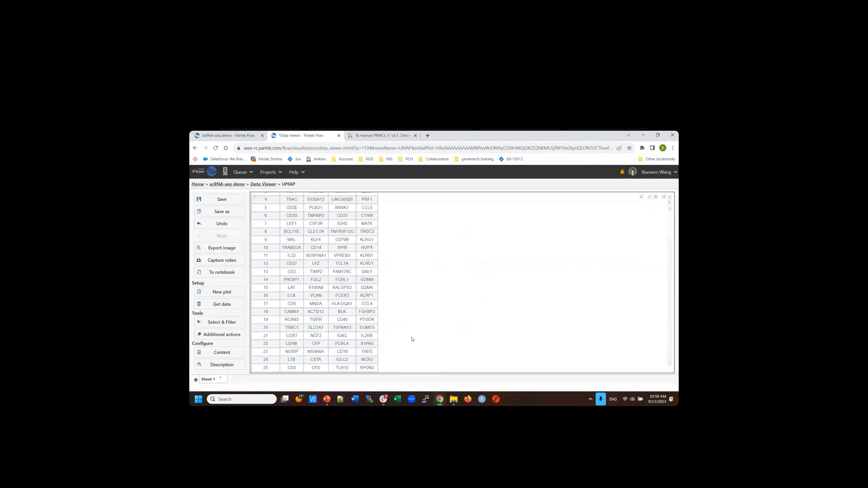
scroll(411, 339, "up", 1)
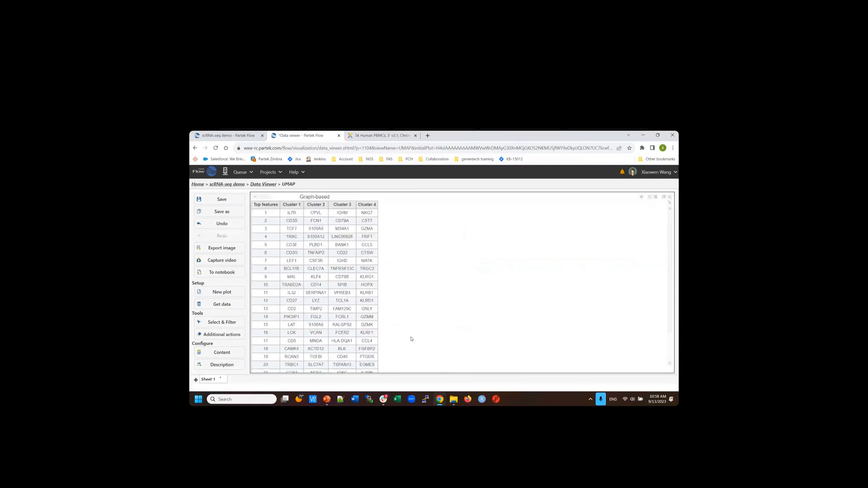
left_click(663, 197)
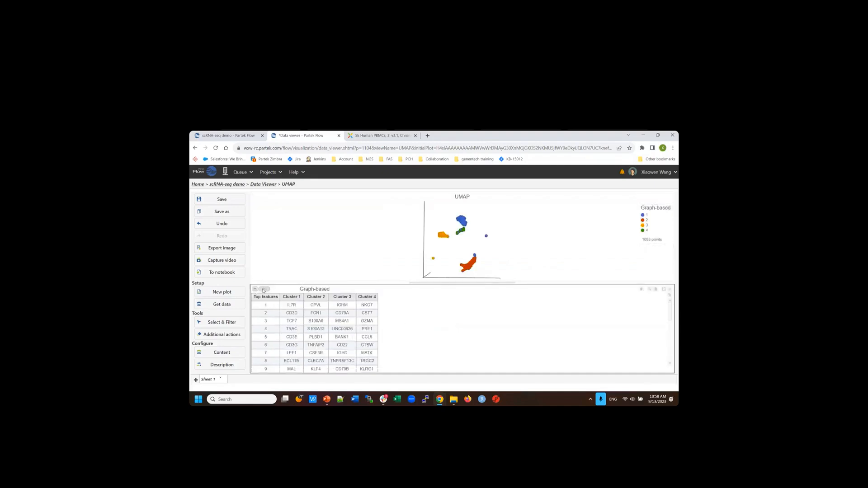
- Move the biomarker table beside the UMAP plot and place a duplicate of the UMAP below the original
left_click_drag(264, 288, 498, 236)
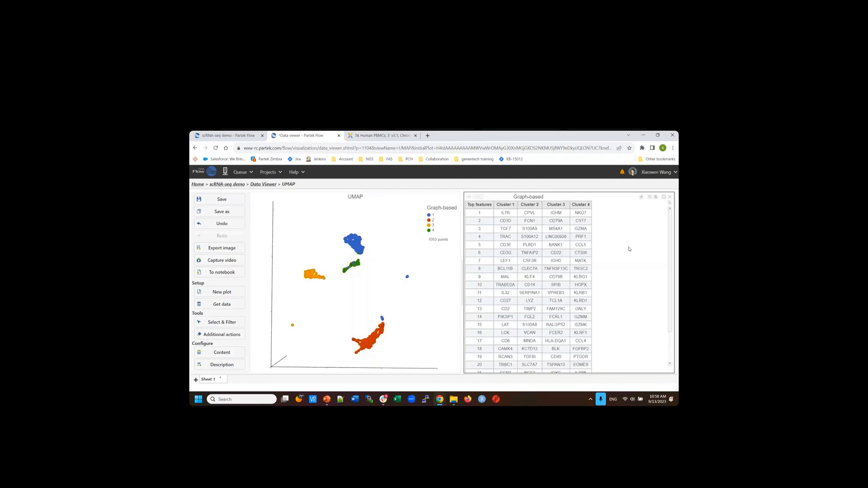
mouse_move(445, 204)
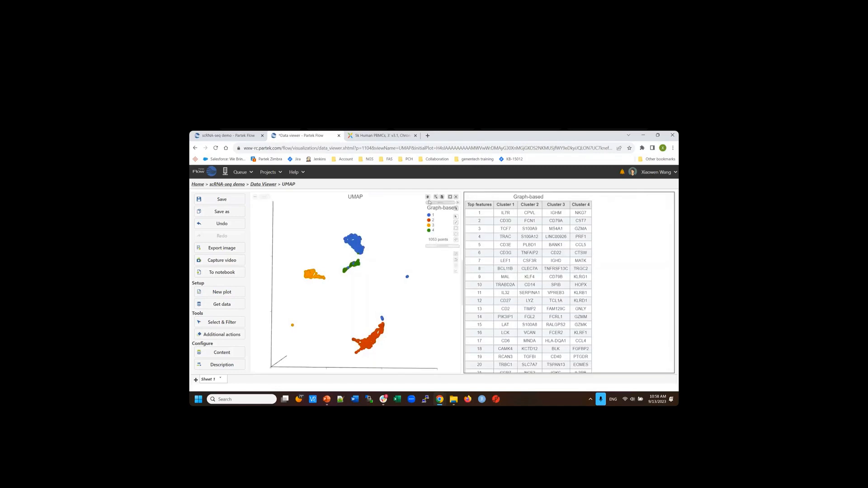
left_click_drag(427, 197, 359, 300)
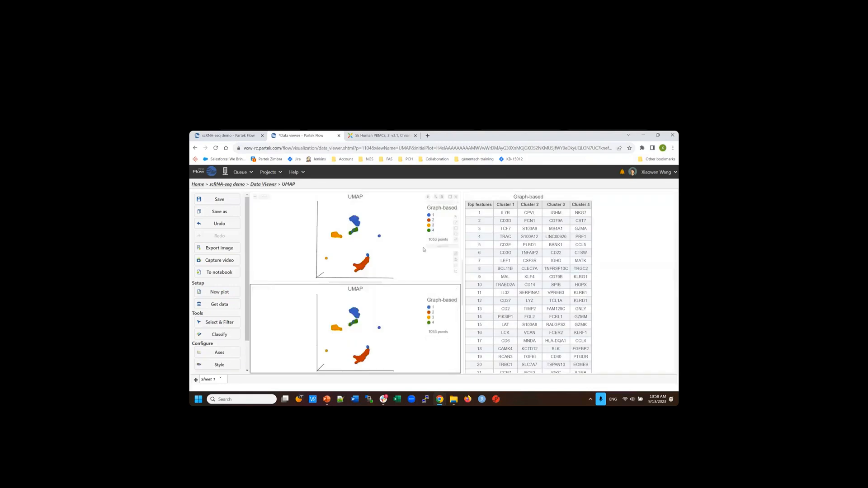
left_click(455, 260)
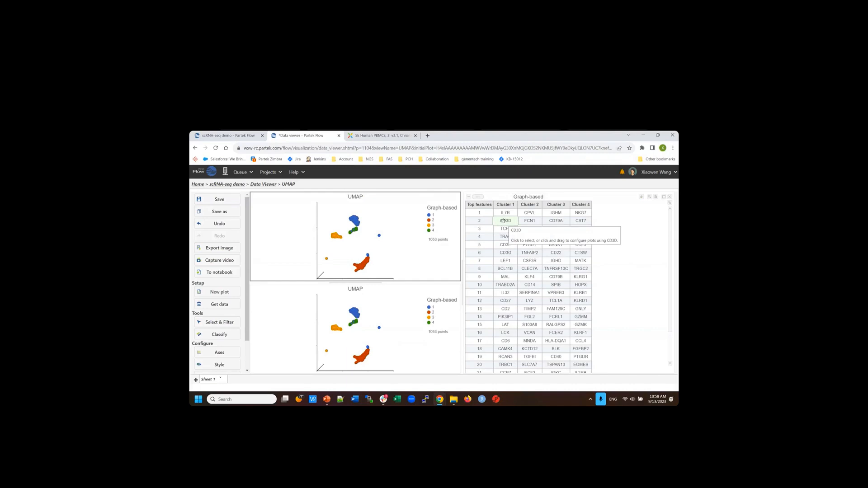
- Color the duplicate UMAP by the cluster 1 marker CD3D, enlarge the plot and move its legend inward
left_click_drag(507, 221, 299, 334)
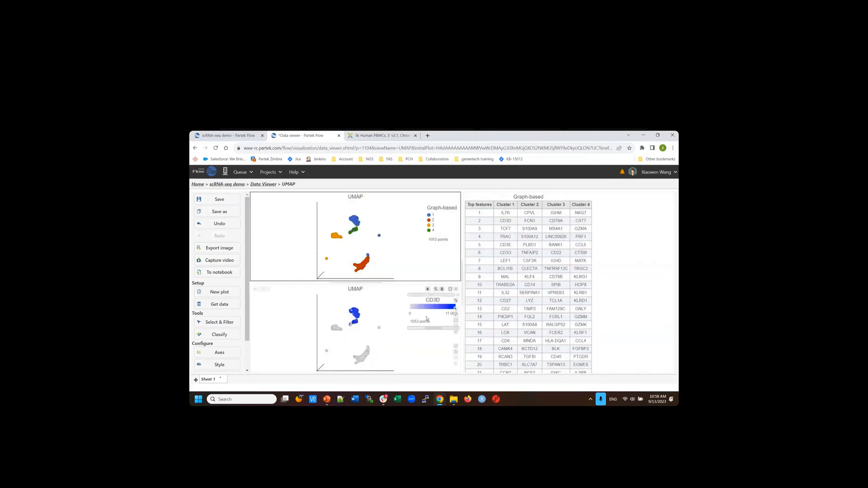
left_click(450, 288)
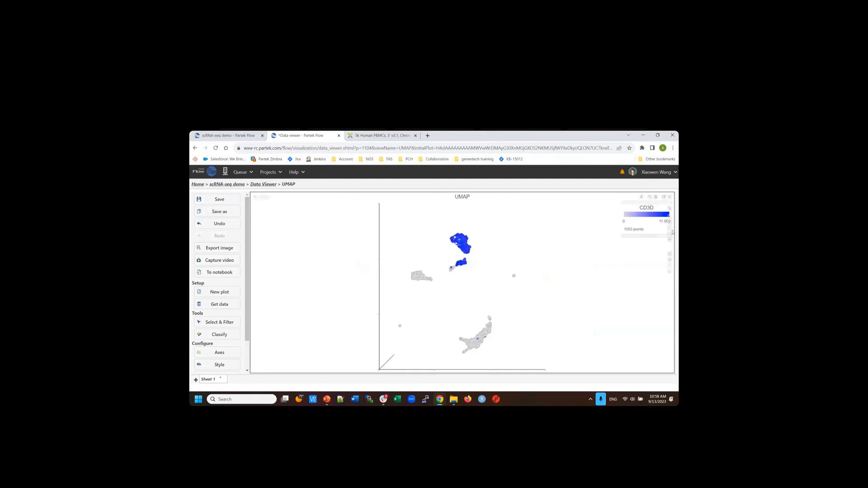
left_click_drag(645, 204, 601, 209)
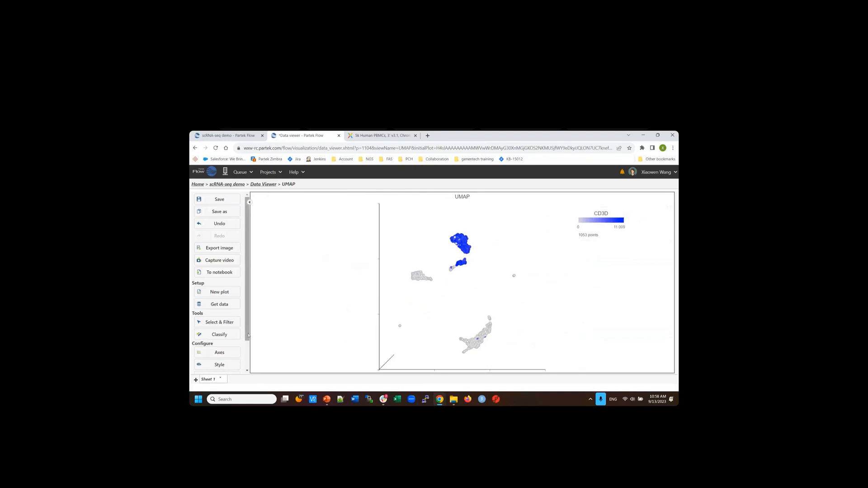
- Check in the style settings which data node supplies the CD3D coloring, leaving the source unchanged
scroll(246, 340, "down", 2)
left_click(219, 331)
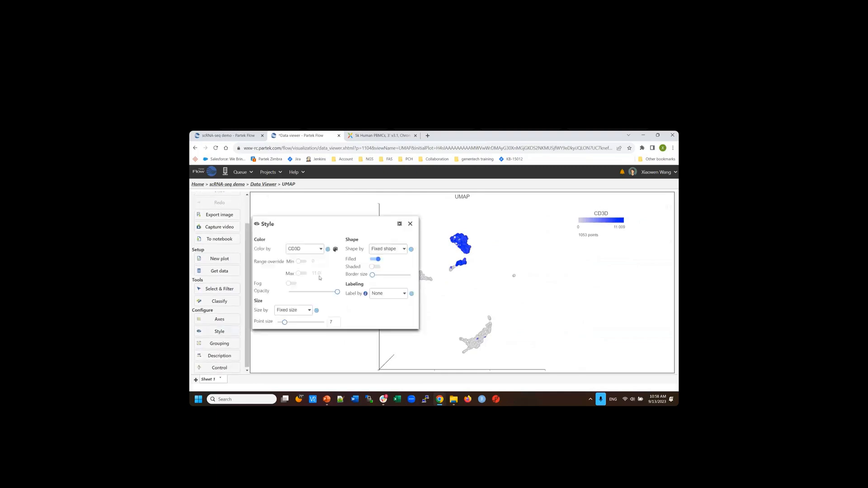
left_click(328, 249)
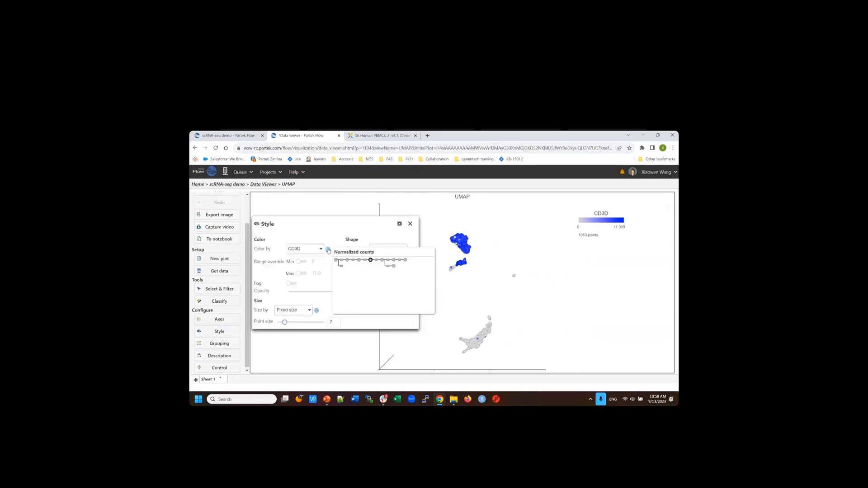
left_click(328, 250)
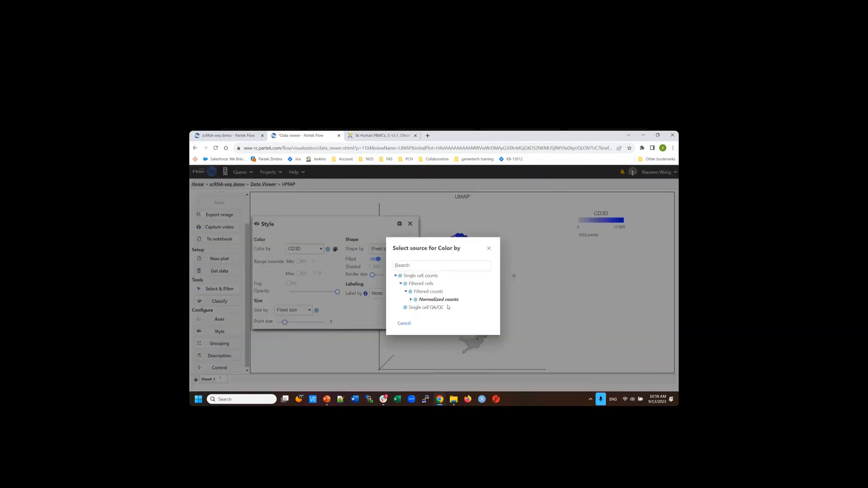
left_click(489, 249)
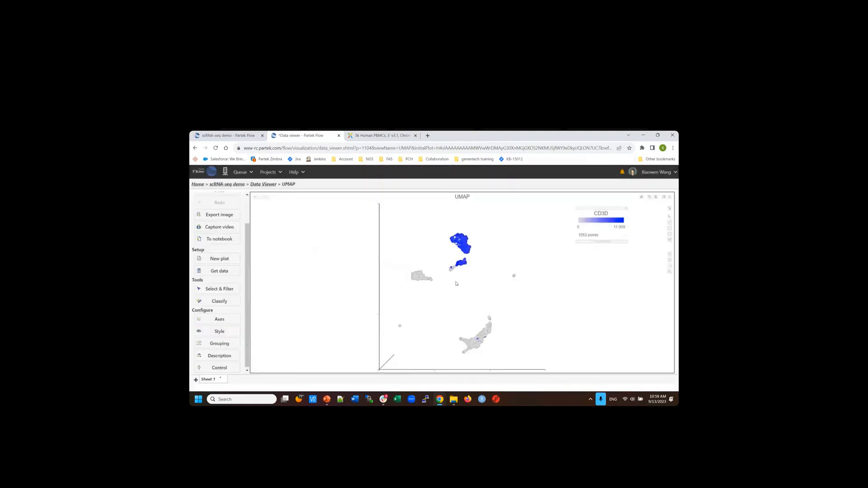
- Rotate the CD3D-colored UMAP to examine which clusters express the gene, then reset the view and restore the plot size
left_click_drag(477, 282, 472, 235)
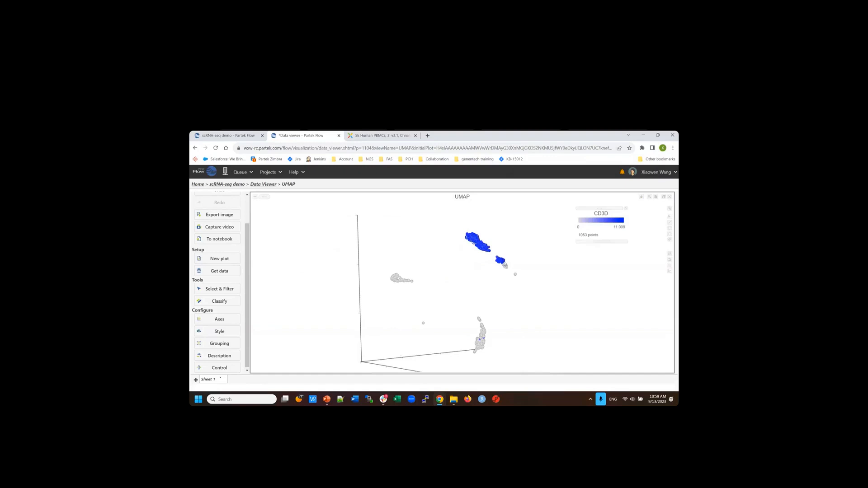
left_click_drag(503, 283, 376, 307)
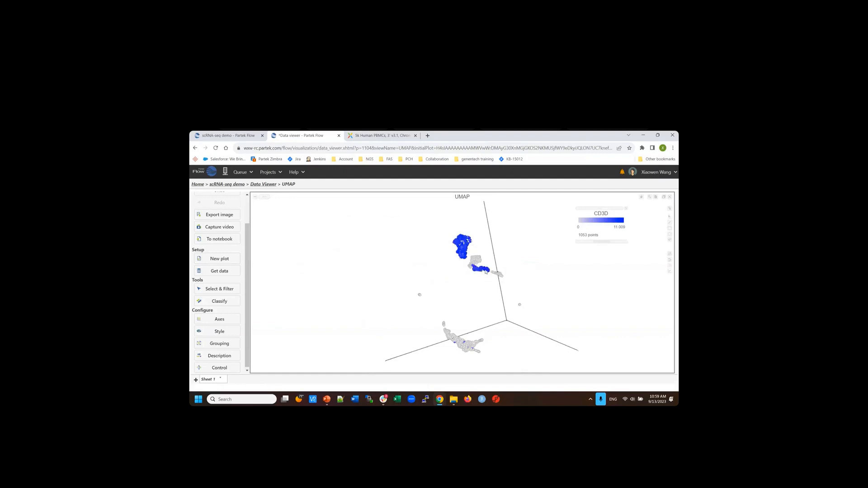
left_click_drag(480, 302, 622, 292)
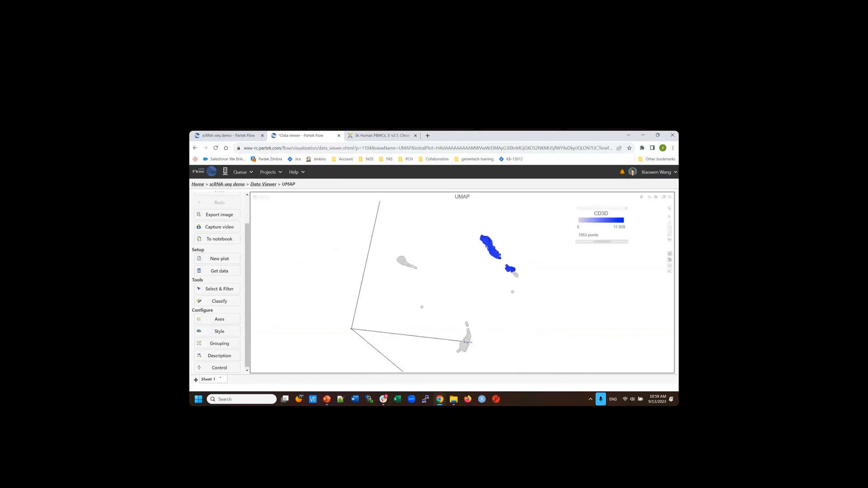
left_click(669, 254)
left_click(663, 197)
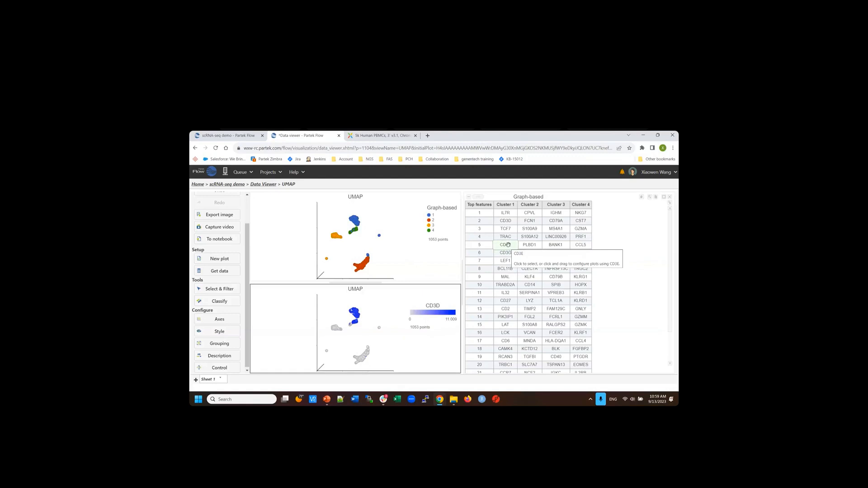
- Color the duplicate UMAP by two genes together, with CD3E as the green feature and CD3D as the red feature
left_click_drag(507, 244, 313, 346)
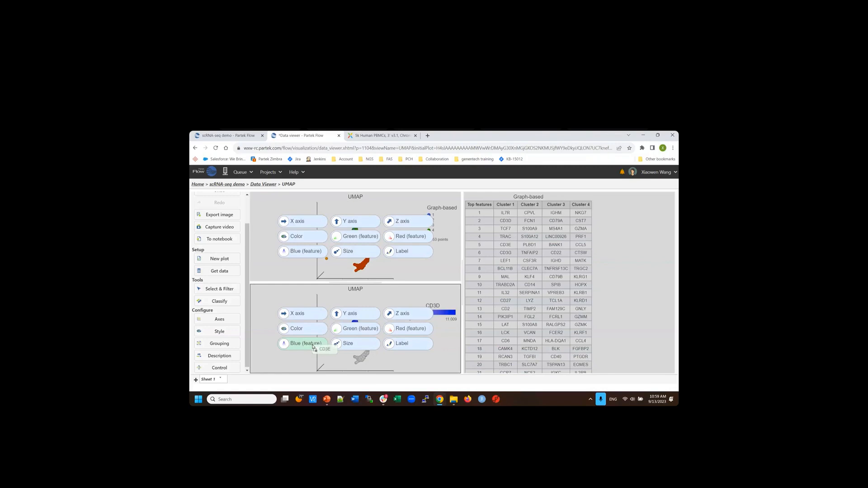
left_click_drag(313, 347, 361, 332)
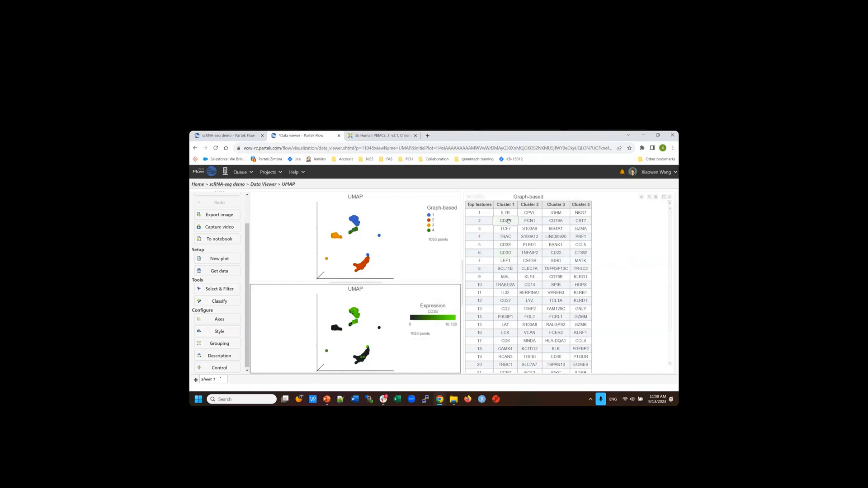
left_click_drag(508, 221, 447, 308)
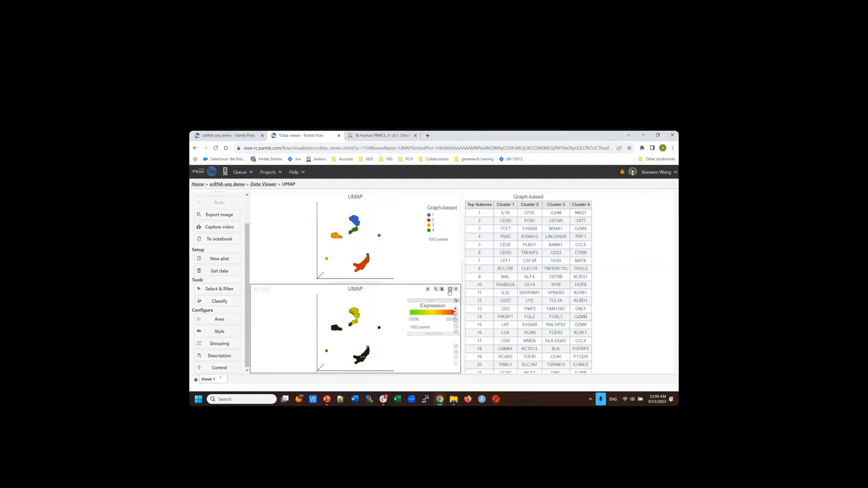
- Enlarge the two-gene UMAP and select a single red cell in cluster 1 to examine its CD3E and CD3D expression
left_click(450, 289)
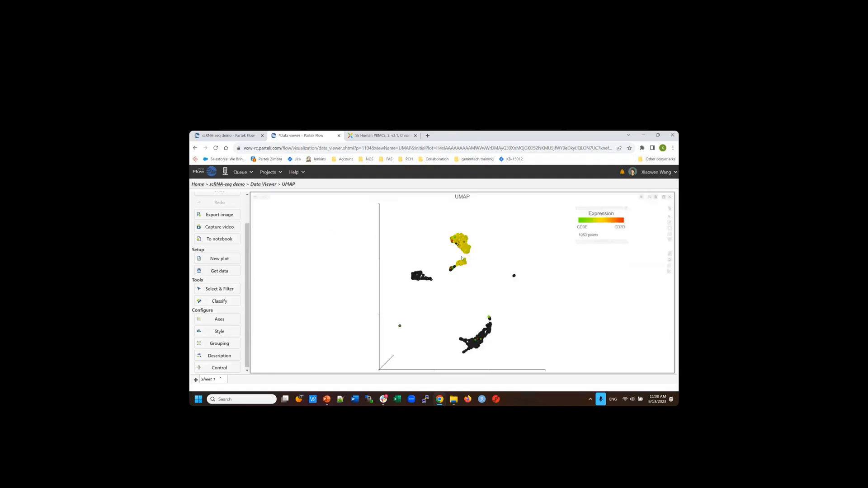
scroll(478, 274, "up", 5)
left_click_drag(493, 237, 485, 315)
scroll(484, 316, "up", 3)
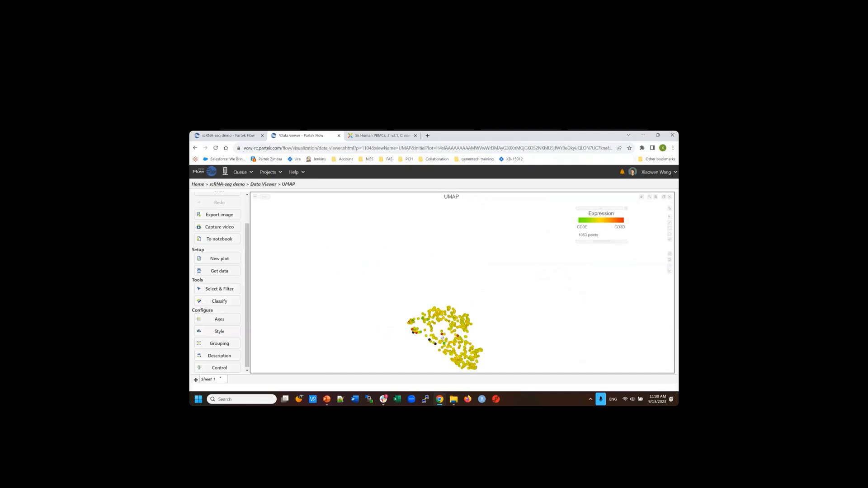
mouse_move(442, 336)
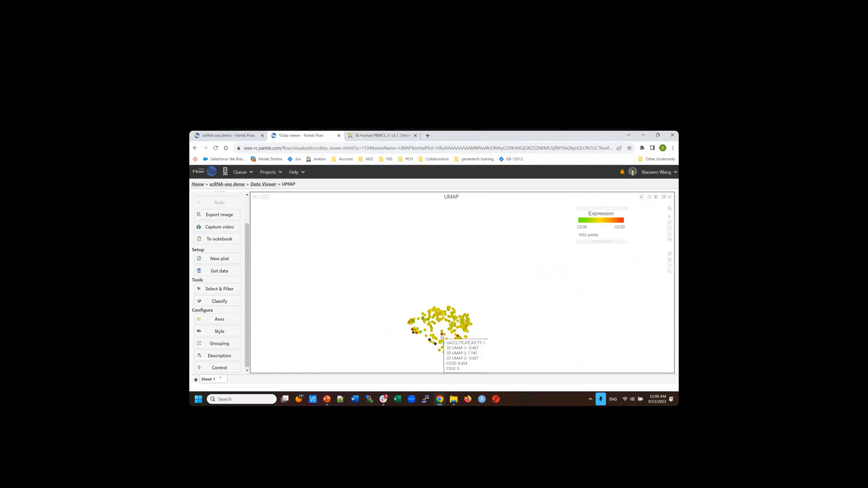
left_click(442, 336)
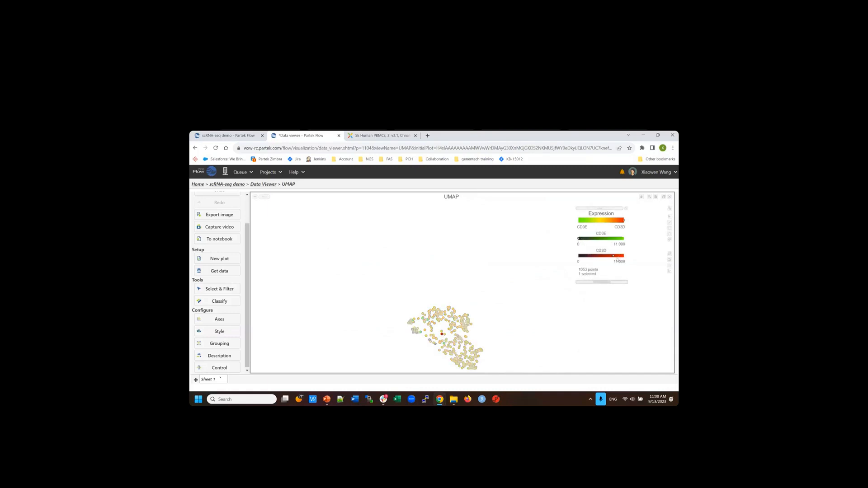
left_click(498, 315)
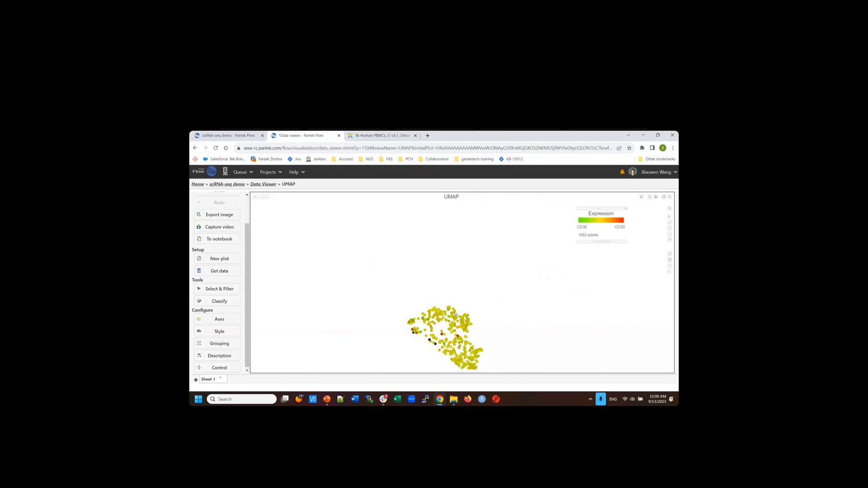
left_click(455, 312)
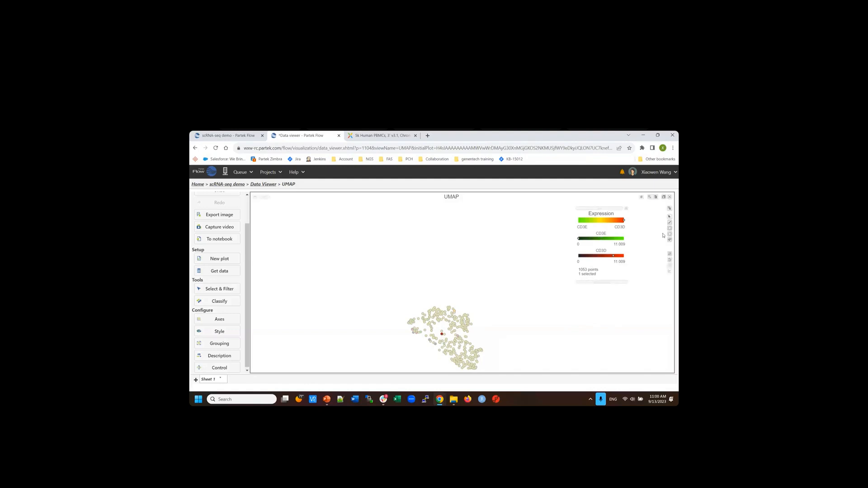
left_click(669, 260)
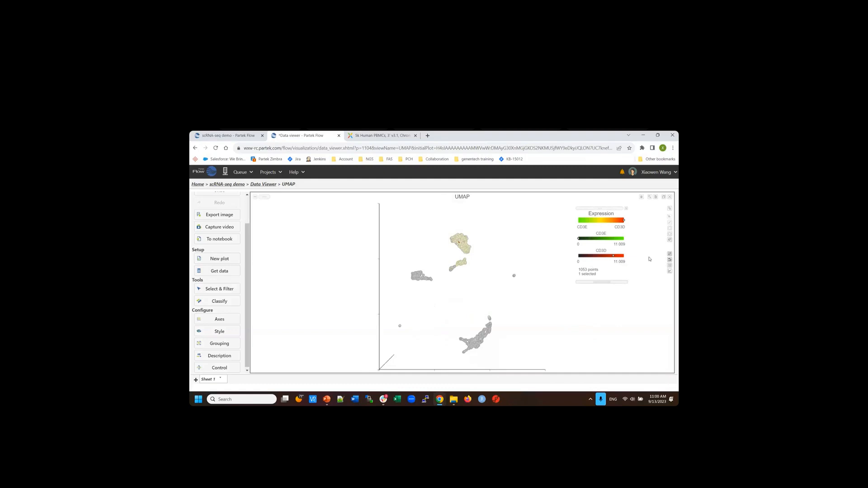
- Clear the cell selection, restore the multi-plot layout and color the expression UMAP by CD3E, CD14 and CD79A from the marker table
left_click(497, 267)
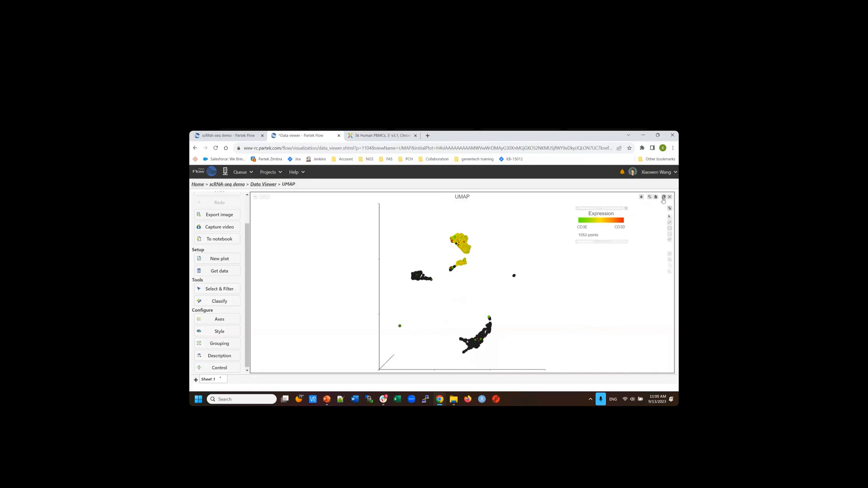
left_click(663, 198)
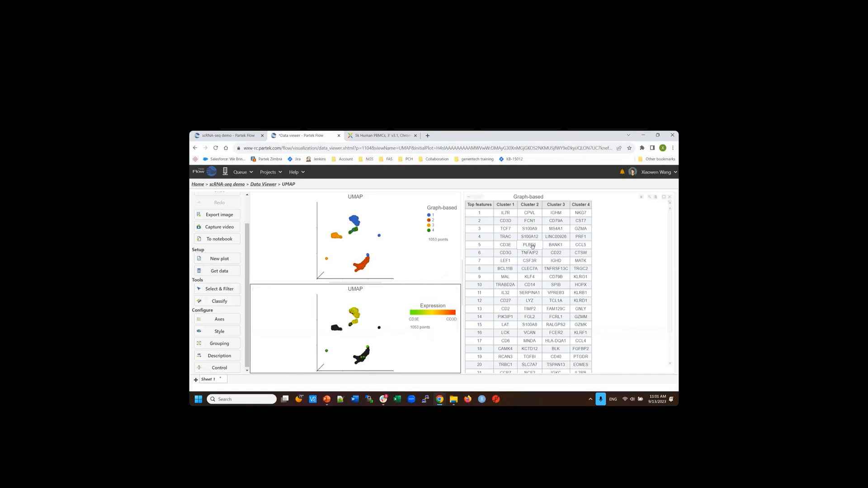
left_click(530, 284)
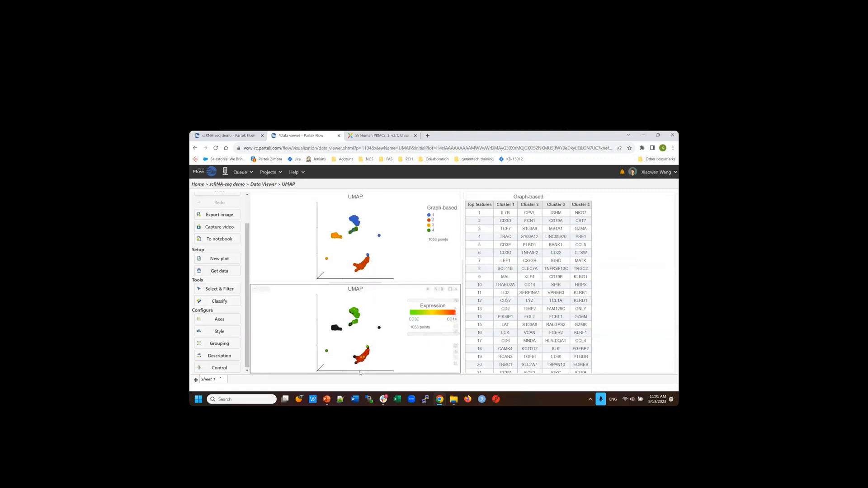
left_click(553, 221)
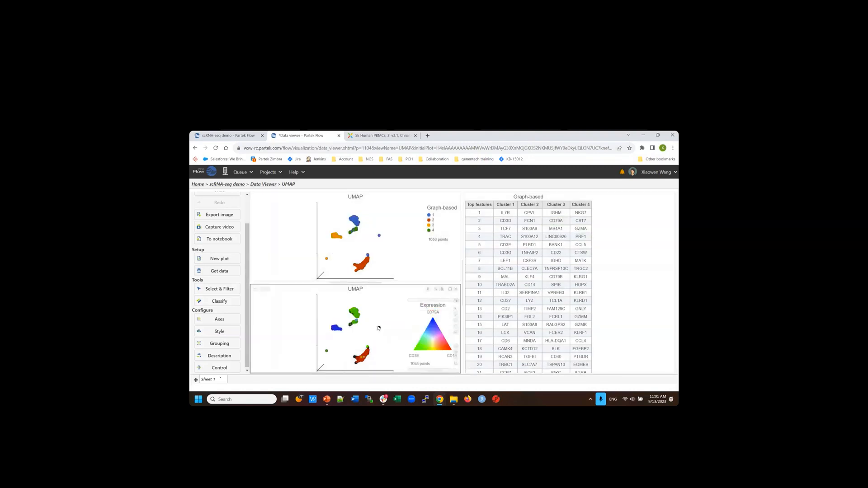
- Examine the three-gene expression UMAP at full size and inspect a cell in the CD79A-expressing cluster
left_click(450, 289)
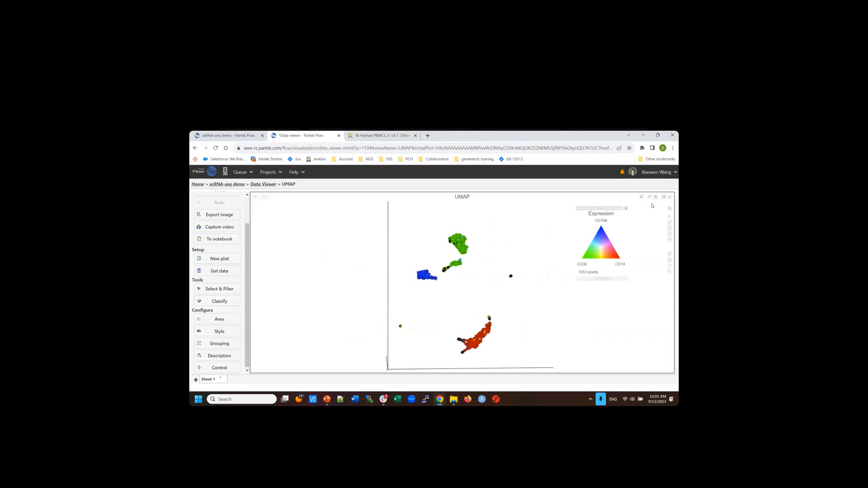
left_click(663, 197)
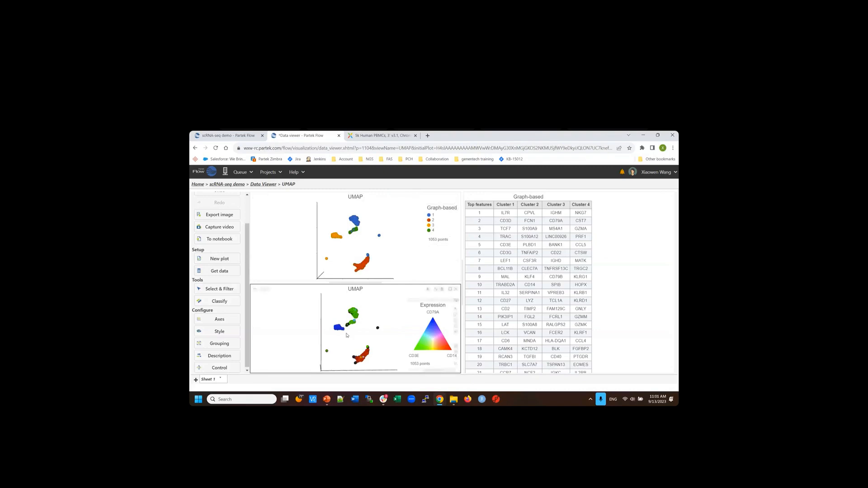
mouse_move(336, 329)
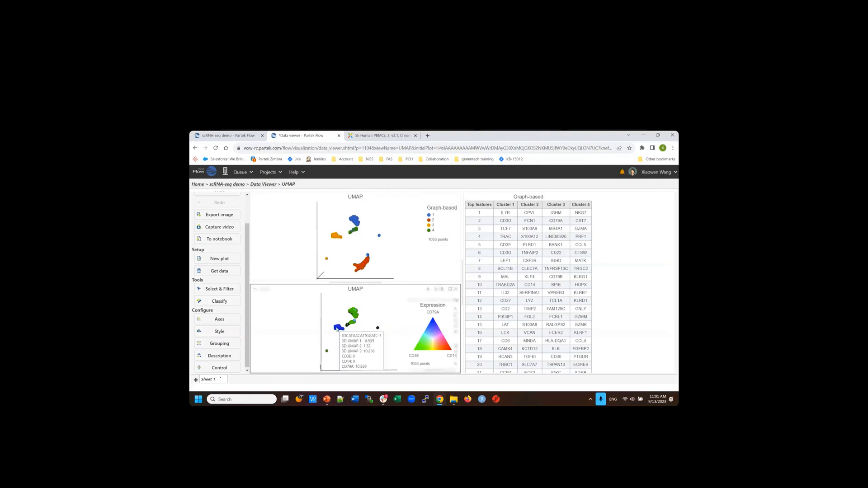
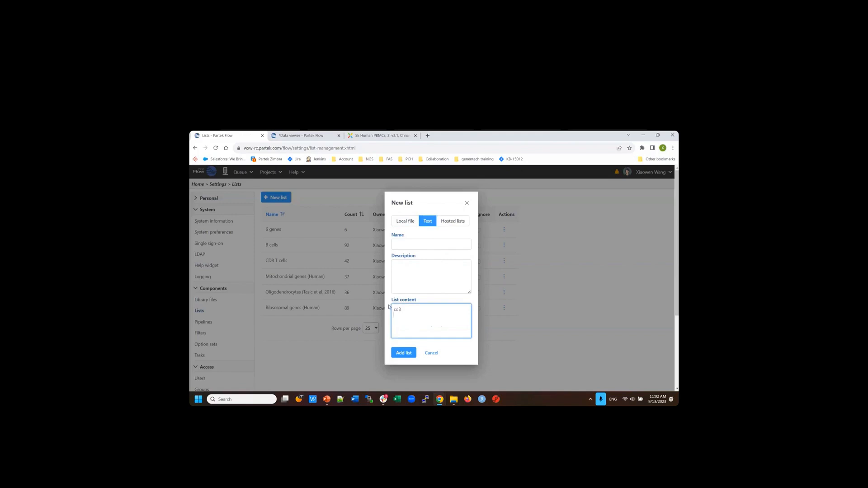
- Enter cd3 and cd4 on separate lines as the content of the new text list
type("3 ")
type("cd4")
- Browse the hosted gene lists with 15 rows per page, and leave the new list dialog without adding any
left_click(453, 221)
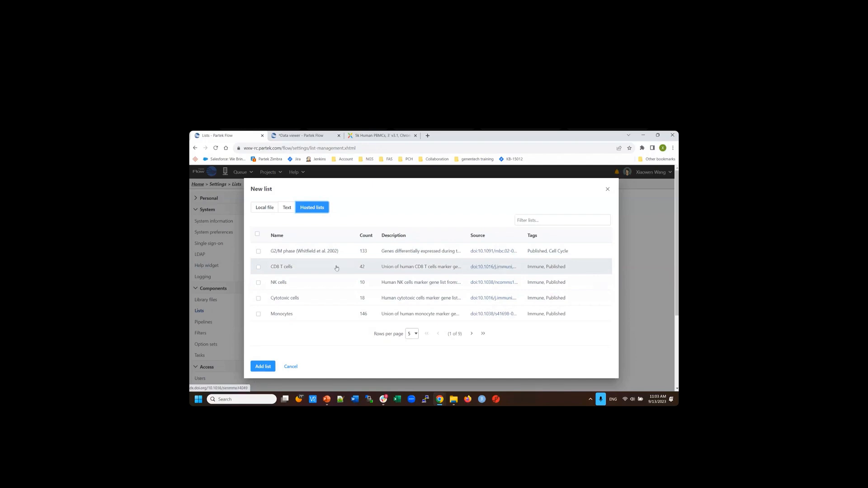
left_click(471, 334)
left_click(412, 334)
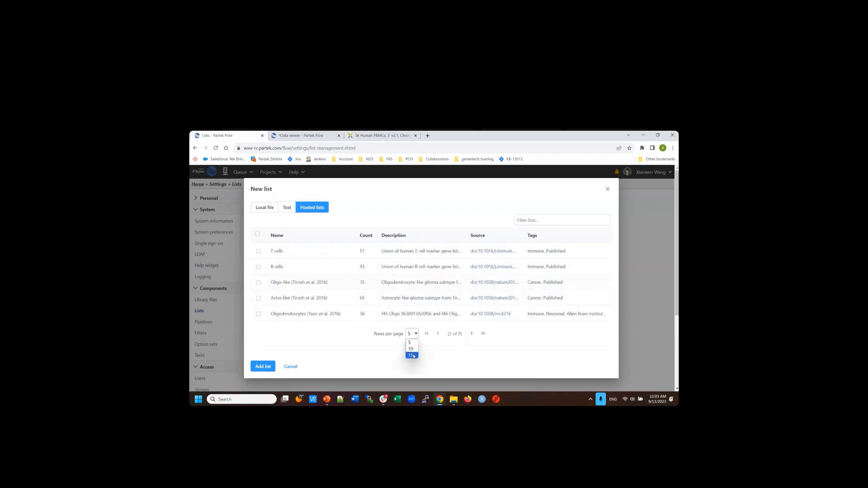
left_click(414, 355)
scroll(453, 302, "down", 3)
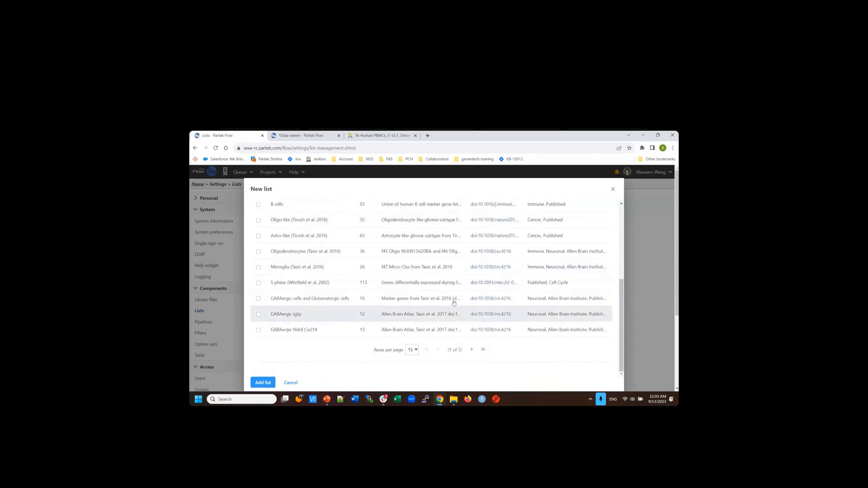
left_click(472, 349)
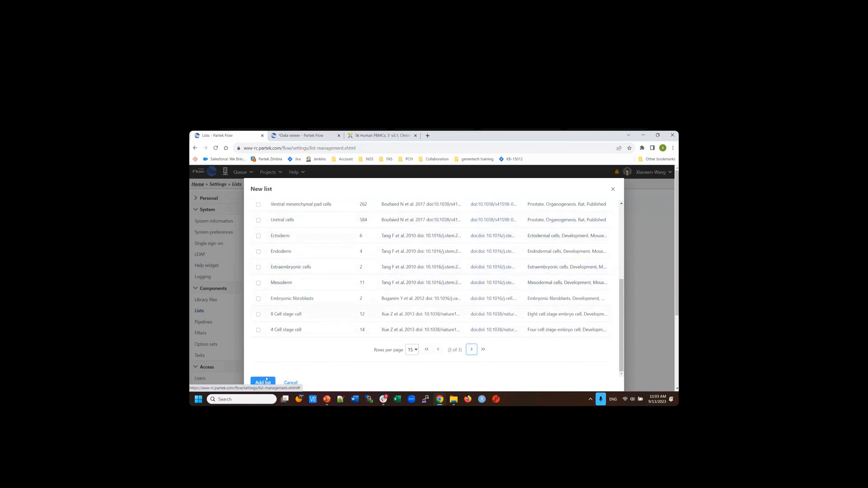
left_click(293, 384)
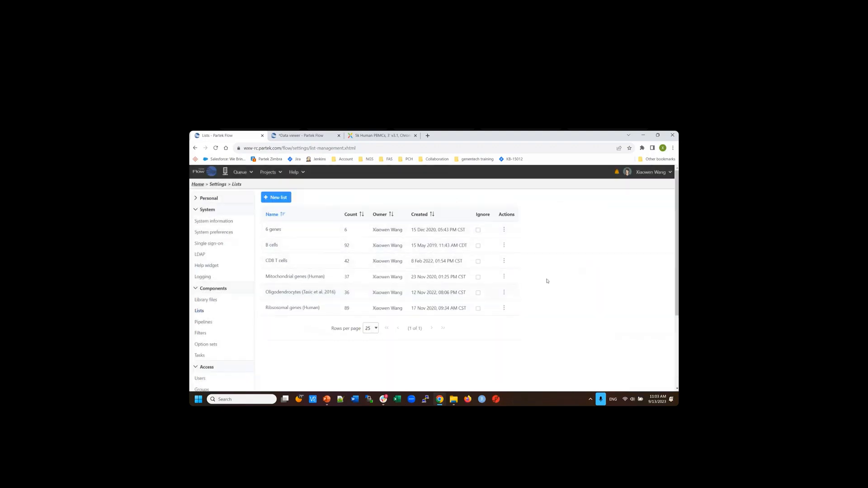
- Examine the name, description and gene content of the B cells list, and close it without saving
left_click(504, 246)
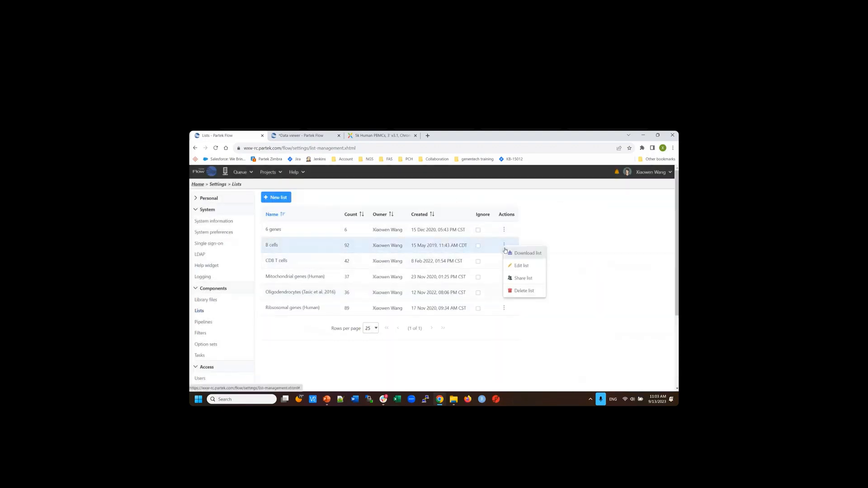
left_click(521, 266)
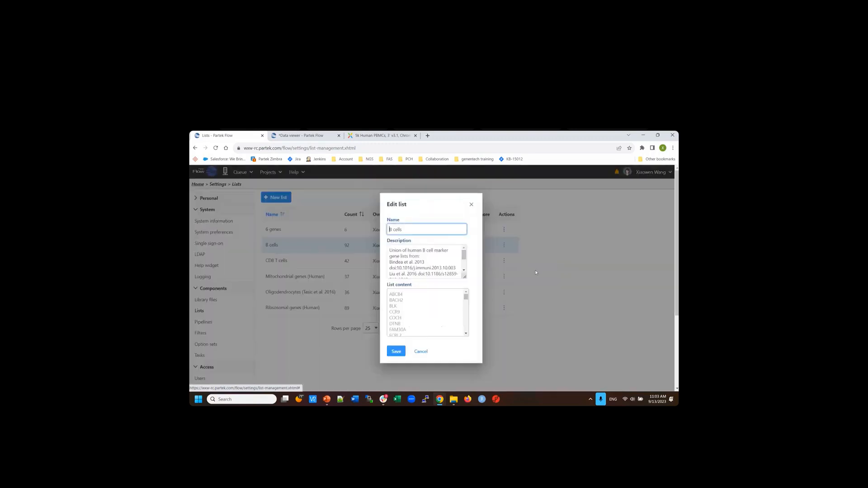
left_click_drag(406, 230, 391, 229)
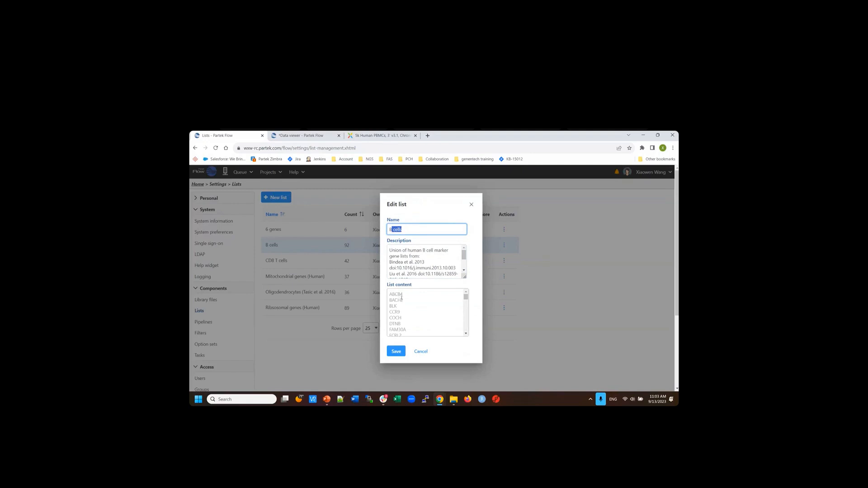
mouse_move(463, 299)
left_mouse_down()
mouse_move(467, 309)
mouse_move(469, 294)
left_mouse_up()
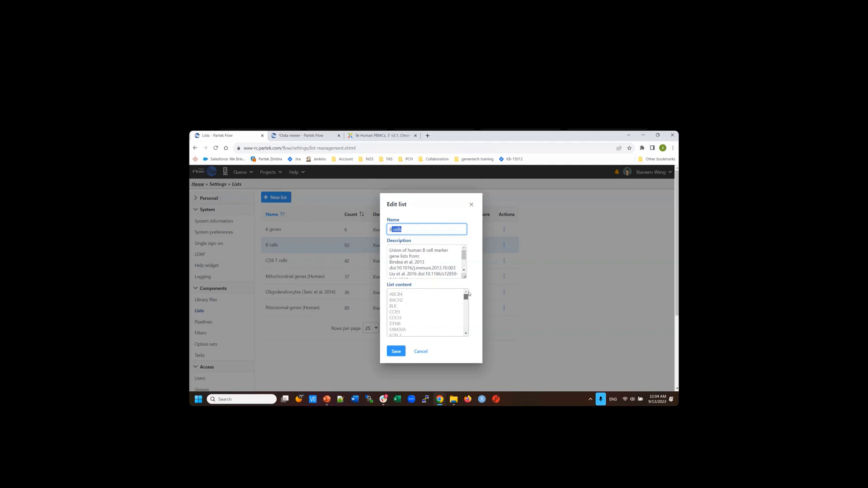
left_click(471, 205)
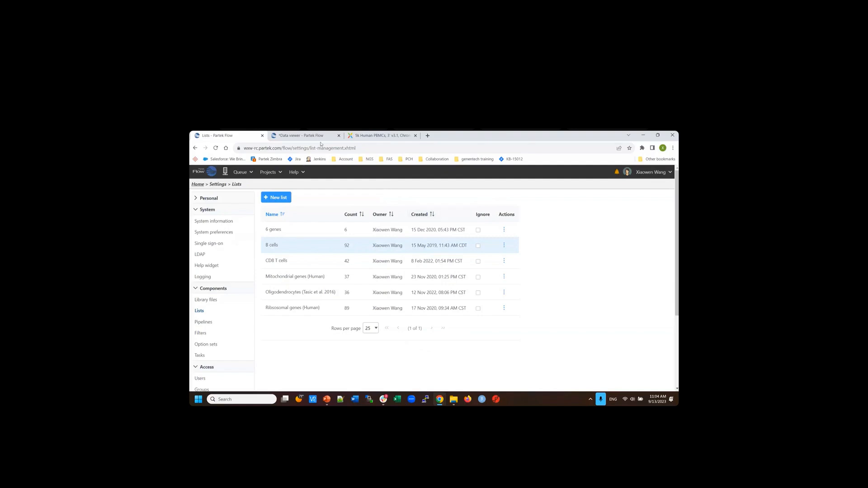
- Return to the Data viewer and color the expression UMAP by feature list, using the B cells list
left_click(301, 135)
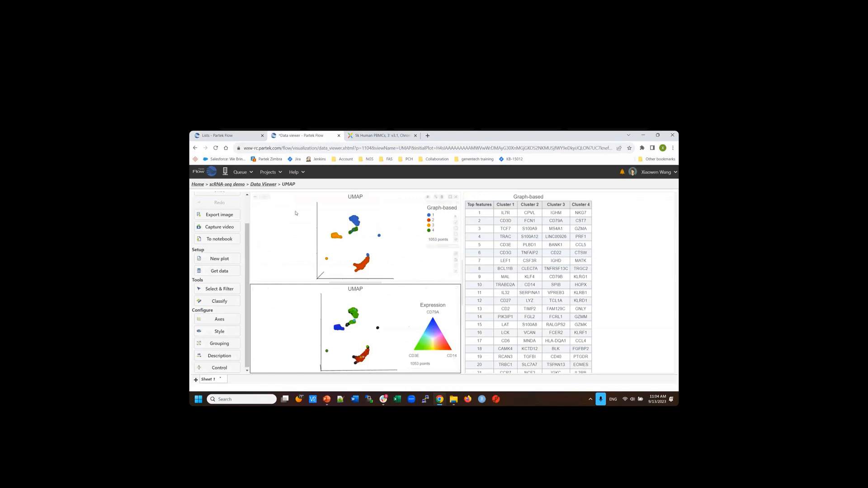
left_click(228, 136)
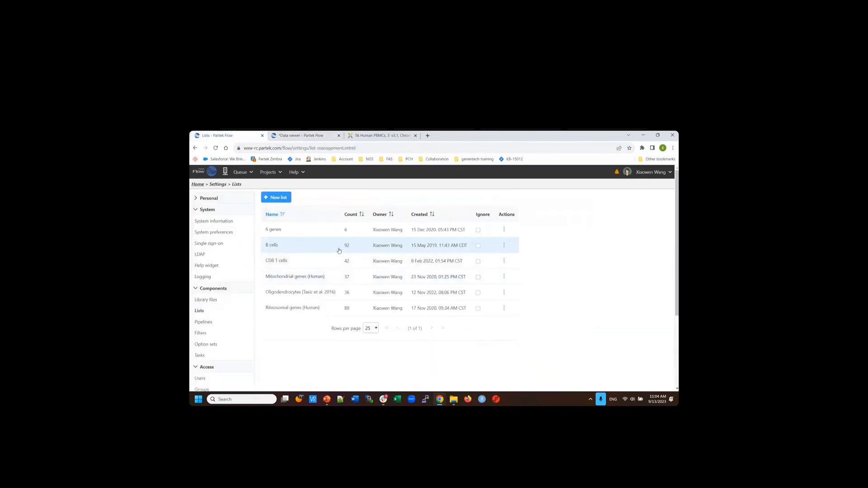
left_click(301, 135)
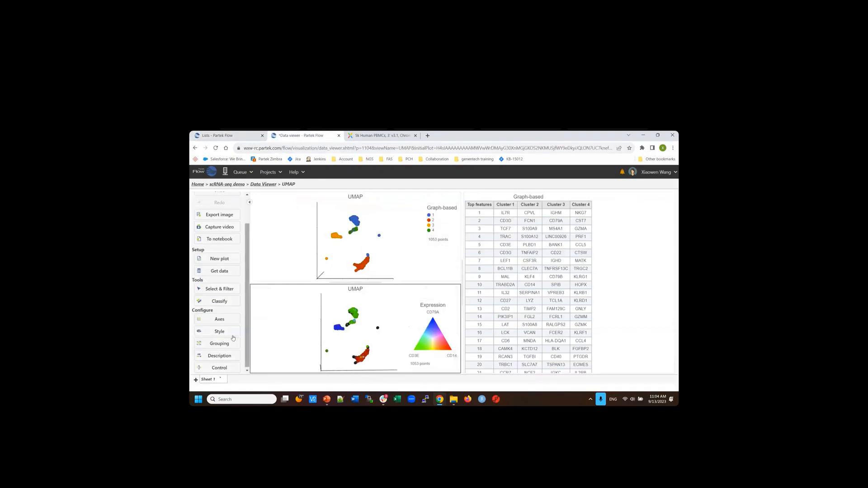
left_click(216, 332)
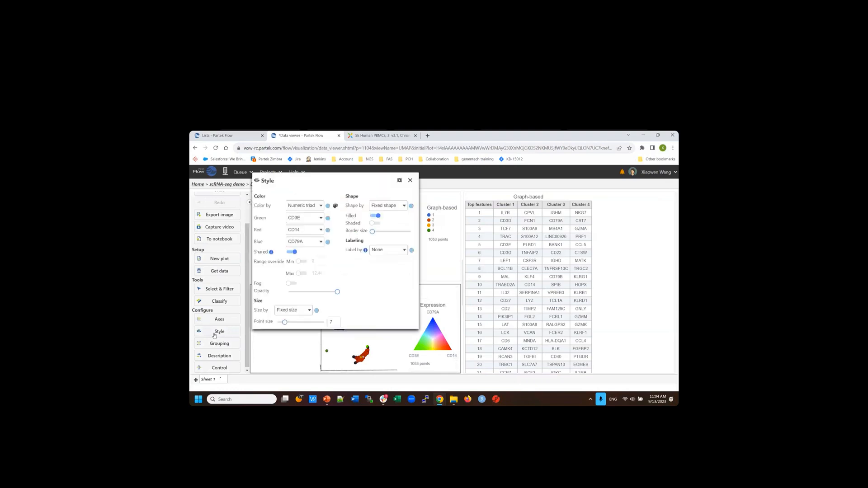
left_click(327, 206)
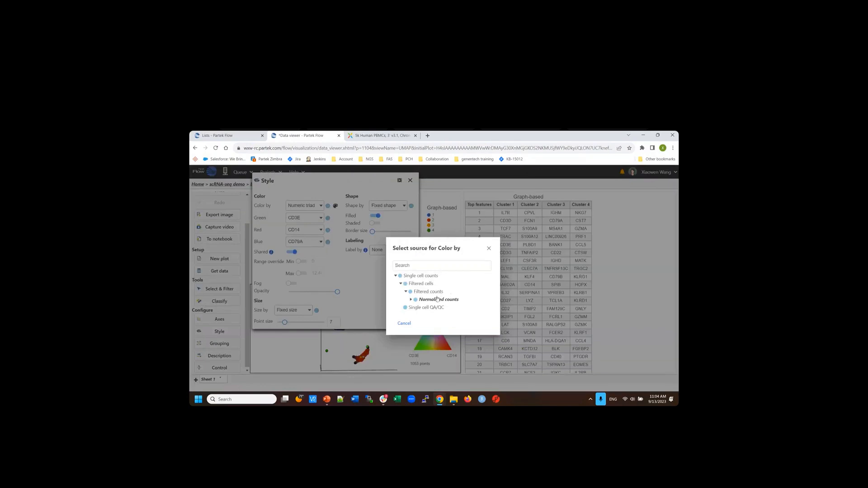
mouse_move(420, 302)
left_click(487, 248)
left_click(318, 206)
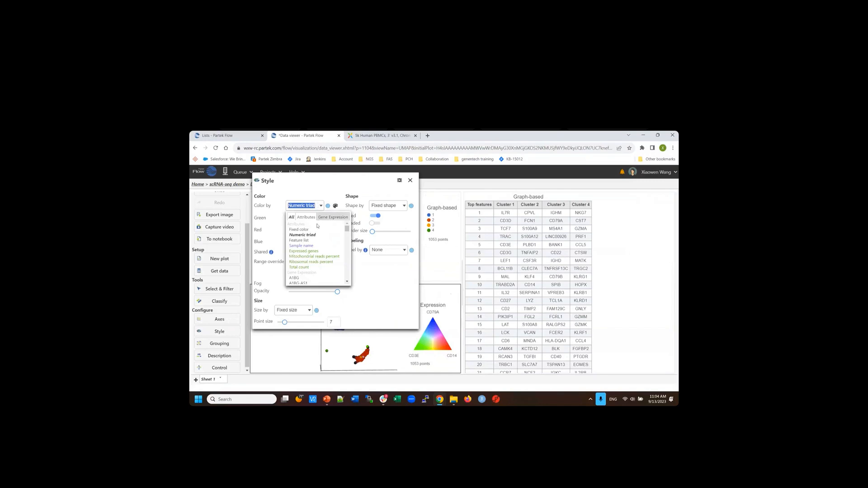
left_click(301, 241)
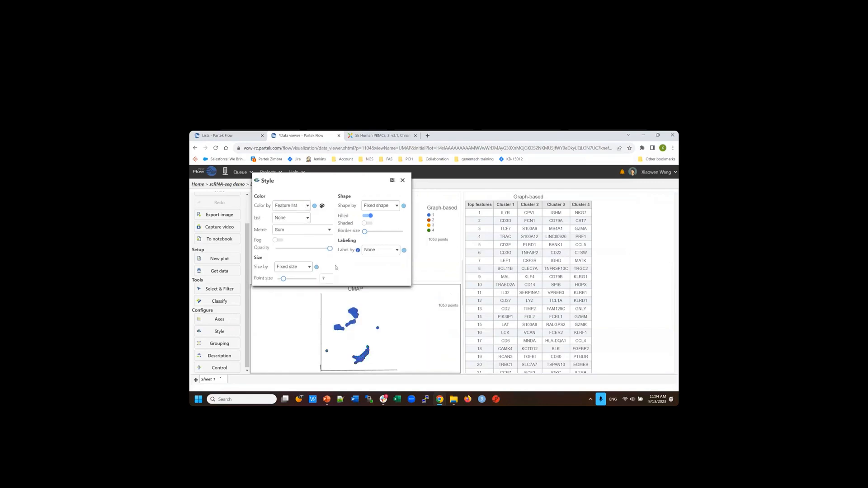
left_click(310, 218)
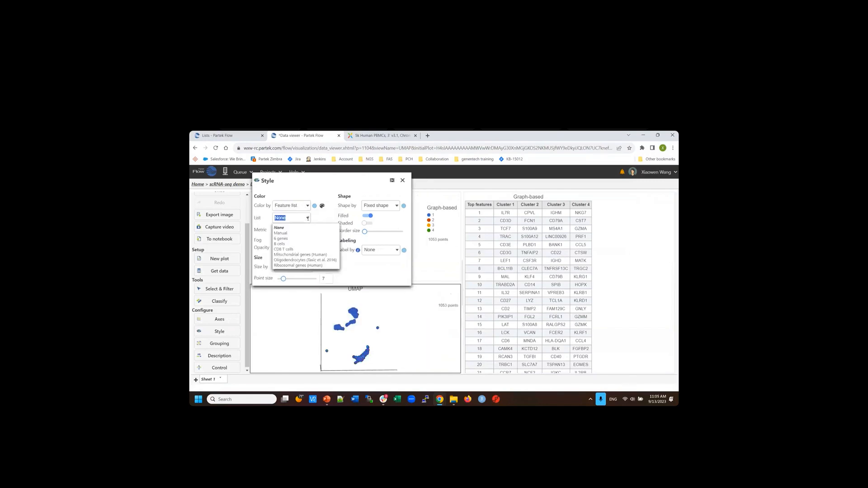
left_click(286, 245)
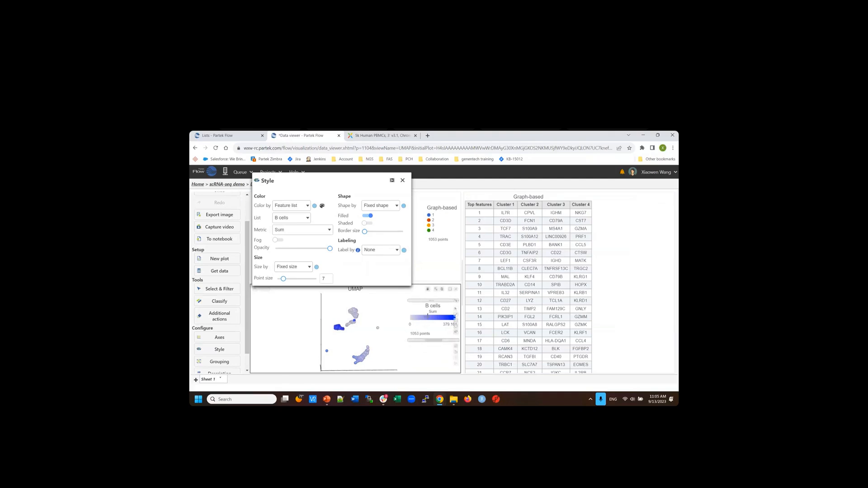
- Try Mean as the metric for the B cells coloring, restore Sum, and close the style settings
left_click(329, 231)
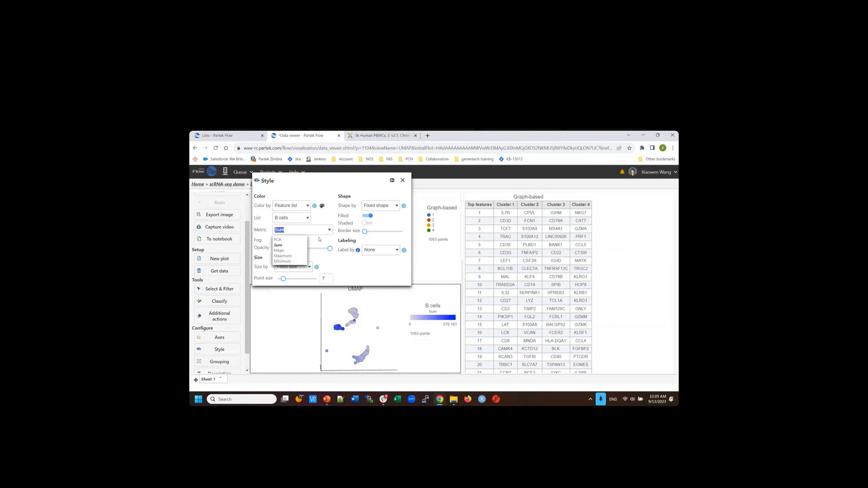
left_click(278, 252)
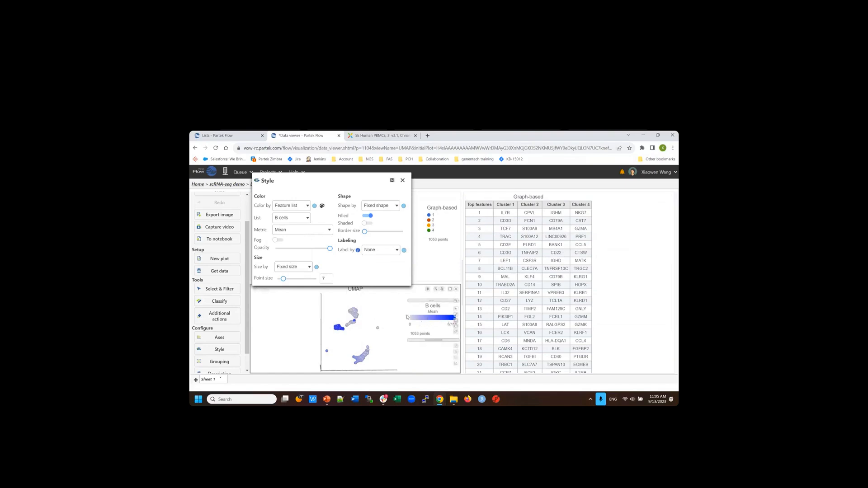
left_click(326, 230)
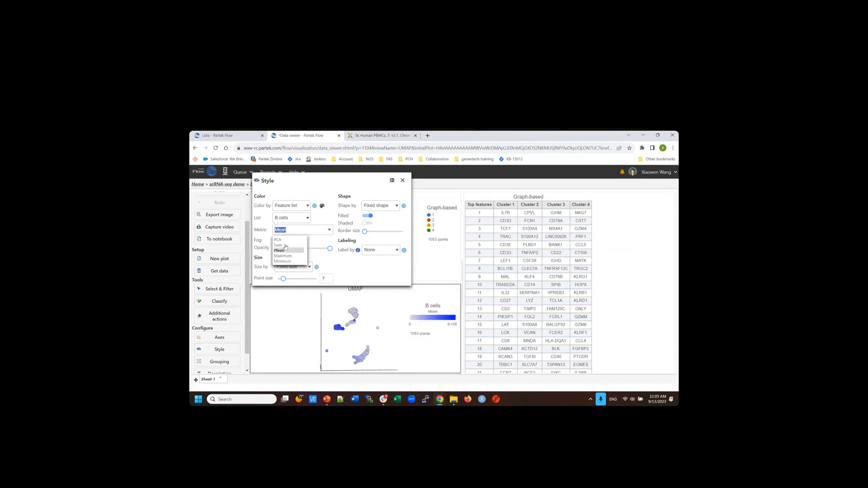
left_click(284, 247)
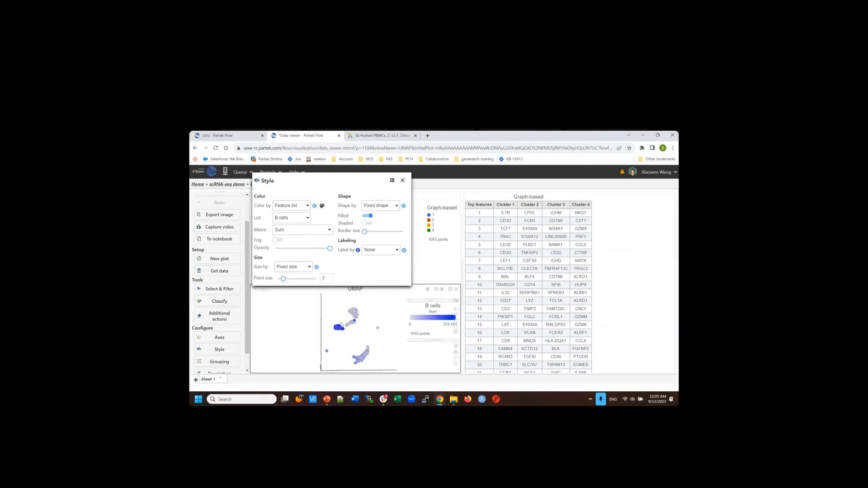
left_click(402, 180)
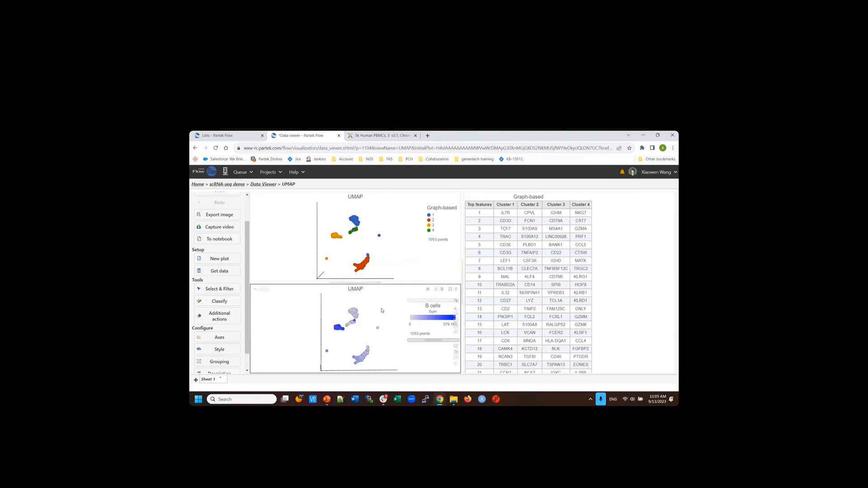
- Enlarge the graph-based UMAP and inspect the cells of cluster 2 up close
left_click(397, 267)
mouse_move(397, 267)
left_mouse_down()
mouse_move(311, 265)
mouse_move(402, 264)
mouse_move(394, 271)
left_mouse_up()
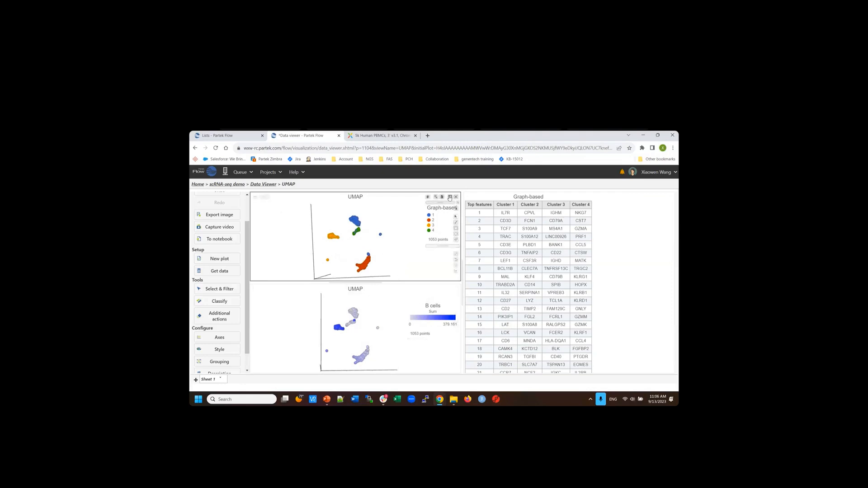
left_click(450, 197)
scroll(516, 328, "up", 3)
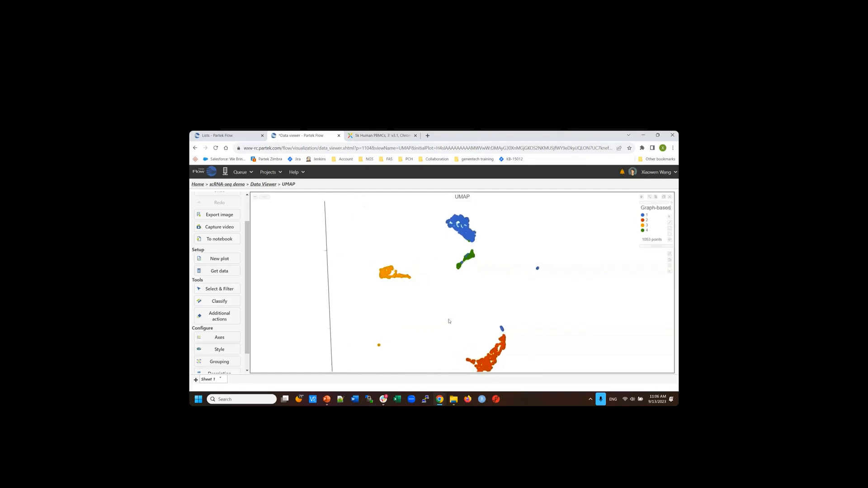
left_click_drag(433, 296, 404, 206)
left_click_drag(472, 303, 478, 304)
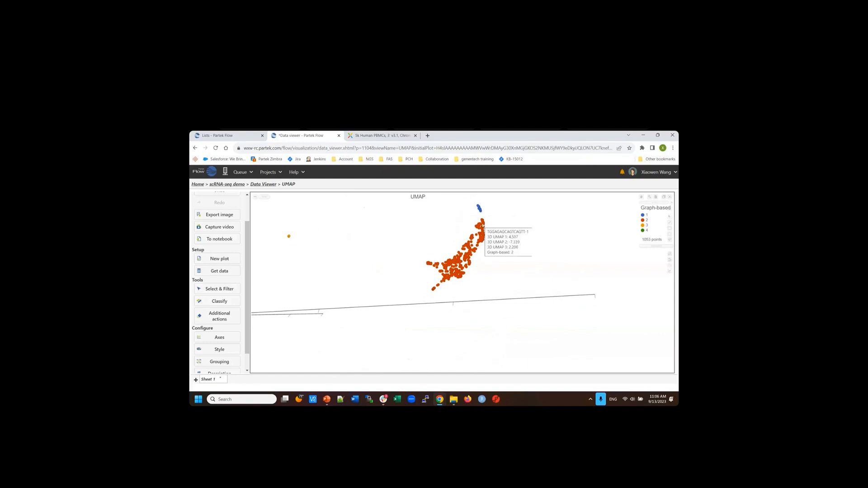
- Set the point size of the enlarged graph-based UMAP to 7 and close the style settings
left_click(220, 349)
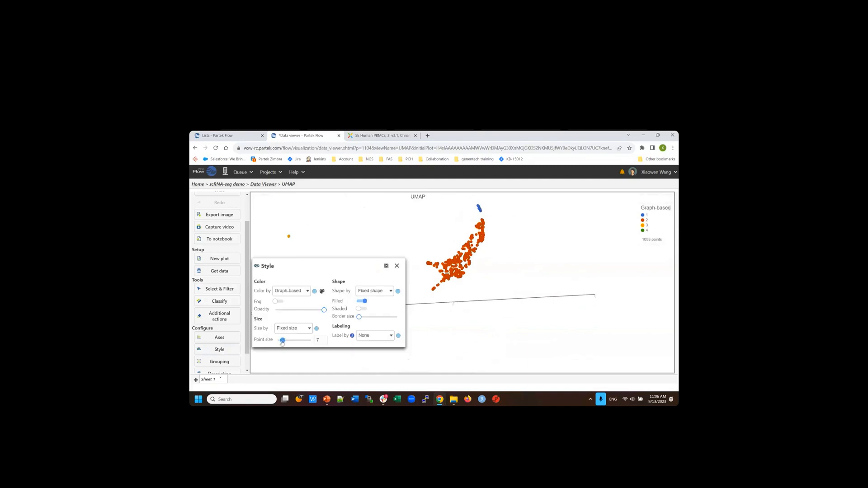
left_click_drag(287, 343, 282, 344)
left_click(397, 265)
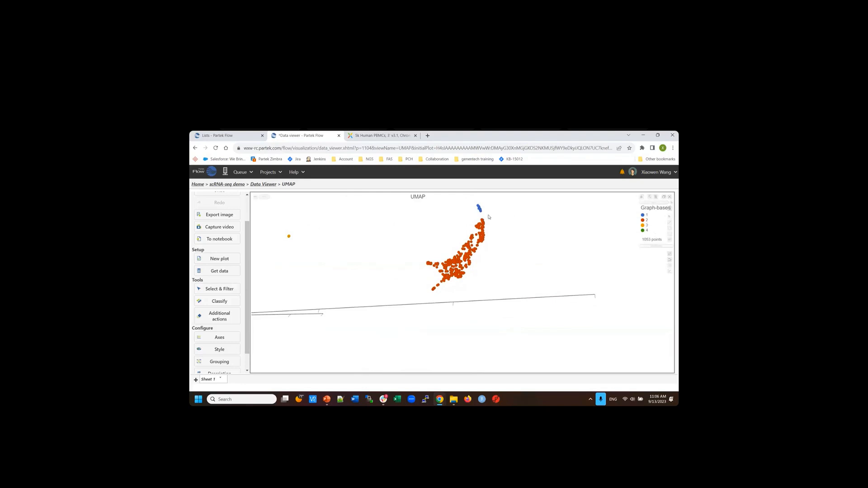
- Lasso-select the red cluster 2 cells in the enlarged graph-based UMAP, leaving out the nearby blue cells
left_click(663, 198)
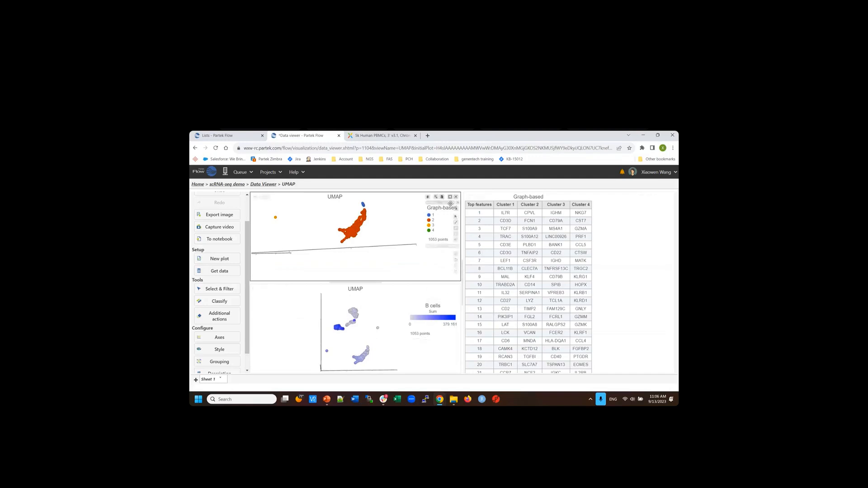
left_click(449, 197)
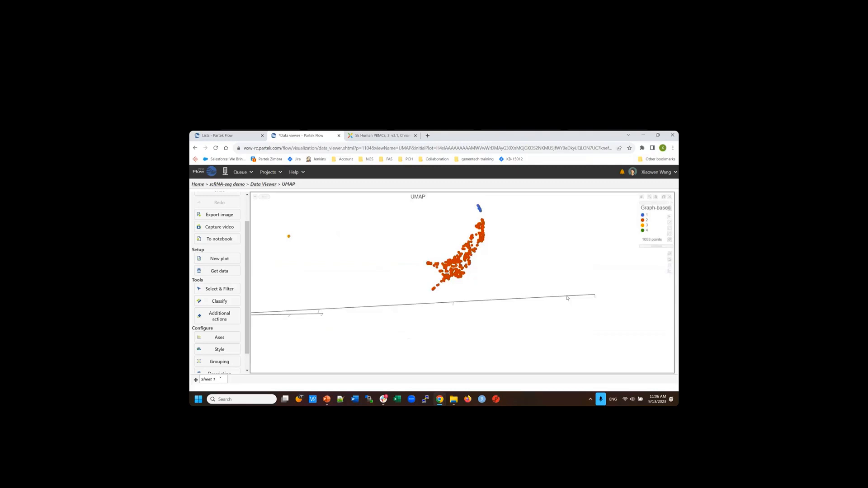
left_click(670, 241)
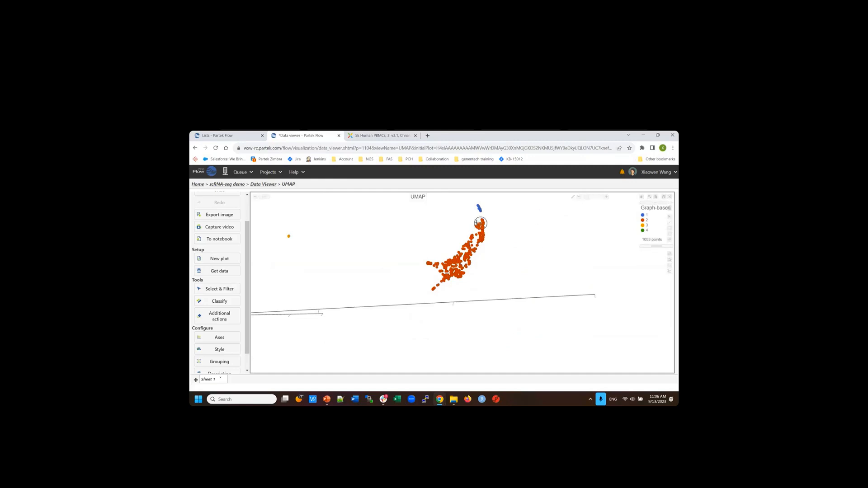
mouse_move(478, 218)
left_mouse_down()
mouse_move(464, 260)
mouse_move(430, 287)
mouse_move(442, 270)
mouse_move(427, 264)
mouse_move(454, 256)
mouse_move(478, 227)
mouse_move(459, 277)
mouse_move(486, 267)
left_mouse_up()
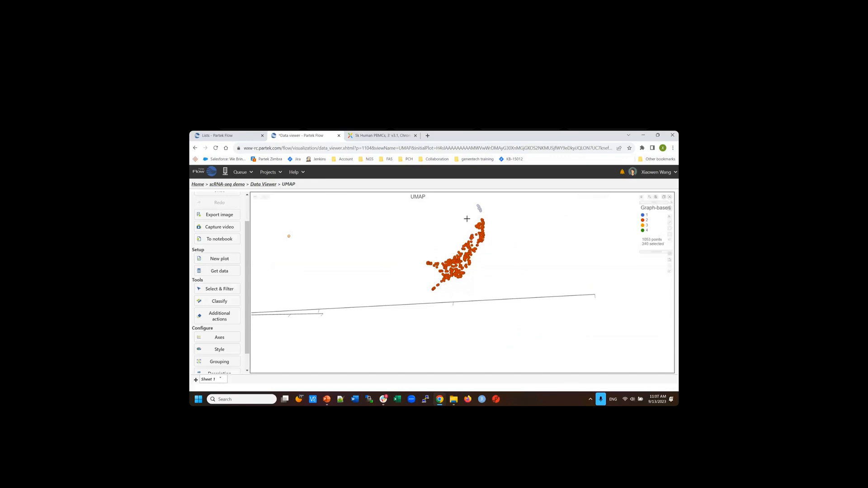
mouse_move(486, 217)
left_mouse_down()
mouse_move(497, 272)
mouse_move(413, 297)
mouse_move(397, 269)
mouse_move(439, 240)
left_mouse_up()
left_click_drag(439, 241, 439, 240)
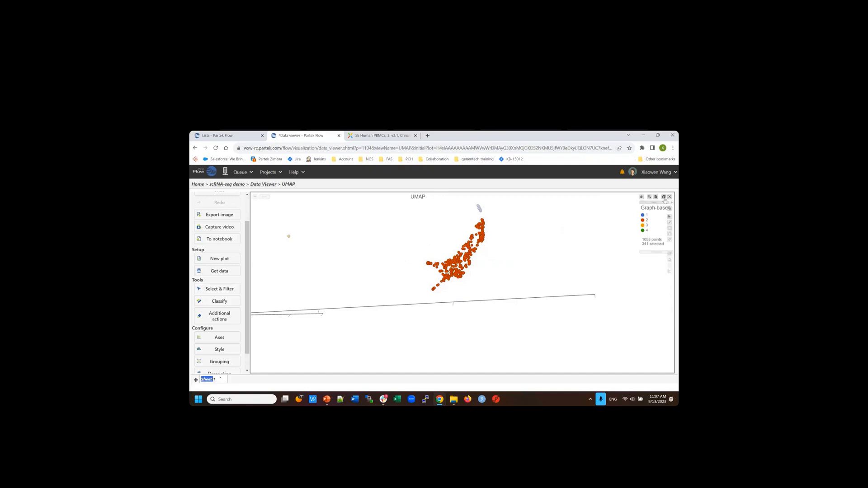
- Enlarge the legend of the graph-based UMAP and return the plot to its normal size beside the other plots
left_click(670, 260)
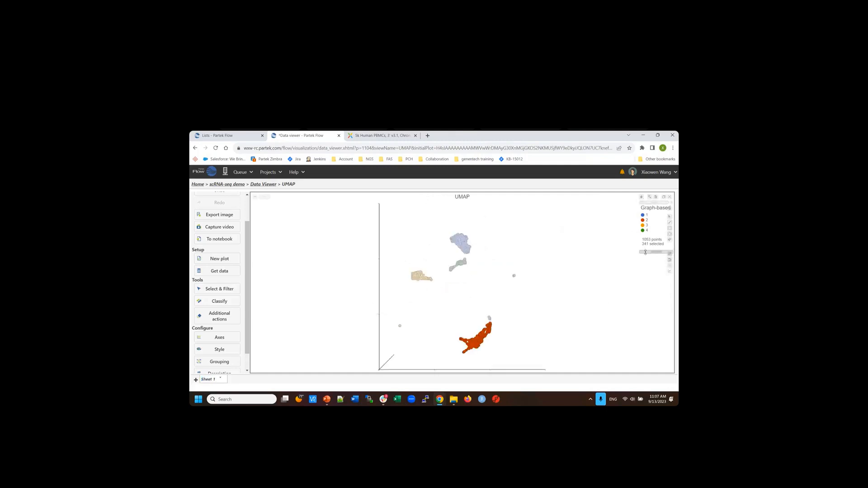
left_click_drag(644, 254, 623, 274)
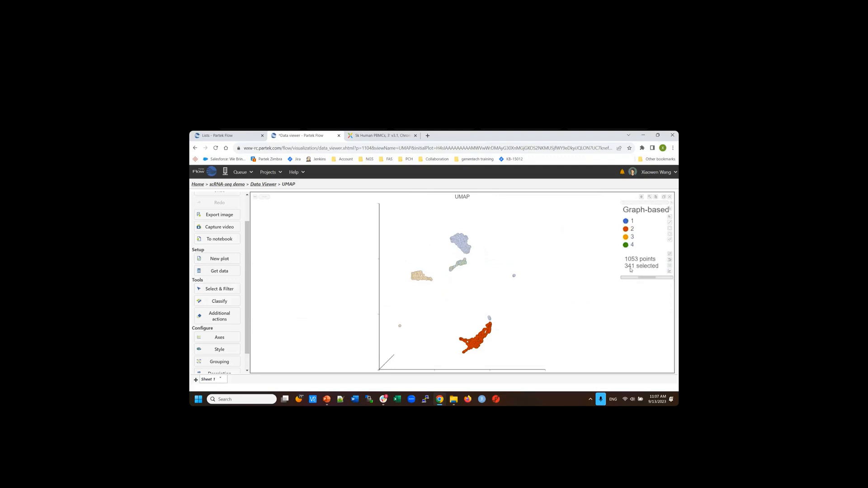
left_click(663, 197)
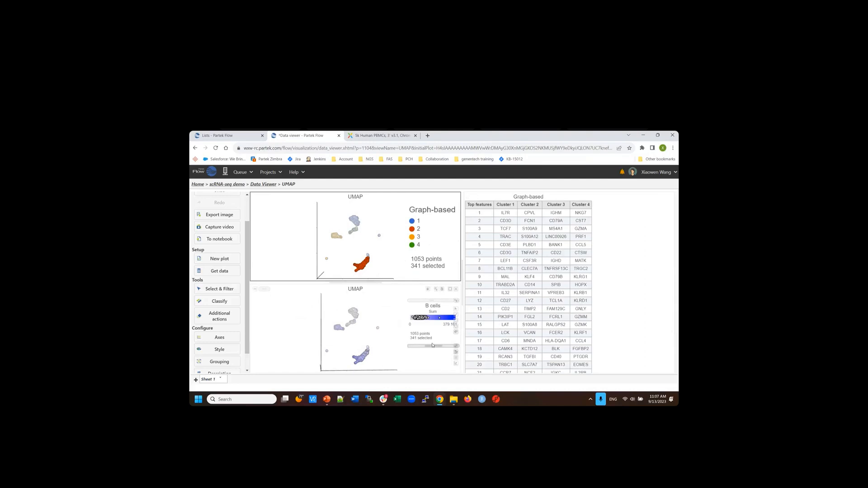
- Classify the selected cells with the label Monocyte and close the classification settings
left_click(219, 302)
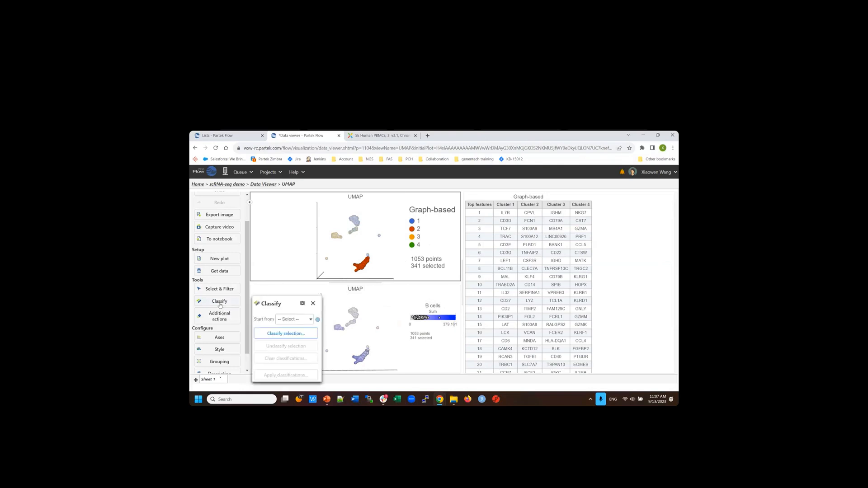
left_click(299, 336)
type("Monocyte")
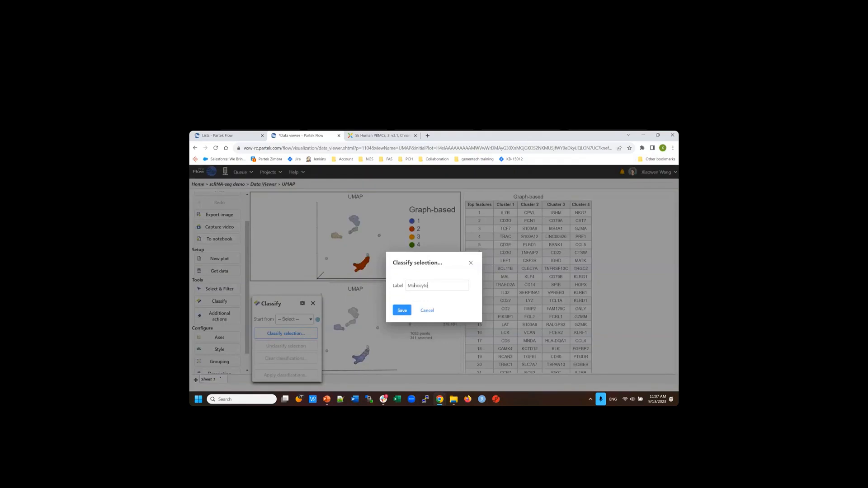
left_click(410, 311)
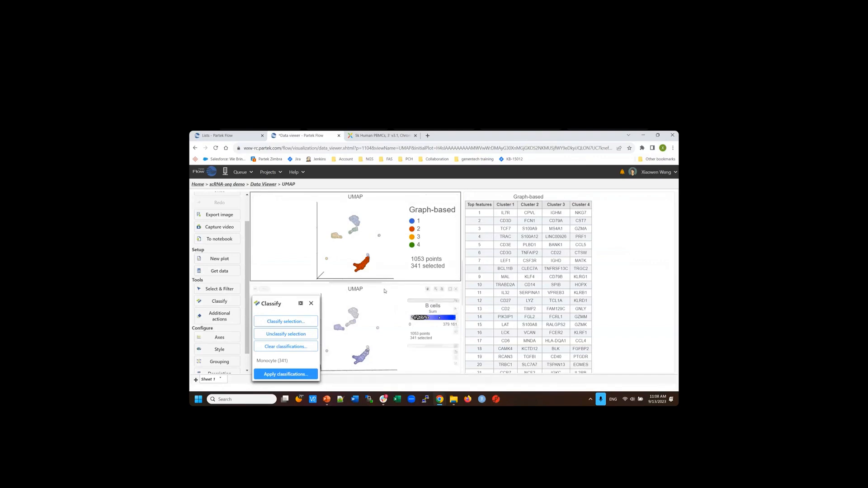
left_click(311, 304)
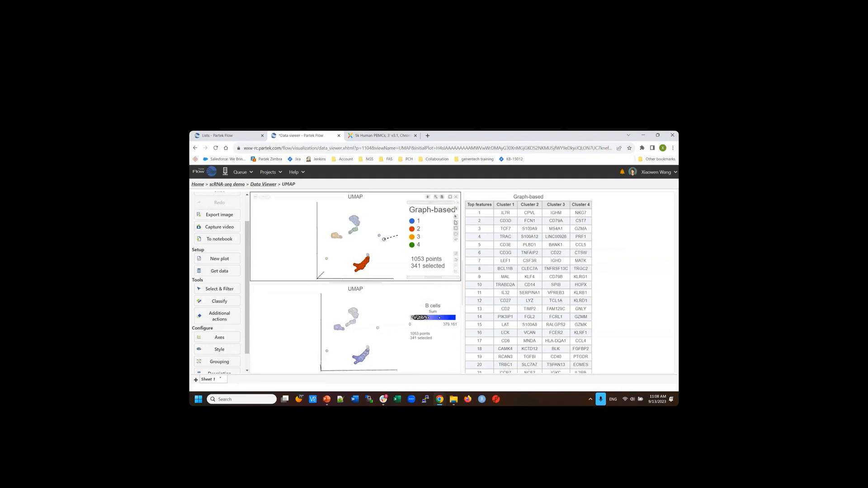
- Clear the cell selection and rotate the graph-based UMAP to examine how the clusters separate
left_click(369, 247)
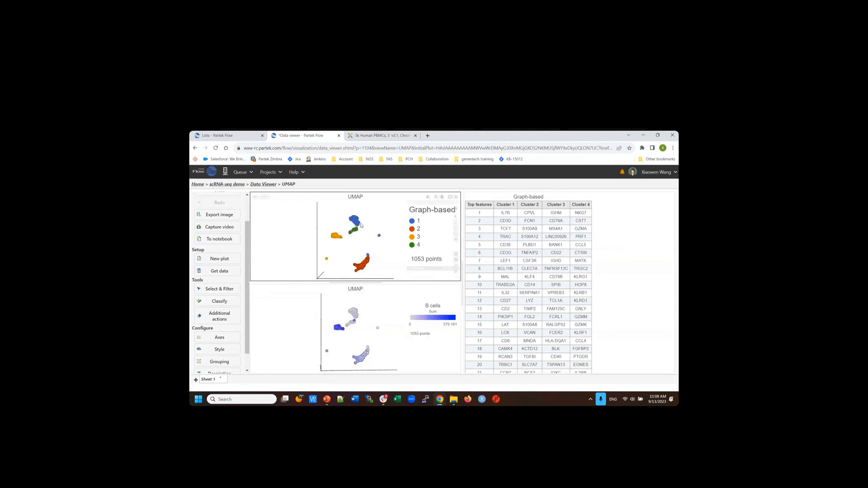
left_click_drag(369, 248, 324, 256)
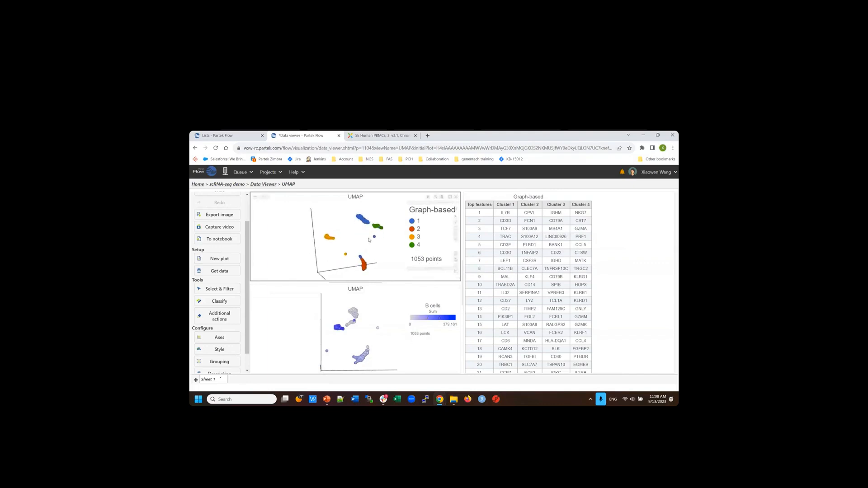
left_click_drag(376, 242, 422, 258)
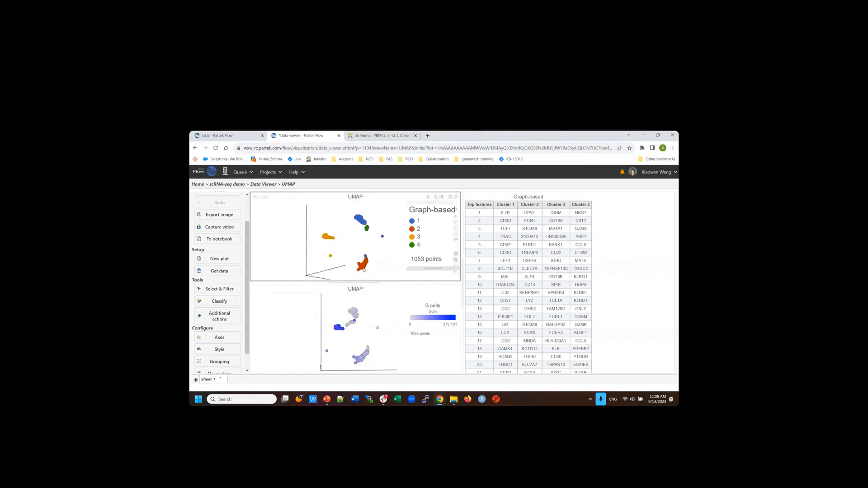
- Switch to criteria-based selection, add Graph-based as a criterion, and select only the cells of cluster 1
left_click(223, 293)
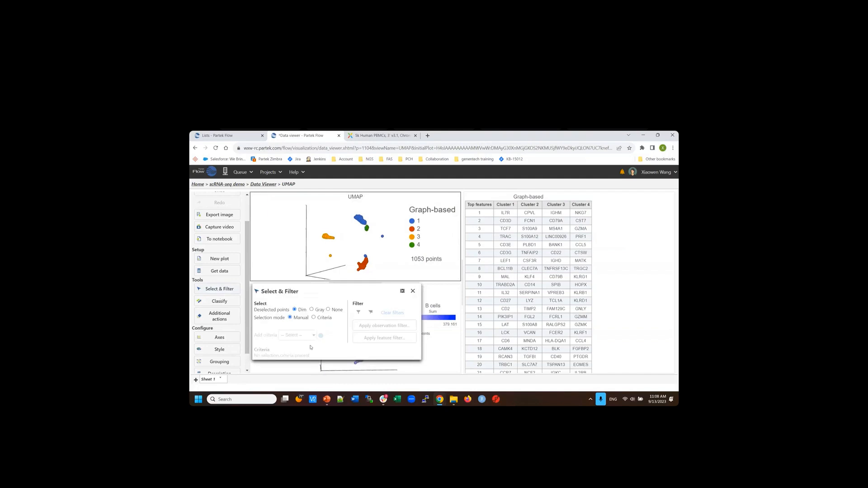
left_click(314, 318)
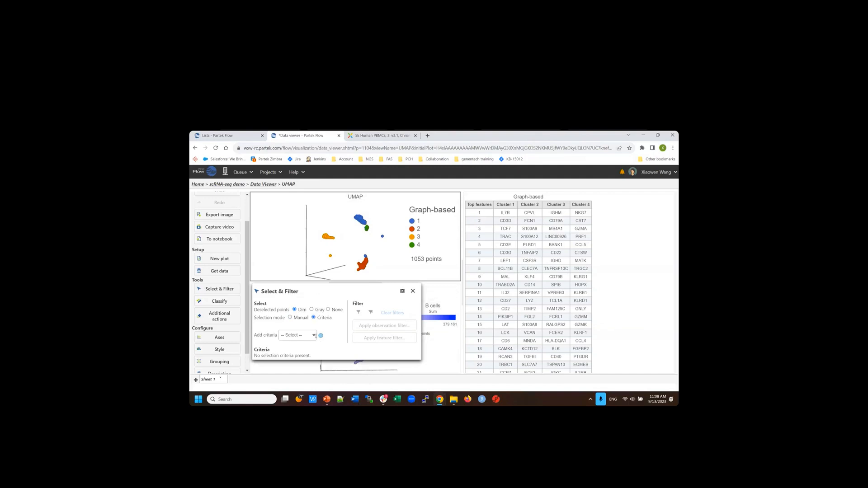
mouse_move(321, 339)
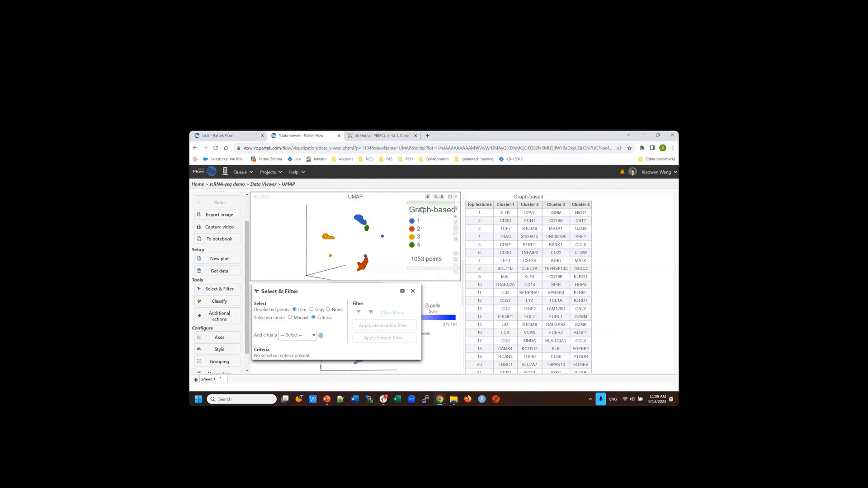
left_click_drag(422, 209, 300, 340)
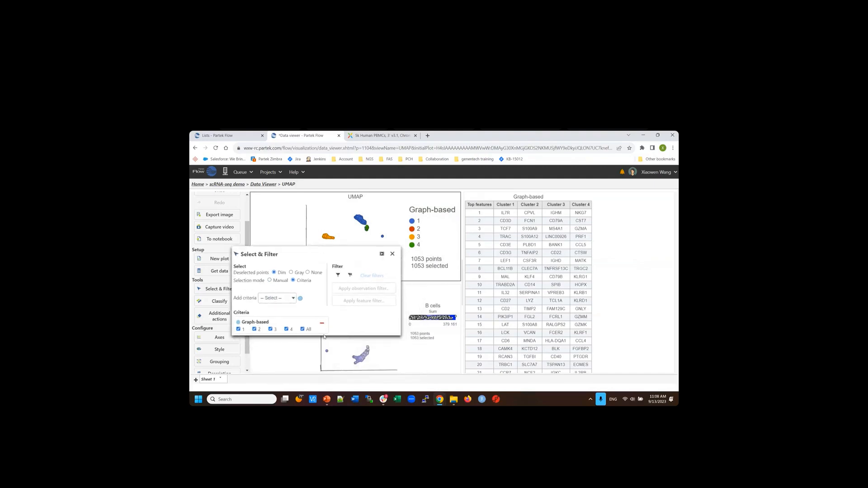
left_click(302, 329)
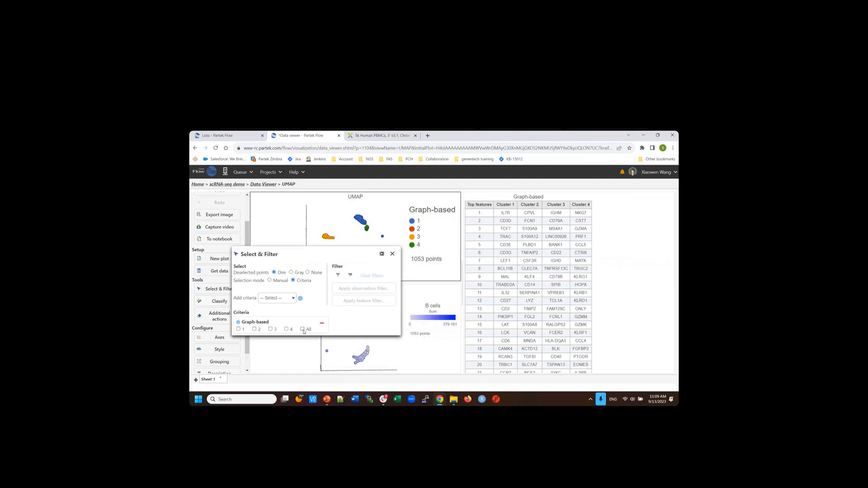
left_click(238, 329)
left_click_drag(271, 254, 587, 279)
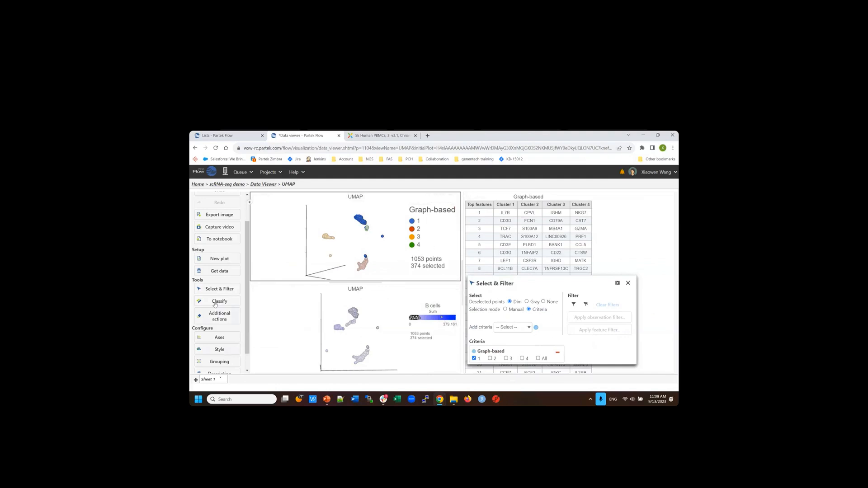
left_click(215, 303)
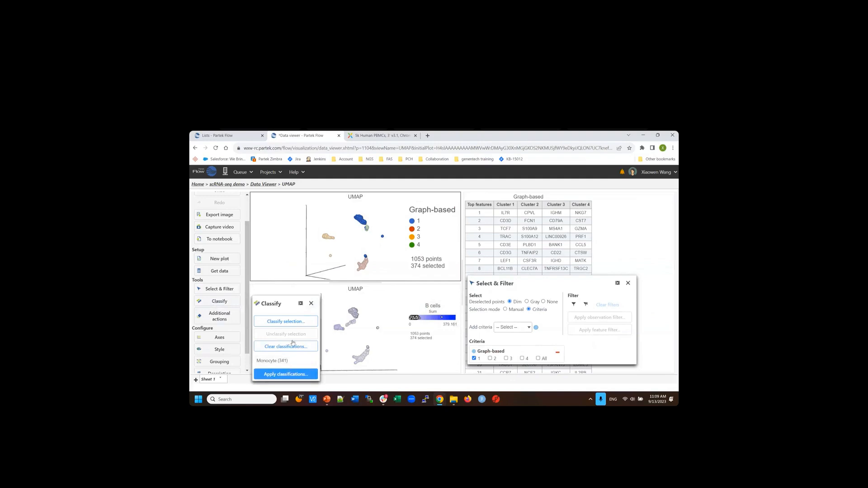
left_click(285, 322)
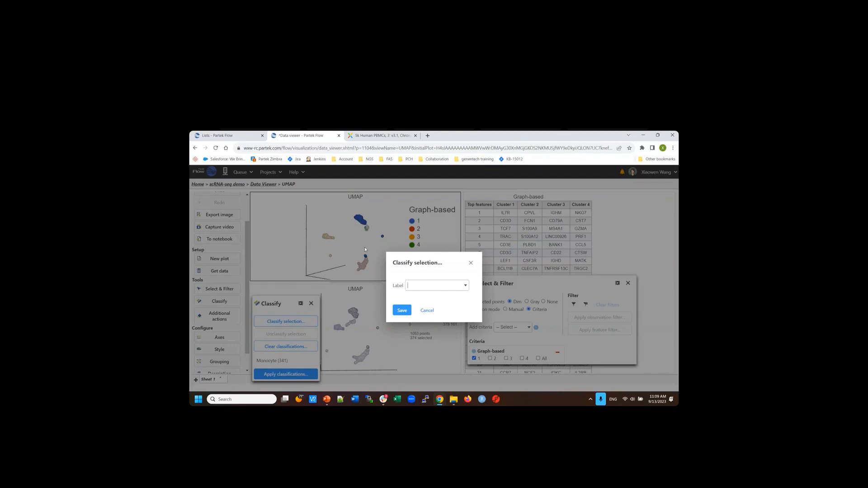
left_click(470, 263)
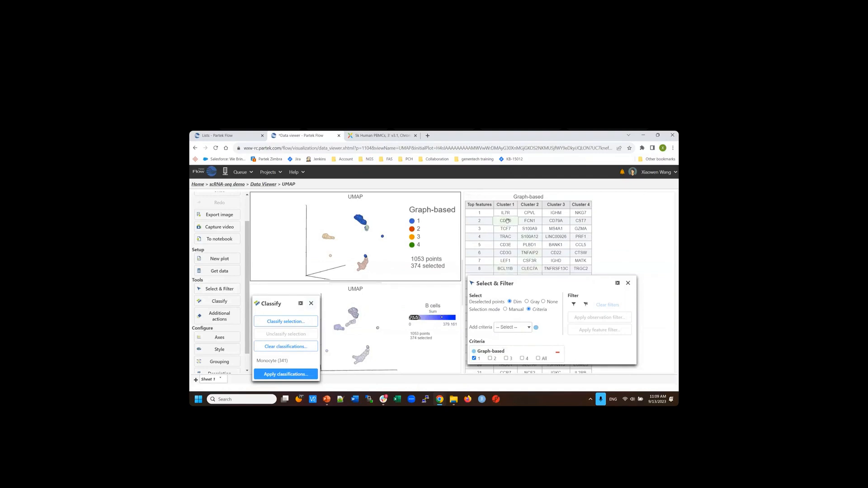
- Add the genes CD3D and CD3E from the cluster 1 marker column as further selection criteria
left_click_drag(506, 221, 506, 333)
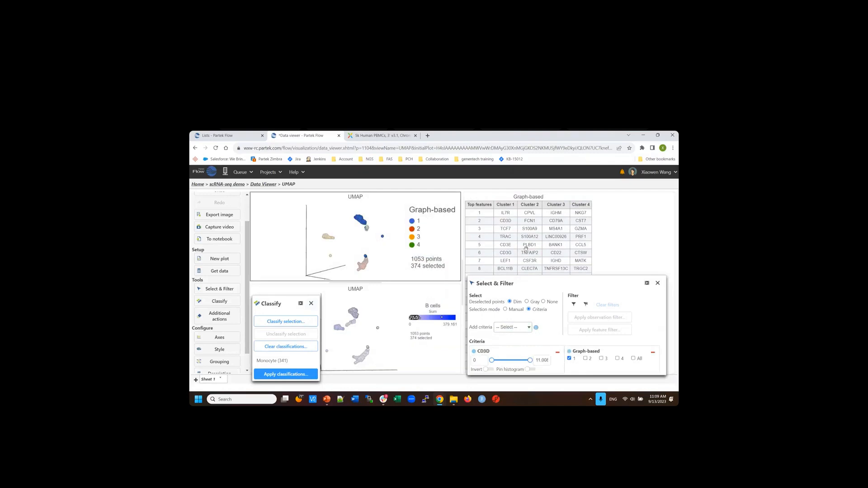
left_click_drag(509, 245, 515, 330)
left_click_drag(596, 281, 478, 218)
- Set the minimum expression of both CD3E and CD3D to 6 in the selection criteria
mouse_move(387, 298)
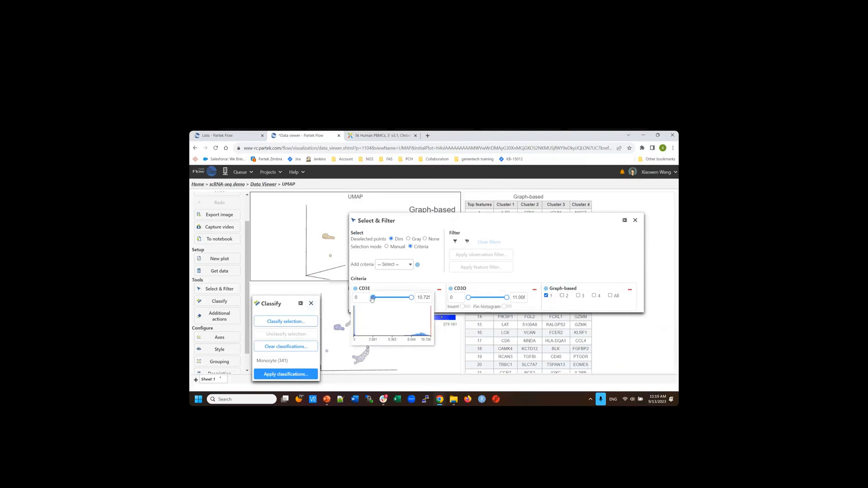
left_click_drag(373, 299, 396, 302)
double_click(356, 297)
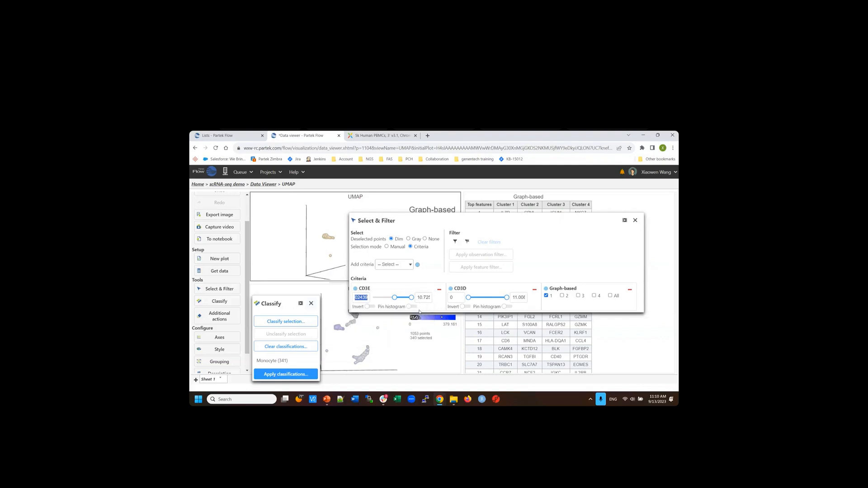
type("6")
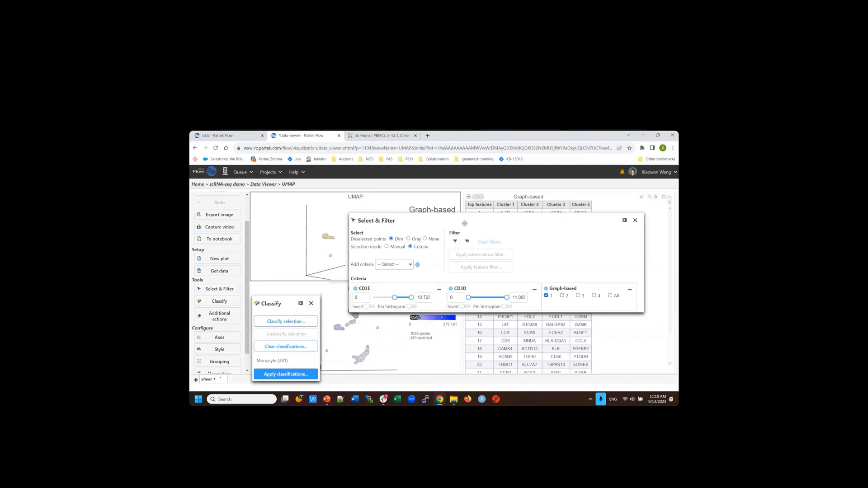
left_click_drag(500, 250, 519, 292)
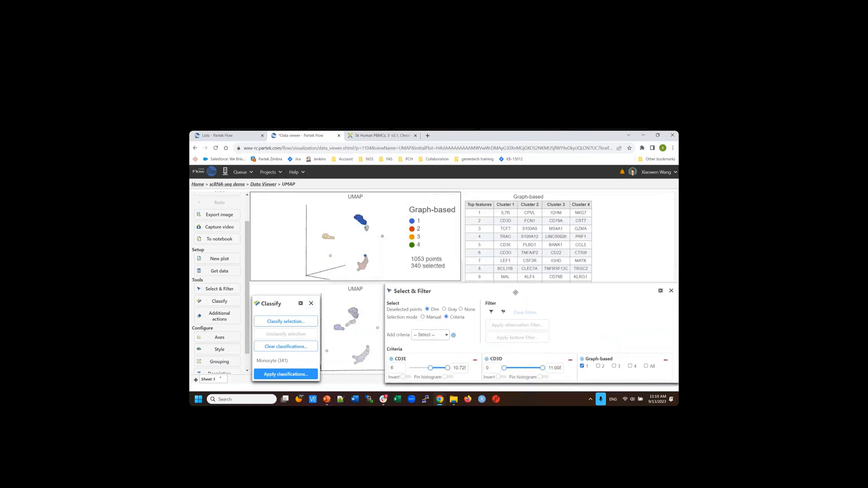
double_click(493, 368)
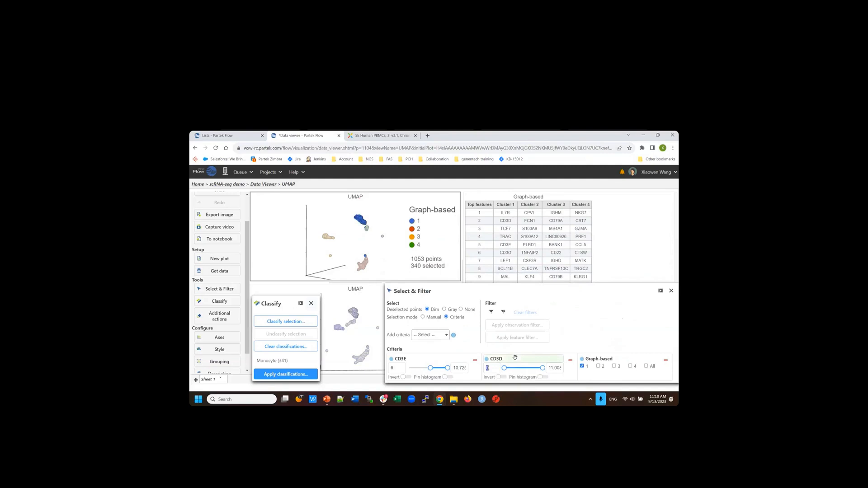
type("6")
left_click_drag(544, 289, 448, 203)
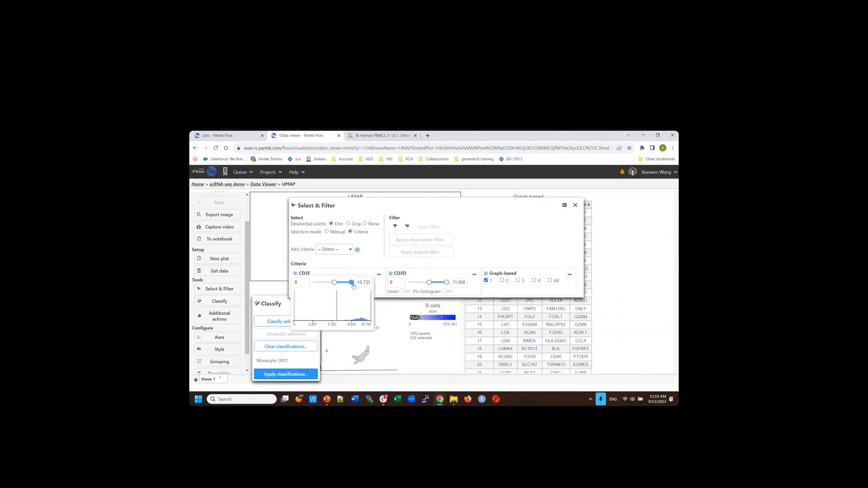
- Add the gene CD8A as a further selection criterion and set its minimum expression to 5
left_click(357, 250)
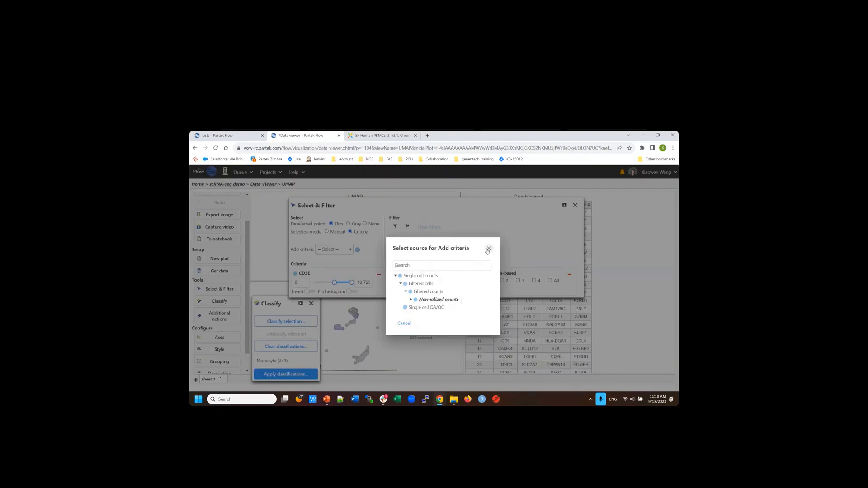
left_click(488, 249)
left_click(334, 250)
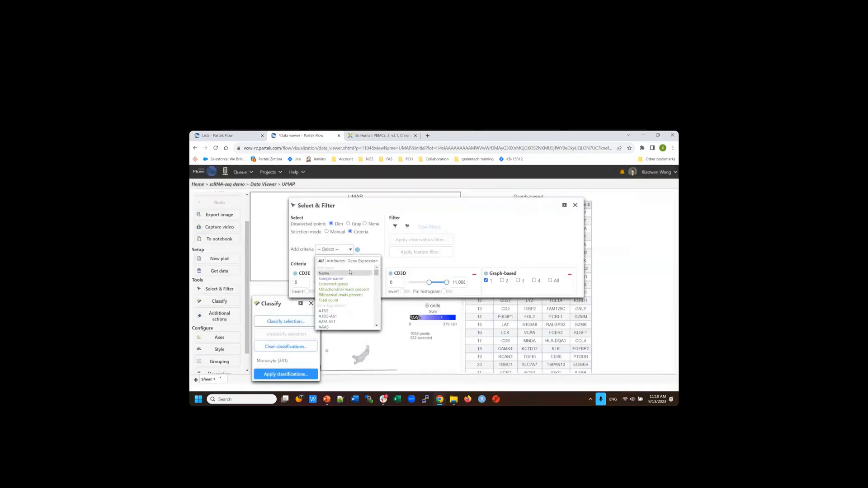
type("cd8")
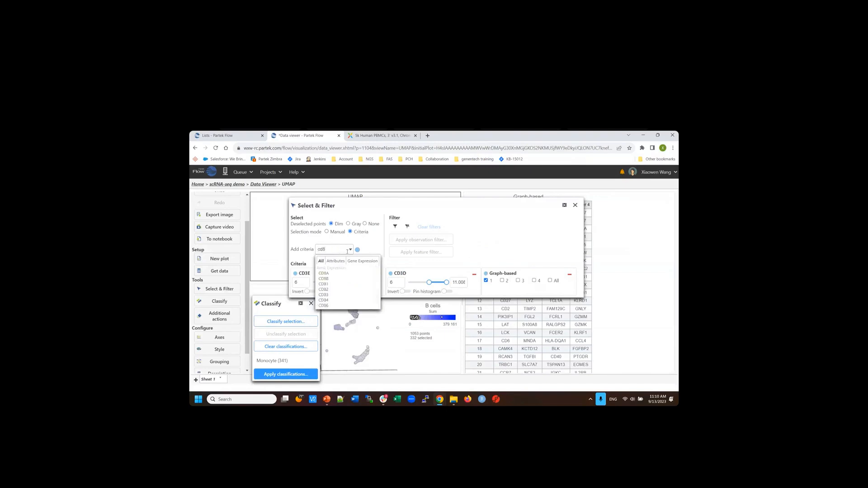
left_click(324, 273)
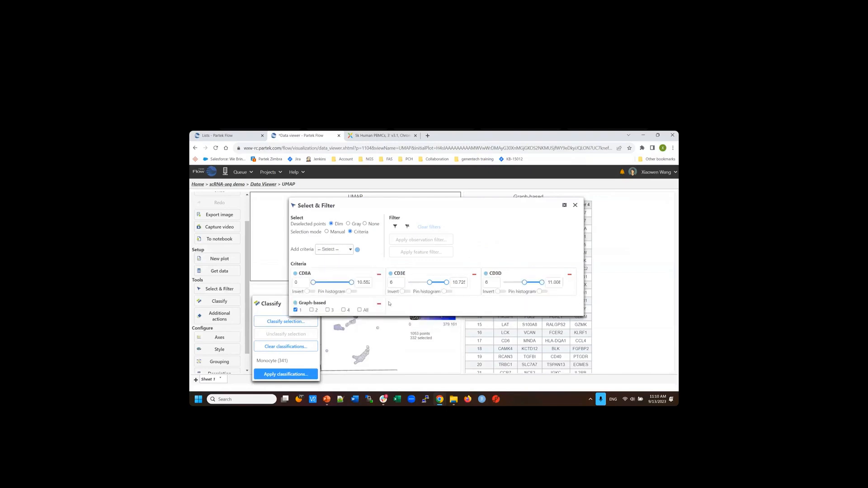
mouse_move(301, 281)
left_click_drag(300, 282, 295, 282)
type("5")
key("Return")
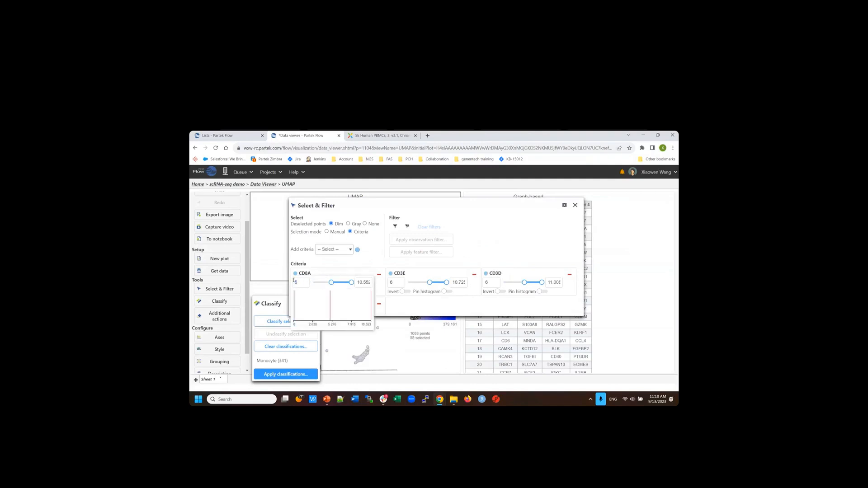
- Uncover the graph-based UMAP to check the selected cells, and remove the CD8A criterion
left_click_drag(443, 202, 479, 277)
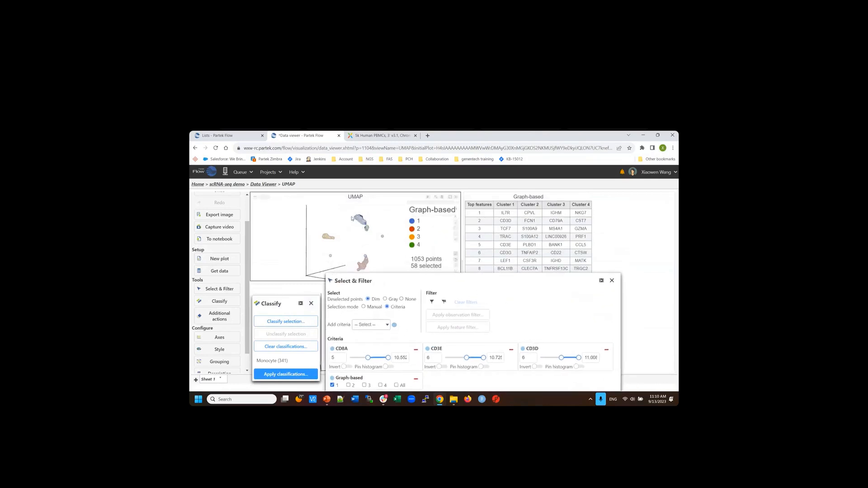
left_click_drag(452, 278, 464, 240)
mouse_move(376, 321)
left_click(427, 311)
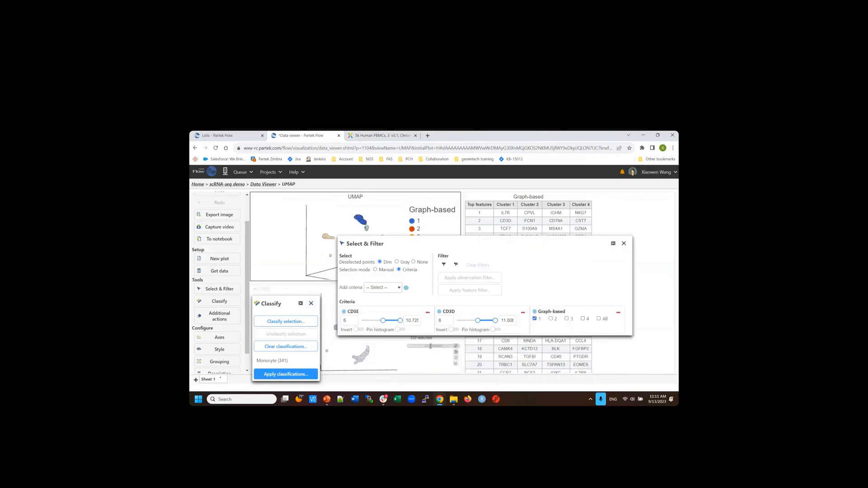
- Classify the selected cluster 1 cells with the label T cells, and close the classification and selection dialogs
left_click_drag(536, 242, 533, 287)
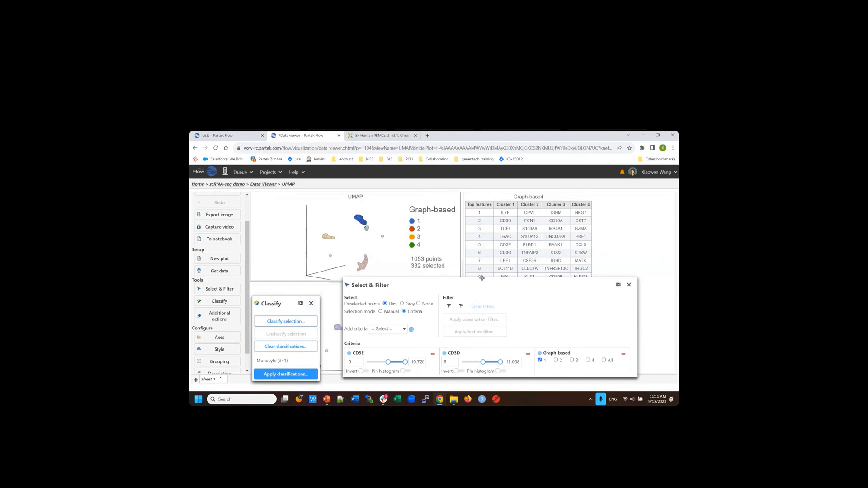
left_click_drag(500, 284, 548, 295)
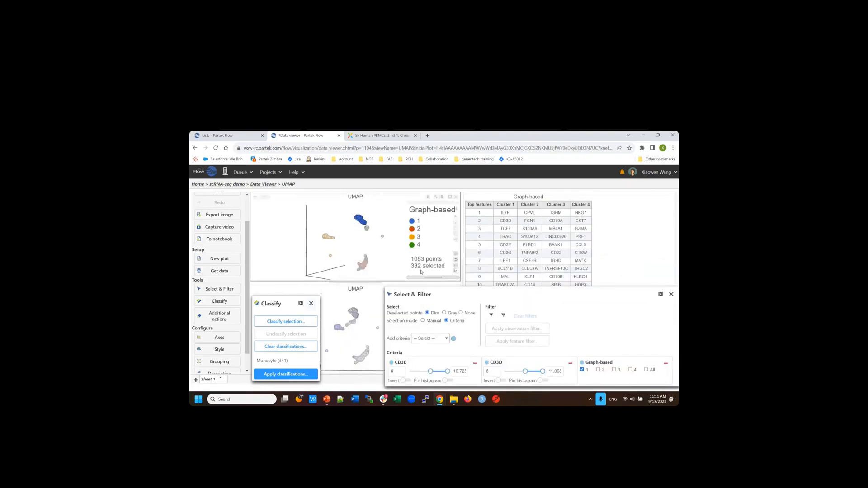
left_click(290, 323)
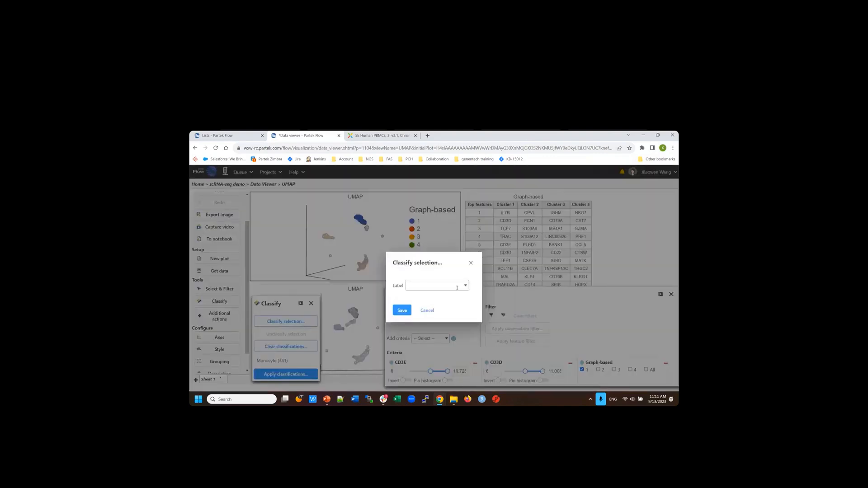
type("T ce")
left_click(402, 311)
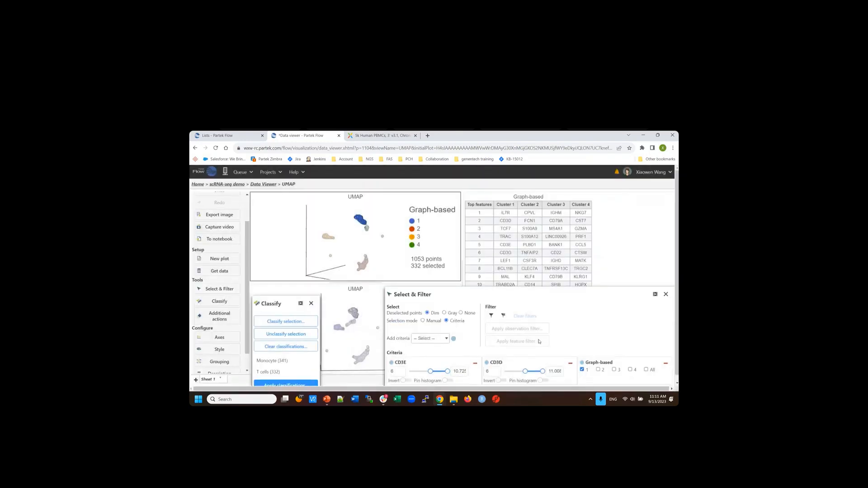
left_click(312, 303)
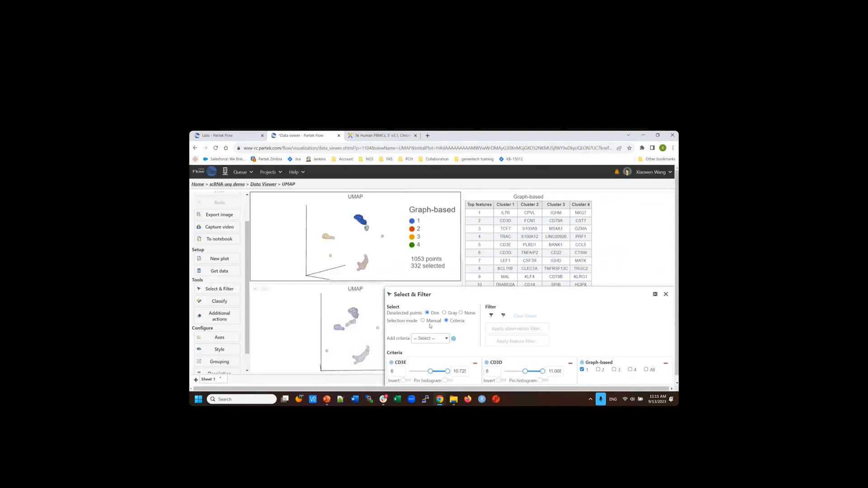
left_click(666, 294)
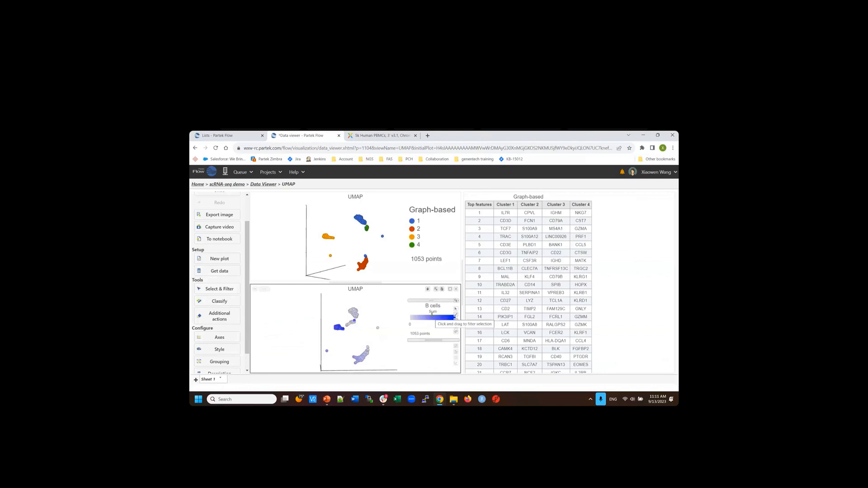
- Return to criteria-based selection and remove the CD3E, CD3D and Graph-based criteria
left_click(210, 290)
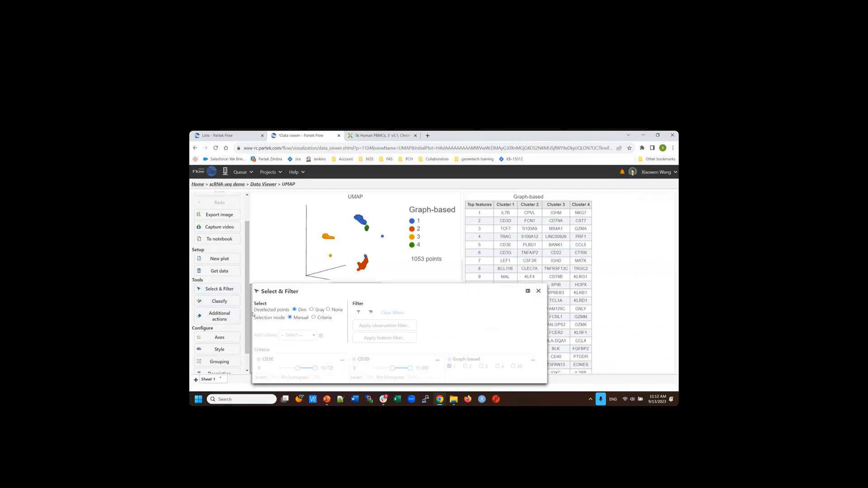
left_click(313, 317)
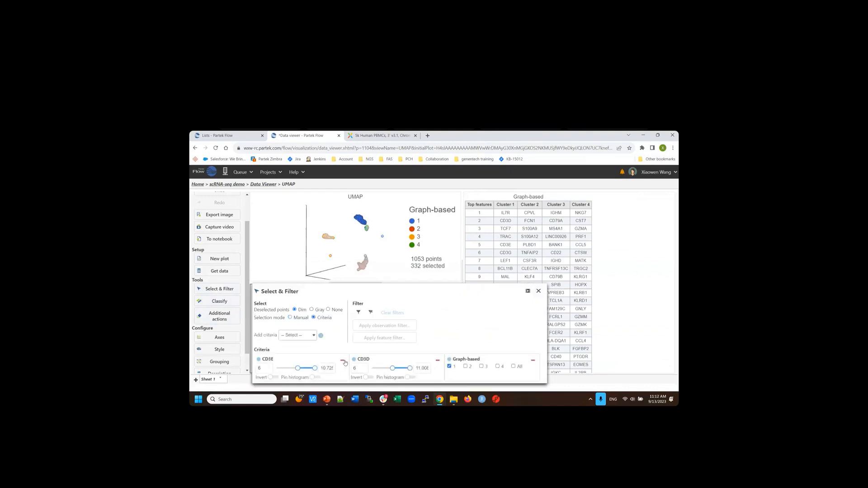
left_click(343, 361)
left_click(342, 360)
left_click(342, 360)
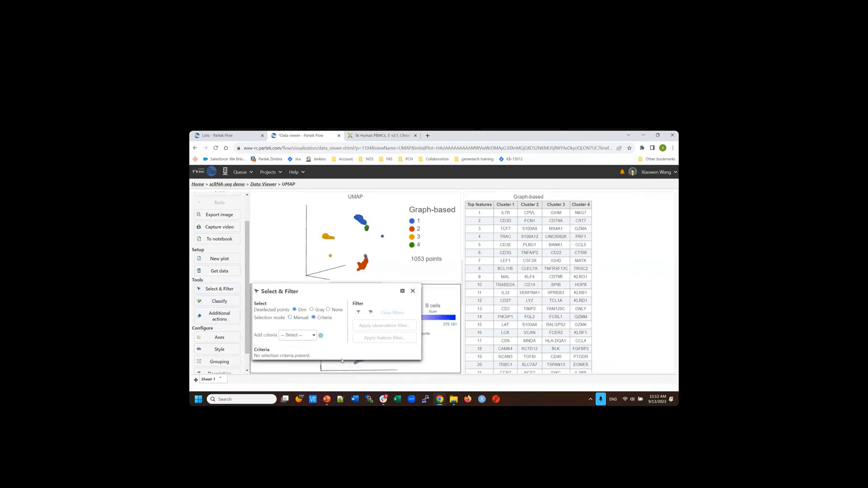
- Add Gene score (B cells) as a selection criterion, pin its histogram, and set the minimum score to 150
left_click(311, 335)
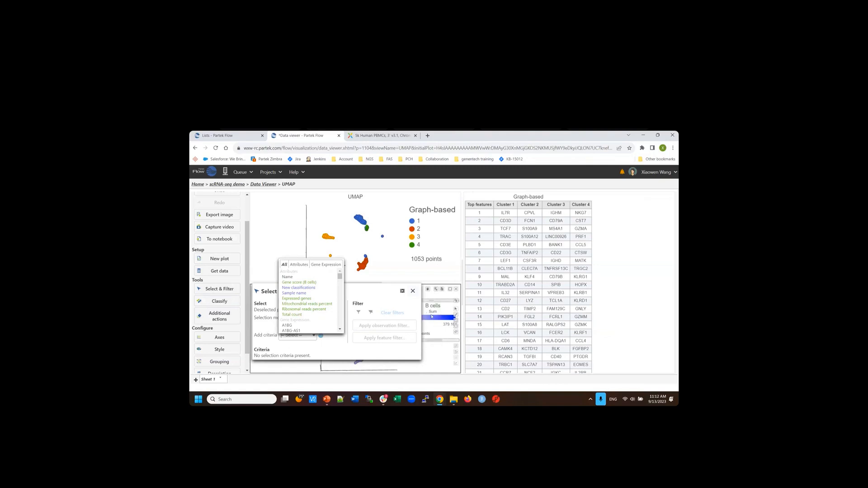
left_click(304, 282)
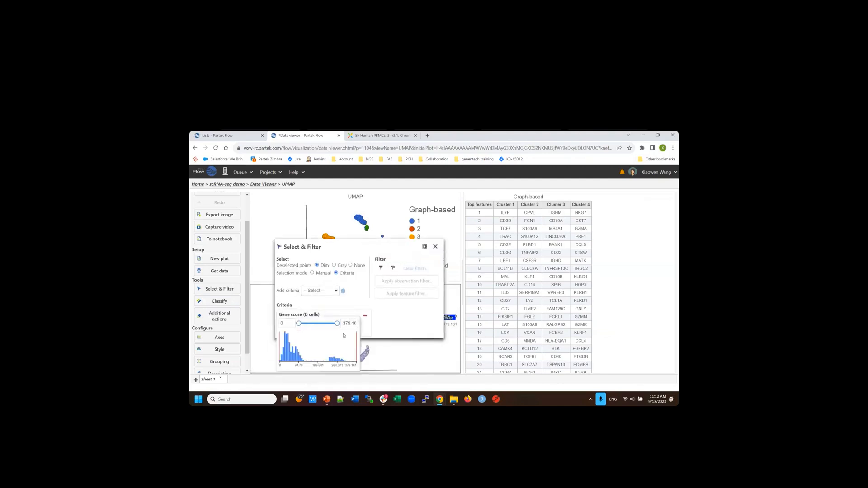
left_click(337, 332)
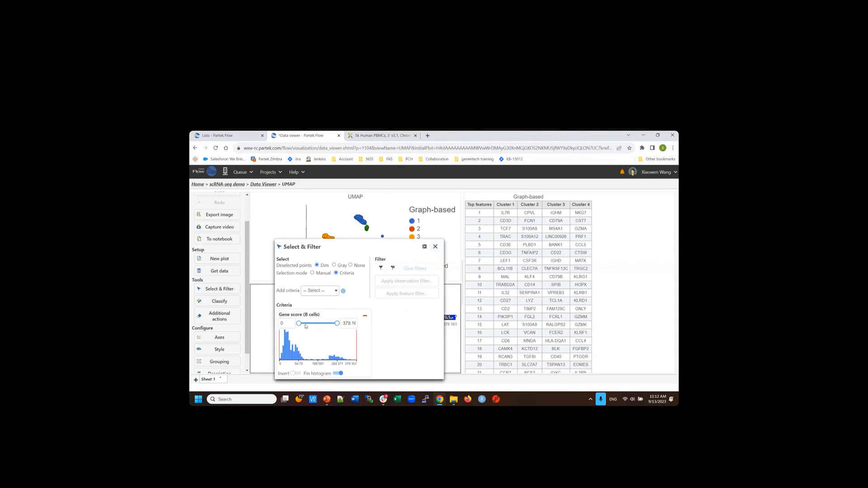
left_click_drag(293, 325, 276, 322)
type("15")
key("Return")
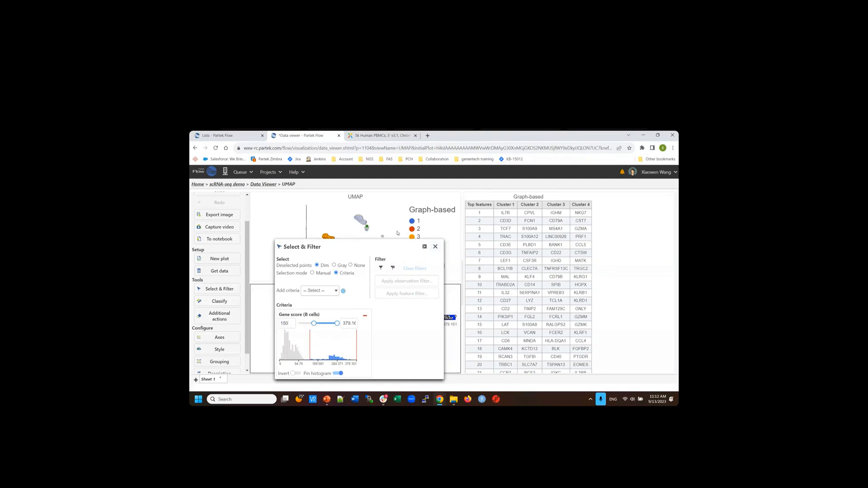
left_click_drag(385, 248, 560, 234)
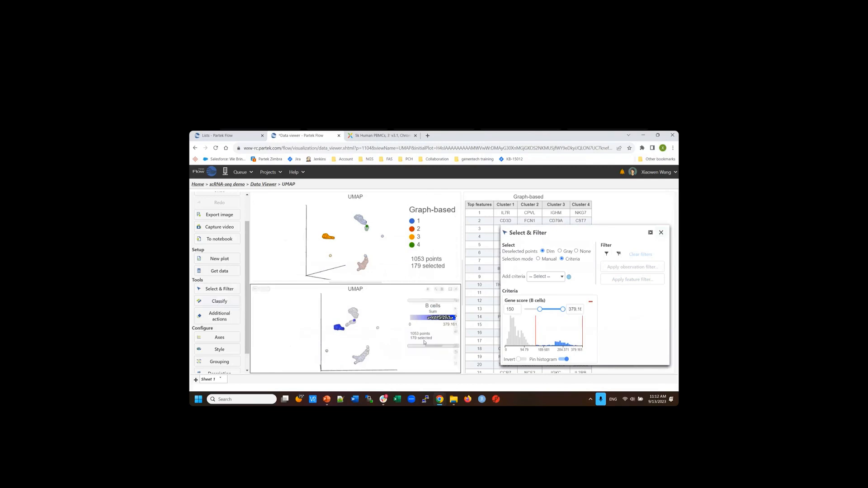
- Classify the cells selected by gene score with the label B cells, and close the selection and classification dialogs
left_click(225, 306)
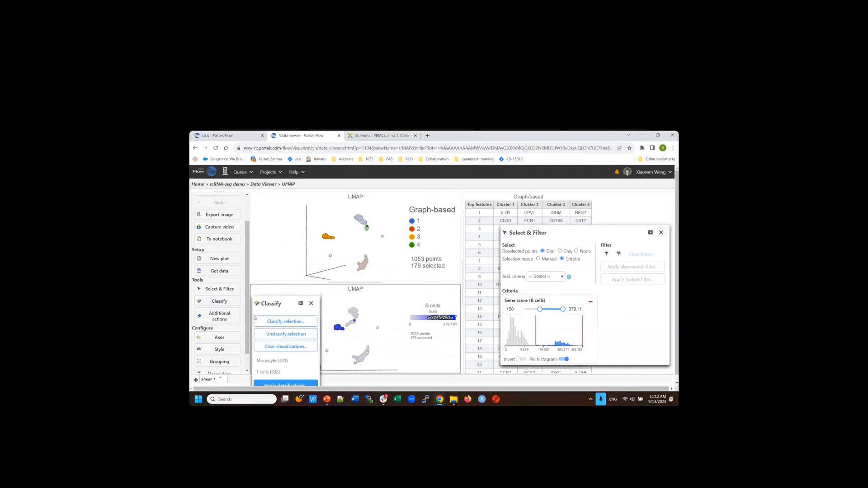
left_click_drag(292, 303, 335, 249)
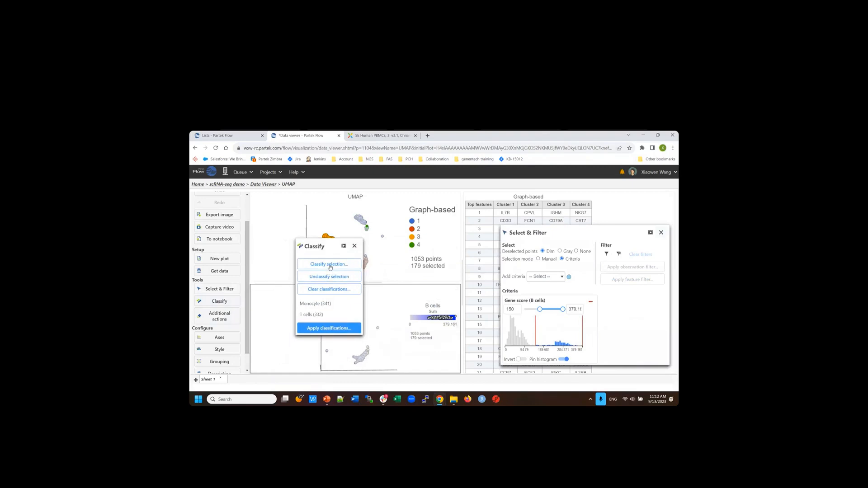
left_click(330, 265)
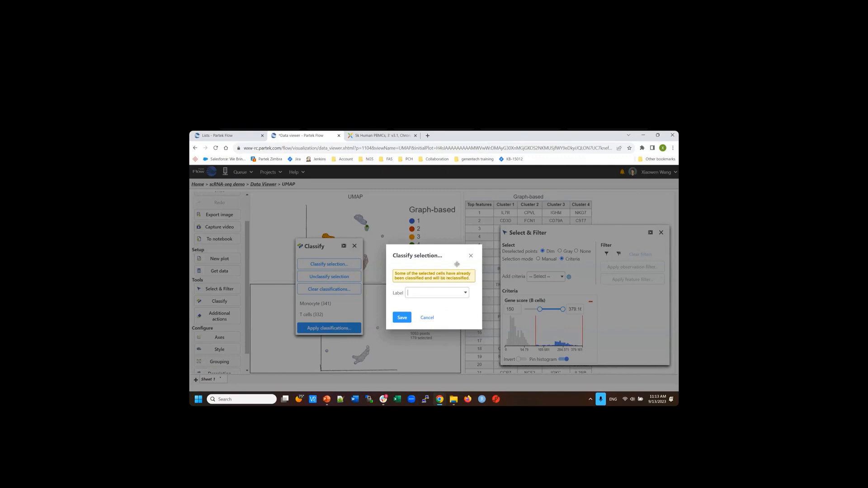
left_click_drag(442, 250, 475, 281)
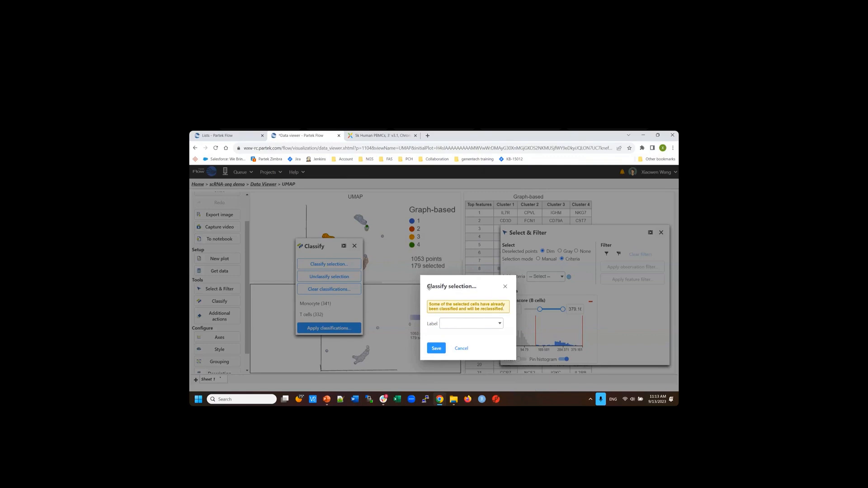
left_click(464, 322)
type("B cells")
left_click(434, 349)
mouse_move(315, 306)
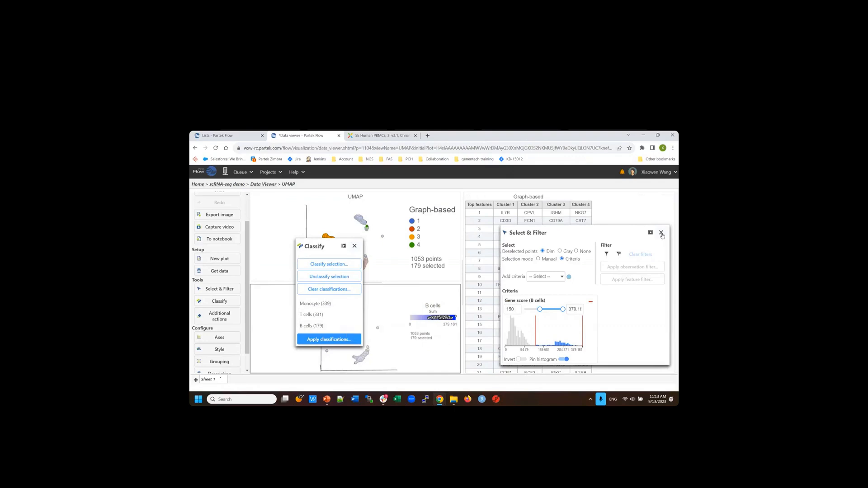
left_click(661, 233)
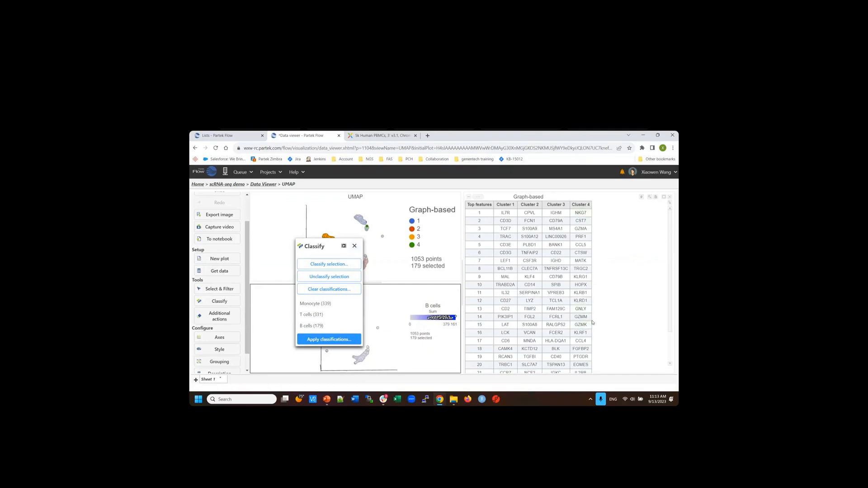
left_click(354, 245)
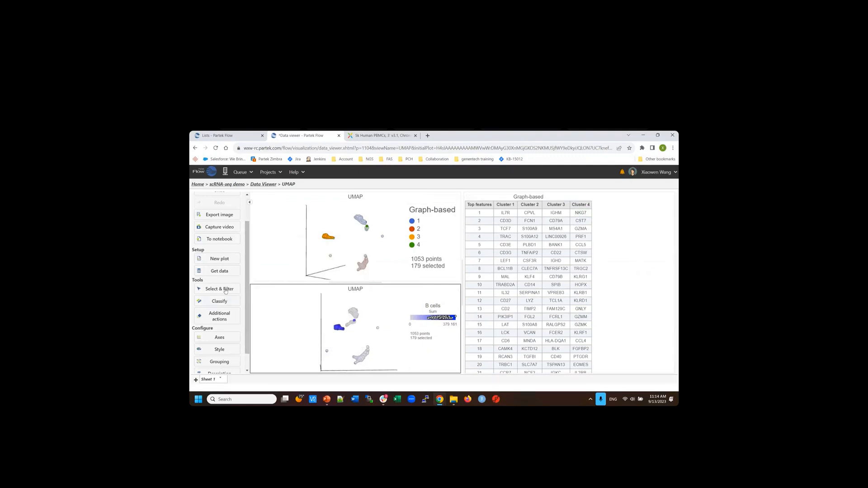
- Remove the B cells gene score criterion and color the B cells score UMAP by the cluster 4 marker NKG7 instead
left_click(225, 290)
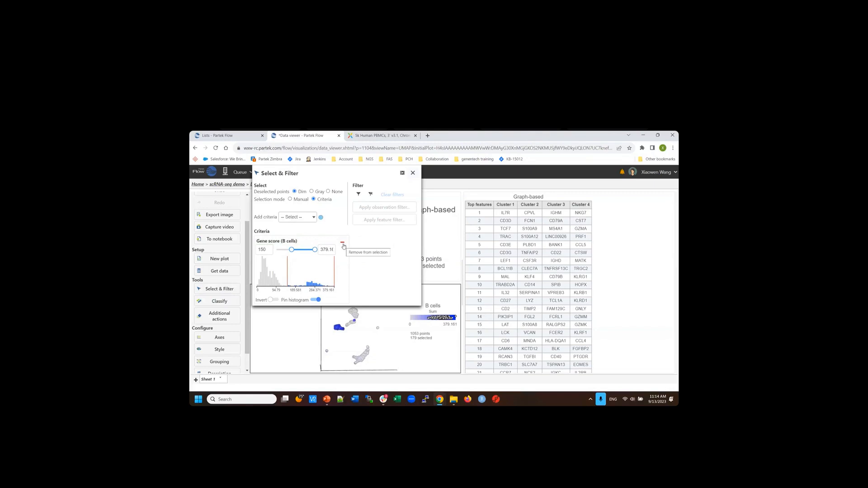
left_click(342, 244)
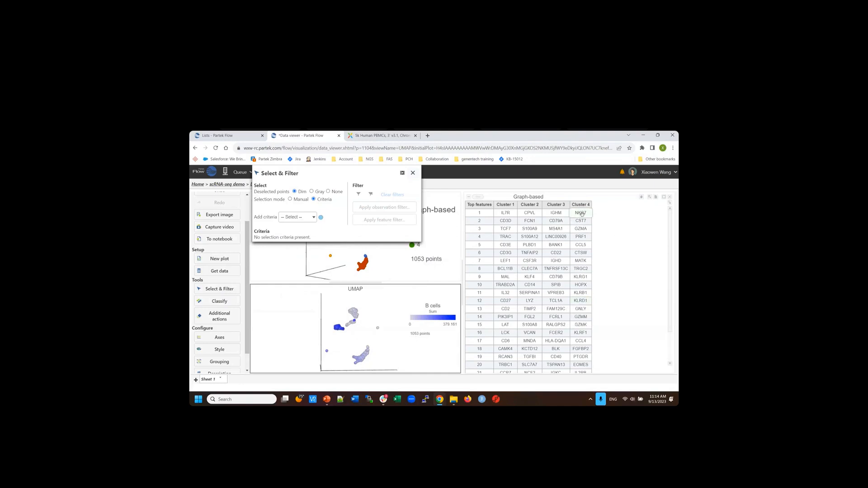
left_click_drag(581, 214, 305, 333)
left_click_drag(412, 342, 324, 321)
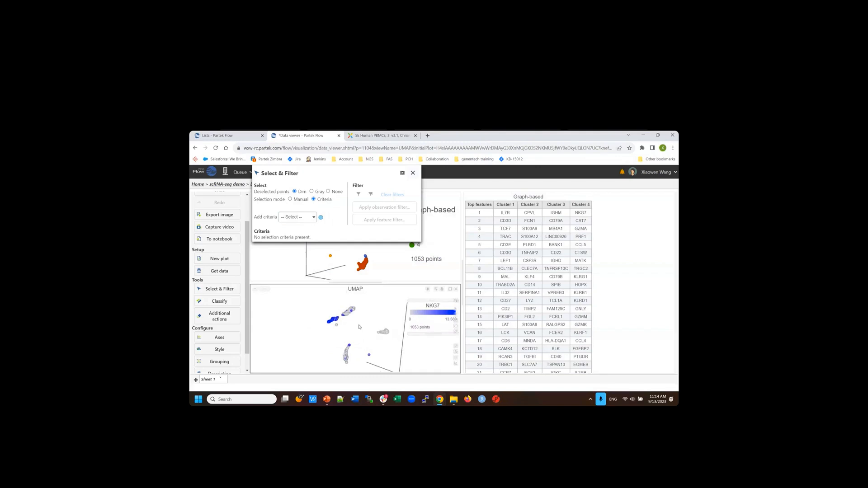
left_click_drag(359, 326, 283, 320)
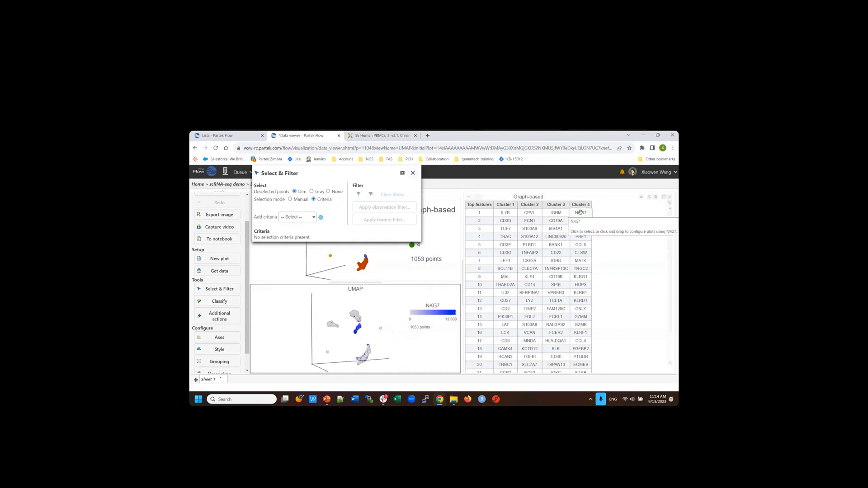
- Add NKG7 from the cluster 4 marker column as a selection criterion with a minimum expression of 7
left_click_drag(580, 212, 280, 236)
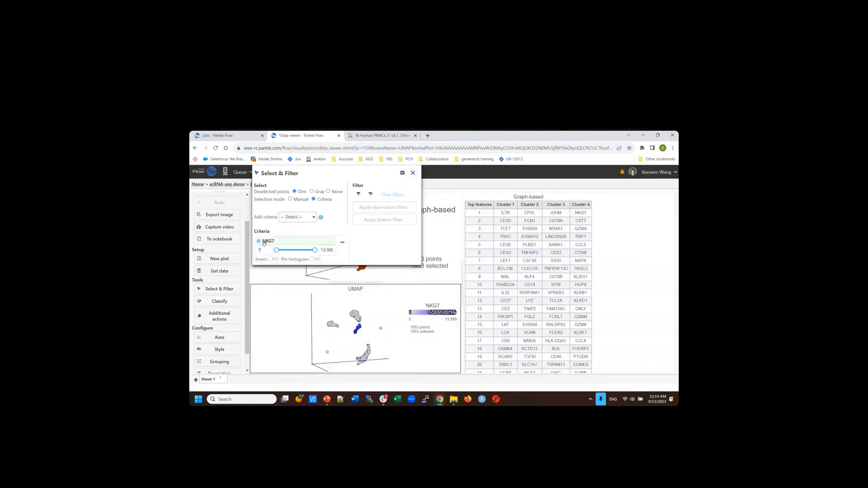
key("Return")
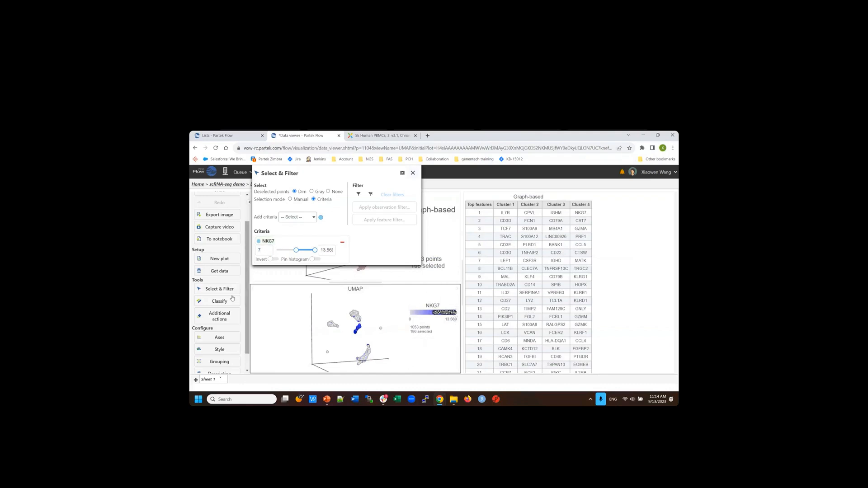
mouse_move(293, 253)
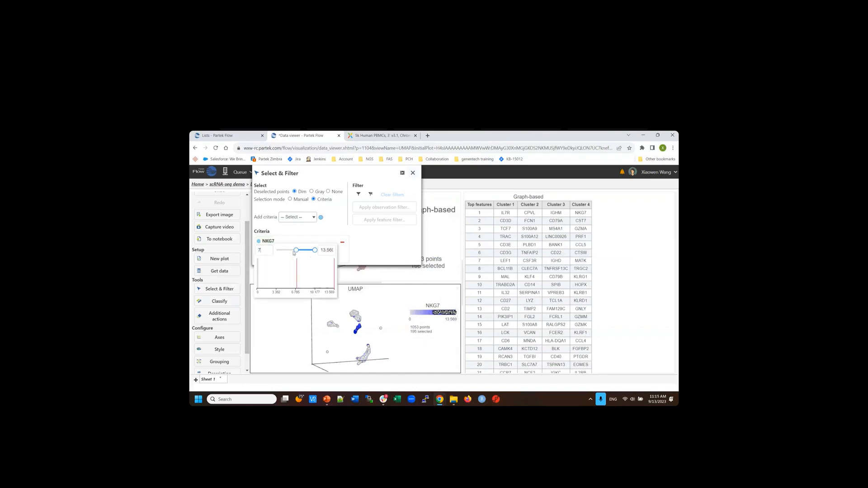
- Classify the cells selected by NKG7 expression with the new label NK
left_click(219, 301)
left_click(308, 219)
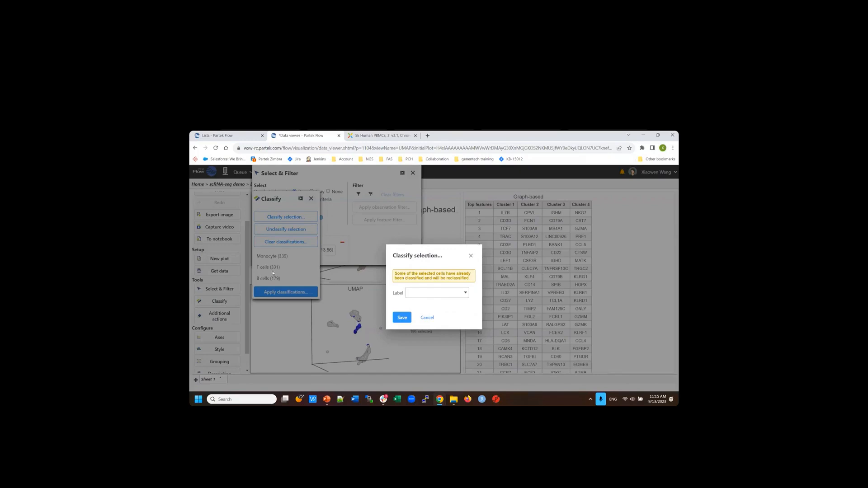
left_click(413, 293)
type("NK")
left_click(401, 317)
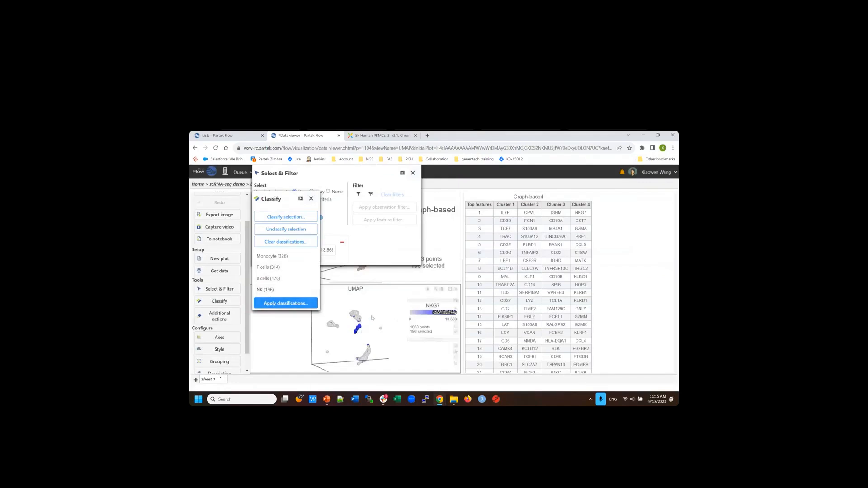
- Replace the NKG7 selection criterion with the cluster 4 marker GNLY and set its minimum expression to 7
left_click(583, 309)
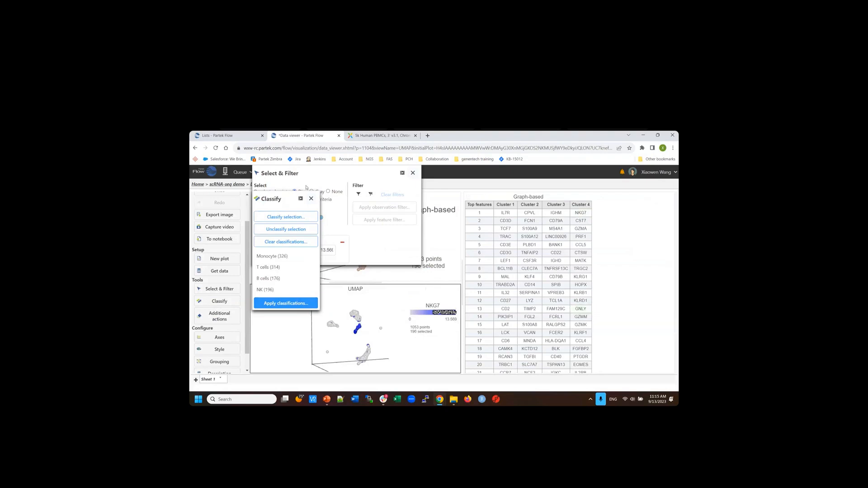
left_click(291, 190)
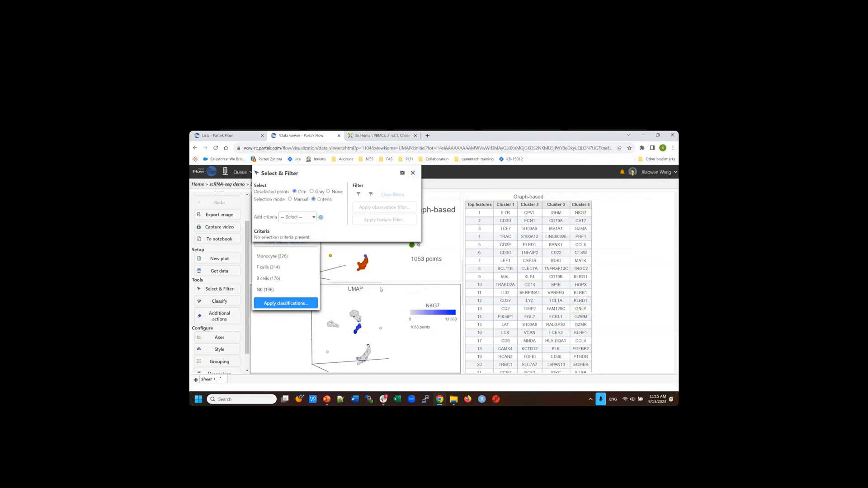
left_click_drag(580, 309, 321, 233)
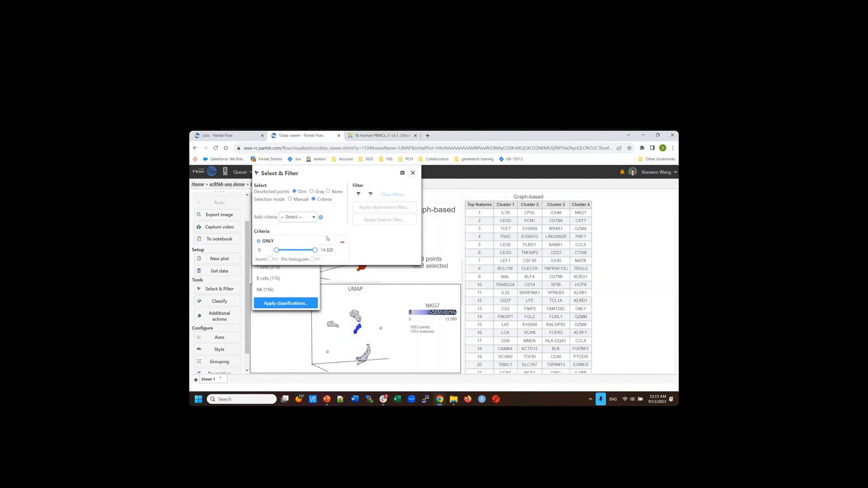
left_click_drag(263, 250, 248, 244)
type("7")
key("Return")
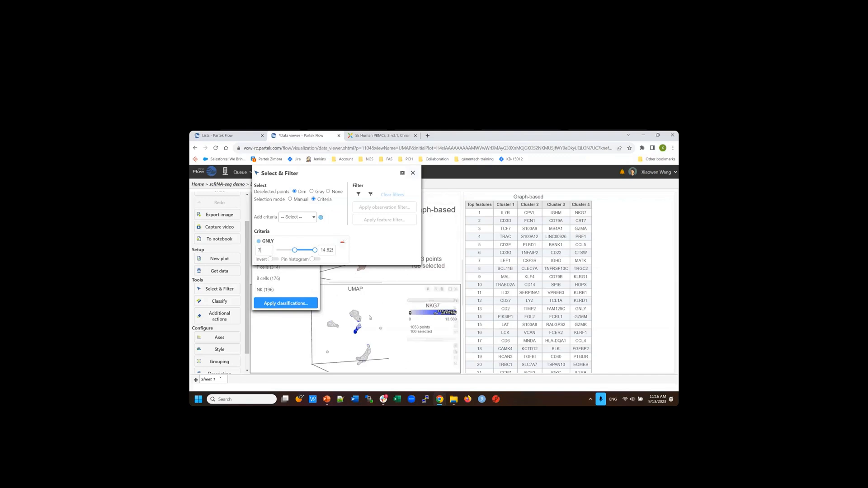
- Classify the cells selected by GNLY expression with the existing label NK, and close the selection and classification dialogs
left_click(413, 174)
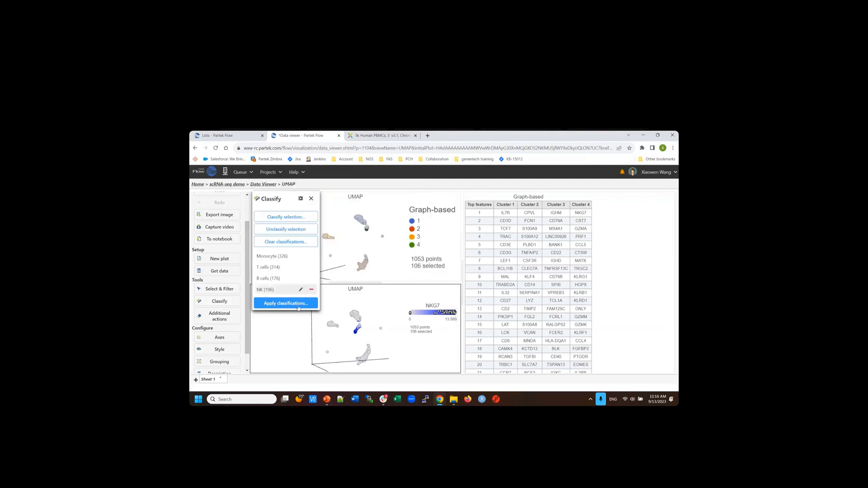
left_click(297, 217)
left_click(465, 293)
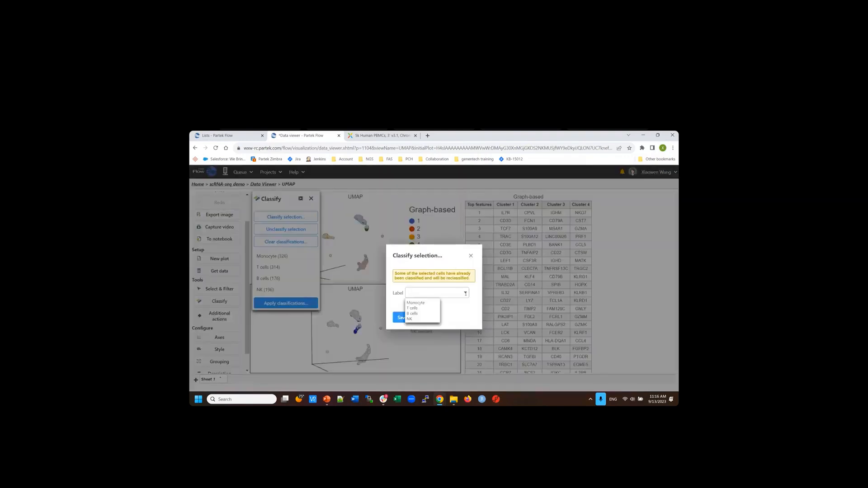
left_click(413, 319)
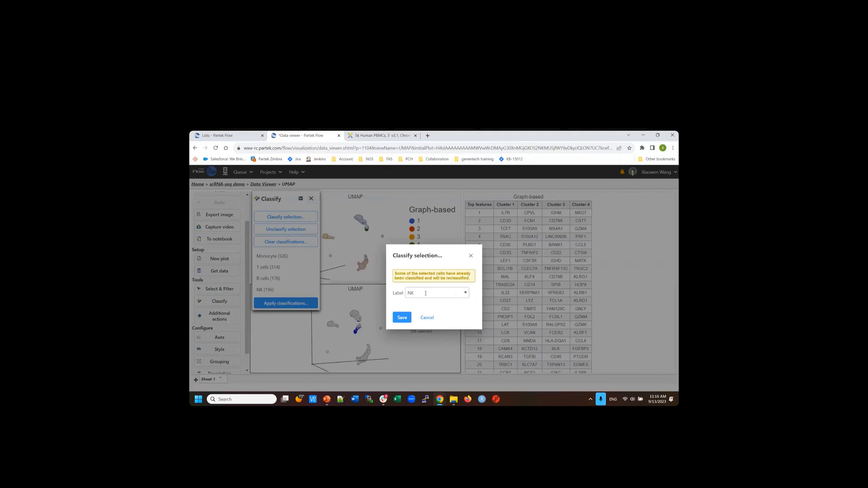
left_click(402, 318)
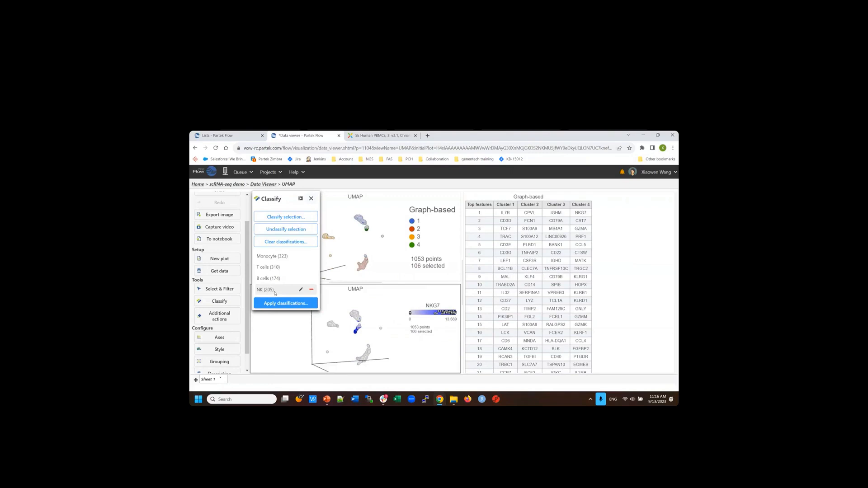
left_click(311, 198)
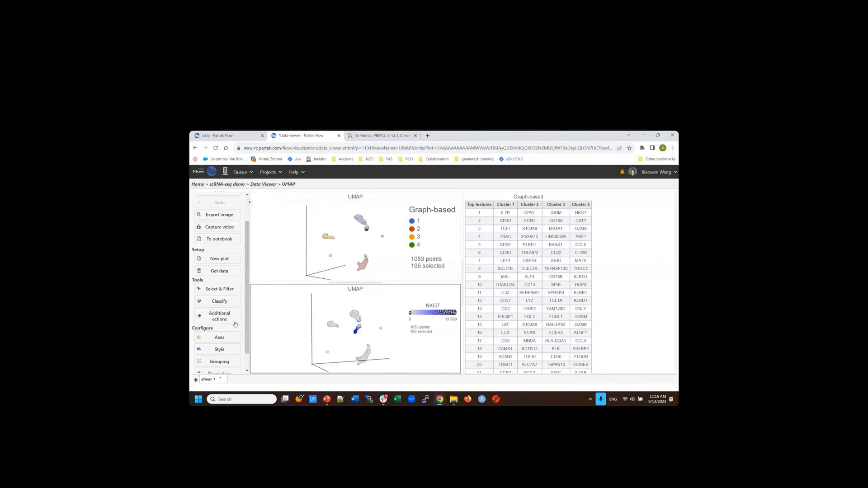
- Save the data viewer session under the new name "analysis in process"
scroll(233, 317, "up", 1)
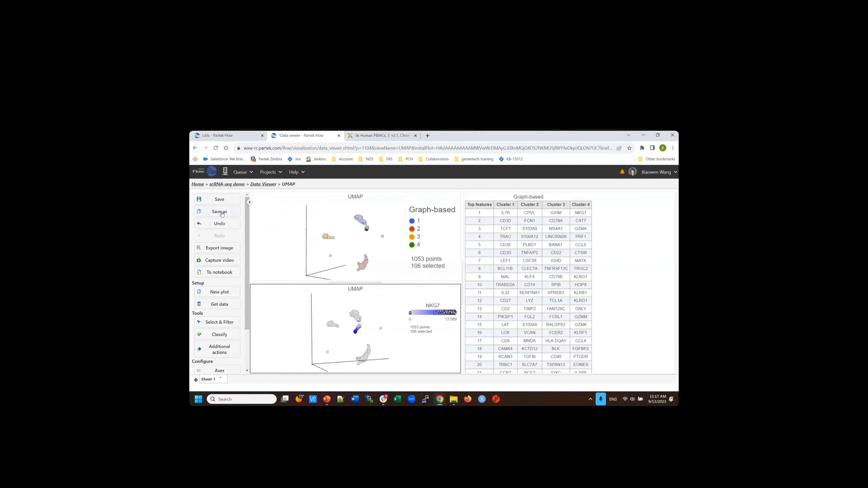
left_click(220, 212)
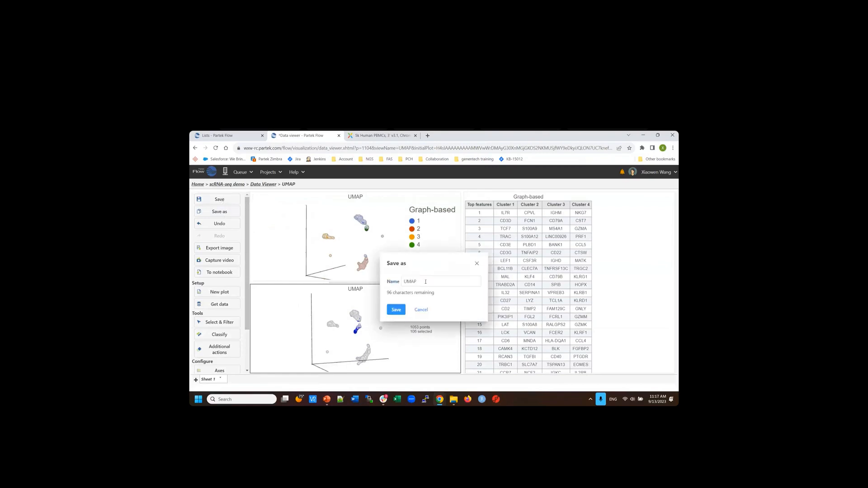
type("analysis in process")
left_click(397, 311)
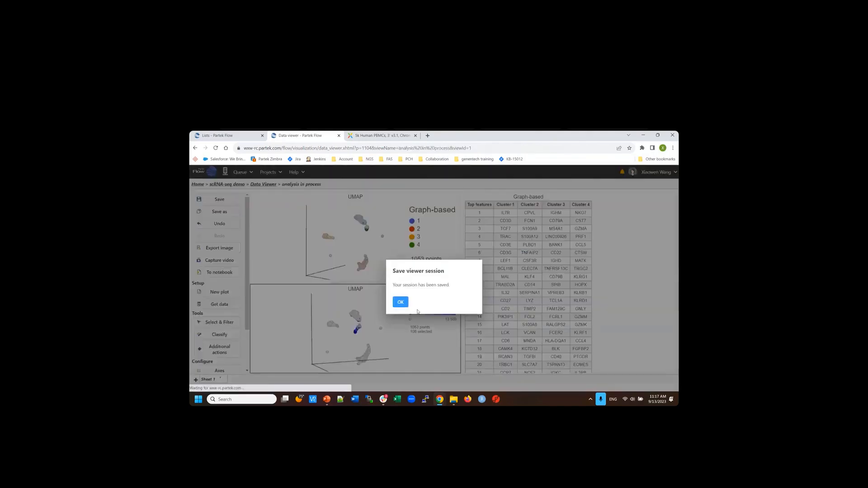
left_click(400, 302)
- Return to the scRNA-seq demo project and look through the users and groups available as project members in its settings
left_click(222, 185)
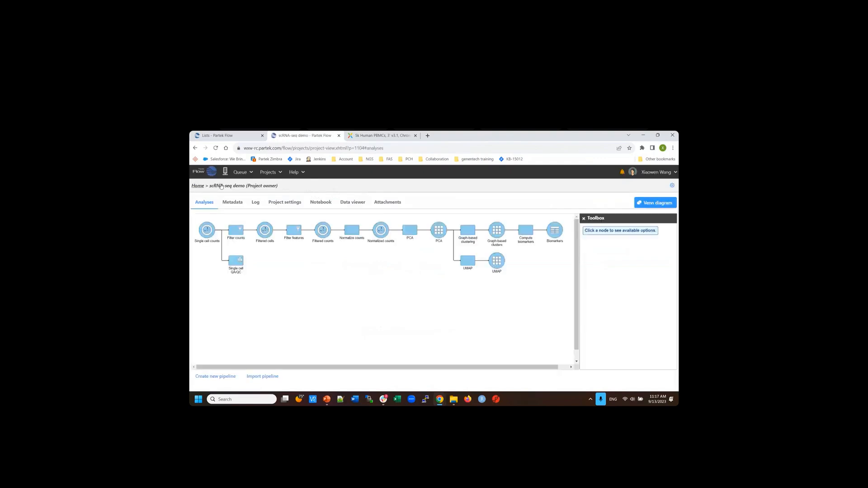
left_click(289, 202)
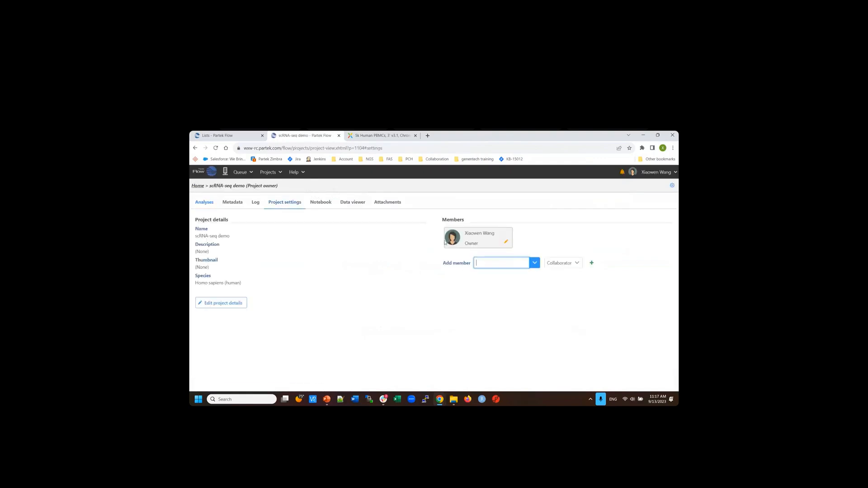
left_click(535, 263)
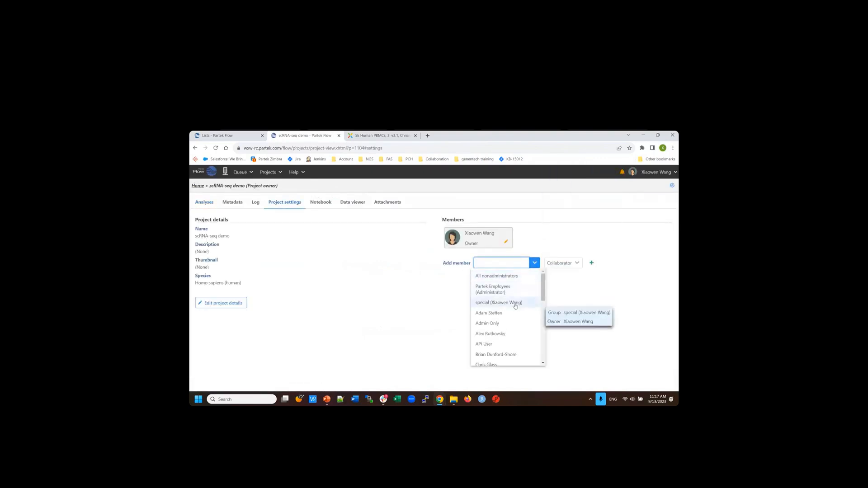
- Reopen the saved session "analysis in process" from the project's saved viewer sessions and check its stored cell classifications
left_click(352, 203)
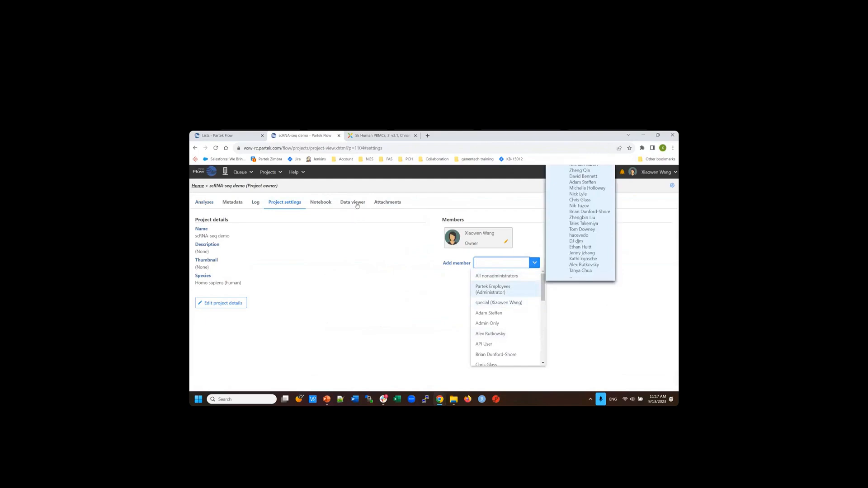
left_click(334, 237)
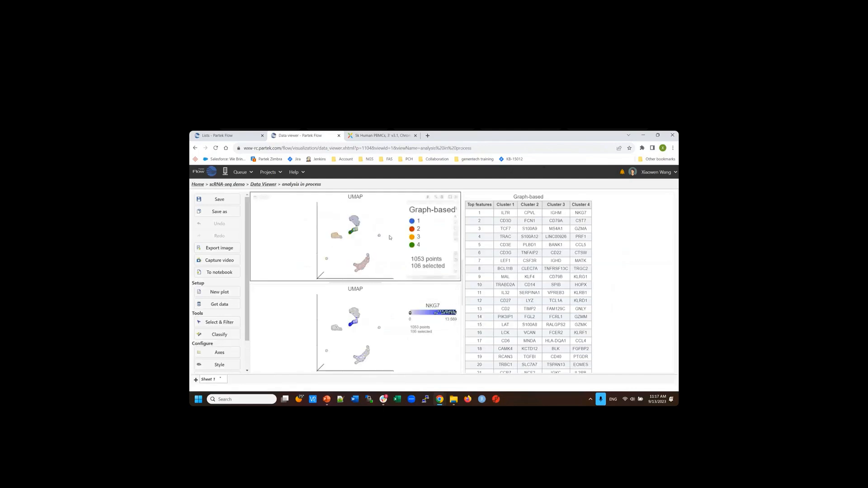
left_click(219, 335)
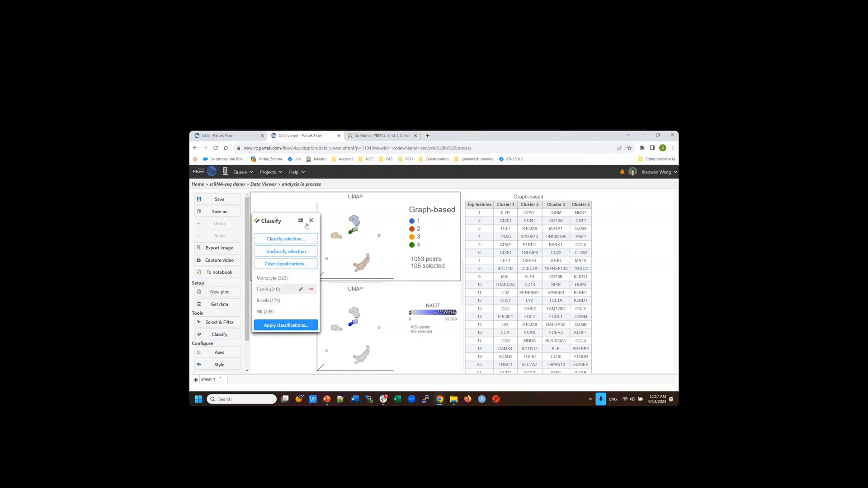
left_click(311, 221)
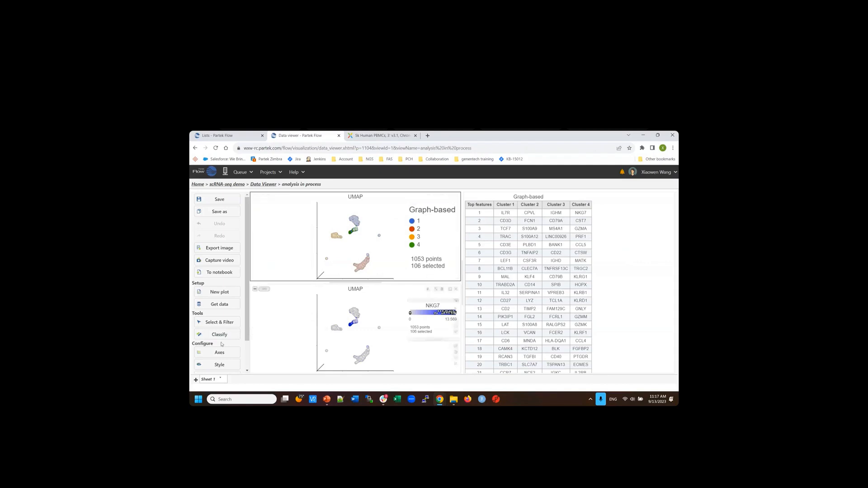
- Color the graph-based UMAP by New classifications and clear the current cell selection
left_click(219, 365)
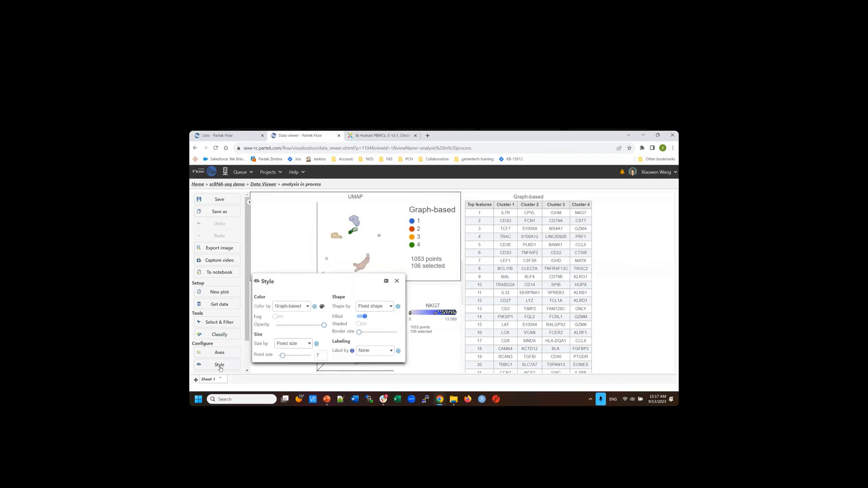
left_click(307, 306)
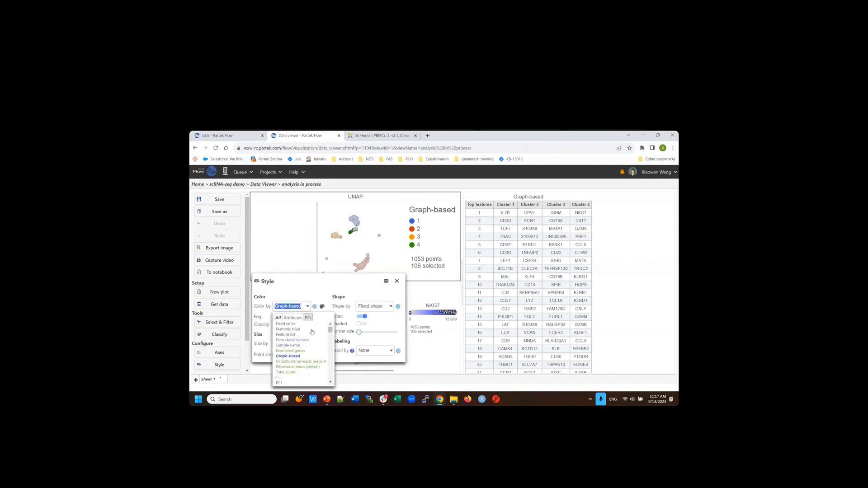
scroll(311, 334, "up", 1)
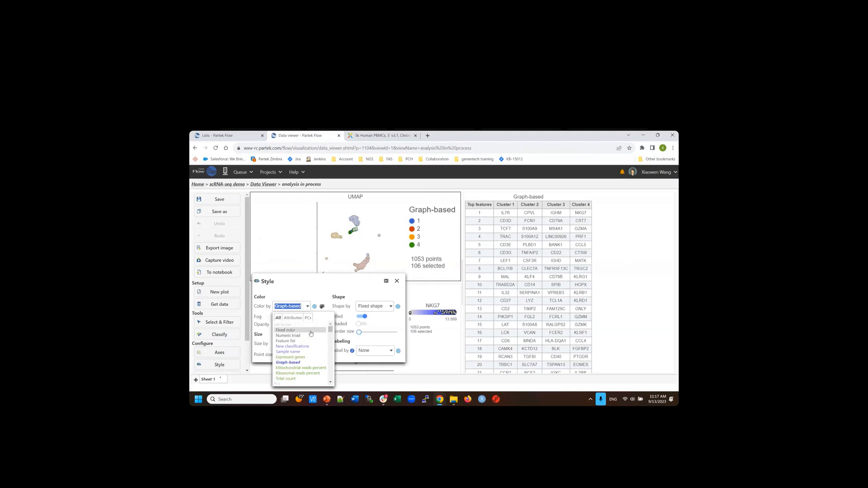
left_click(291, 347)
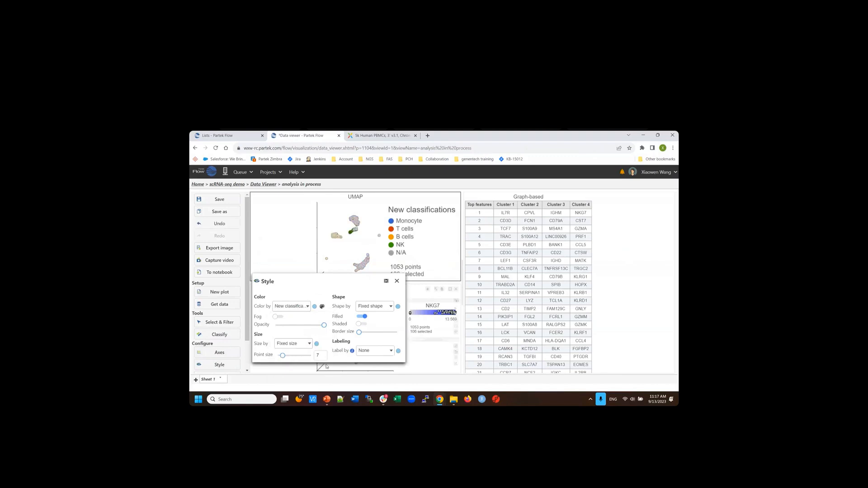
left_click(374, 265)
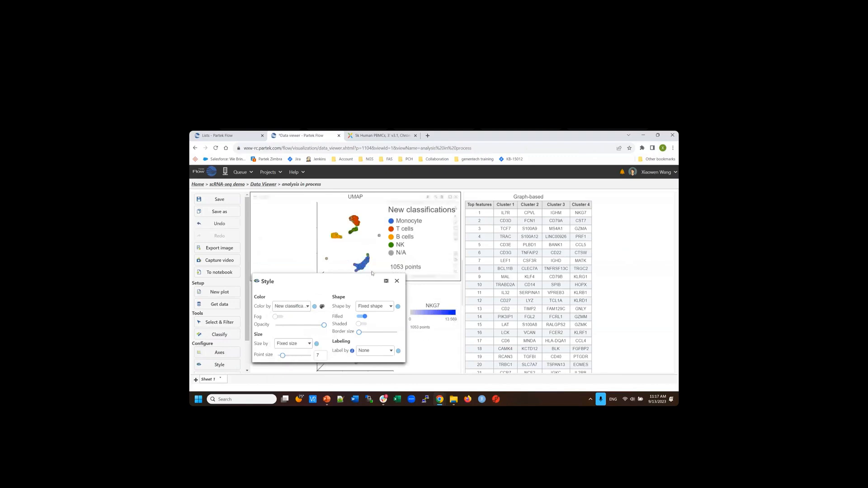
left_click(397, 282)
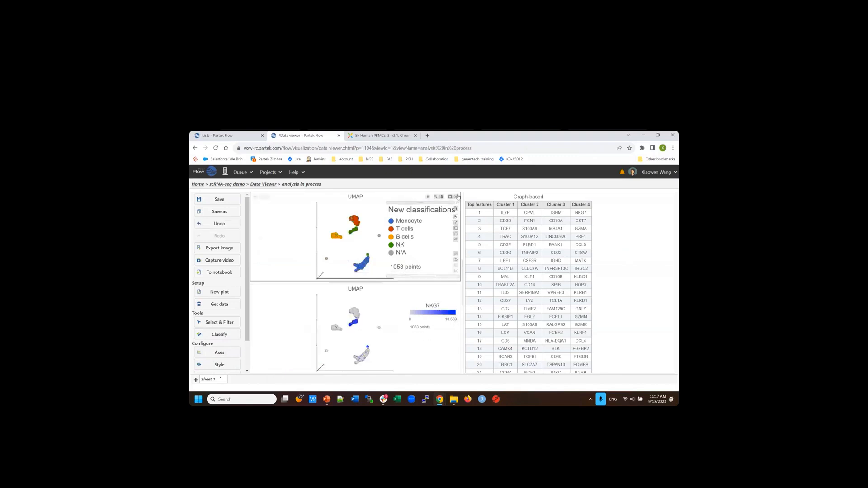
- Maximize the New classifications UMAP and select every cell in the monocyte cluster, including the small group at its tip
left_click(451, 197)
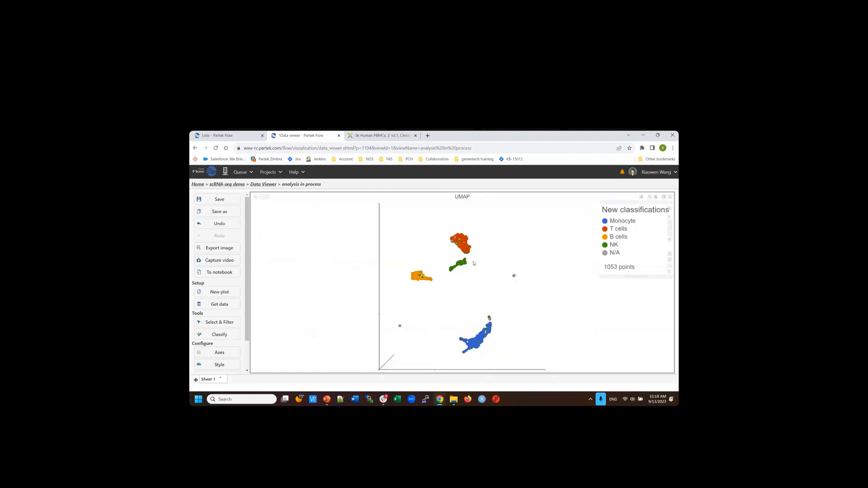
left_click_drag(477, 292, 458, 283)
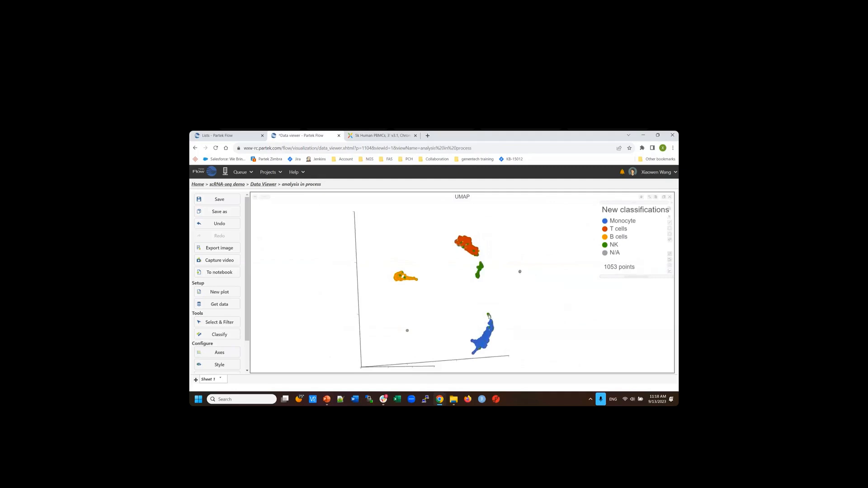
mouse_move(488, 317)
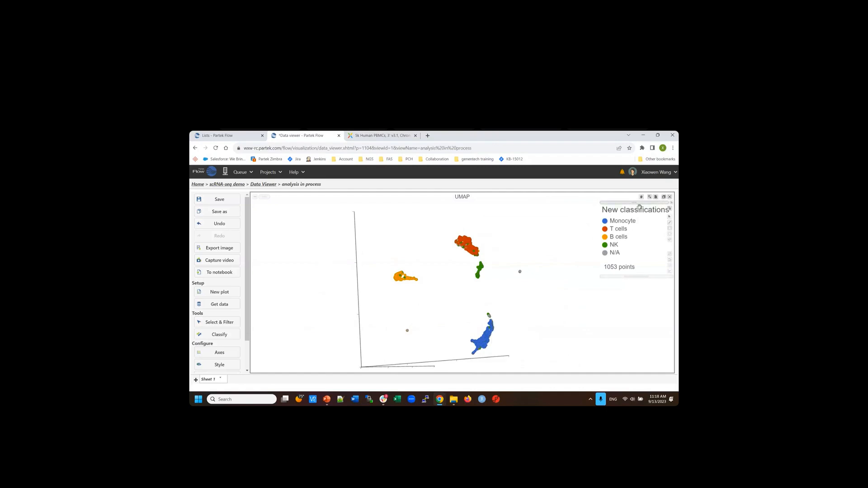
left_click(670, 230)
left_click_drag(458, 304, 502, 357)
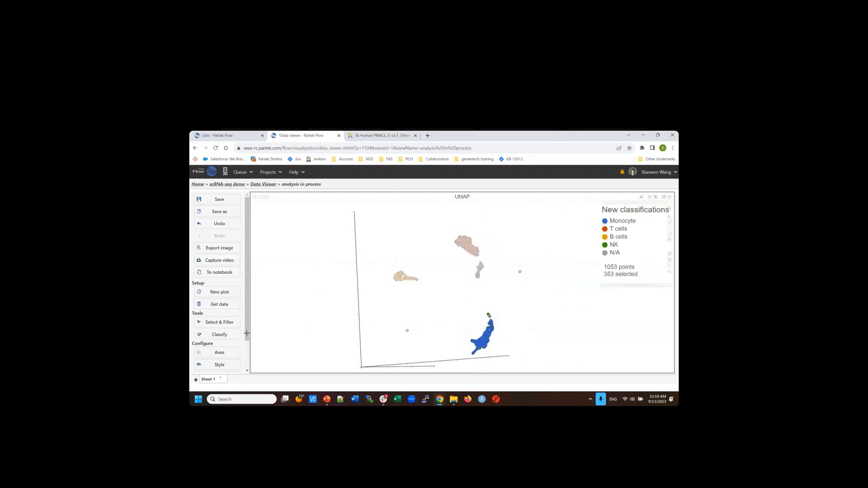
- Reclassify all cells selected in the monocyte cluster with the existing label Monocyte
left_click(219, 334)
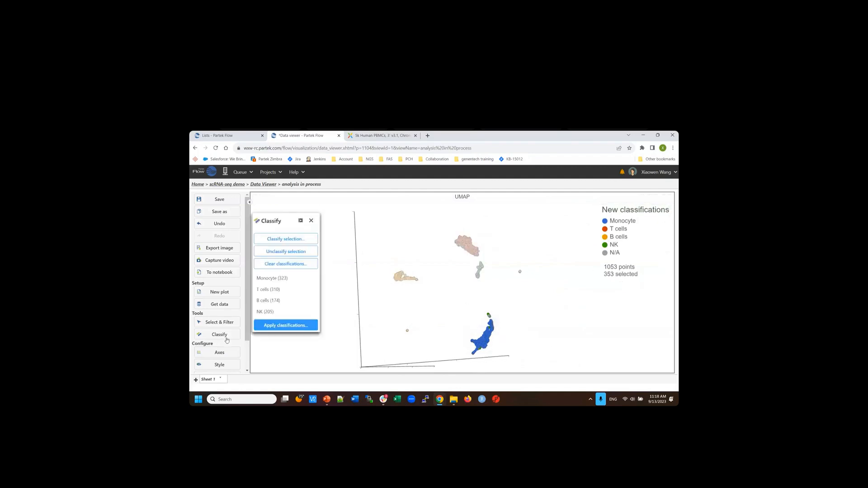
left_click(297, 239)
left_click(465, 293)
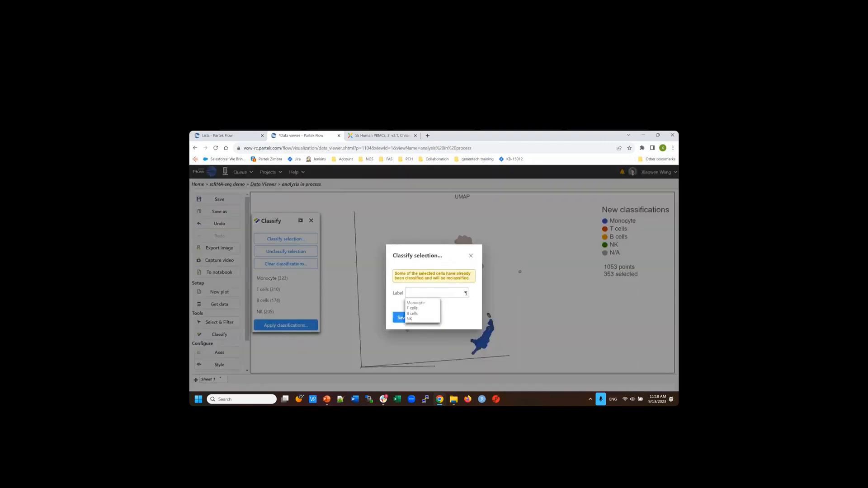
left_click(418, 302)
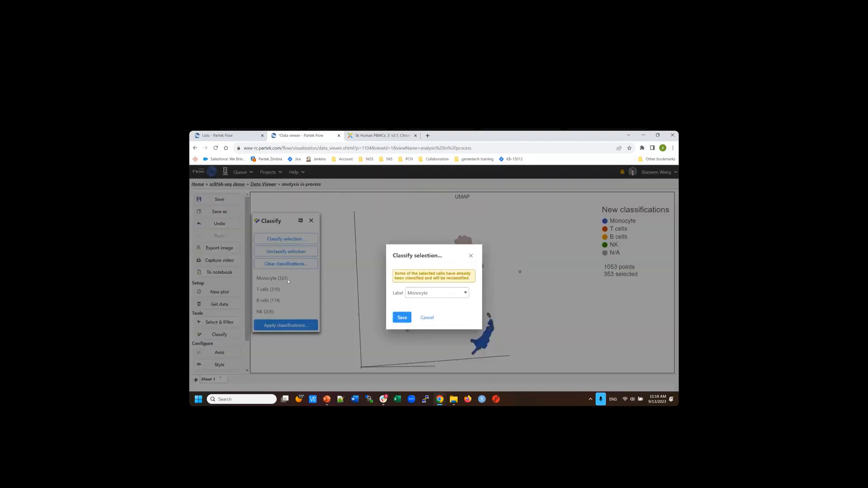
left_click(401, 319)
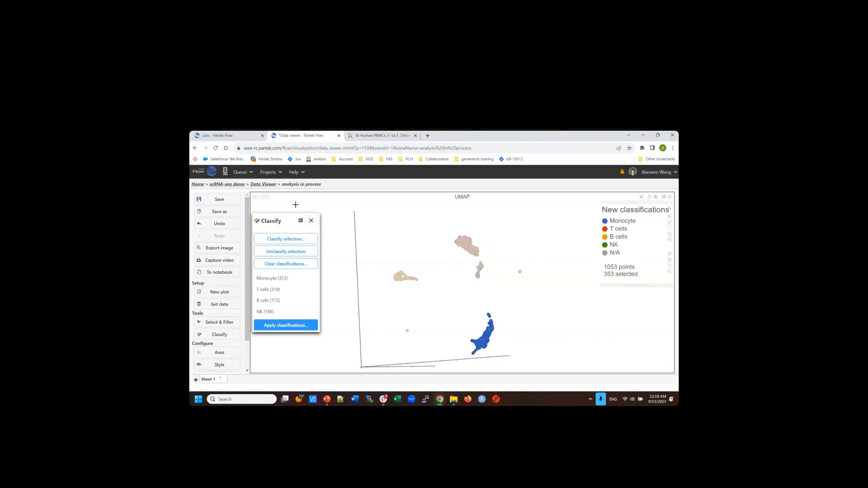
- Finish classifying the monocytes and clear the cell selection in the UMAP
left_click(311, 221)
left_click(669, 217)
left_click(519, 277)
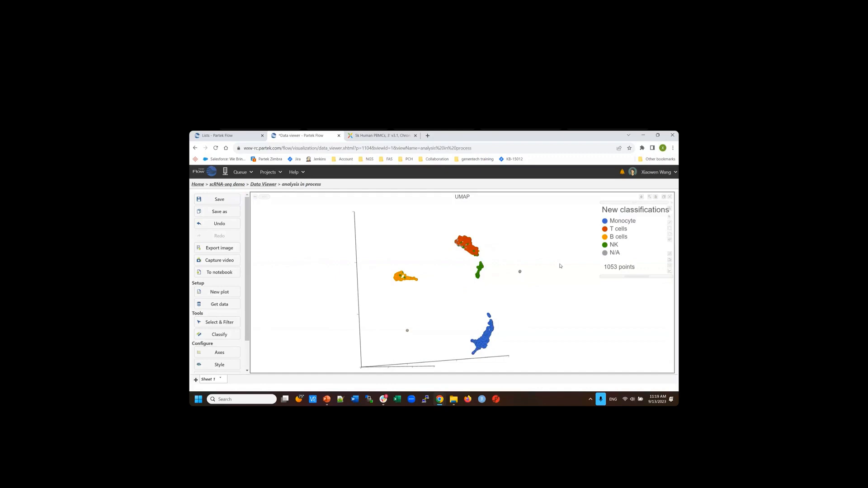
- Apply the four cell classifications to the project as a cell attribute named "Cell type"
left_click(224, 336)
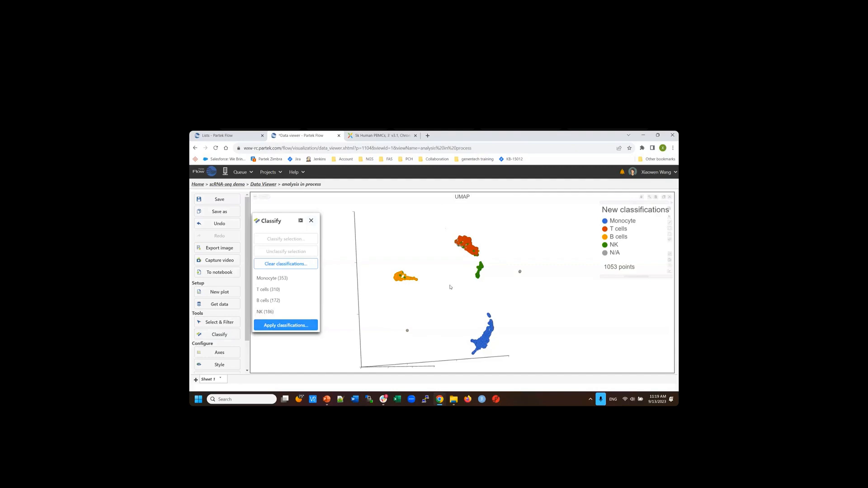
mouse_move(267, 282)
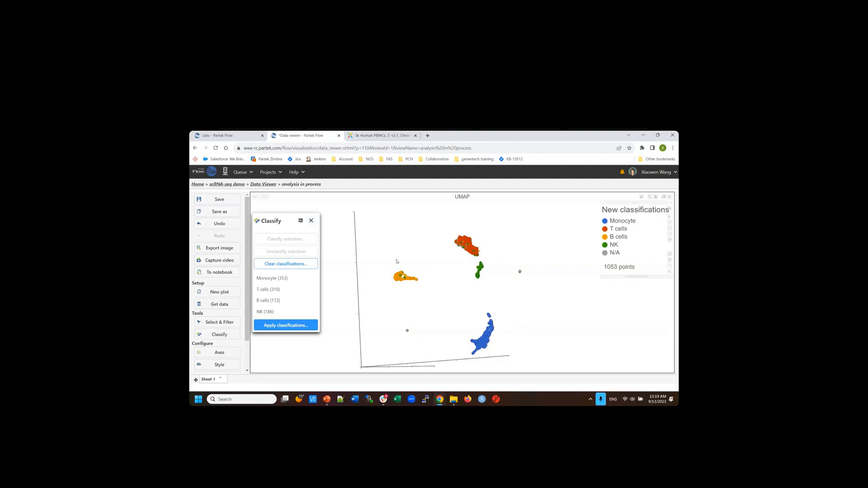
left_click(284, 326)
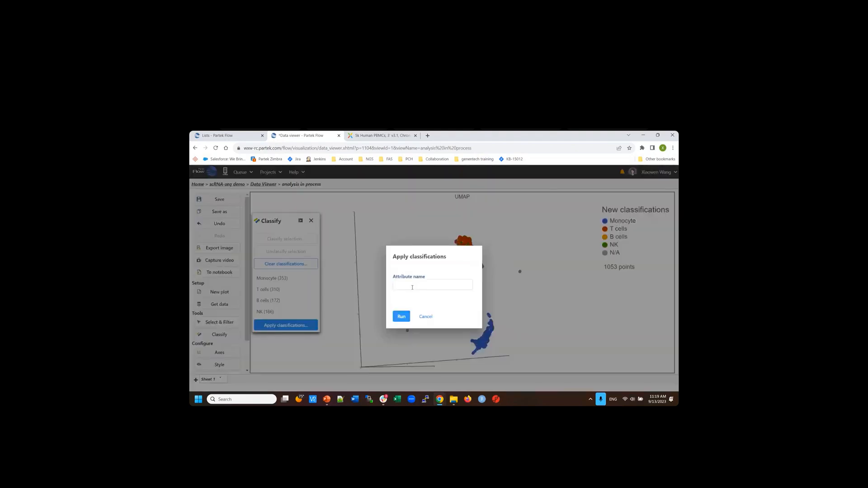
type("Cell typ")
left_click(401, 316)
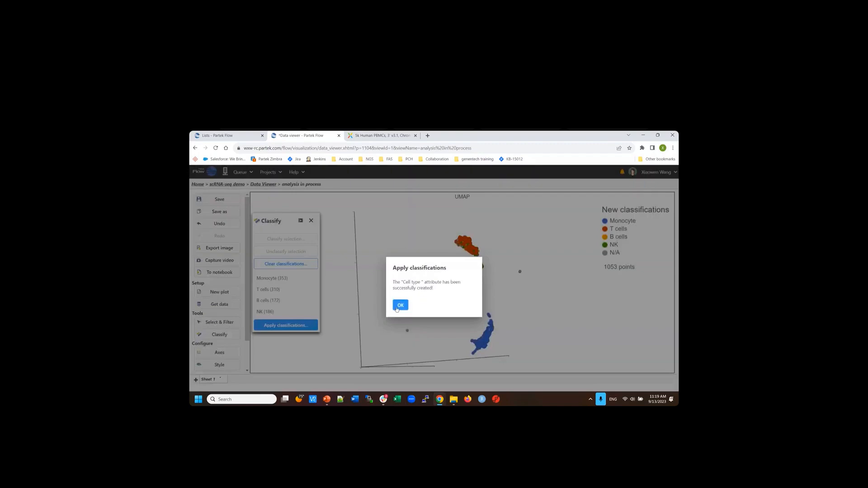
left_click(396, 310)
left_click(311, 220)
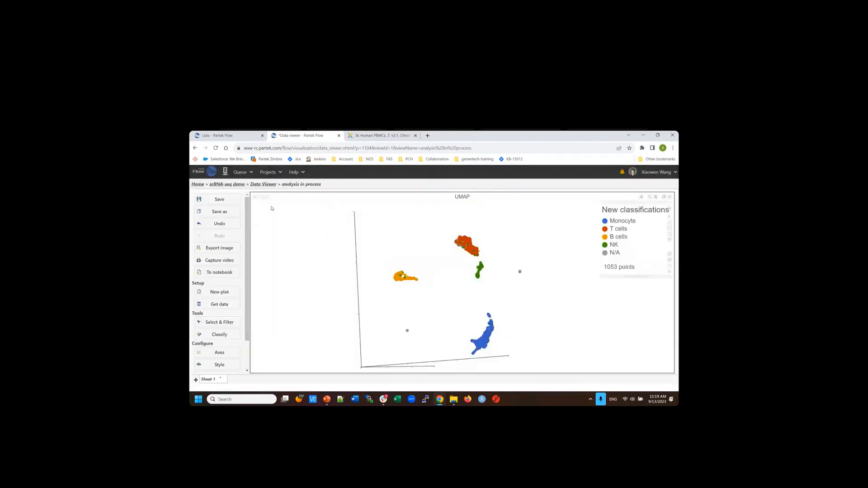
- Leave the viewer session without saving and check the Cell type attribute's categories in the project's cell attribute management
left_click(229, 185)
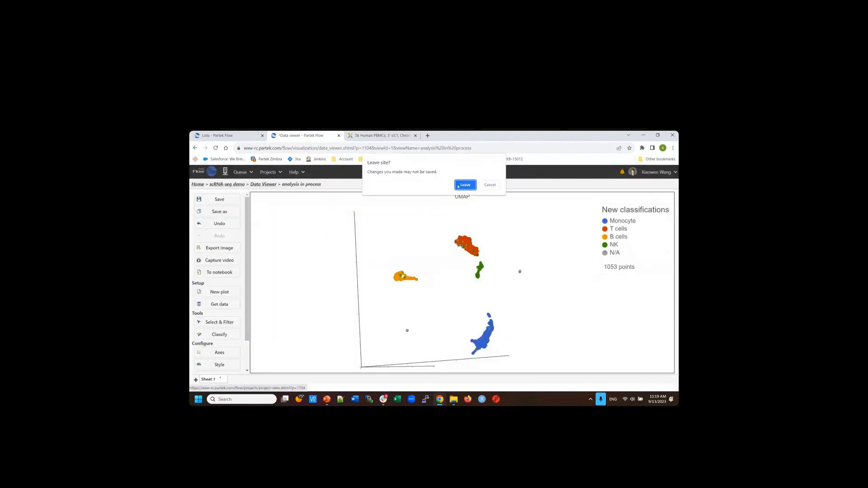
left_click(458, 186)
left_click(232, 202)
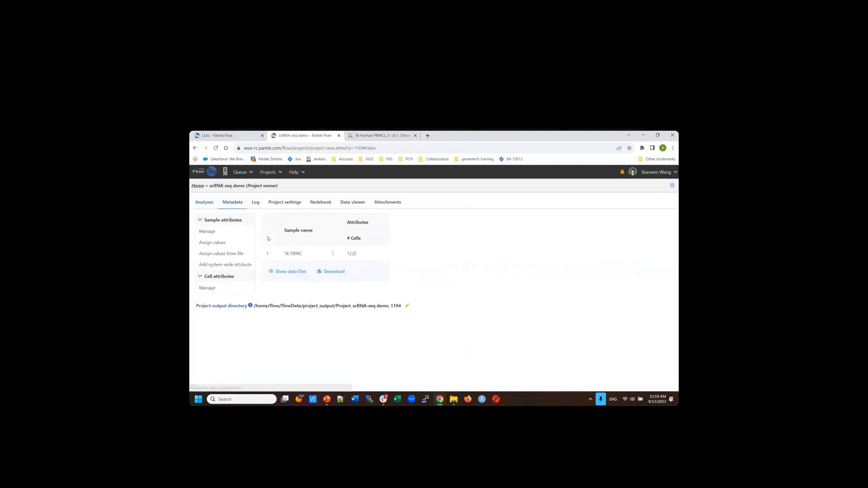
left_click(207, 288)
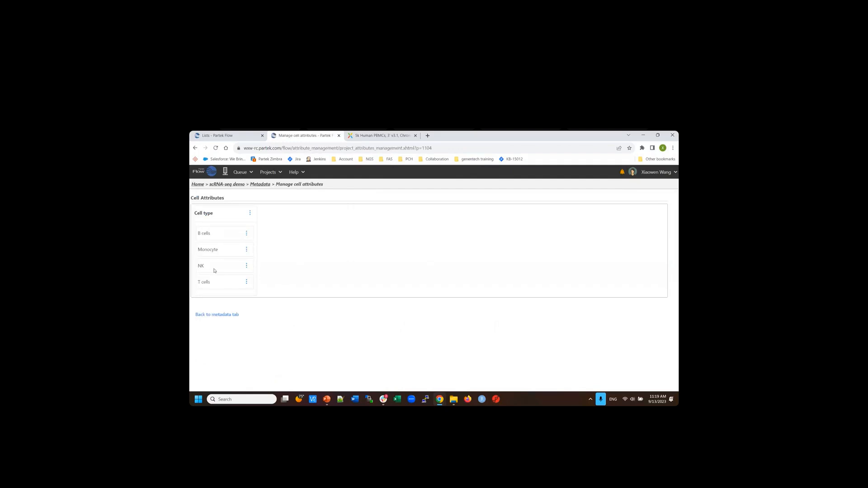
left_click(260, 185)
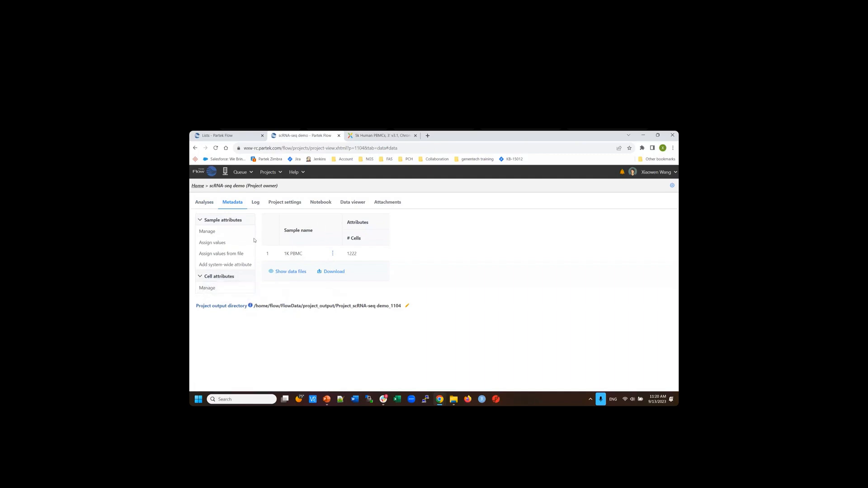
- Open the UMAP result from the analysis pipeline and inspect Cell type among the attributes available for coloring the plot
left_click(204, 202)
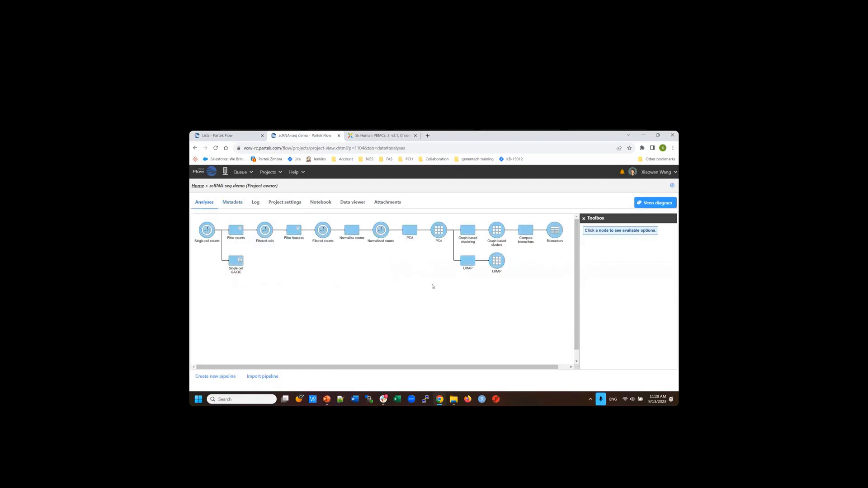
mouse_move(499, 266)
double_click(496, 266)
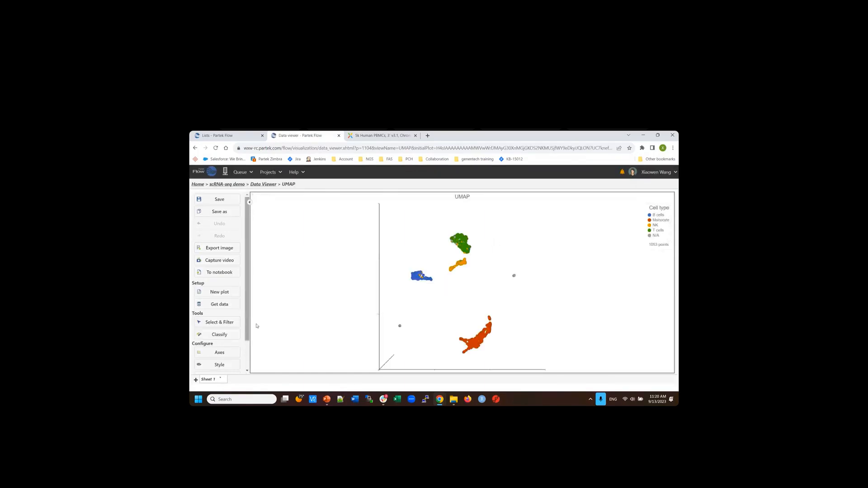
scroll(244, 361, "down", 1)
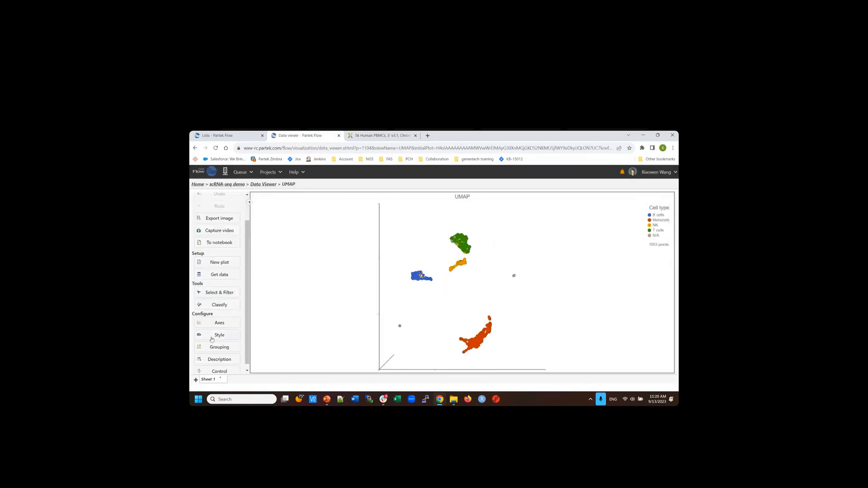
left_click(235, 337)
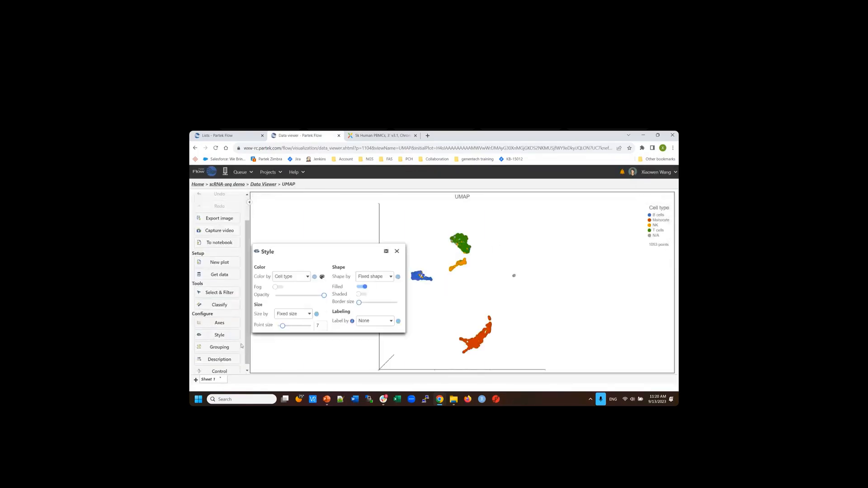
left_click(307, 276)
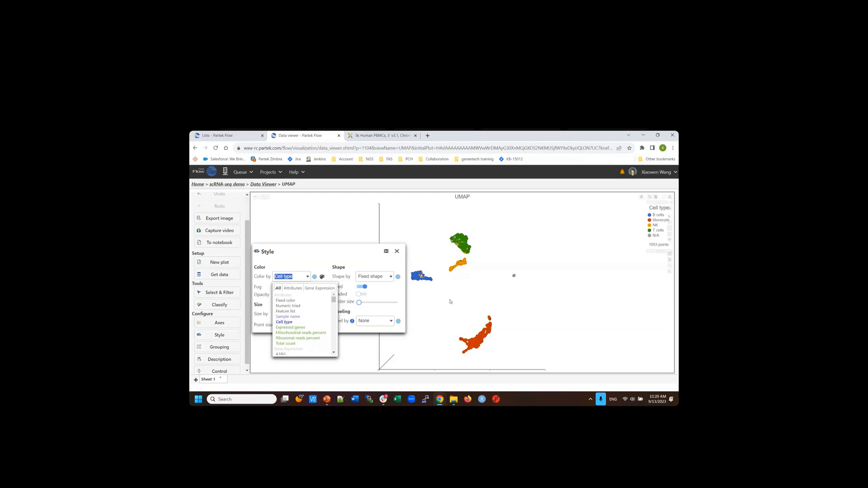
left_click(397, 252)
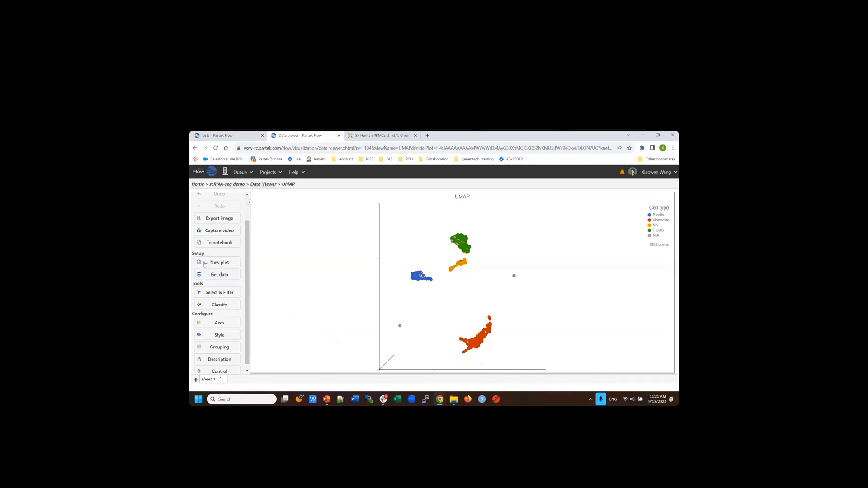
- Create a new data viewer session and start a 2D scatter plot from the Normalized counts data
left_click(263, 184)
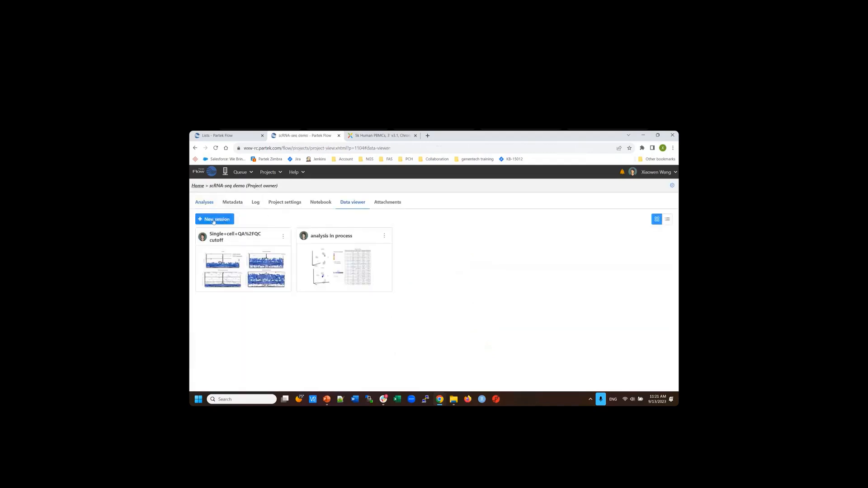
left_click(214, 221)
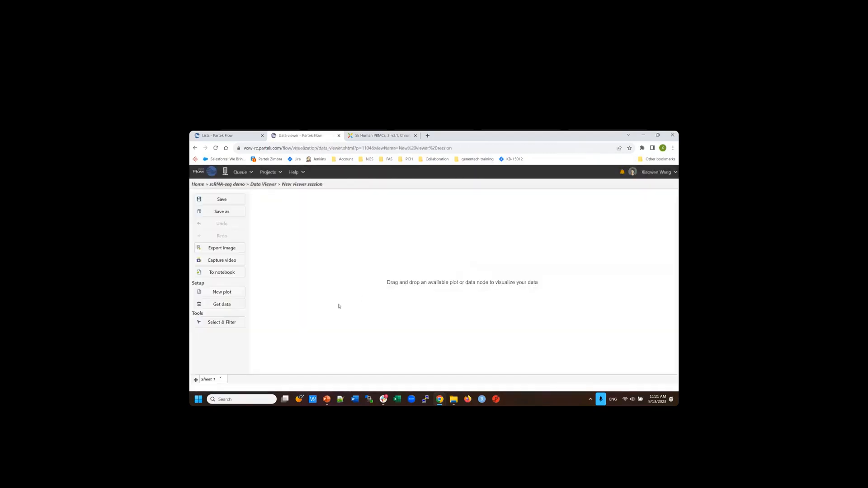
left_click(231, 305)
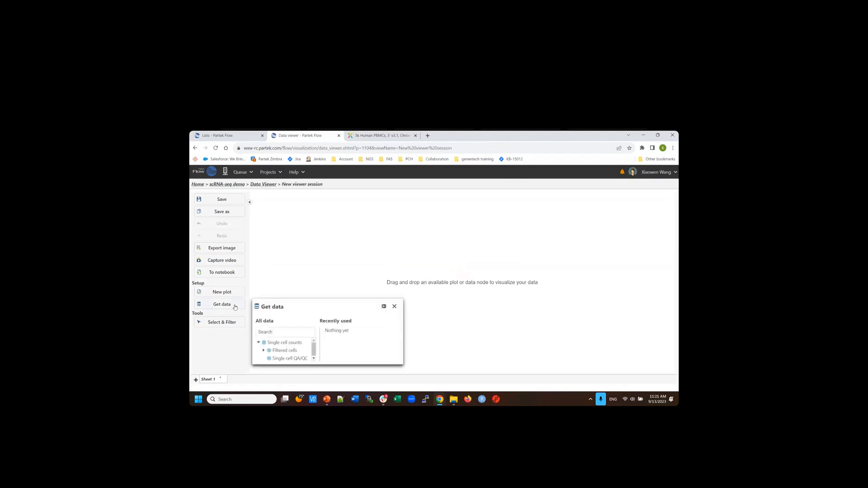
left_click(283, 331)
type("nor")
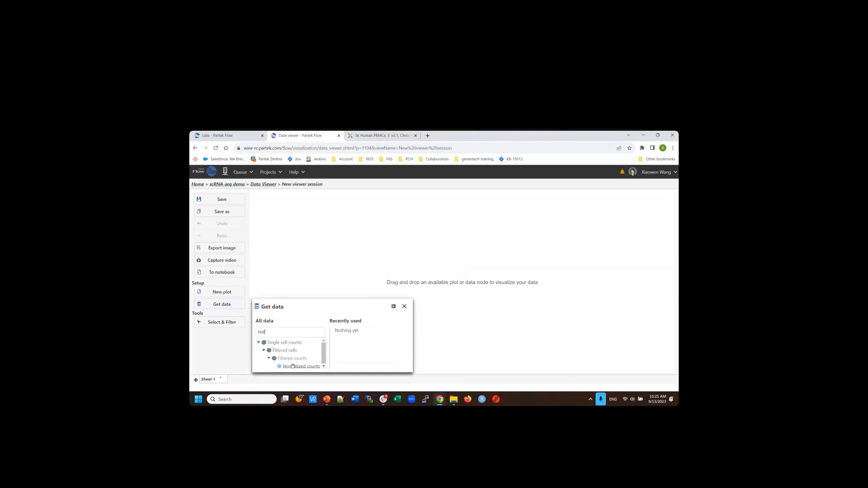
mouse_move(289, 367)
left_click_drag(288, 367, 484, 348)
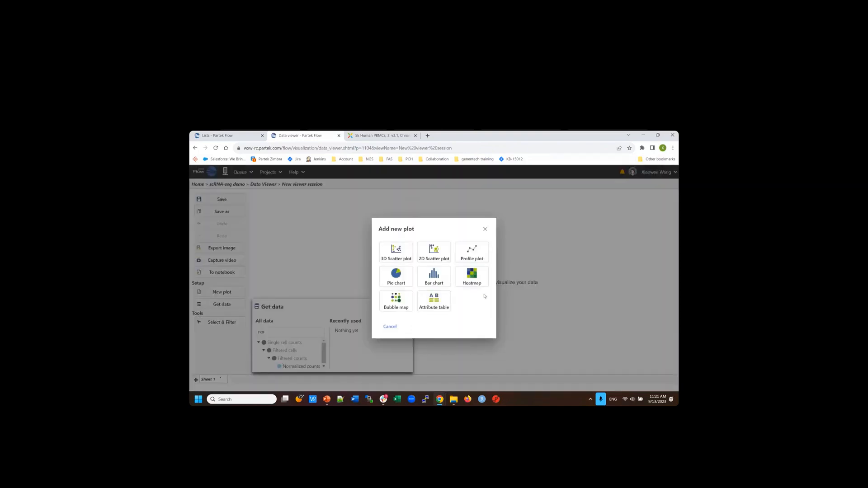
left_click(432, 254)
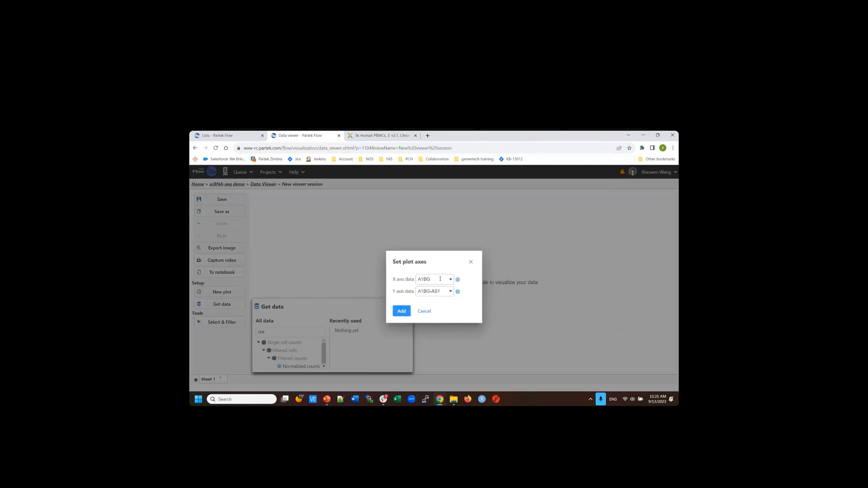
- Plot NKG7 on the X axis against GNLY on the Y axis and select the cells expressing both genes
left_click(440, 278)
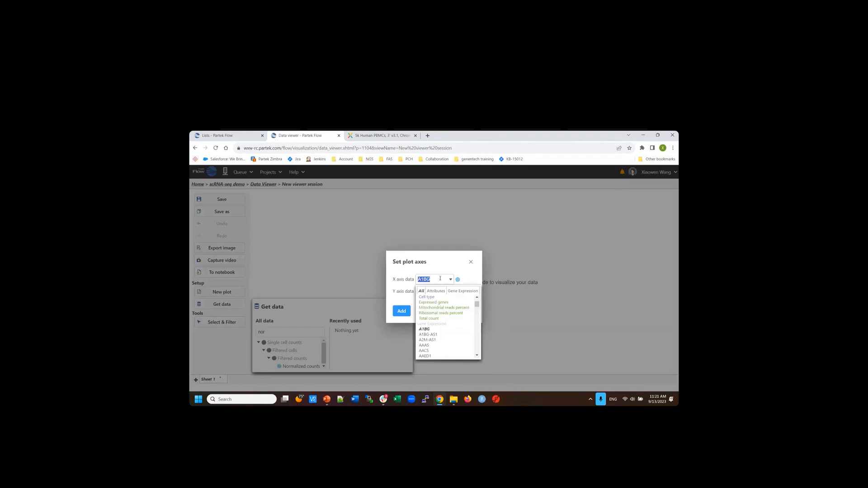
type("nkg7")
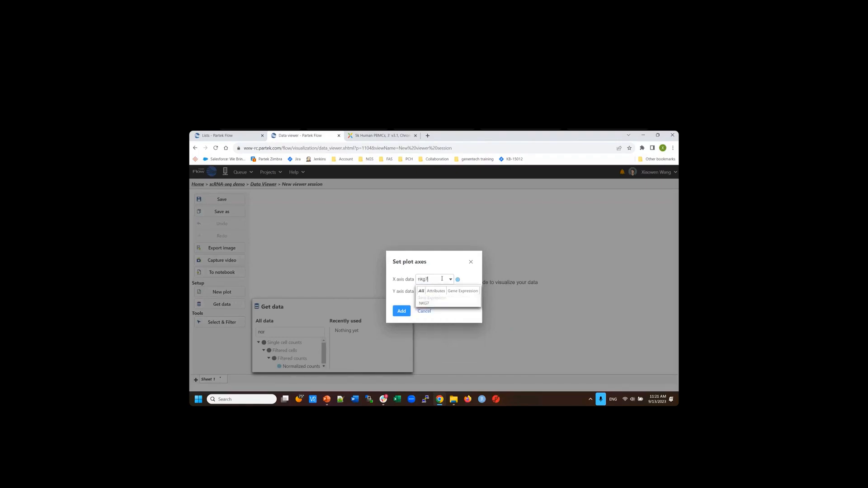
left_click(424, 303)
left_click(429, 291)
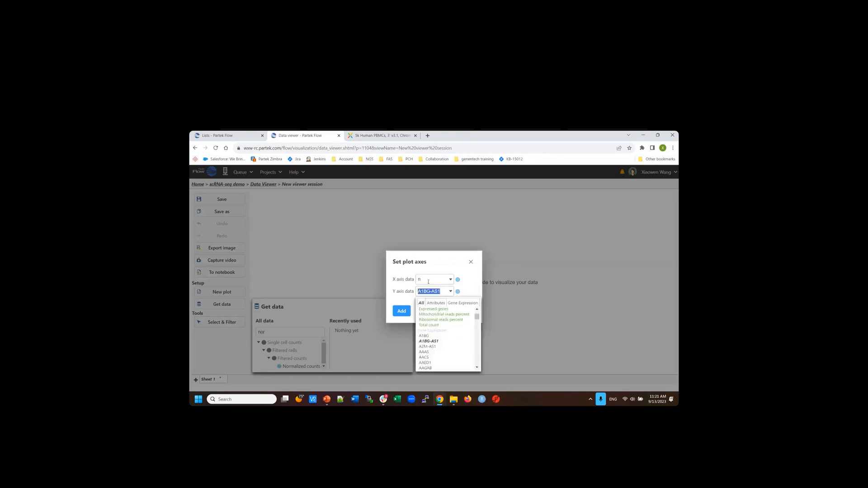
left_click(427, 279)
type("nkg")
left_click(425, 304)
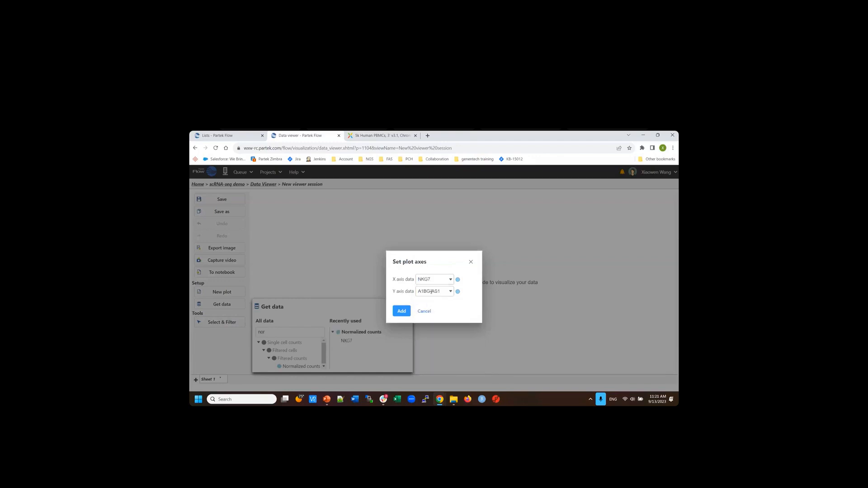
left_click(431, 291)
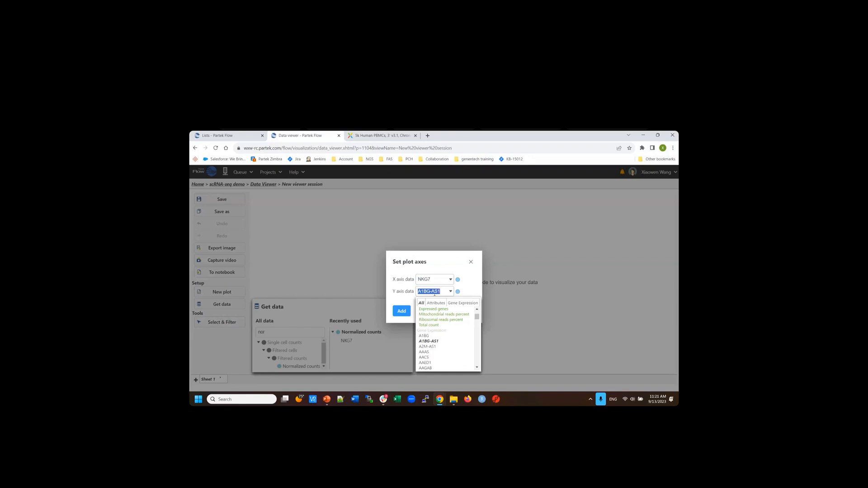
type("gnl")
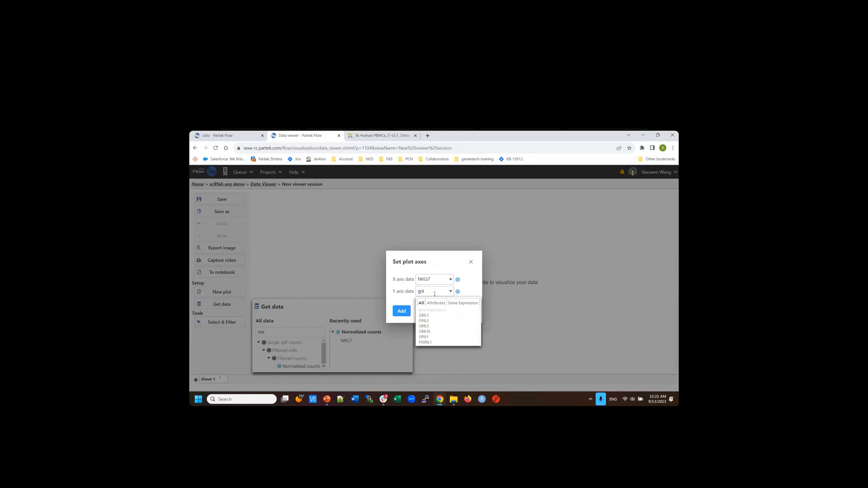
left_click(429, 336)
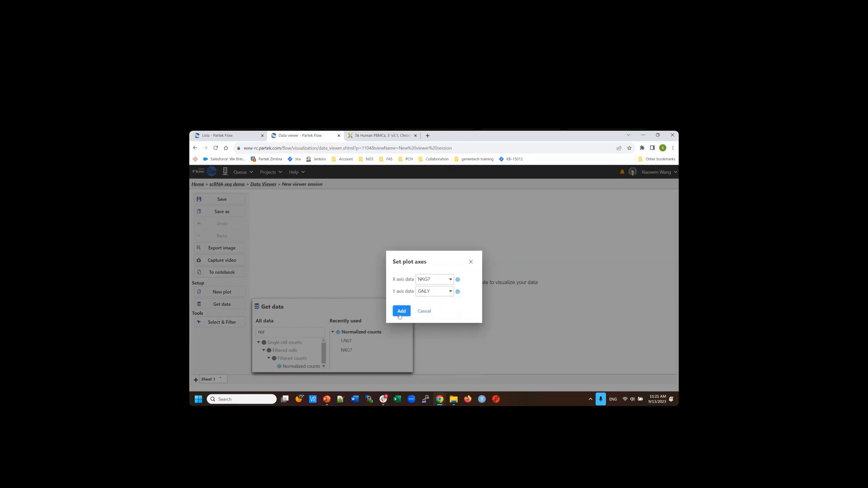
left_click(400, 314)
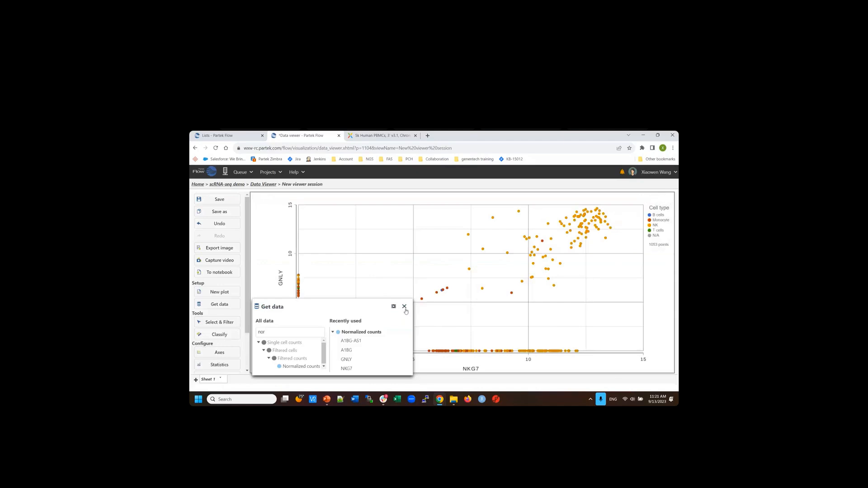
left_click(404, 306)
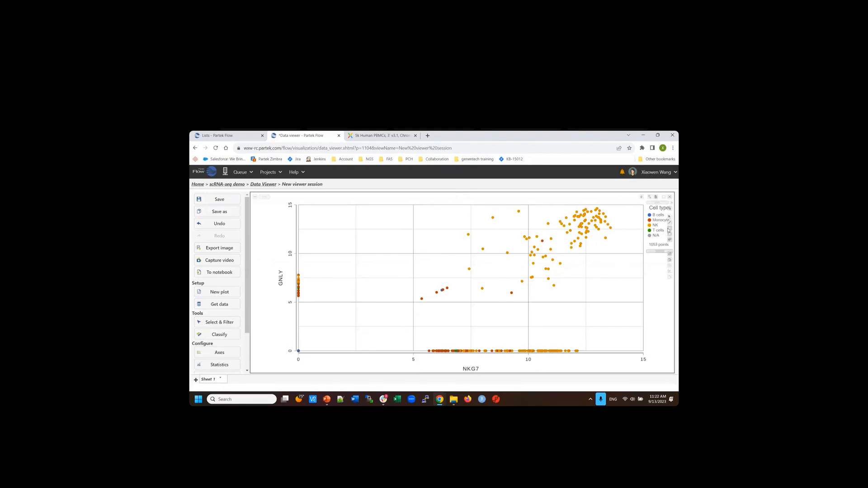
left_click_drag(398, 198, 614, 320)
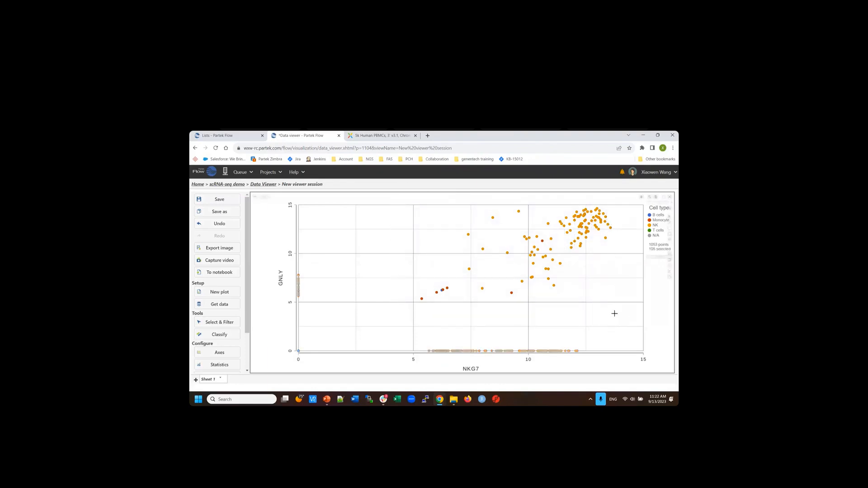
- Leave the viewer session without saving and color the PCA task and its downstream nodes green in the analysis pipeline
left_click(227, 185)
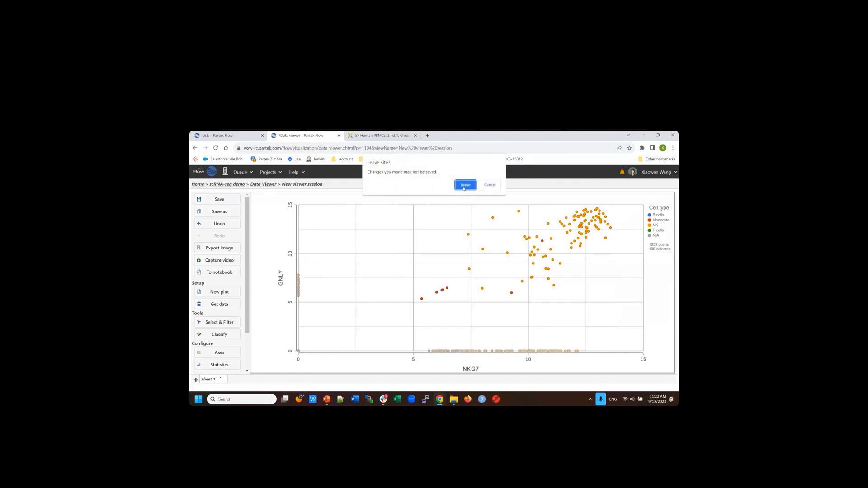
left_click(465, 186)
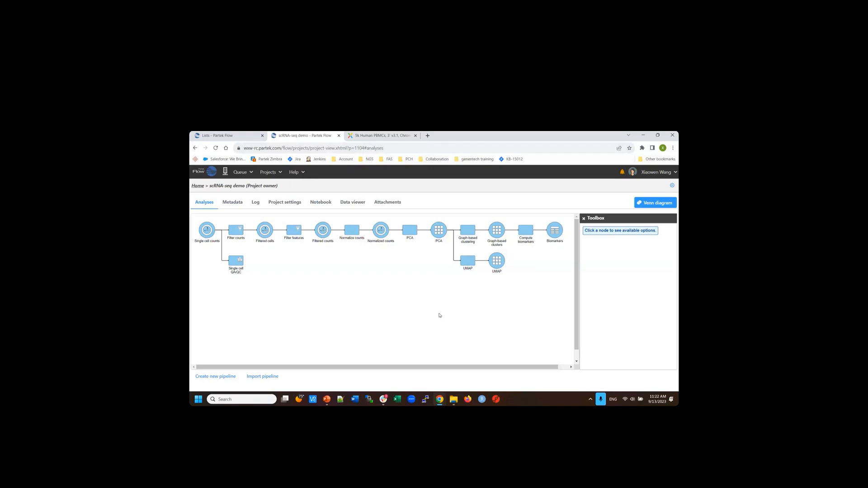
left_click(437, 233)
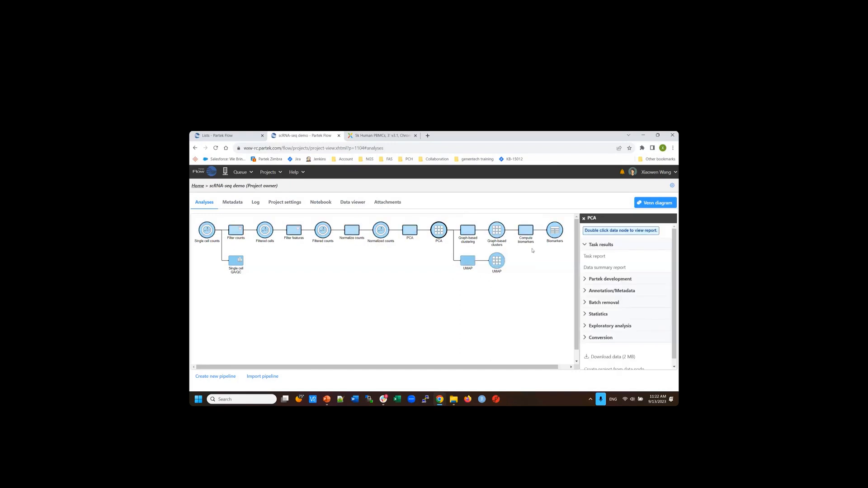
right_click(410, 233)
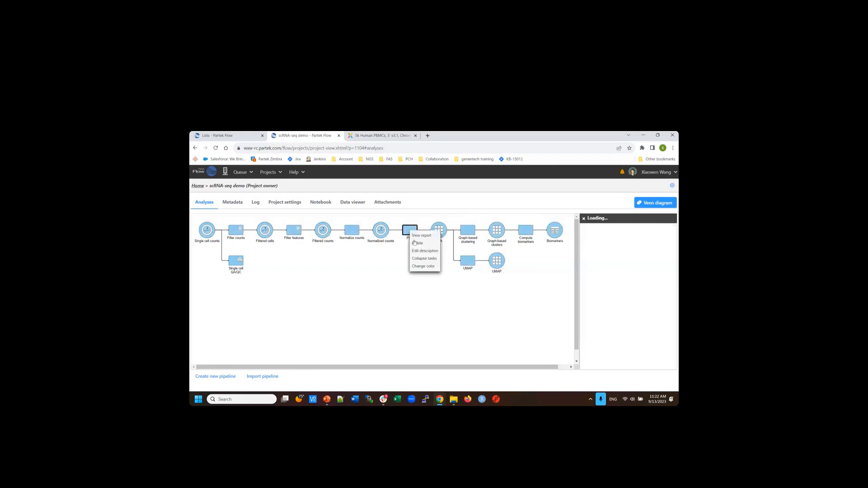
left_click(425, 266)
left_click(427, 300)
left_click(450, 352)
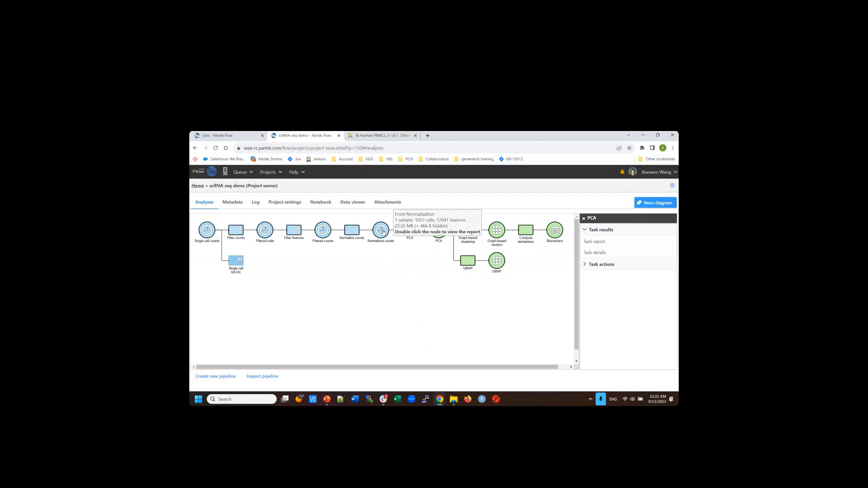
- Rename the Normalized counts data node as "Normalized counts Start"
left_click(383, 231)
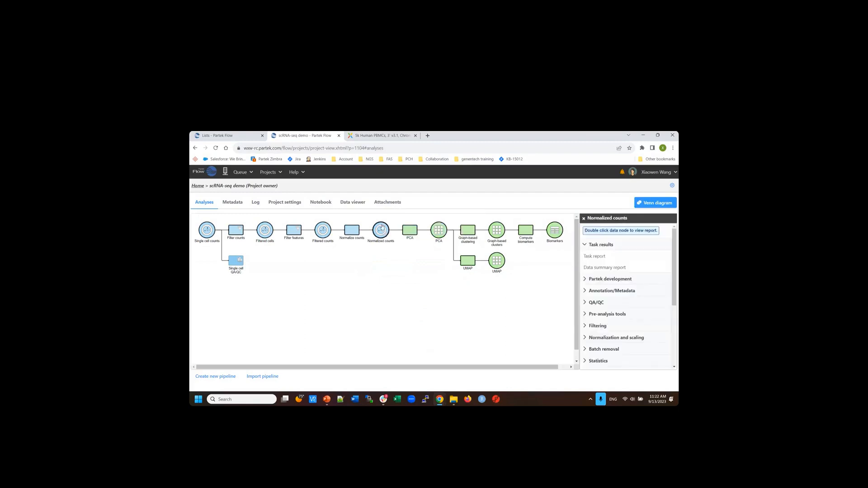
mouse_move(388, 233)
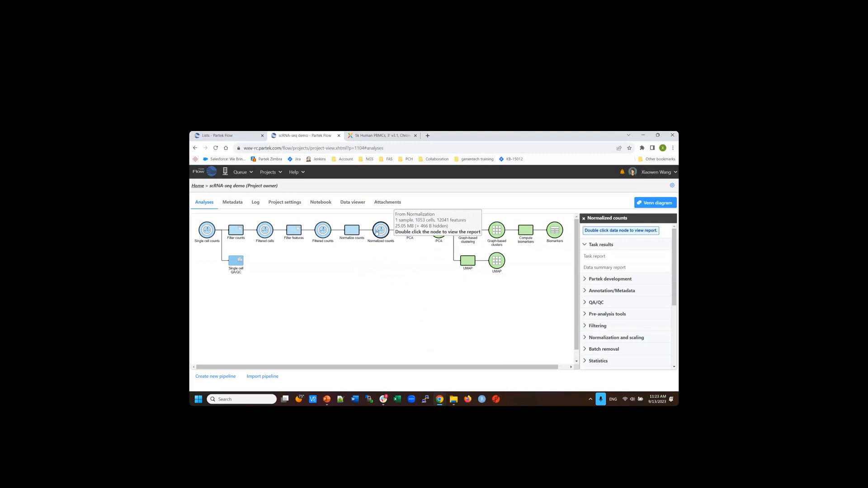
right_click(380, 232)
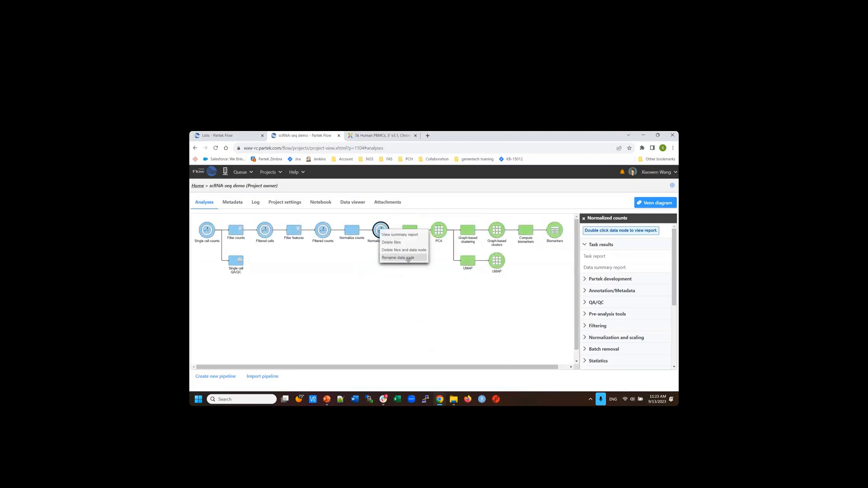
left_click(403, 258)
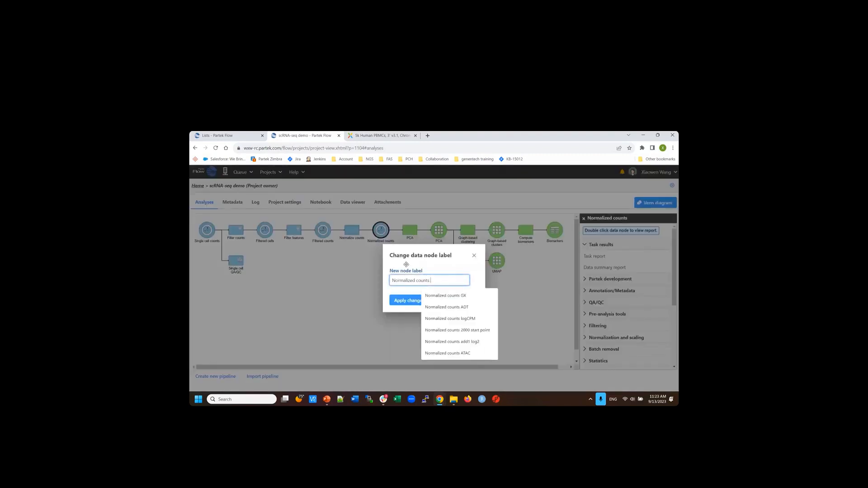
type("Start")
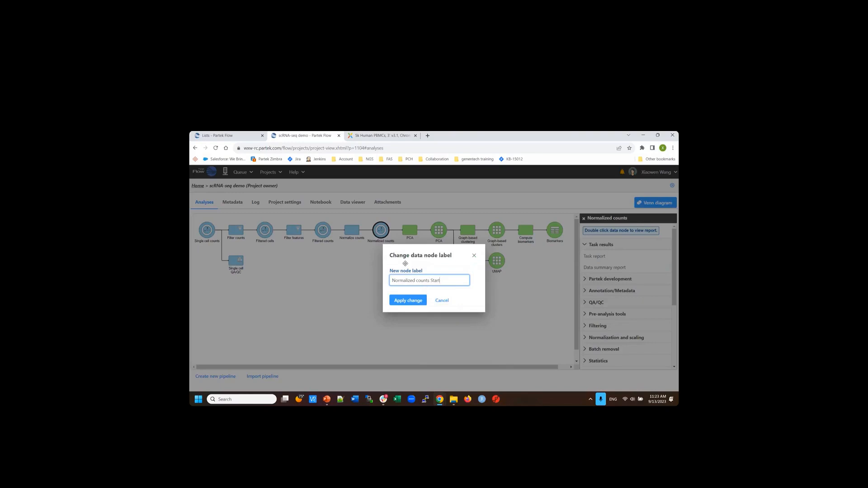
left_click(416, 301)
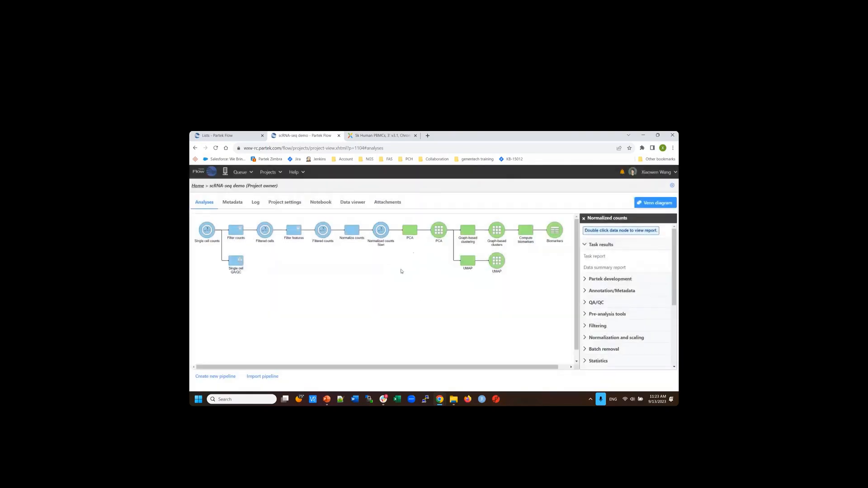
- Start a differential analysis on the Normalized counts Start node using the ANOVA method
left_click(380, 231)
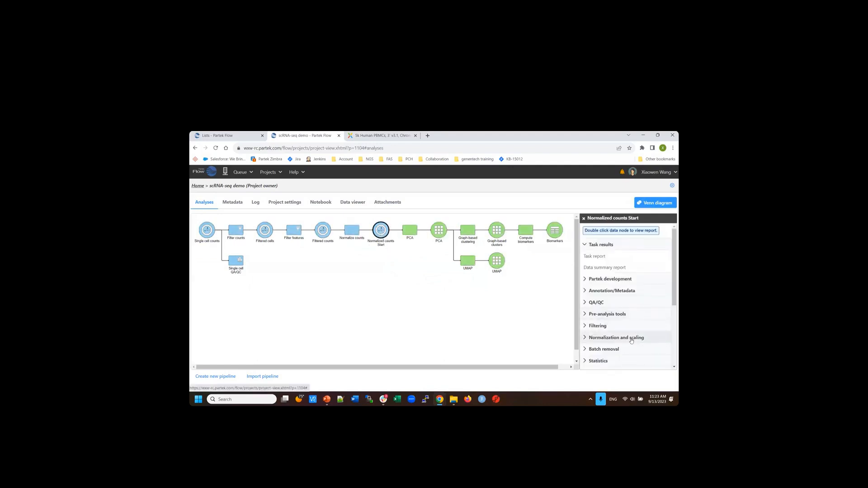
scroll(632, 339, "down", 2)
left_click(605, 307)
left_click(607, 320)
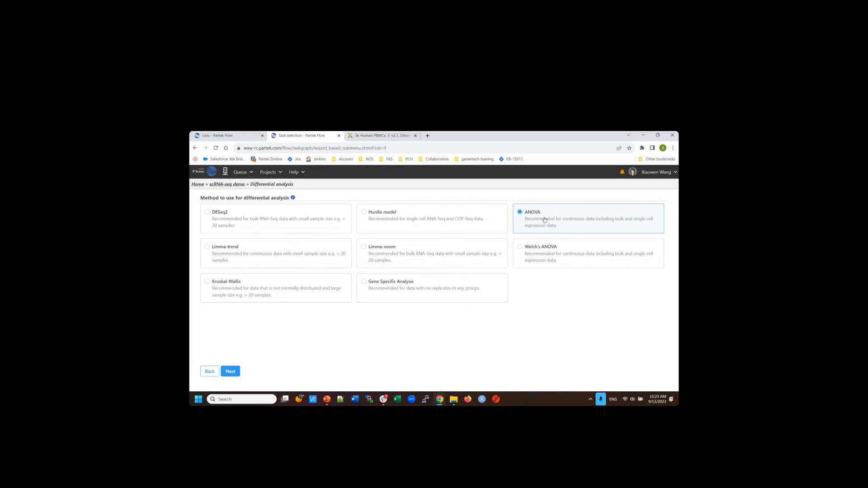
left_click(391, 217)
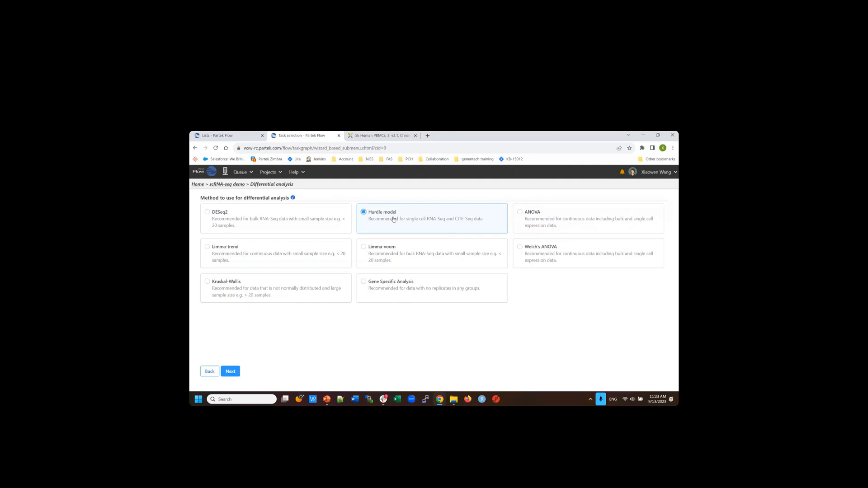
left_click(520, 213)
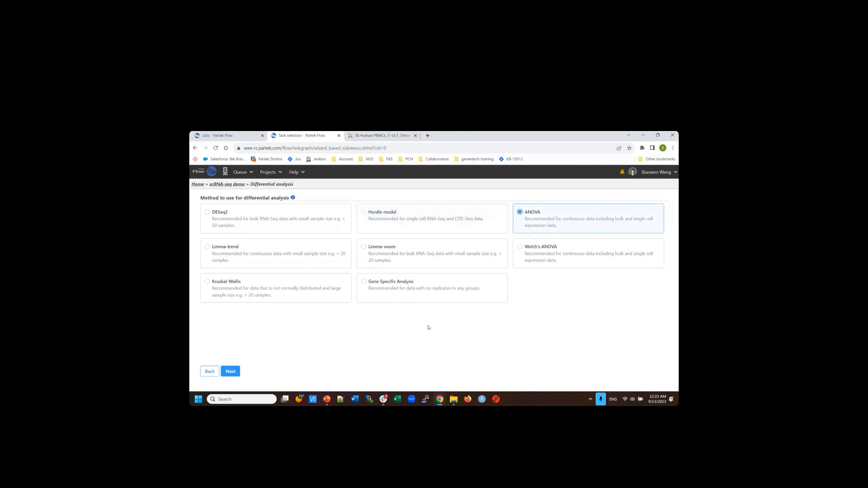
left_click(231, 371)
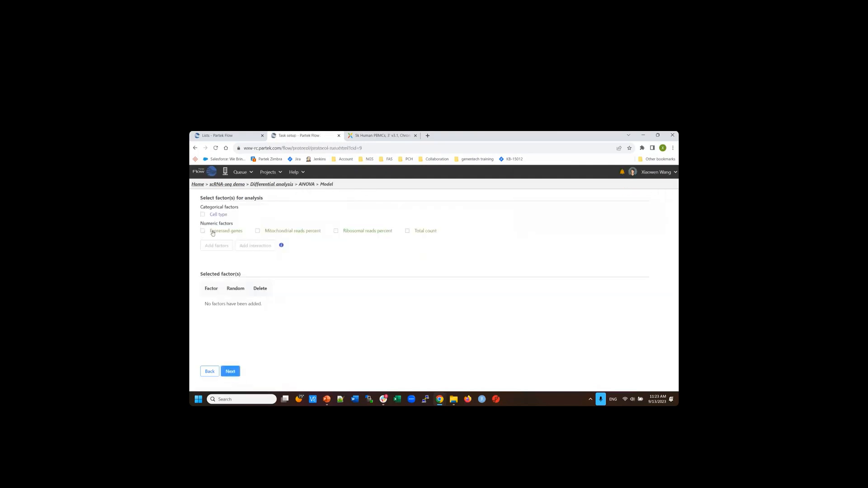
- Add Cell type as the factor of the ANOVA model and continue to the comparison setup
left_click(202, 214)
left_click(211, 247)
left_click(234, 372)
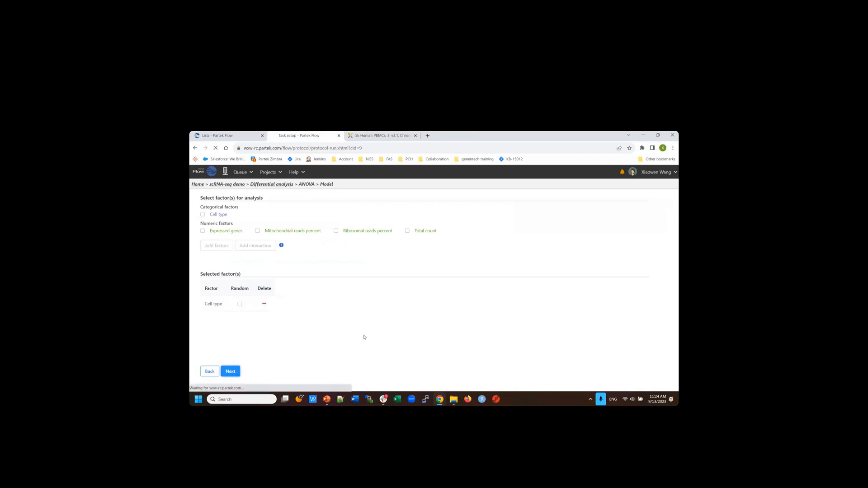
- Define a comparison with B cells as numerator and T cells as denominator, and run the ANOVA with default options
left_click_drag(248, 244, 326, 246)
left_click_drag(222, 274, 296, 280)
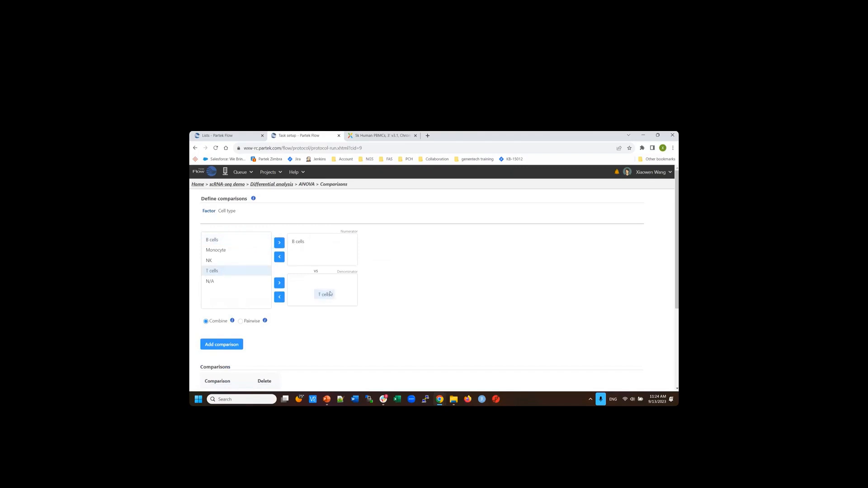
left_click(230, 348)
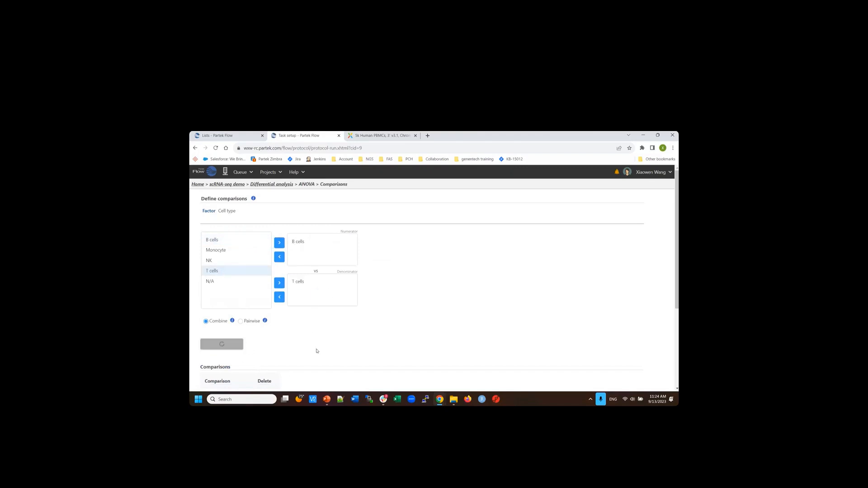
scroll(341, 356, "down", 3)
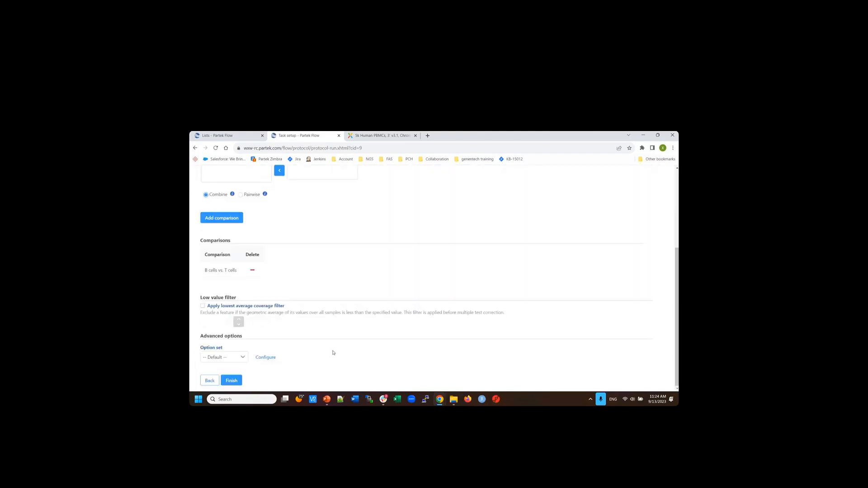
left_click(232, 380)
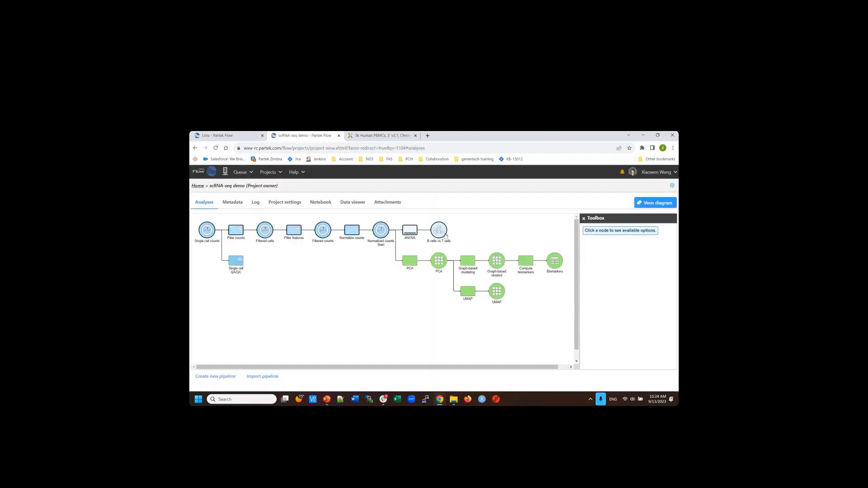
- Open the B cells vs T cells ANOVA report and add the optional Log2(Ratio) column to the gene list
mouse_move(445, 235)
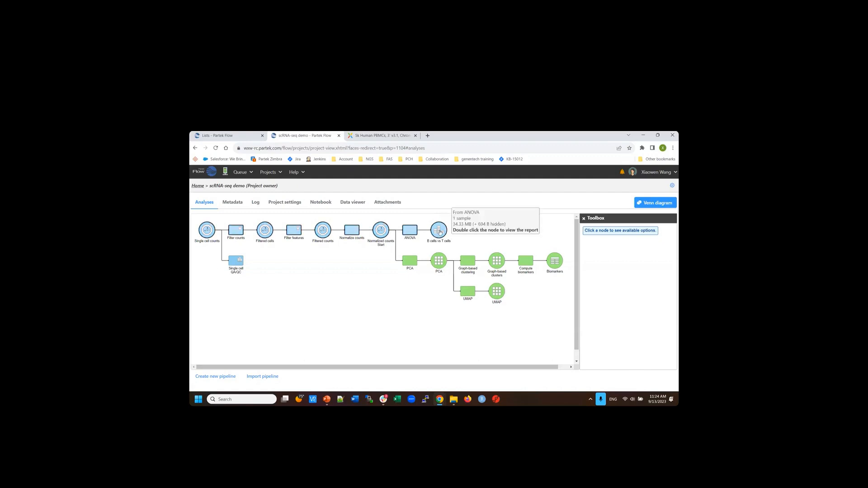
double_click(440, 231)
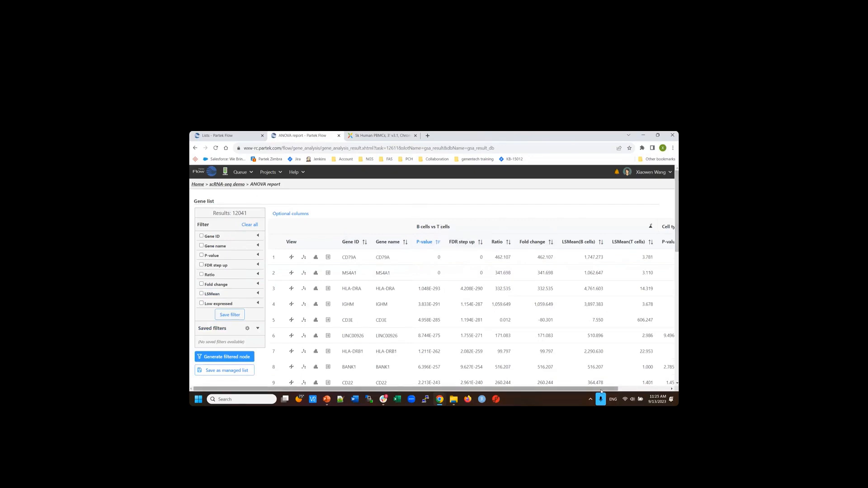
left_click_drag(605, 392, 635, 392)
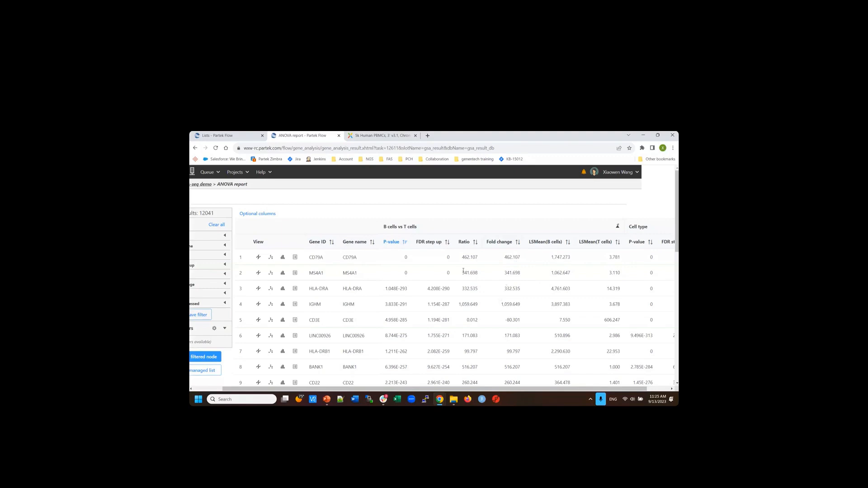
left_click(255, 215)
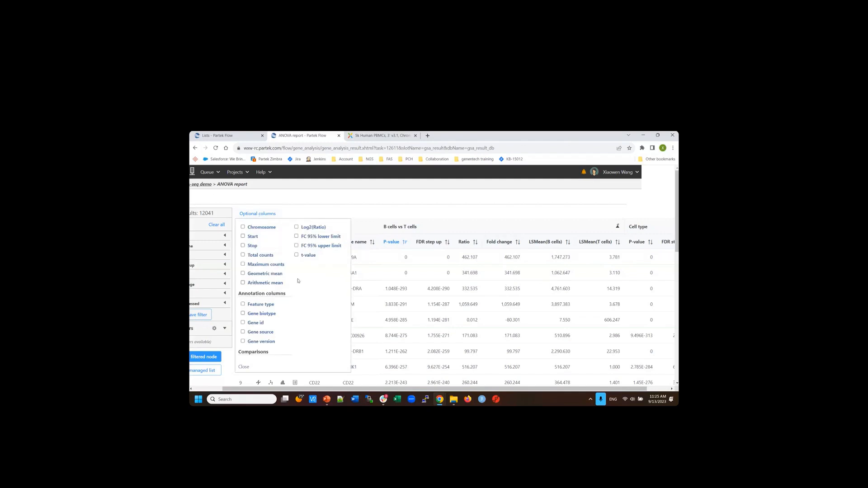
left_click(296, 227)
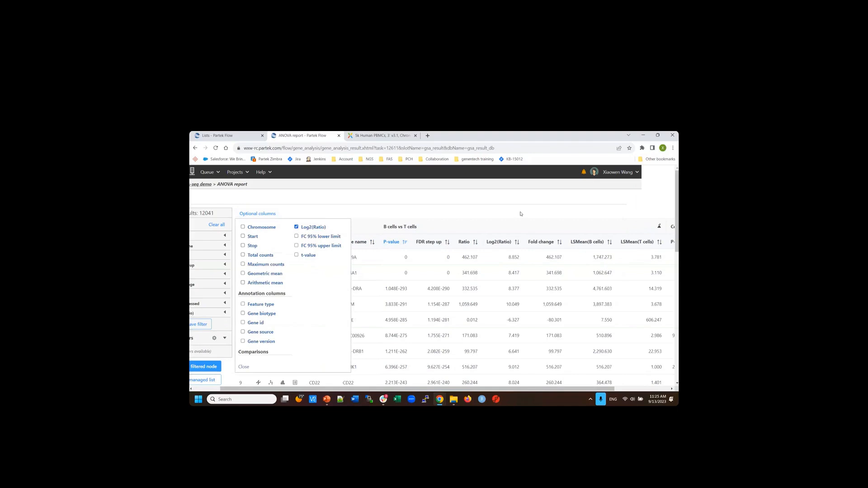
left_click(516, 257)
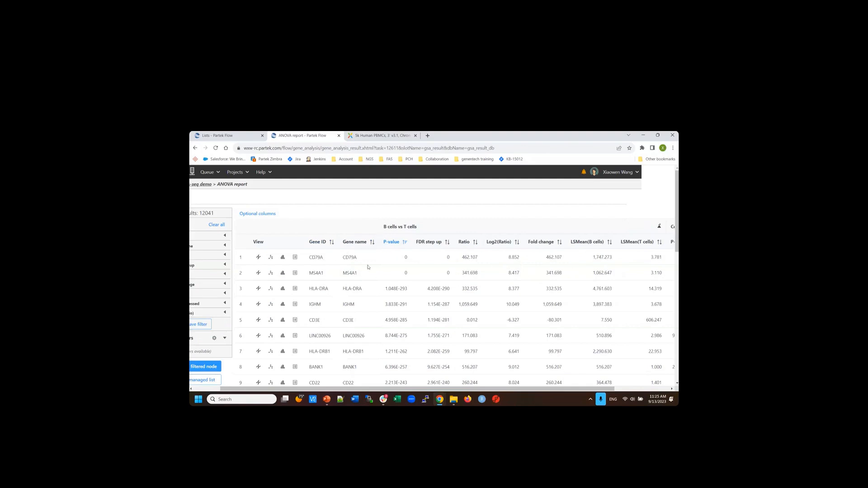
- Sort the gene list by ascending fold change and examine the values of the CD3D gene across the columns
left_click(555, 243)
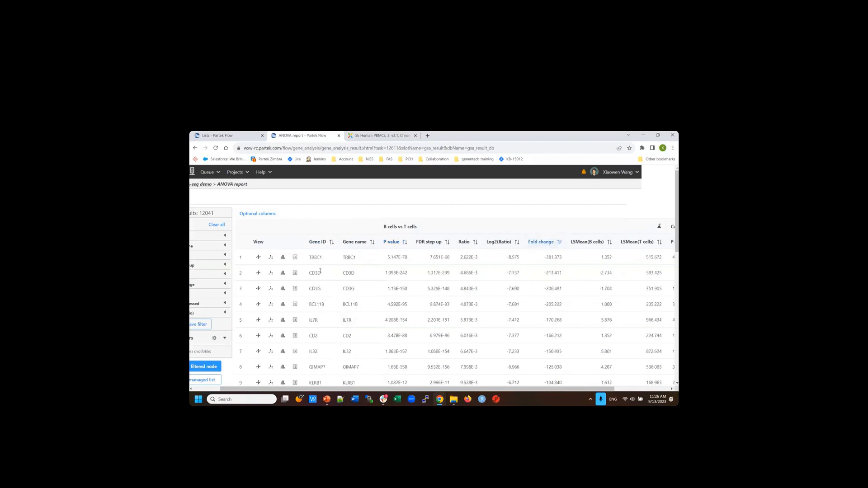
left_click_drag(326, 274, 309, 273)
left_click_drag(553, 391, 599, 391)
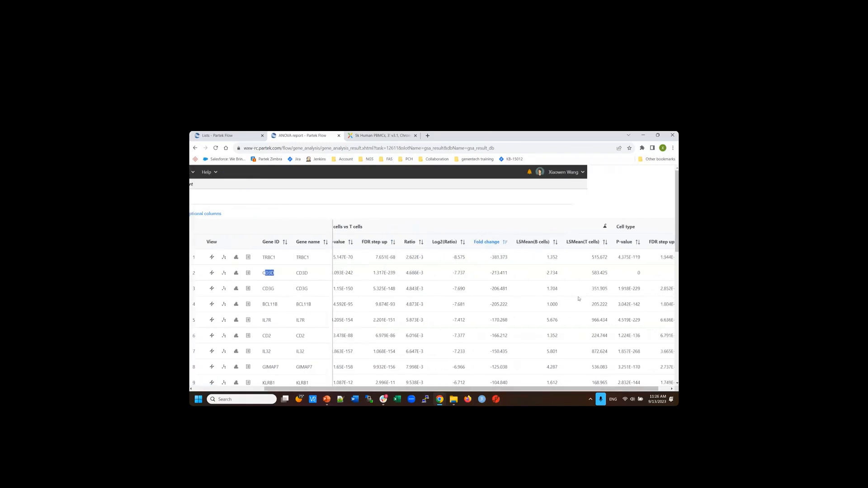
- Open the volcano plot for B cells vs T cells and set its point size to 3
left_click(605, 227)
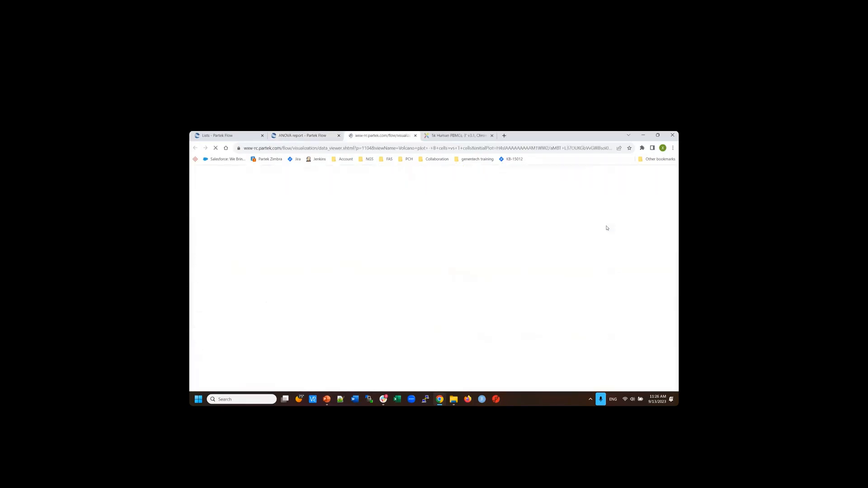
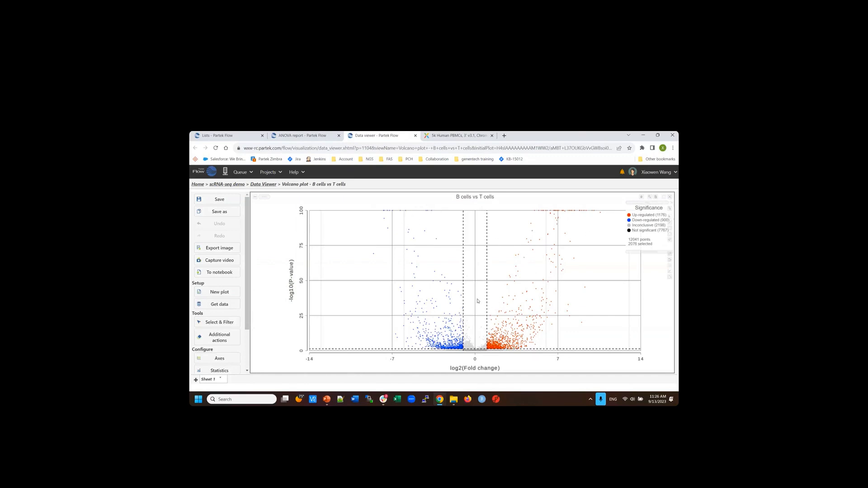
scroll(248, 357, "down", 2)
scroll(249, 357, "down", 1)
left_click(219, 335)
left_click_drag(278, 341, 279, 340)
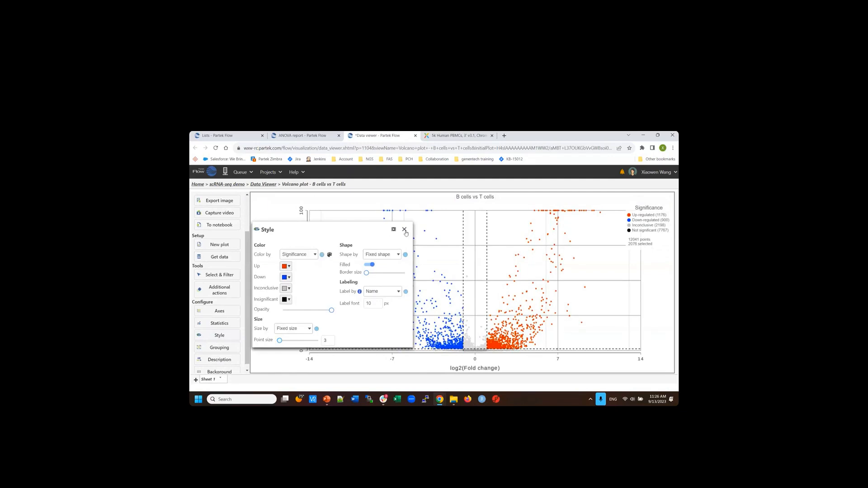
left_click(404, 230)
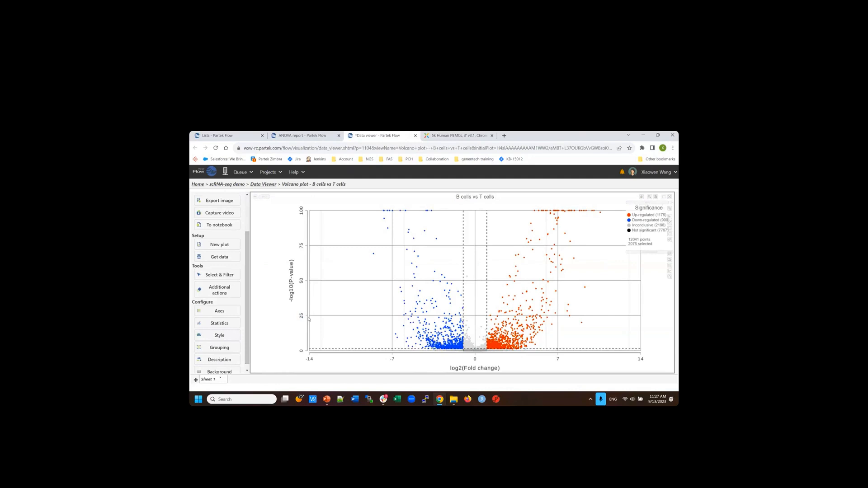
- Return to the ANOVA report and bring its gene list filter options into view
left_click(301, 136)
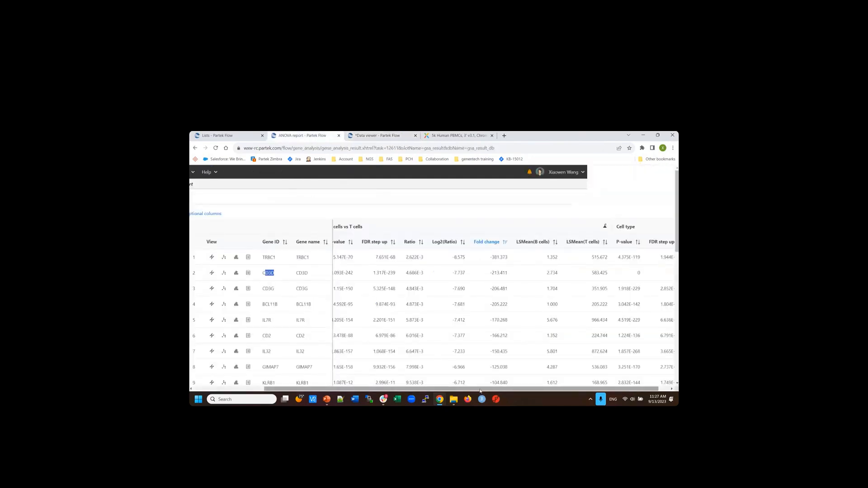
left_click_drag(482, 389, 411, 389)
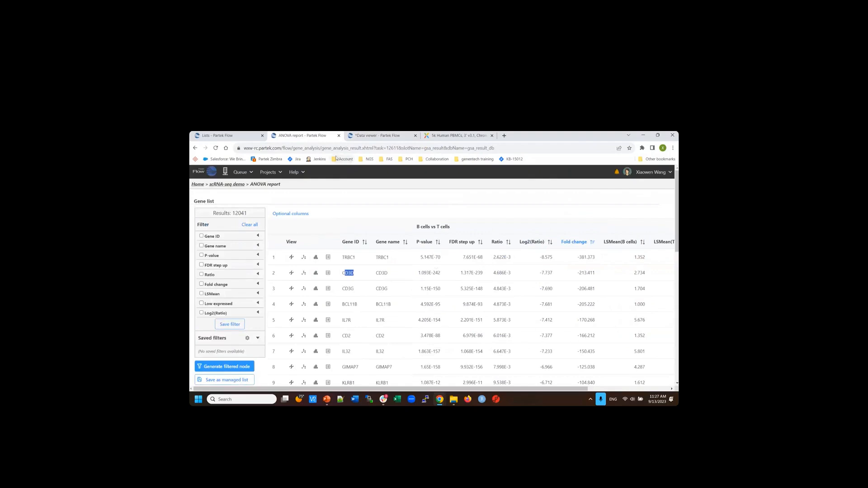
- Return to the volcano plot and set its Y axis data to FDR step up for B cells vs T cells
left_click(376, 135)
left_click(217, 313)
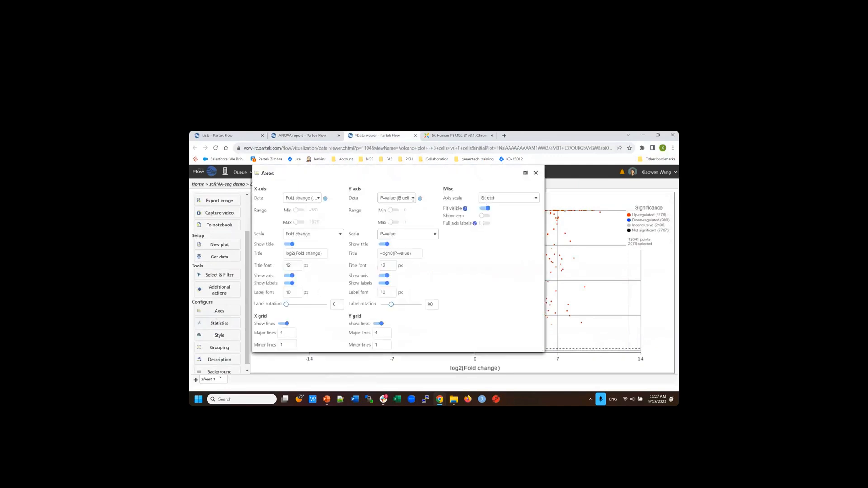
left_click(412, 199)
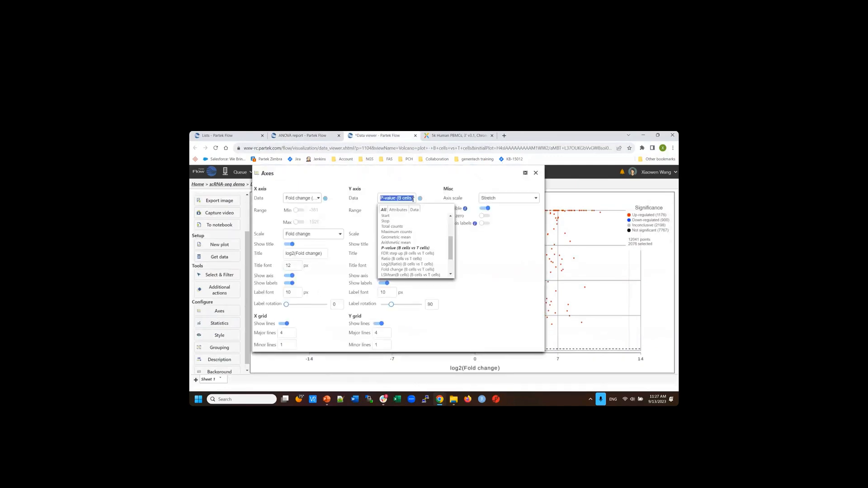
left_click(407, 254)
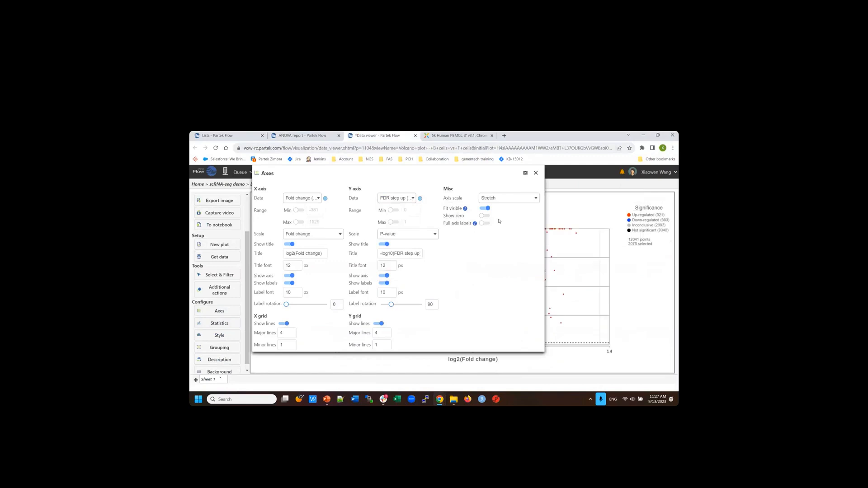
left_click(536, 173)
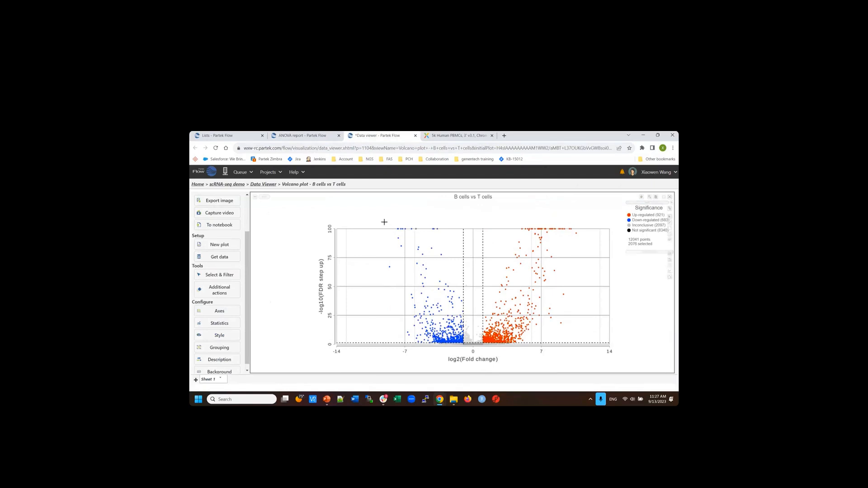
- Select the most significant genes on both sides of the volcano plot, with -log10(FDR step up) above about 75
left_click_drag(384, 222, 584, 262)
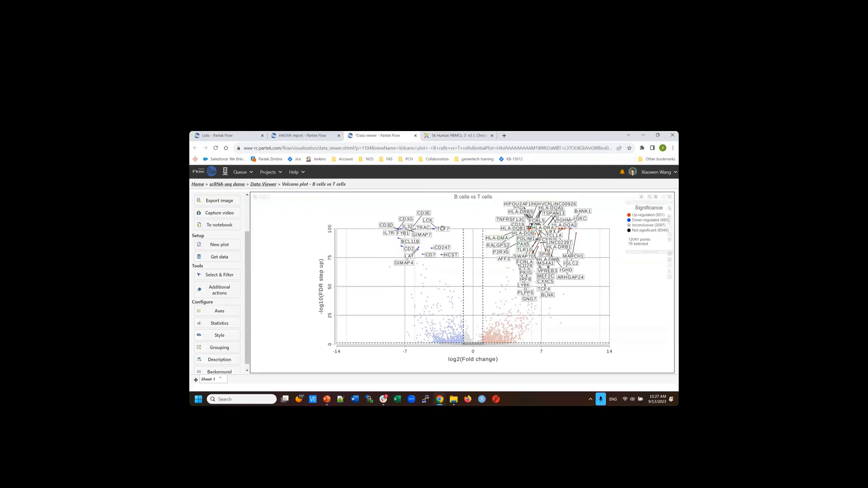
left_click_drag(357, 207, 586, 329)
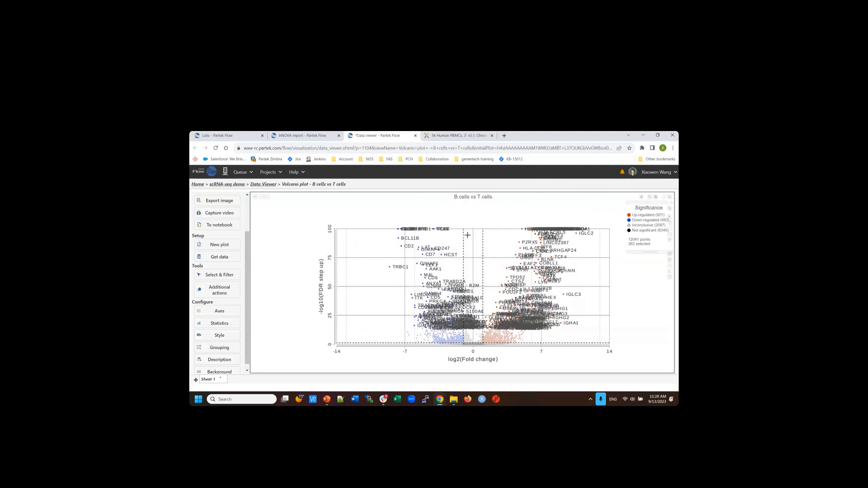
left_click_drag(385, 215, 589, 255)
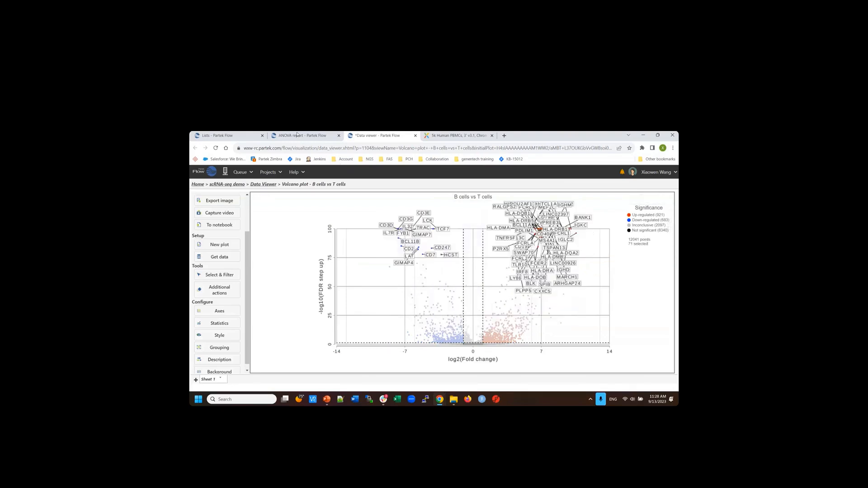
- In the ANOVA report, filter FDR step up per contrast, limiting B cells vs T cells to at most 0.0001
left_click(298, 136)
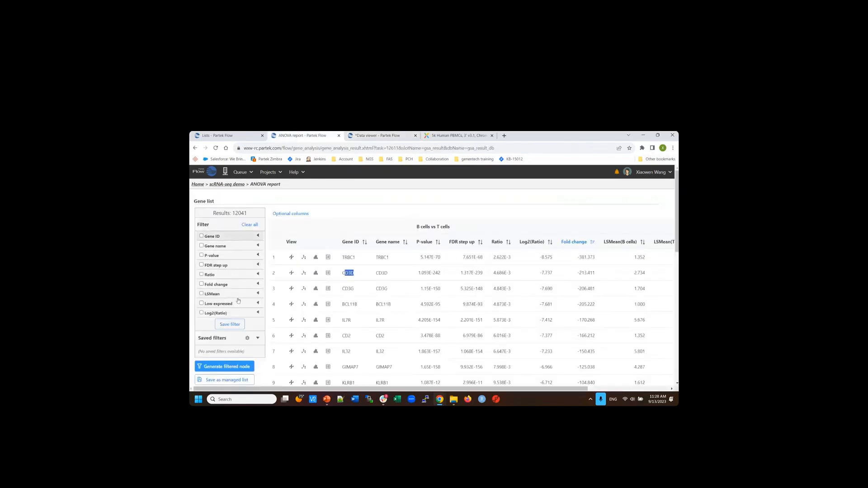
left_click(257, 264)
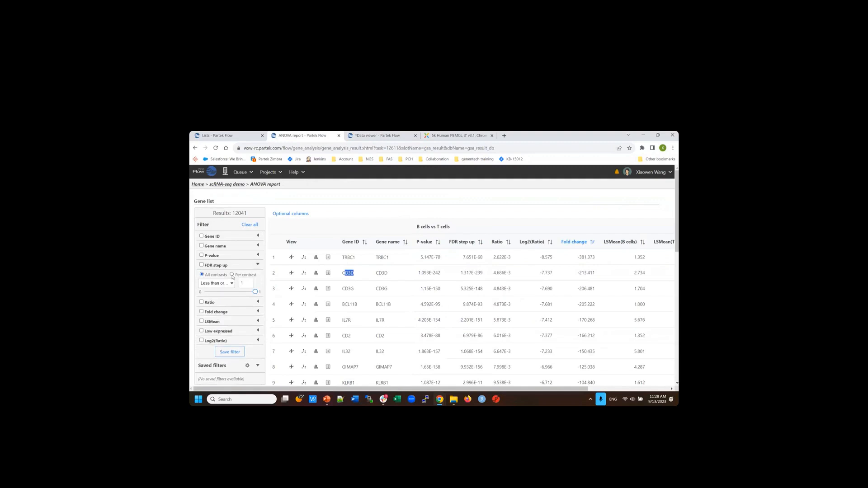
left_click(231, 275)
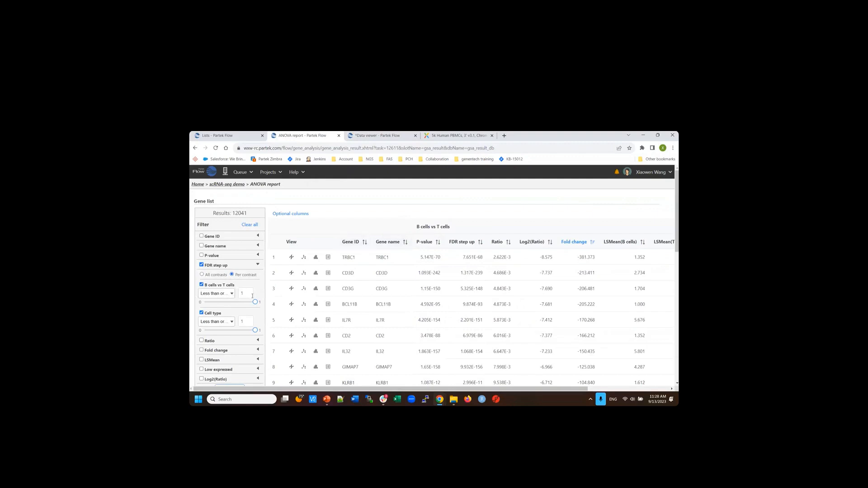
double_click(242, 293)
type("0.0")
type("00")
key("Return")
- Filter the gene list by fold change, excluding the range from -3 to 3
scroll(484, 300, "down", 4)
left_click(222, 243)
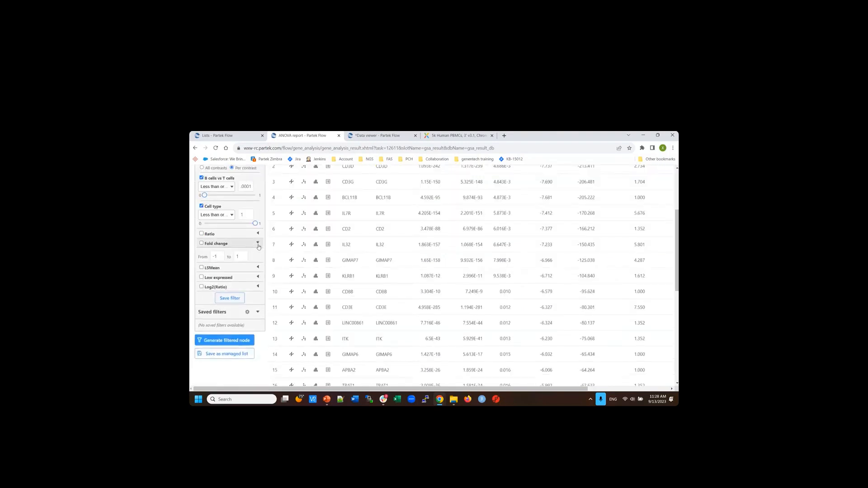
double_click(216, 257)
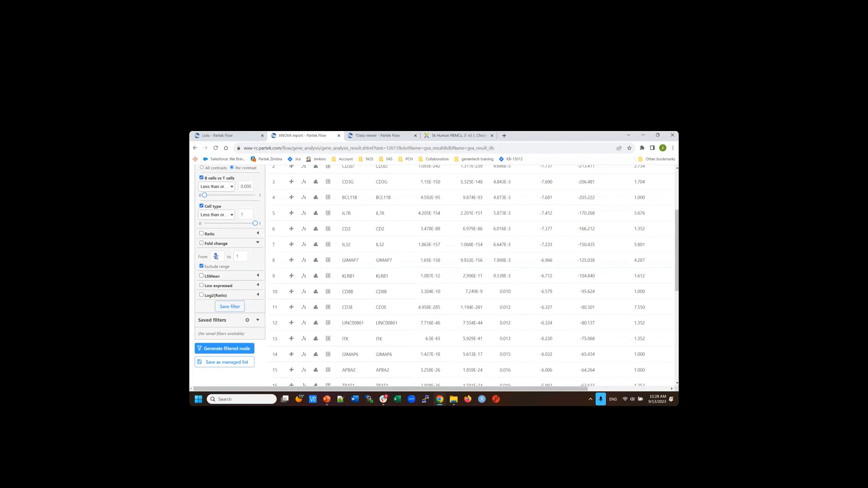
type("3")
double_click(237, 256)
type("3")
scroll(258, 262, "up", 3)
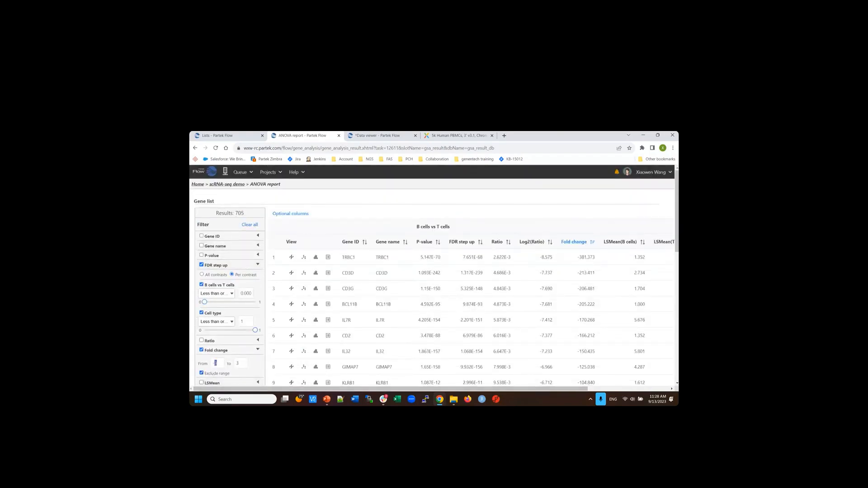
- Widen the excluded fold change range to -5 to 5 and generate a filtered node from the gene list
left_click_drag(241, 365, 234, 364)
type("5")
scroll(255, 349, "down", 4)
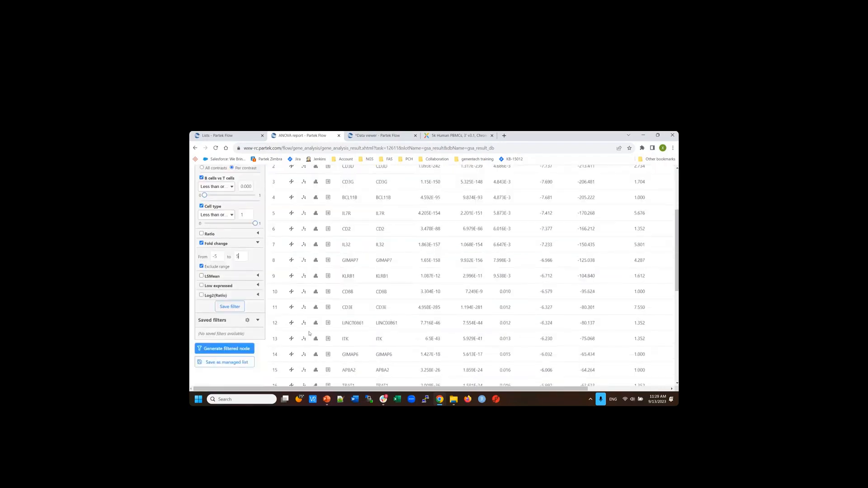
left_click(235, 350)
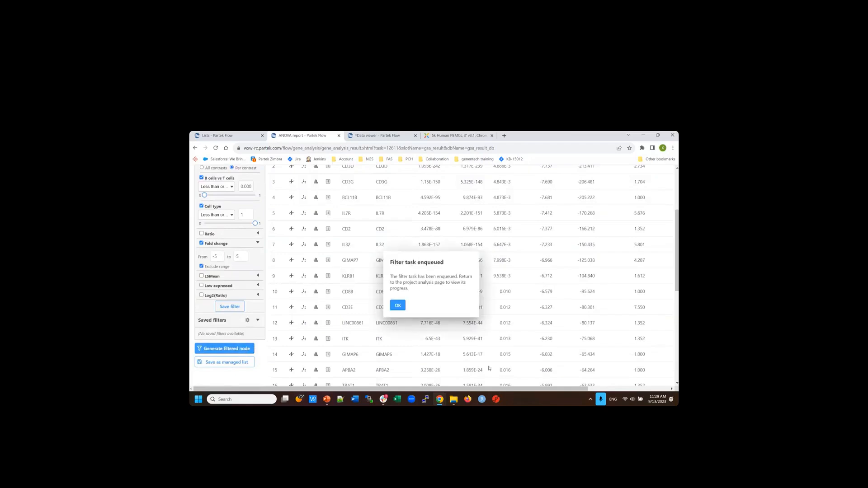
left_click(397, 306)
scroll(239, 222, "up", 3)
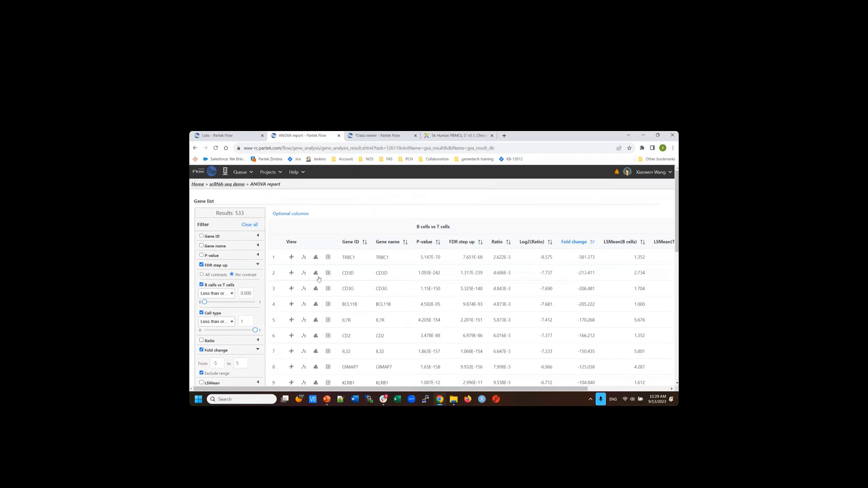
- Open the dot plot for CD3D and add colored violins overlaid on the points
left_click(303, 274)
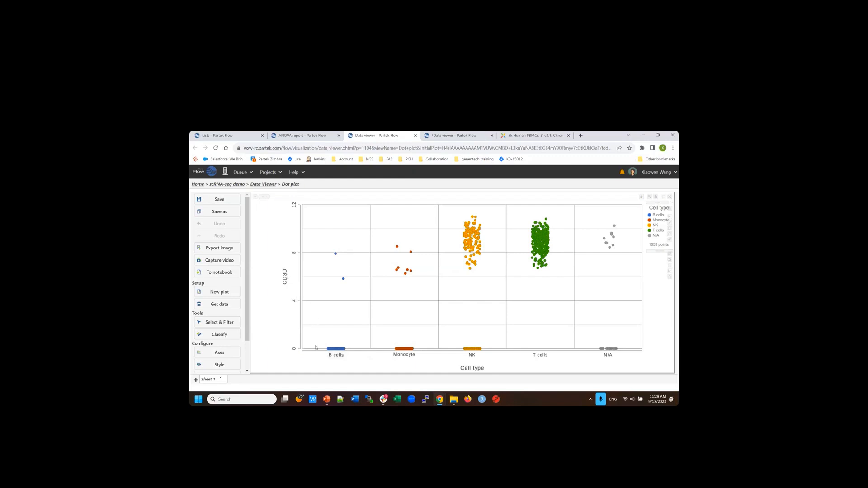
scroll(249, 349, "down", 1)
scroll(249, 348, "down", 2)
left_click(227, 330)
left_click(443, 285)
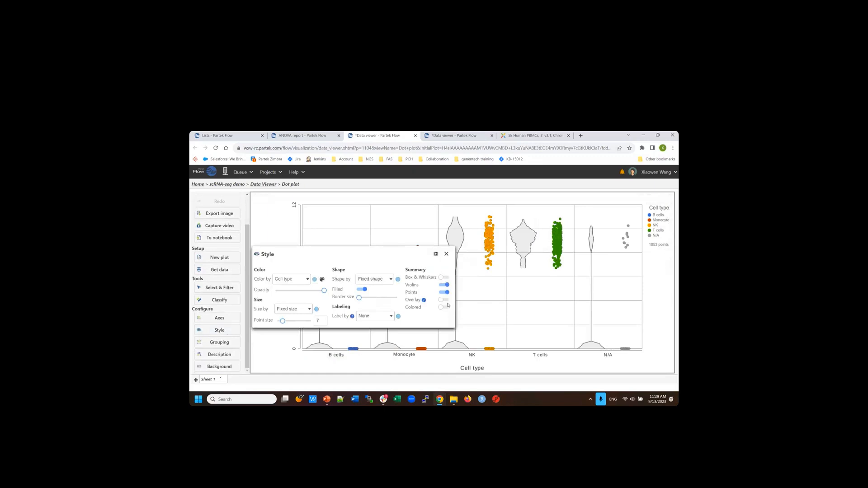
left_click(444, 300)
left_click(444, 307)
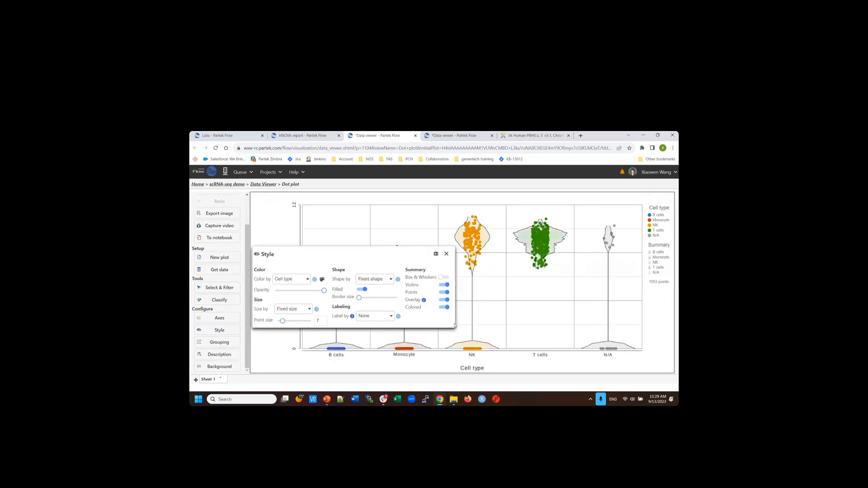
- Try combinations of box and whiskers, violins and points in the CD3D plot, and restore the violins with points
left_click(444, 285)
left_click(444, 285)
left_click(443, 292)
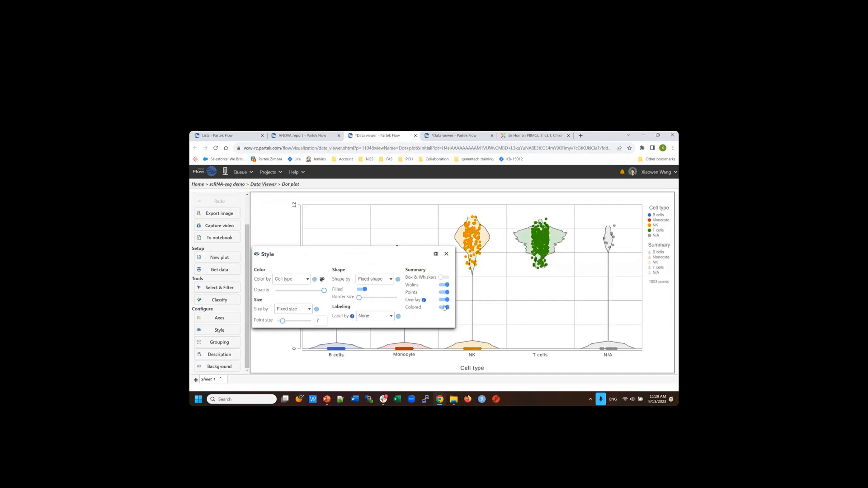
left_click(444, 277)
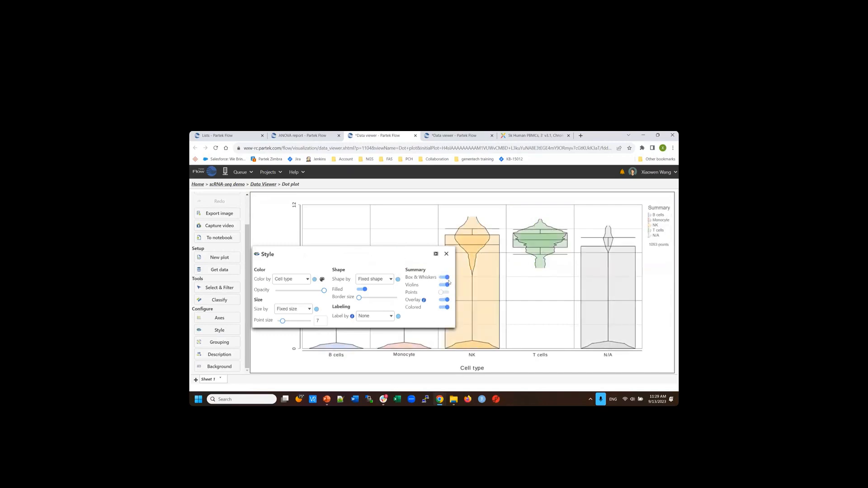
left_click(444, 285)
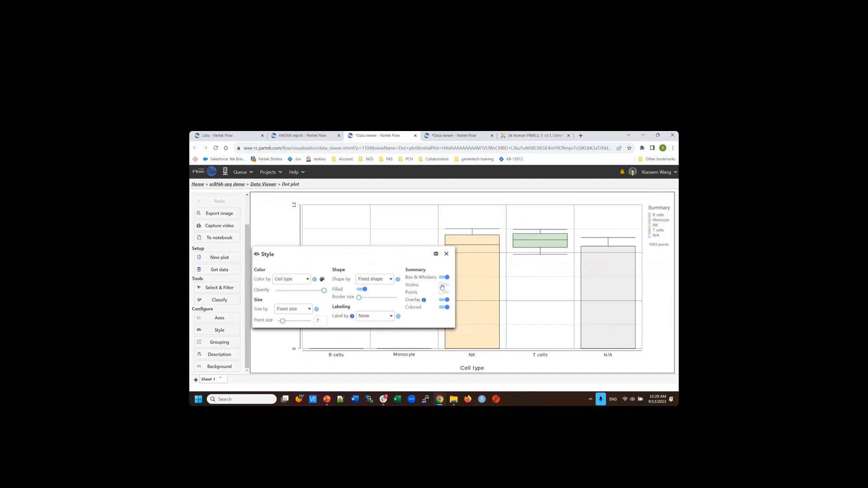
left_click(445, 285)
left_click(443, 278)
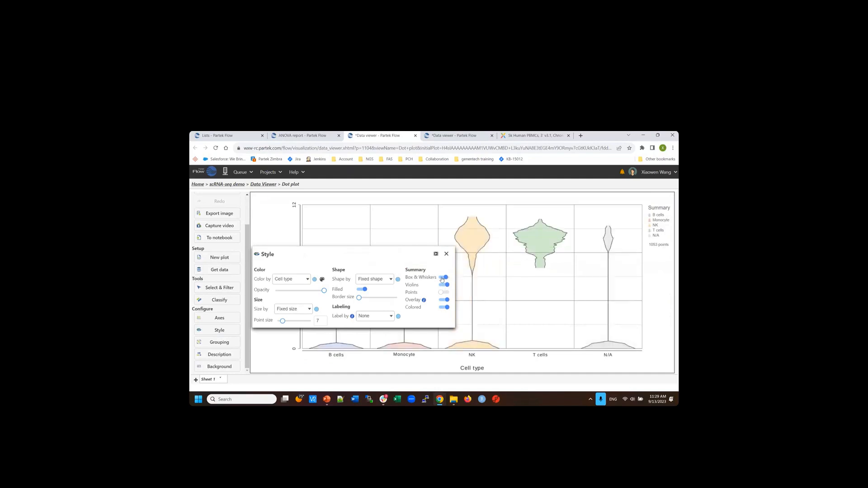
left_click(445, 293)
left_click(446, 255)
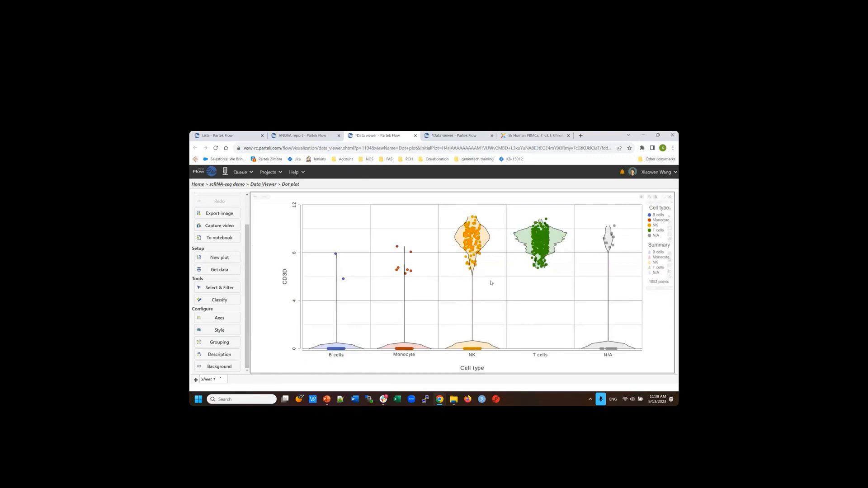
- Duplicate the CD3D plot and set the copy's Y axis data to CD14
left_click(641, 197)
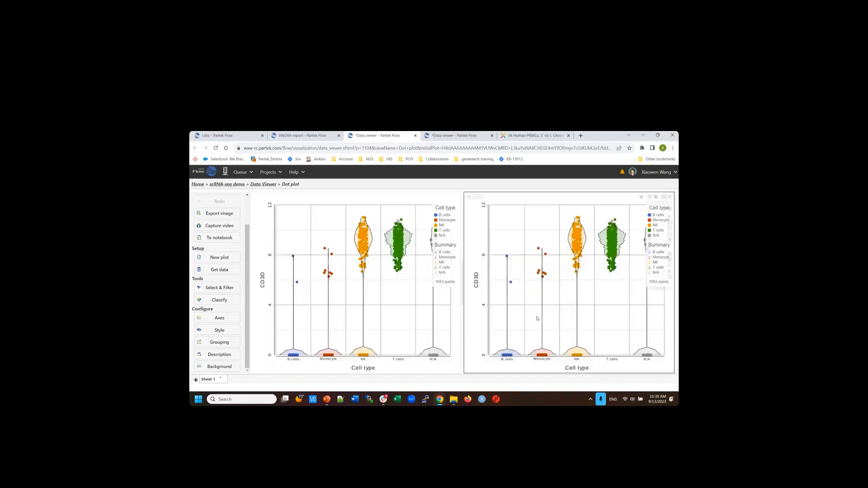
left_click(475, 277)
left_click(399, 199)
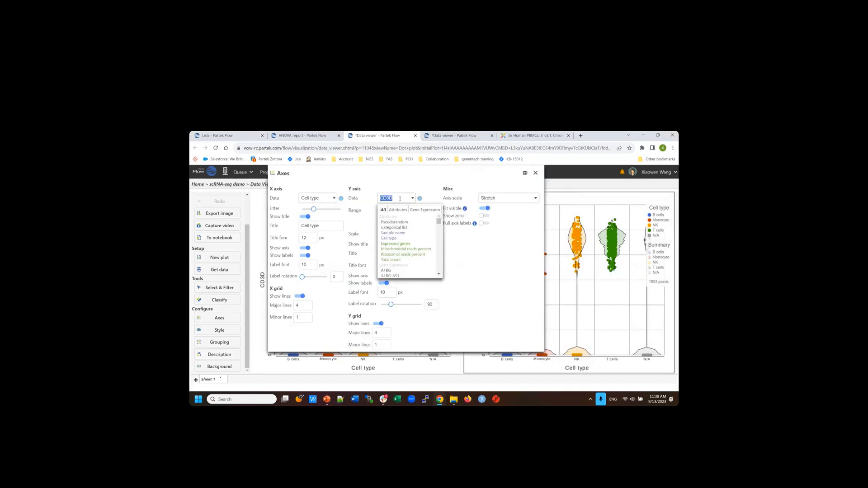
type("cd14")
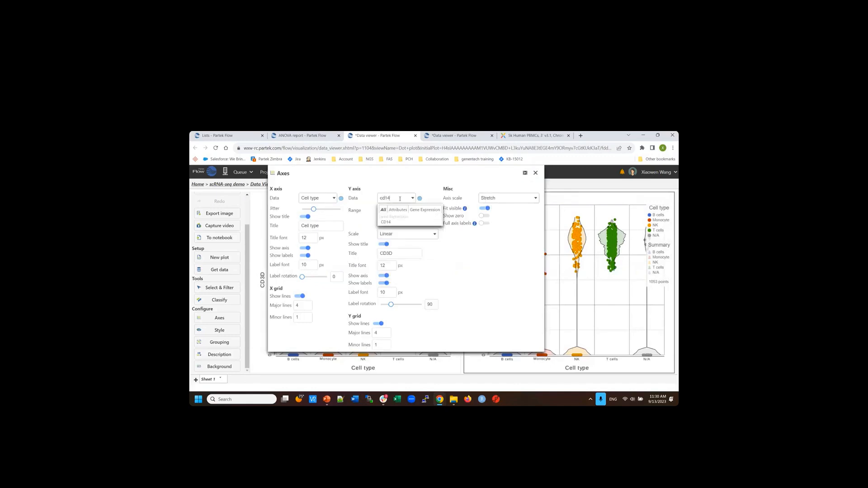
left_click(389, 221)
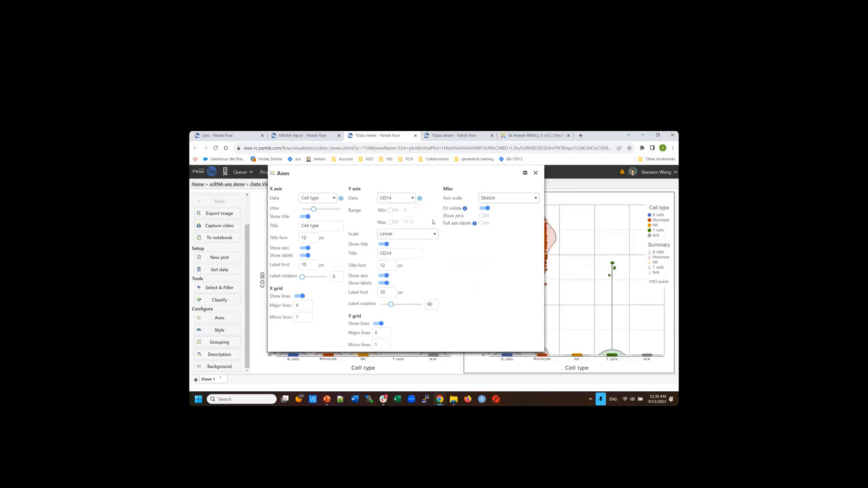
left_click(535, 174)
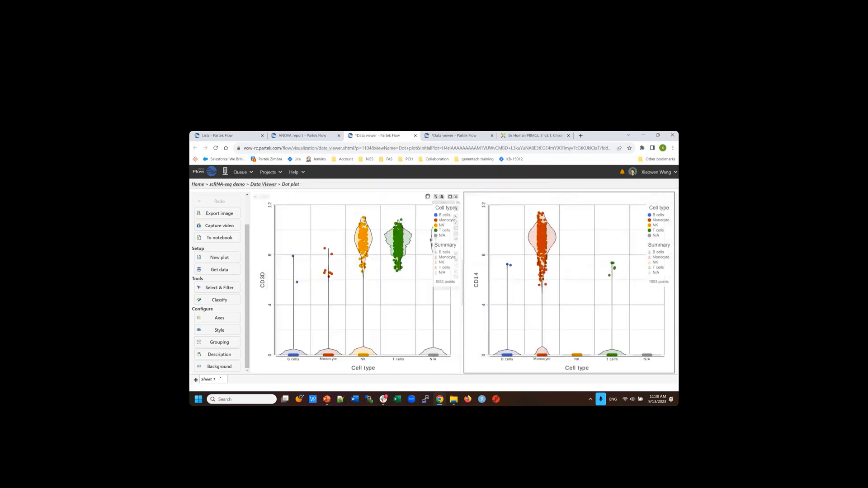
- Duplicate the CD3D and CD14 plots and select all four plots together
left_click(428, 197)
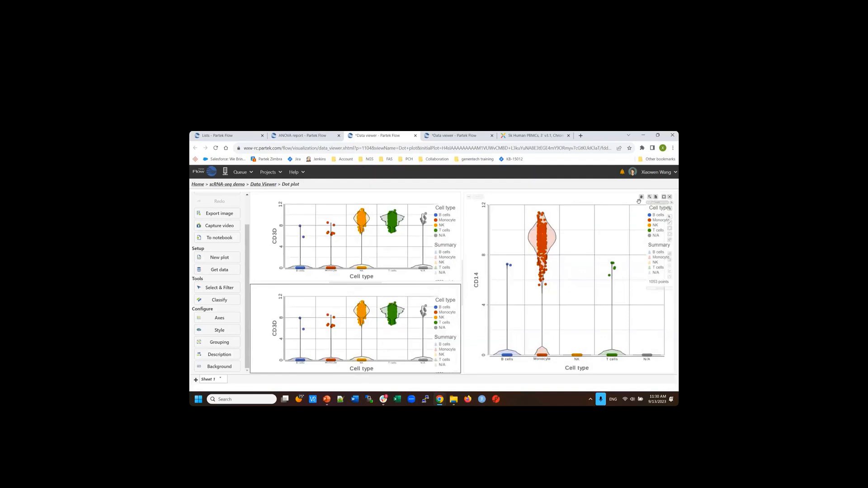
left_click(640, 197)
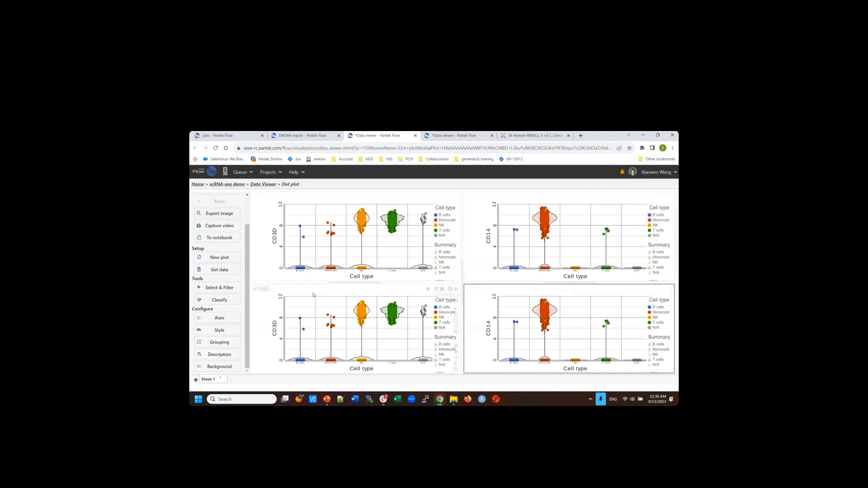
left_click(313, 249)
left_click(496, 260, "ctrl")
left_click(413, 323, "ctrl")
left_click(474, 332, "ctrl")
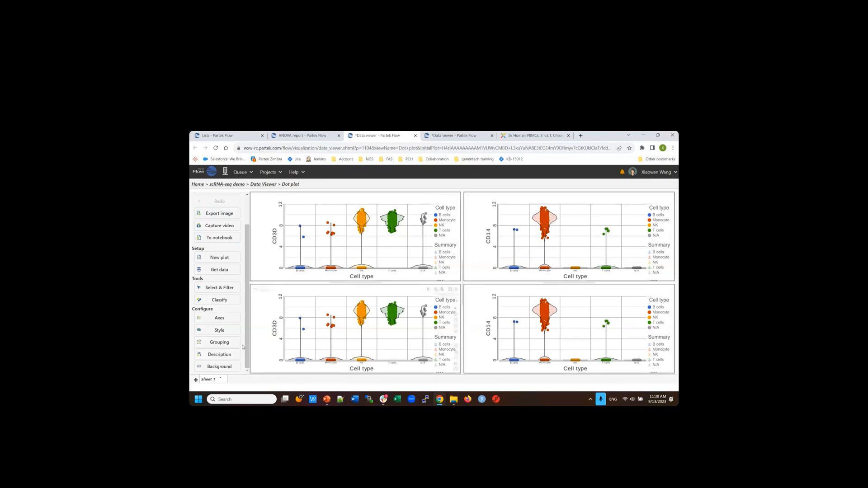
- Try adjusting the point size of the four selected plots together
left_click(218, 331)
left_click(285, 322)
left_click_drag(284, 321, 282, 321)
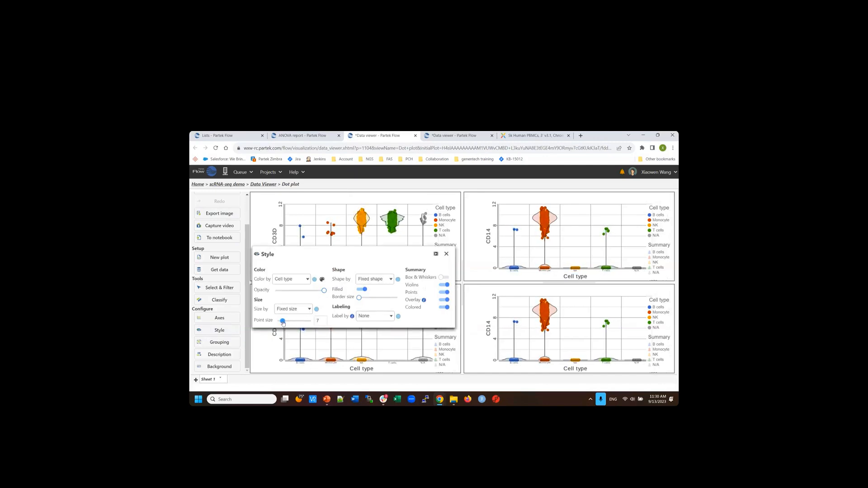
left_click(446, 253)
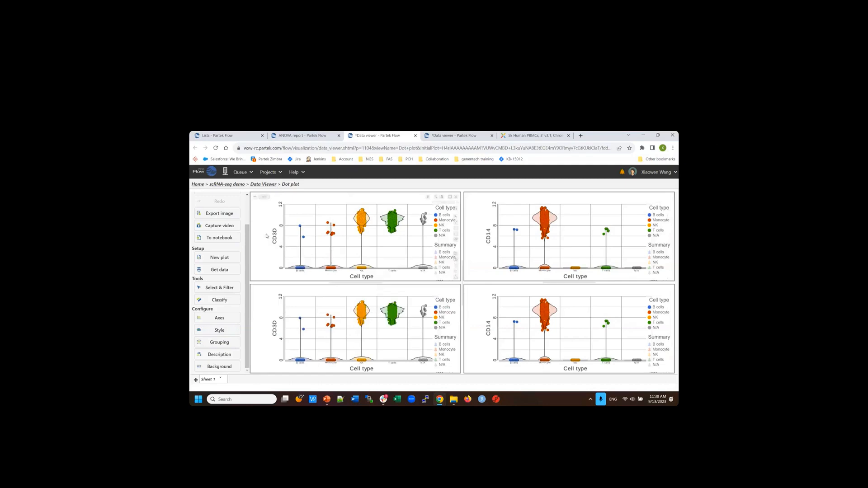
- Leave the dot plots without saving and start the Hierarchical clustering / heatmap task on the Filtered feature list node
left_click(231, 185)
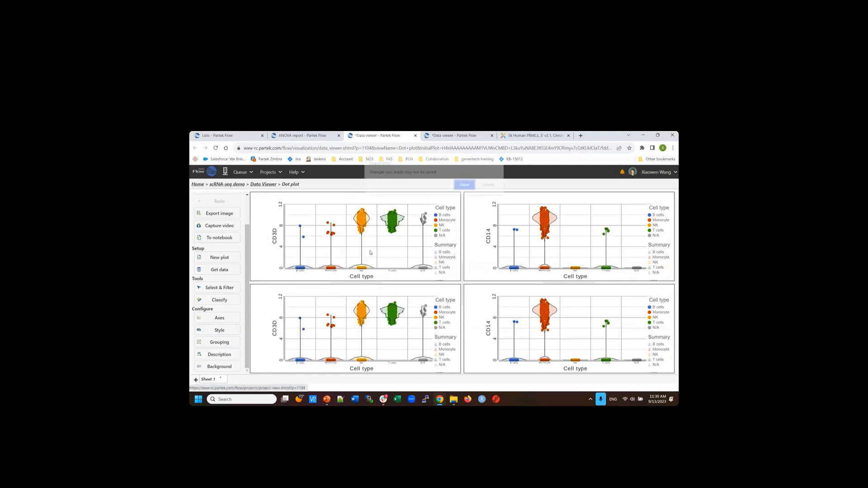
left_click(473, 187)
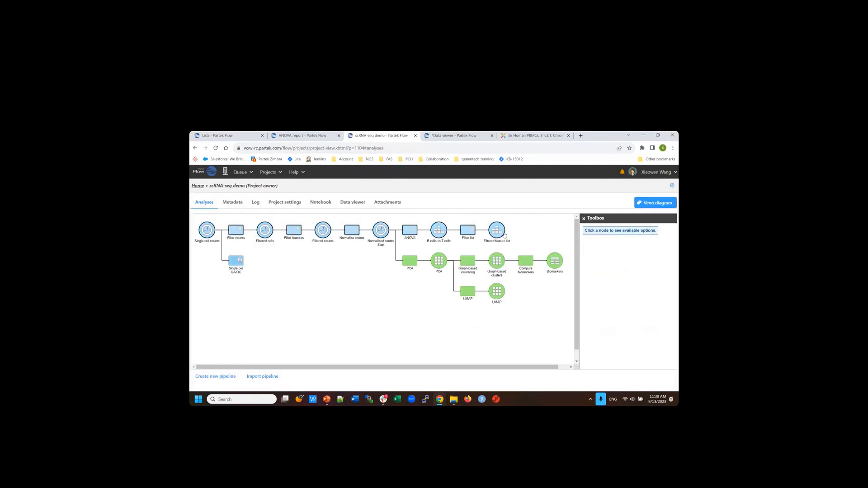
left_click(497, 231)
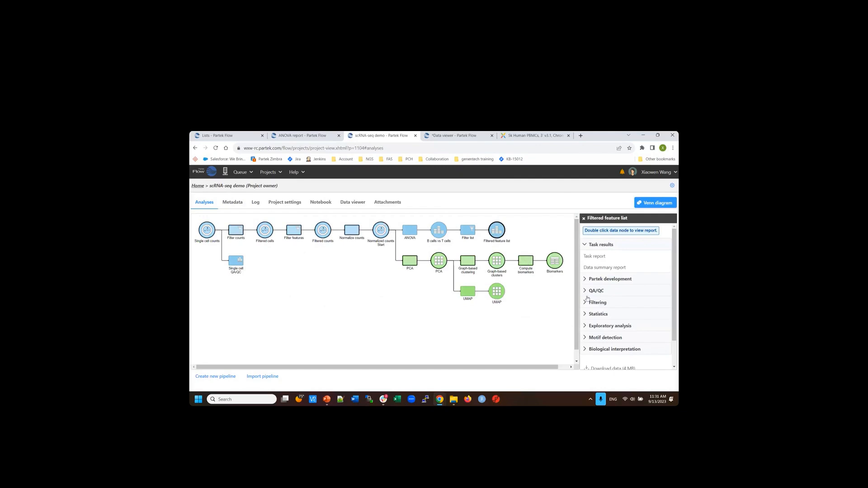
scroll(610, 330, "down", 1)
left_click(611, 296)
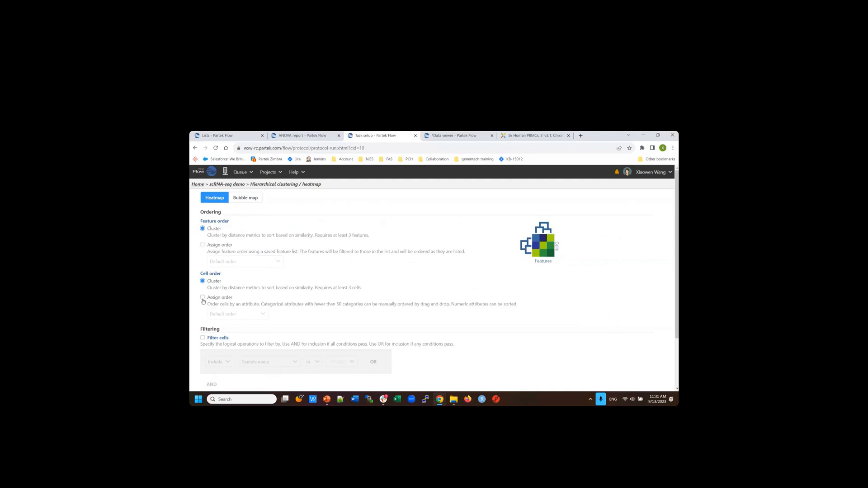
- Assign the heatmap's cell order by Cell type and move T cells directly after B cells
left_click(203, 297)
left_click(253, 316)
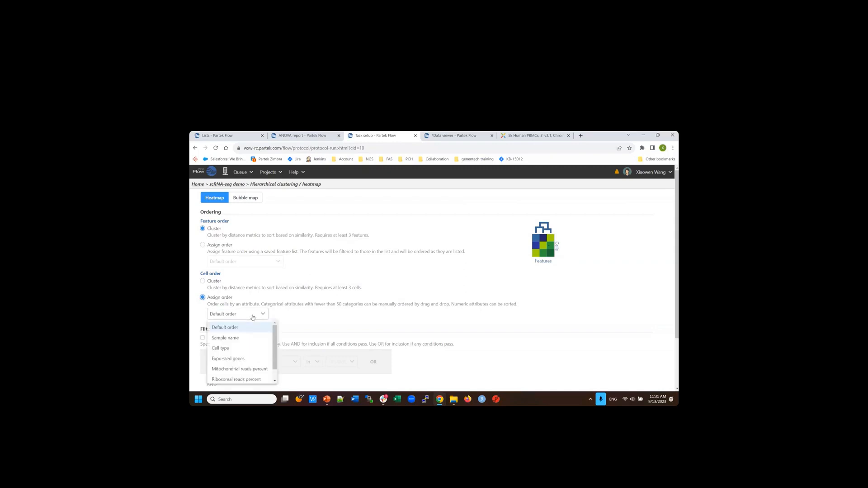
left_click(231, 349)
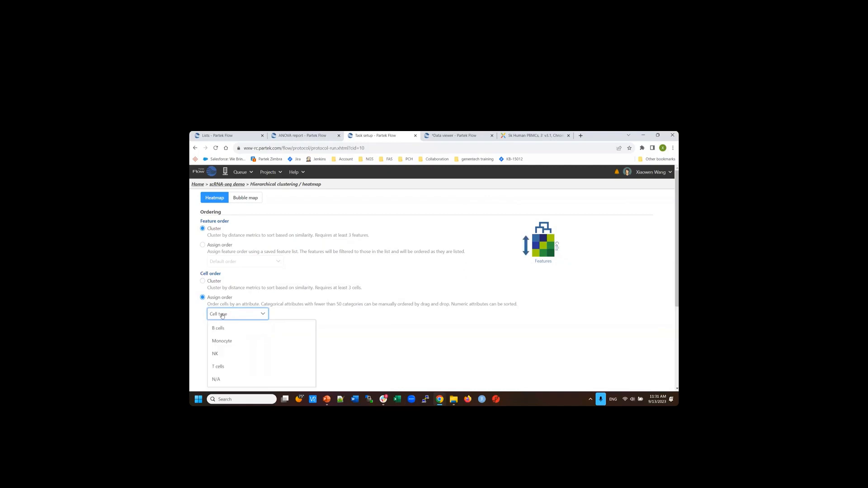
scroll(347, 350, "down", 1)
scroll(347, 350, "down", 1)
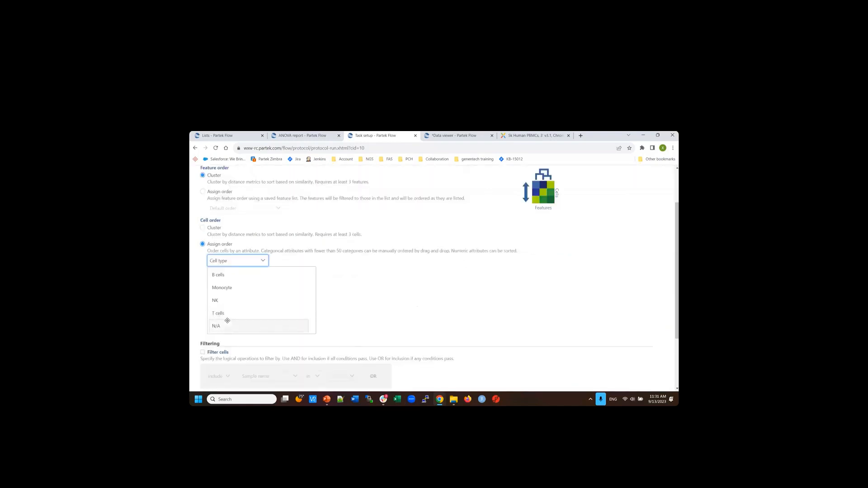
left_click_drag(227, 308, 224, 287)
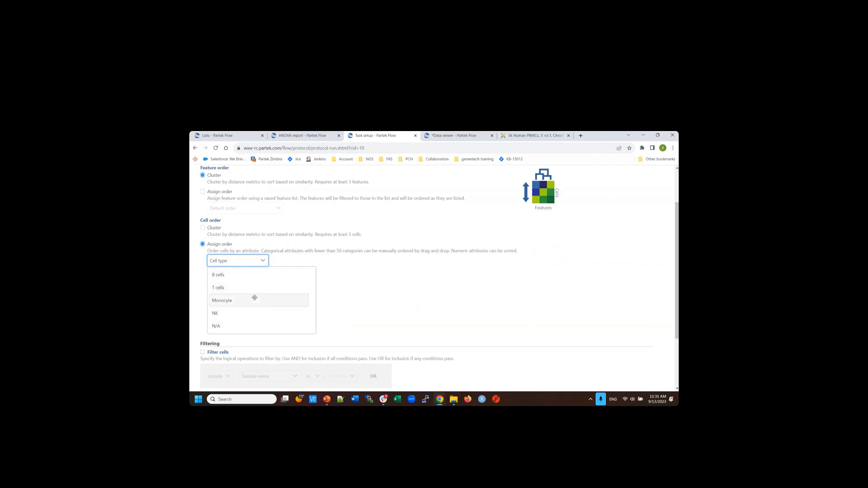
- Filter the cells to include only the B cells and T cells cell types, and run the heatmap task
scroll(433, 319, "down", 1)
scroll(434, 318, "down", 2)
left_click(202, 273)
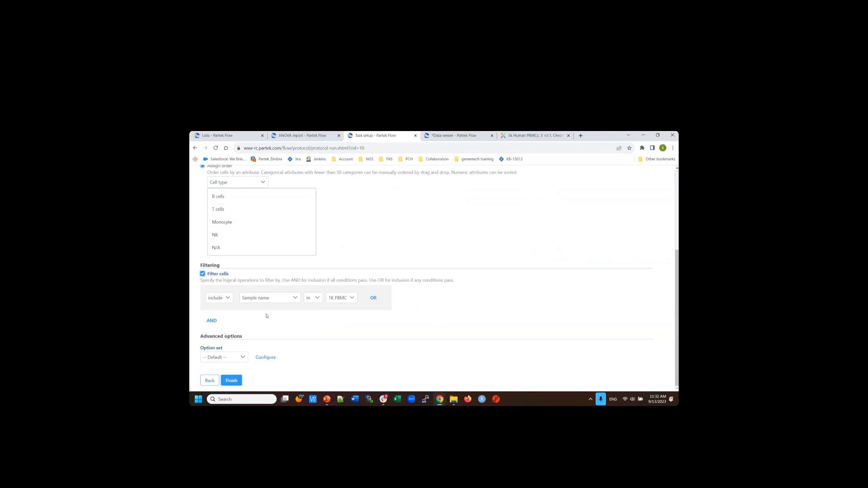
left_click(271, 301)
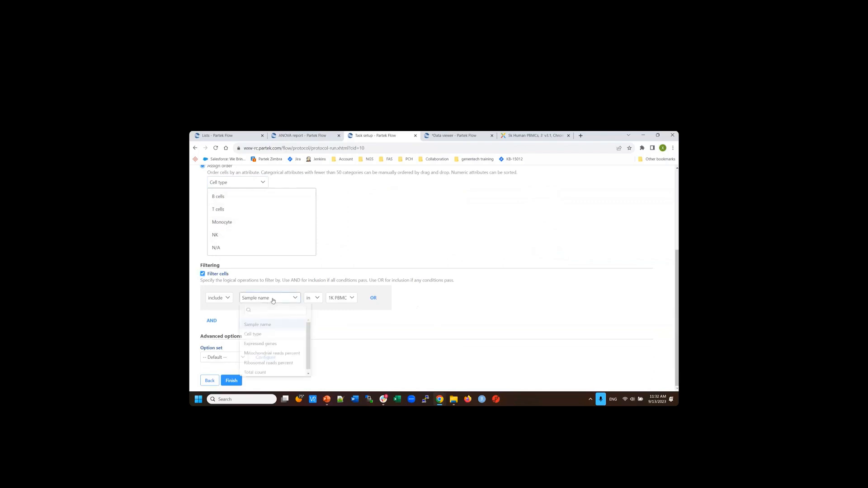
left_click(267, 338)
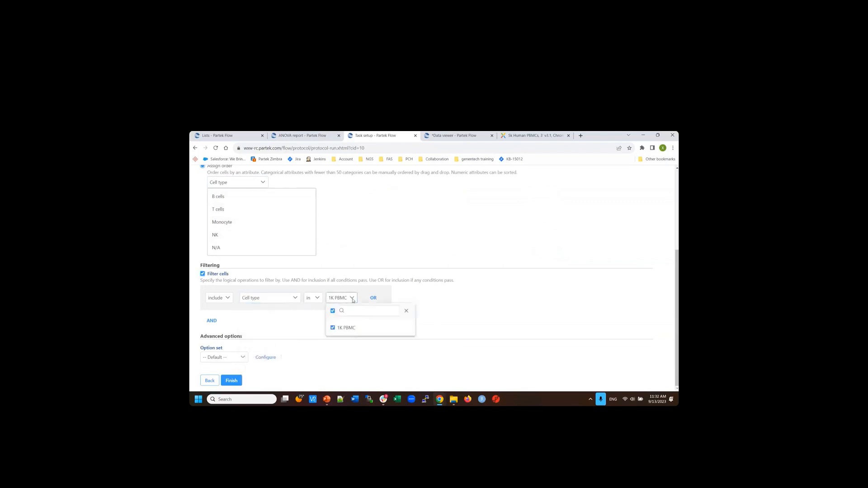
left_click(348, 298)
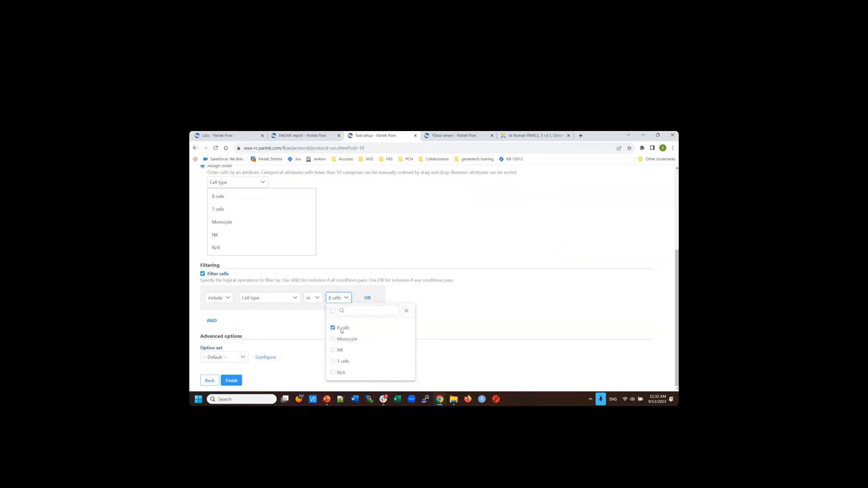
left_click(333, 361)
left_click(231, 381)
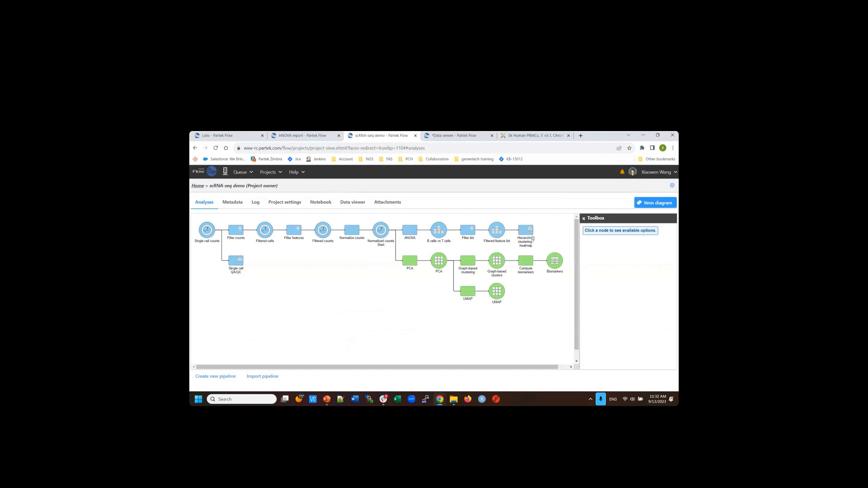
- Open the Hierarchical clustering / heatmap result and examine its expression pattern up close and in full
double_click(533, 238)
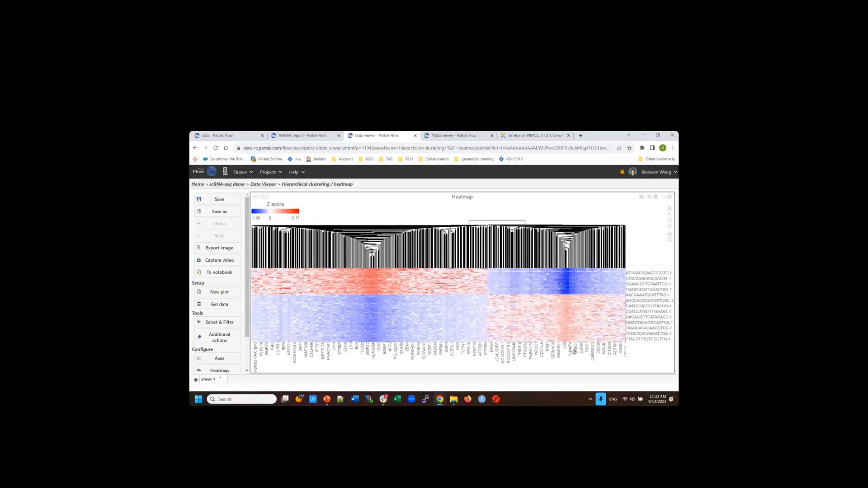
scroll(502, 326, "up", 5)
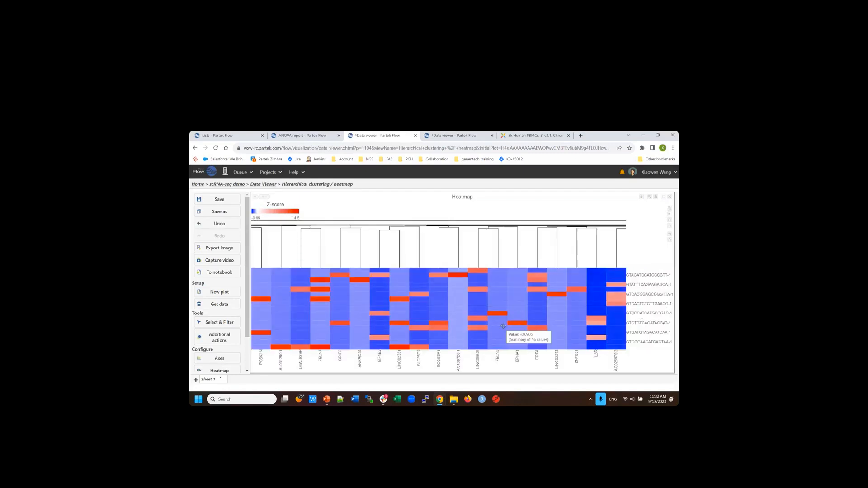
scroll(503, 326, "up", 2)
scroll(506, 329, "down", 6)
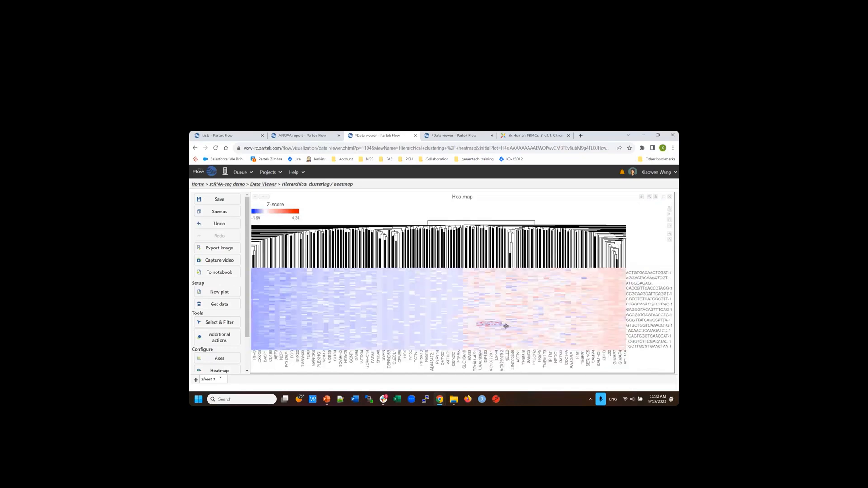
scroll(506, 328, "down", 3)
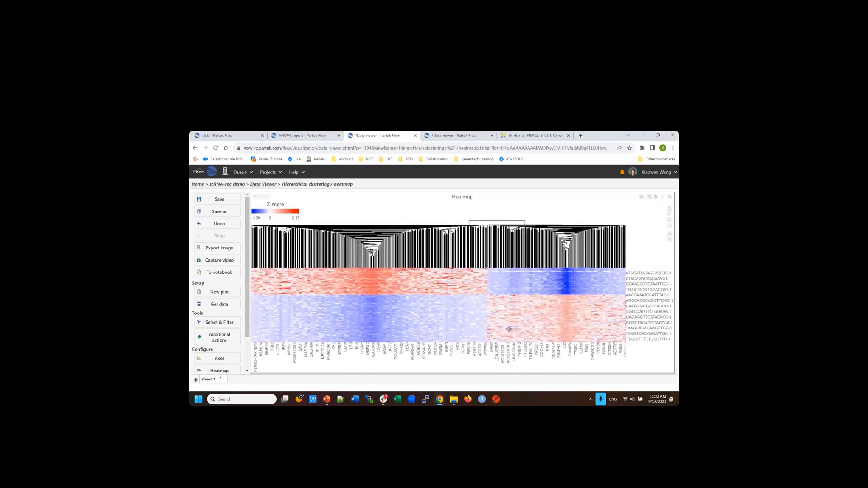
- Hide the row labels of the heatmap
scroll(220, 337, "down", 2)
left_click(222, 320)
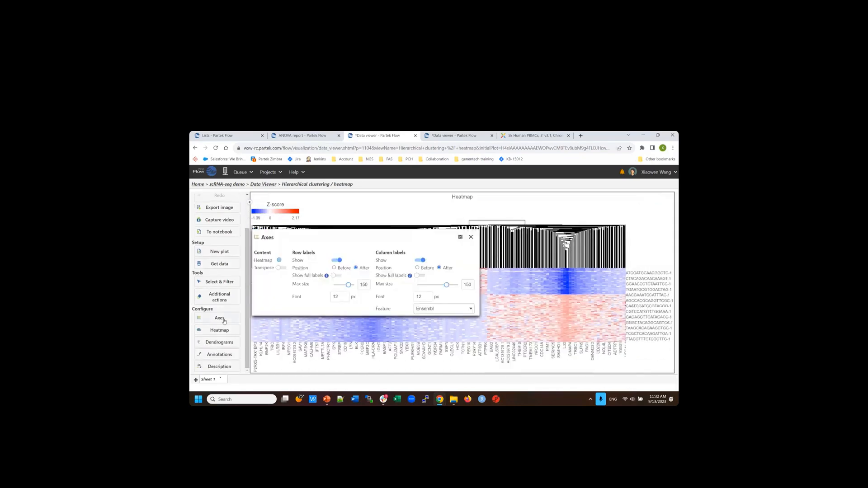
left_click(337, 260)
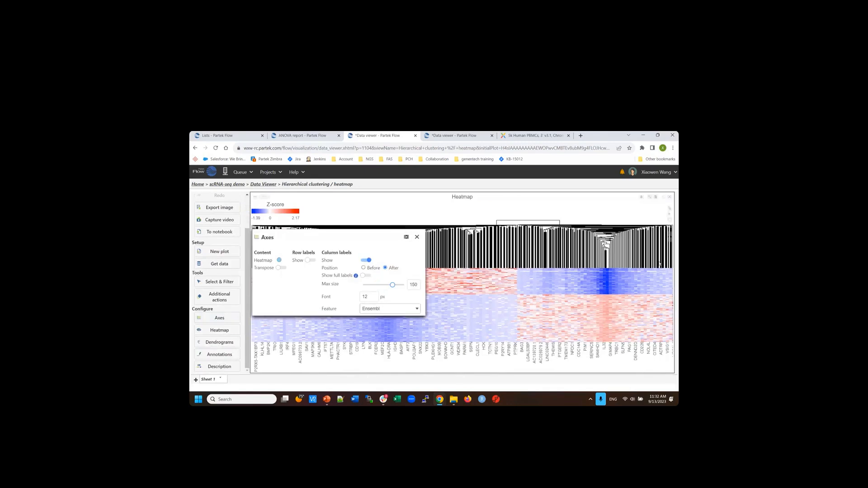
left_click(418, 237)
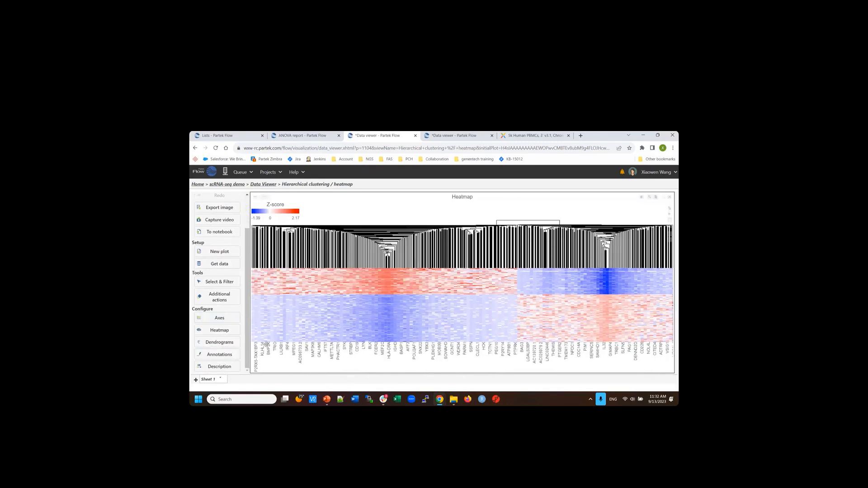
- Add a Cell type row annotation to the heatmap and reduce its block size
left_click(230, 357)
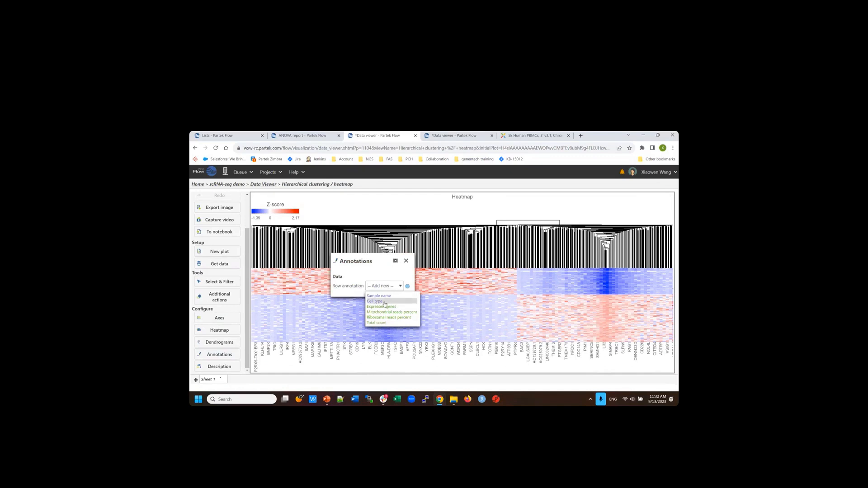
left_click(384, 301)
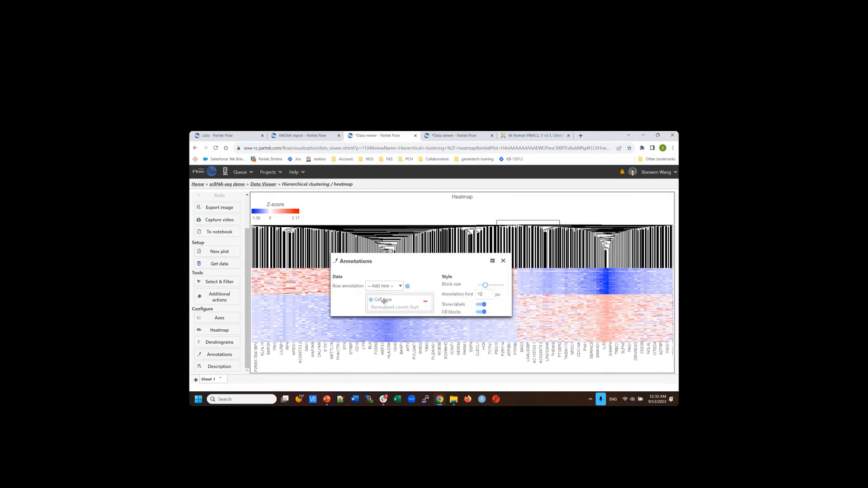
left_click(503, 261)
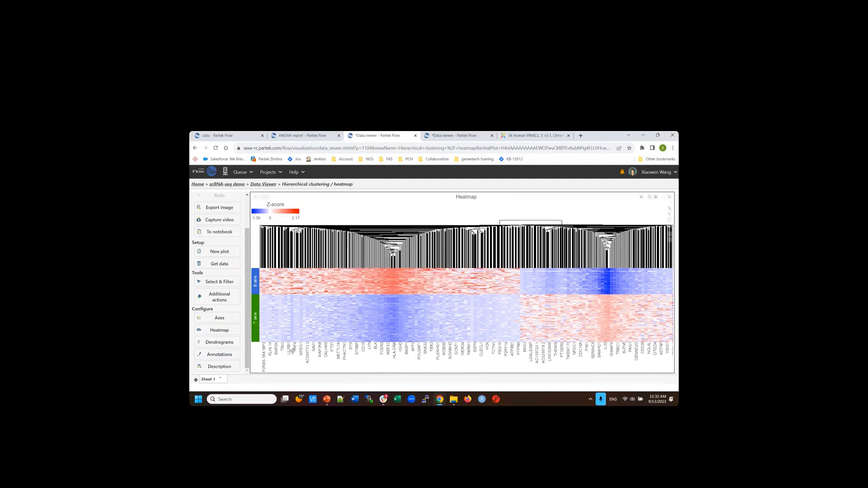
left_click(219, 355)
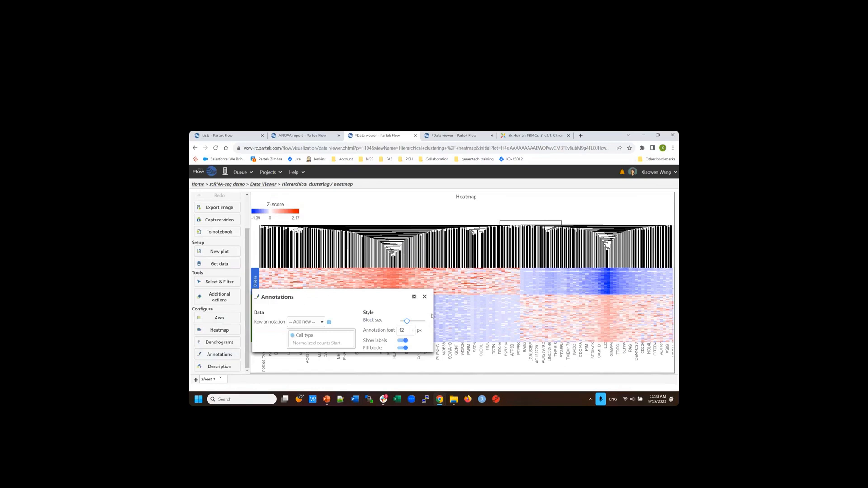
mouse_move(408, 322)
left_mouse_down()
mouse_move(418, 324)
mouse_move(401, 324)
left_mouse_up()
left_click(425, 296)
- Color the column dendrogram by cluster, using 2 column clusters
left_click(219, 342)
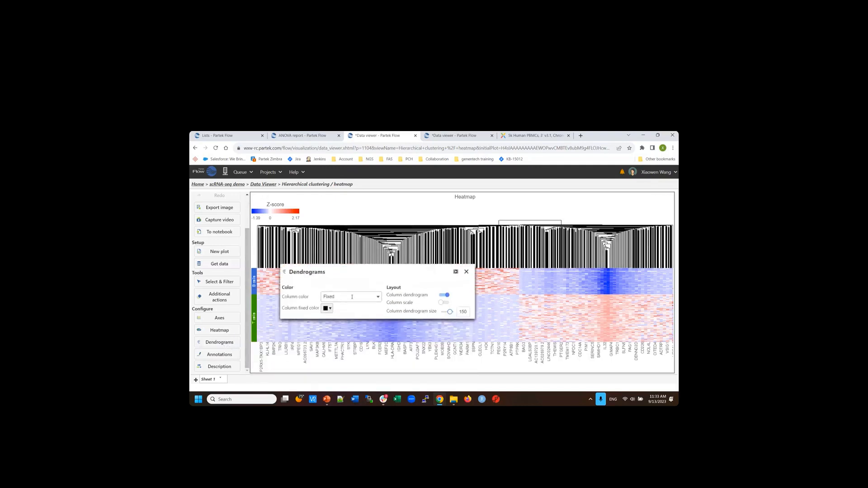
left_click(367, 296)
left_click(337, 311)
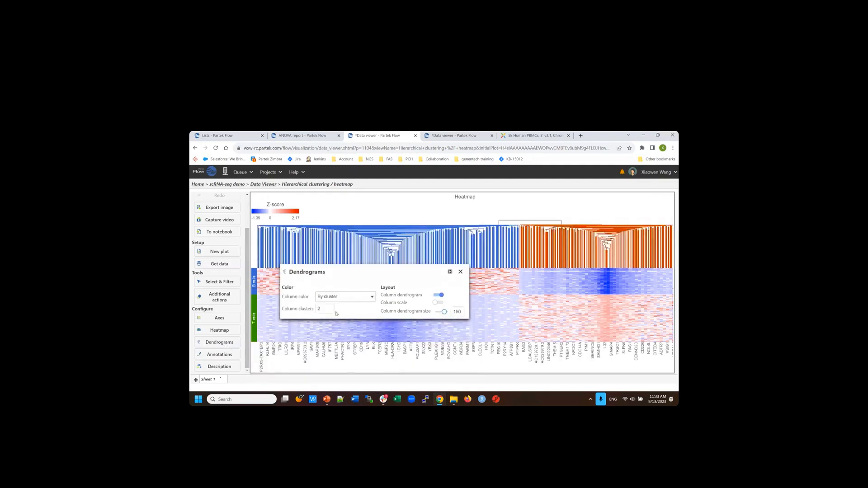
left_click(460, 272)
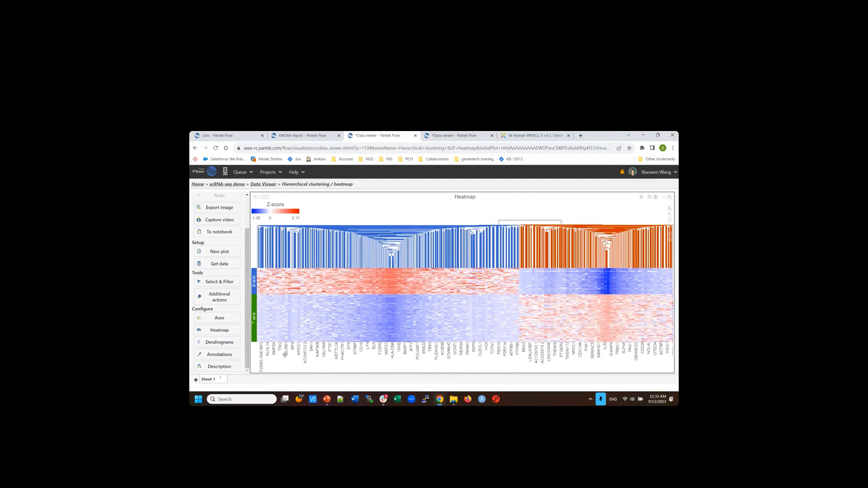
- Shift the heatmap palette's white midpoint toward the low end and add a red color stop at about 1.32
left_click(215, 332)
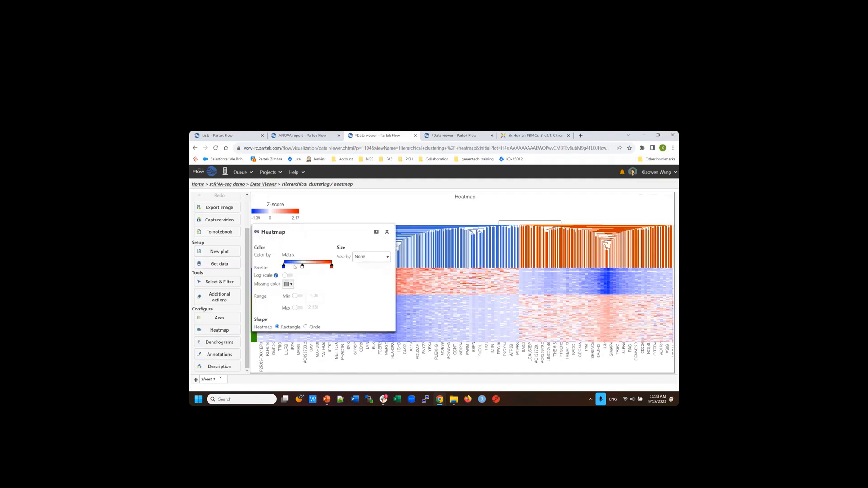
mouse_move(302, 267)
left_mouse_down()
mouse_move(316, 266)
mouse_move(297, 266)
left_mouse_up()
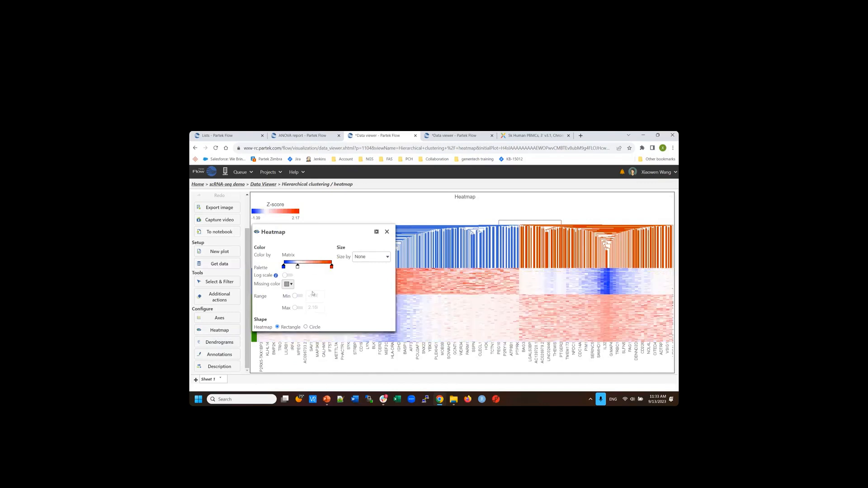
left_click(320, 262)
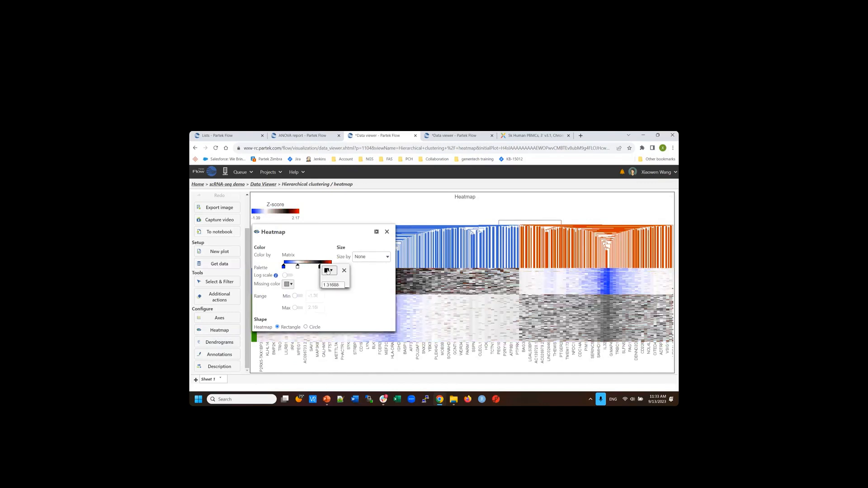
left_click(327, 270)
left_click(364, 282)
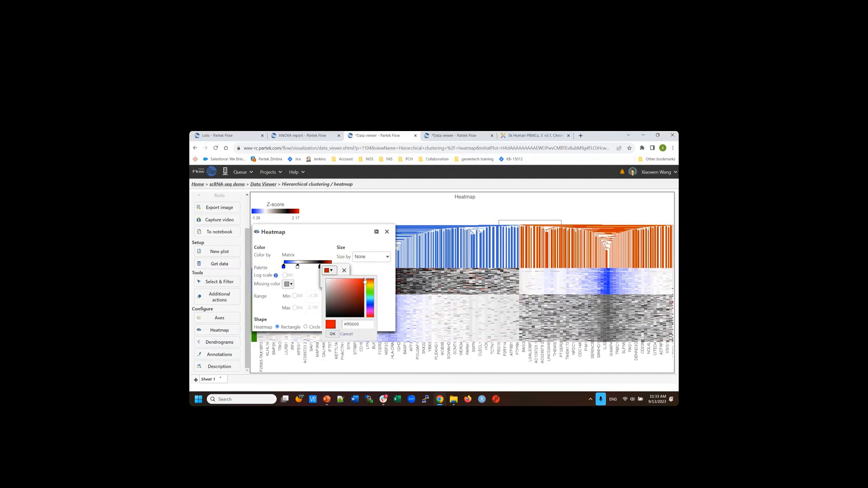
left_click(332, 334)
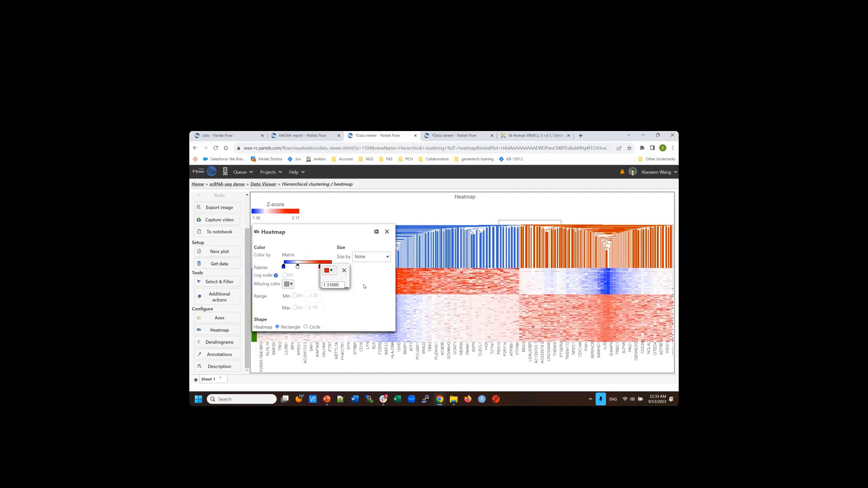
left_click(344, 270)
- Change the color at the maximum end of the heatmap palette to purple
left_click(332, 266)
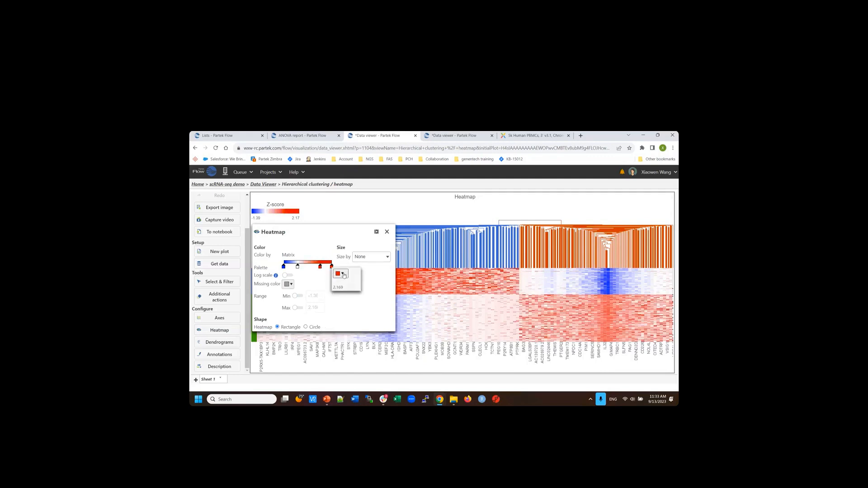
left_click(342, 273)
left_click(381, 315)
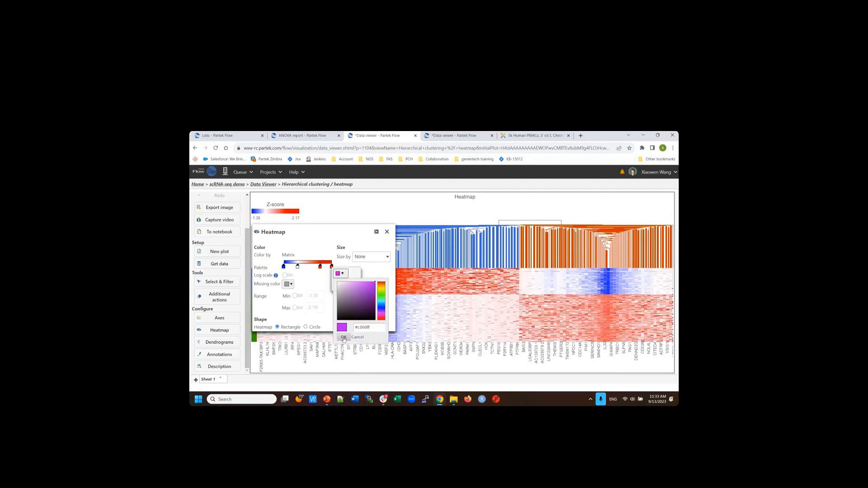
left_click(343, 336)
left_click(362, 305)
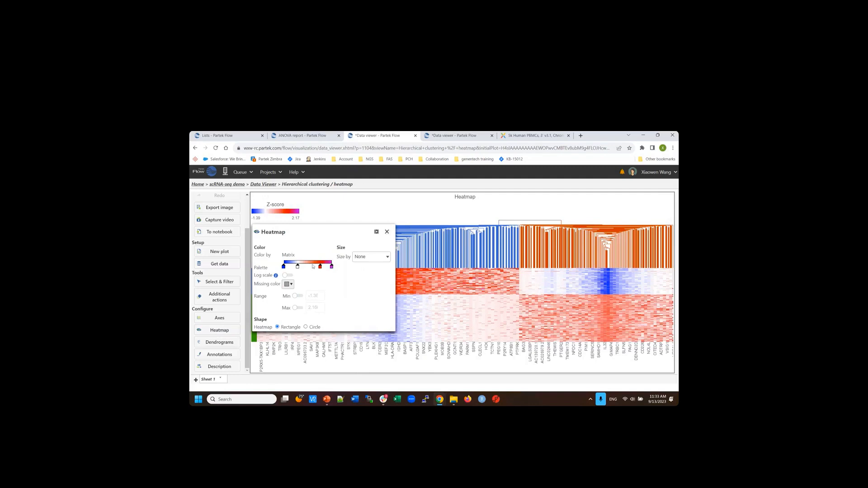
left_click(387, 231)
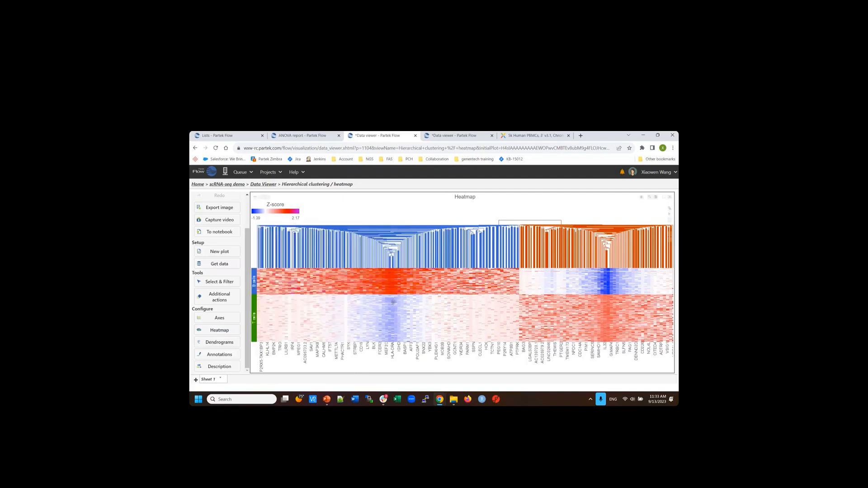